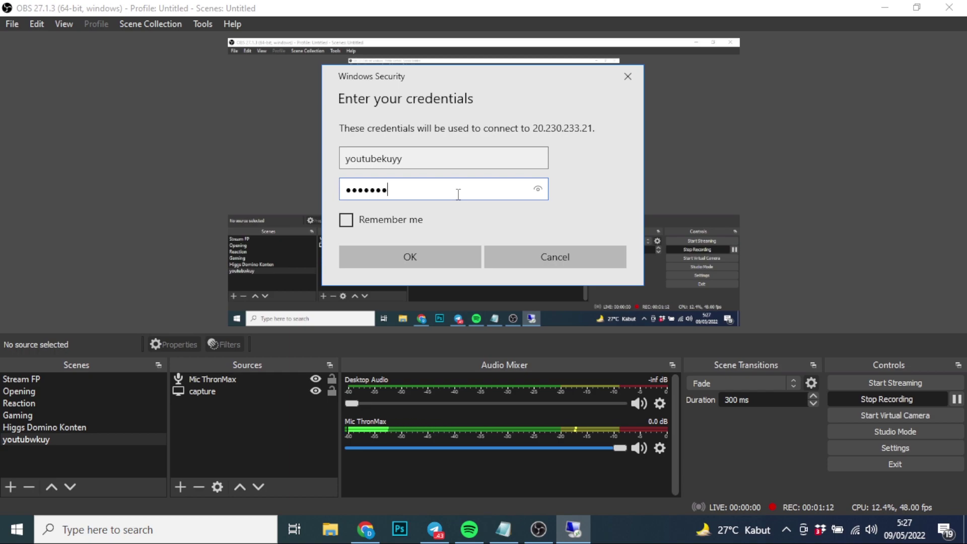
Sign in to 20.230.233.21 with the account password, remember the credentials, and accept the certificate
type("••")
left_click(412, 220)
left_click(440, 249)
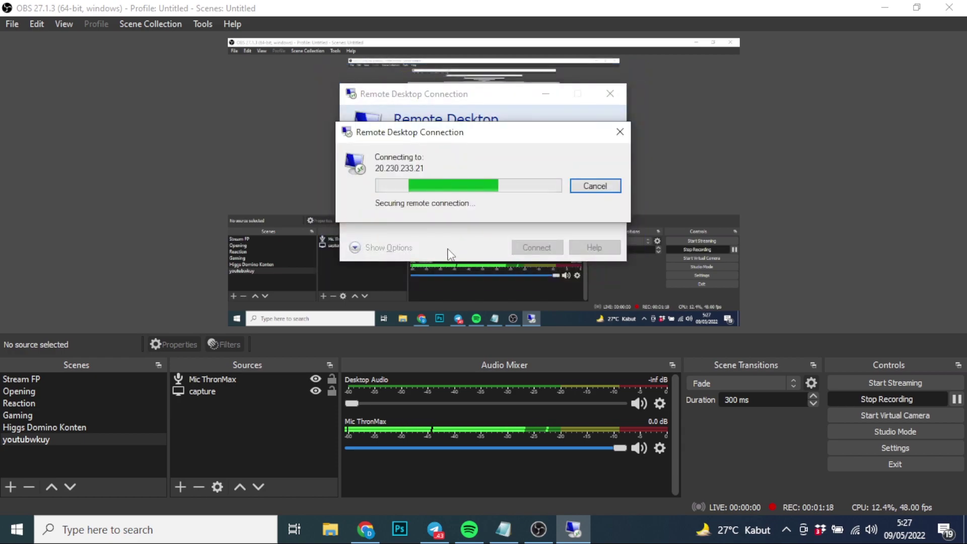
left_click(516, 295)
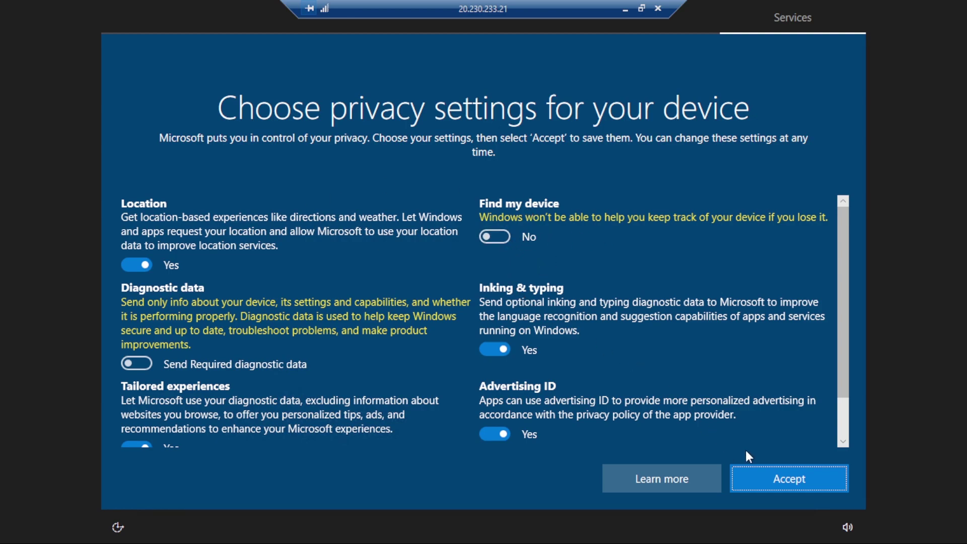
Accept the privacy settings, make the PC discoverable on the network, and unpin Mail from the taskbar
left_click(782, 474)
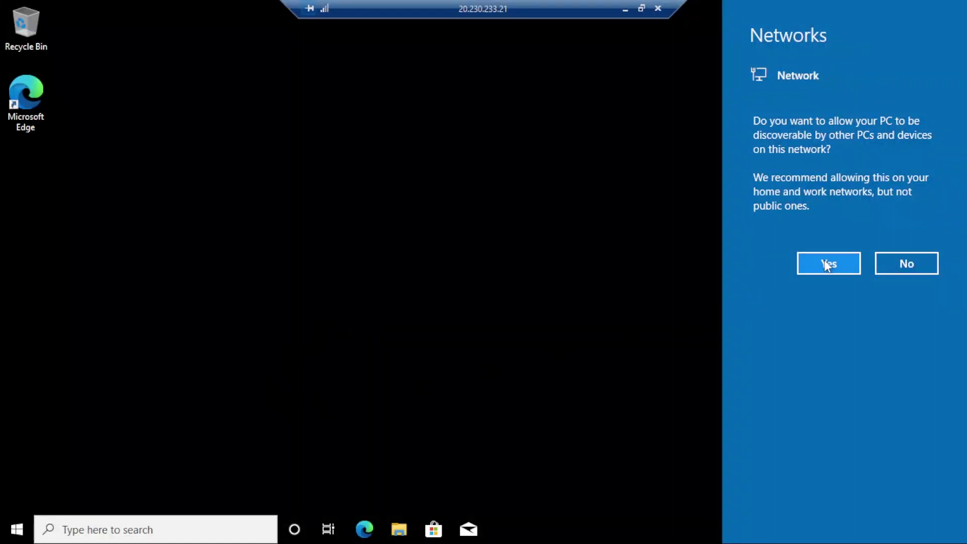
left_click(826, 264)
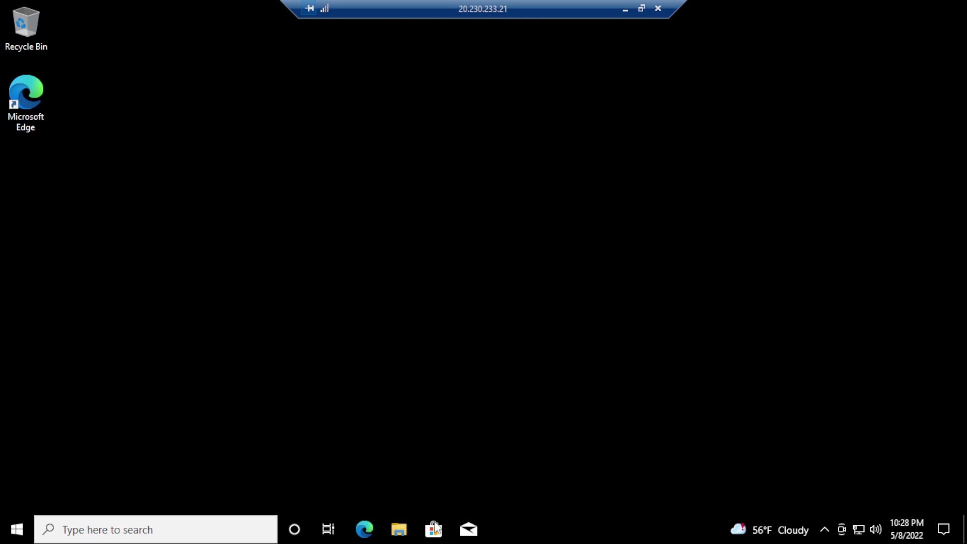
left_click(468, 529)
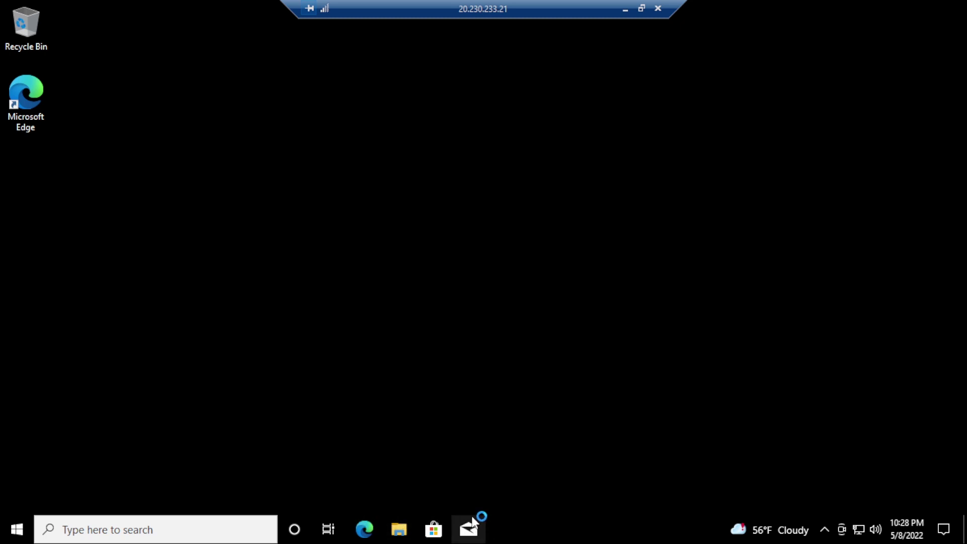
right_click(471, 528)
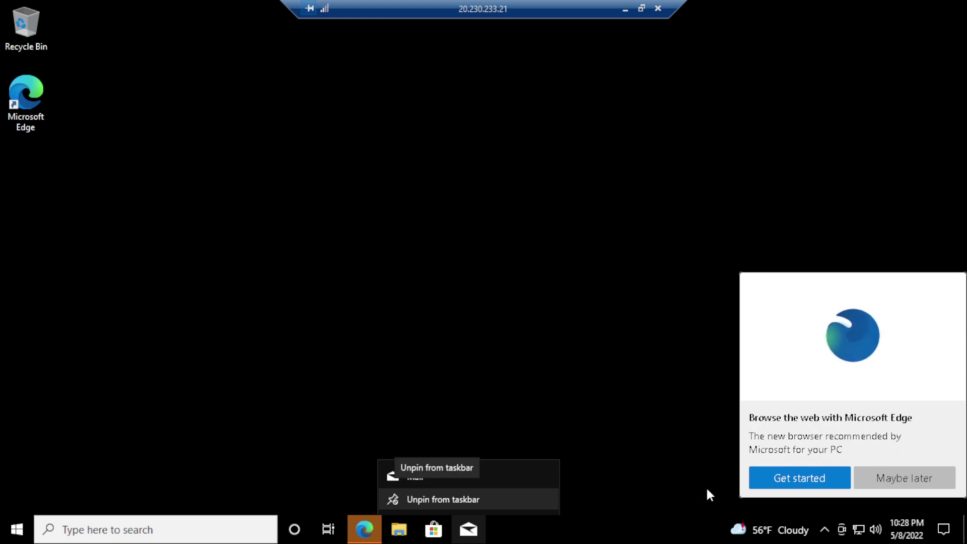
left_click(386, 334)
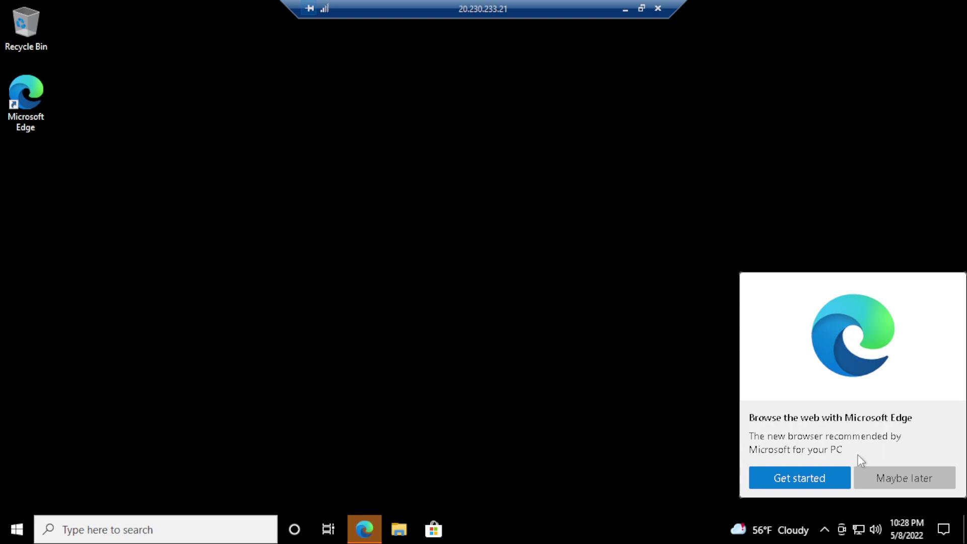
Dismiss the Edge promotion and unpin Microsoft Store, File Explorer and Edge from the taskbar
left_click(864, 479)
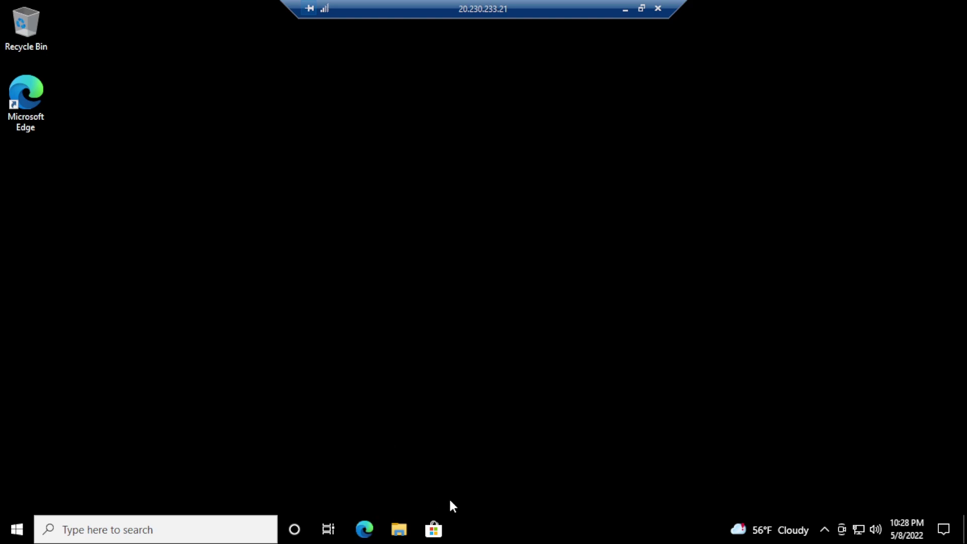
right_click(440, 529)
left_click(448, 499)
right_click(399, 529)
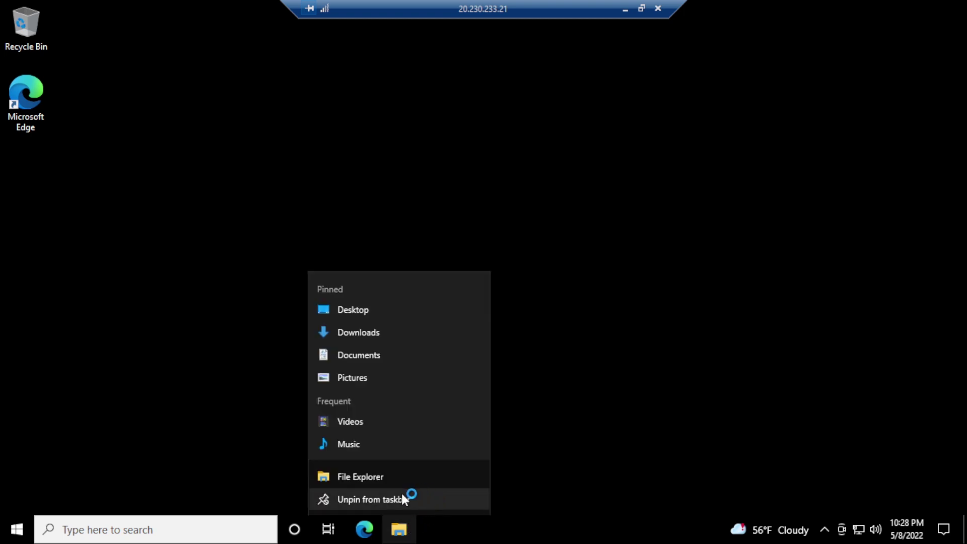
left_click(402, 494)
right_click(369, 530)
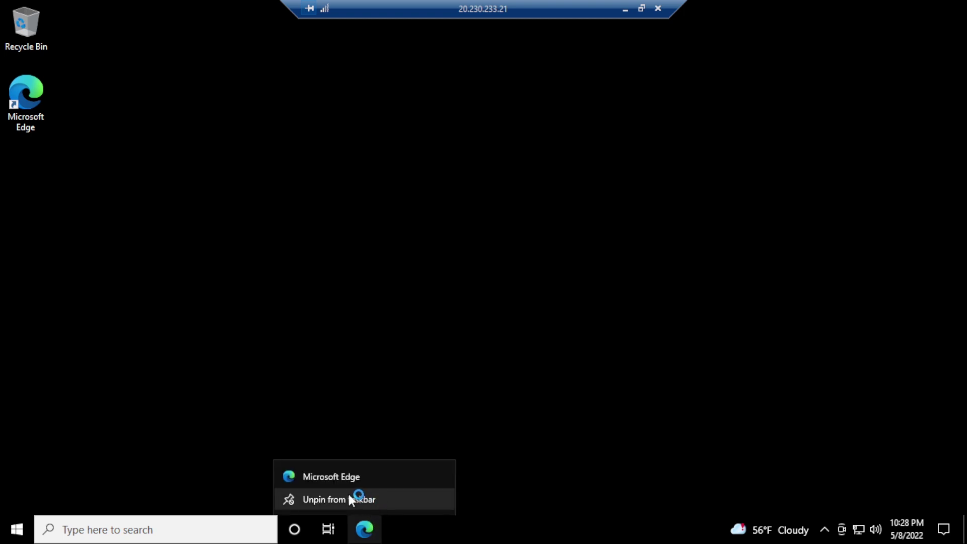
left_click(350, 499)
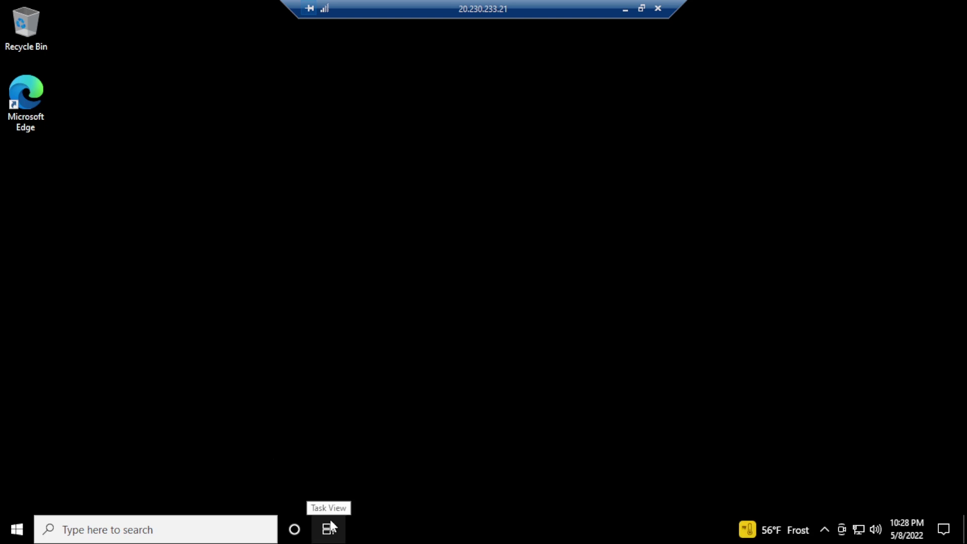
Turn off the Task View and Cortana buttons on the taskbar
right_click(331, 522)
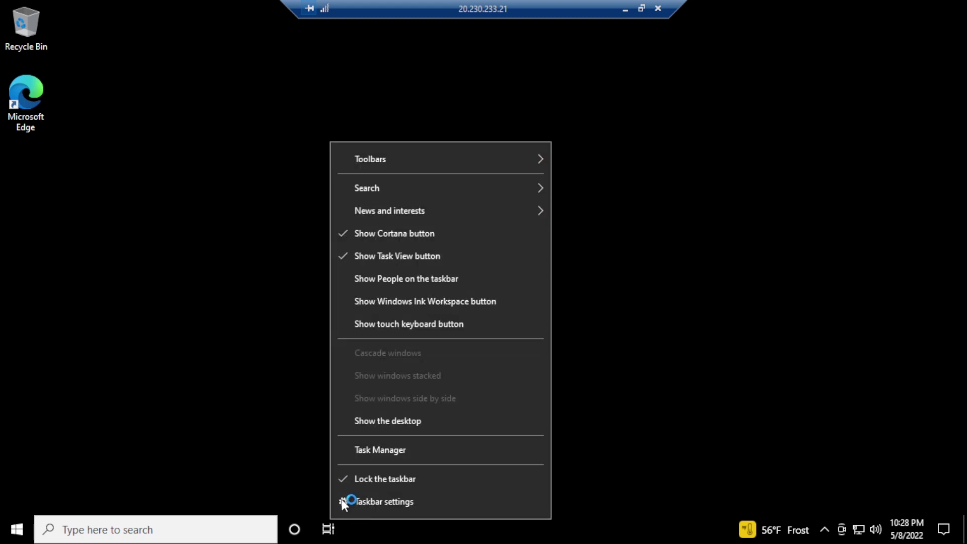
left_click(371, 258)
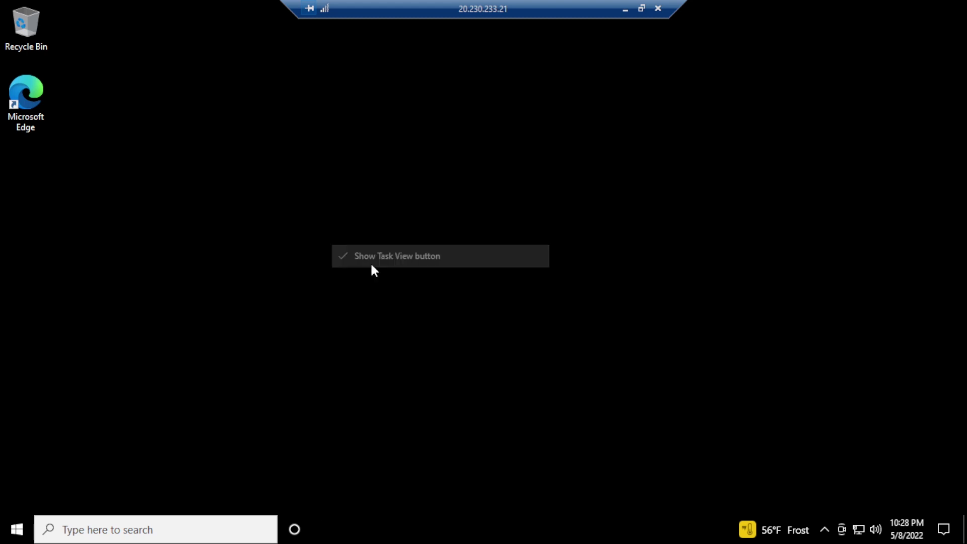
right_click(297, 529)
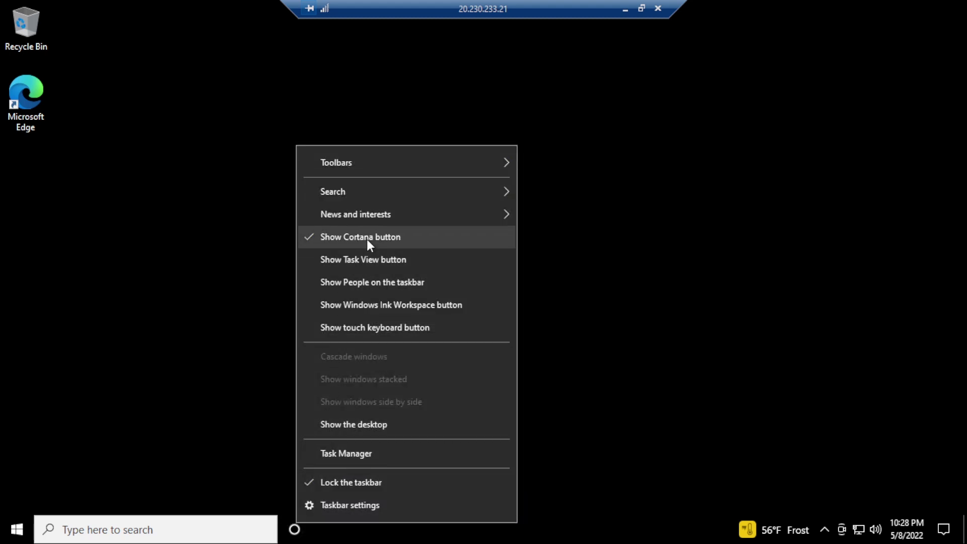
left_click(366, 240)
Set taskbar search to Hidden and delete the Microsoft Edge desktop shortcut
right_click(198, 519)
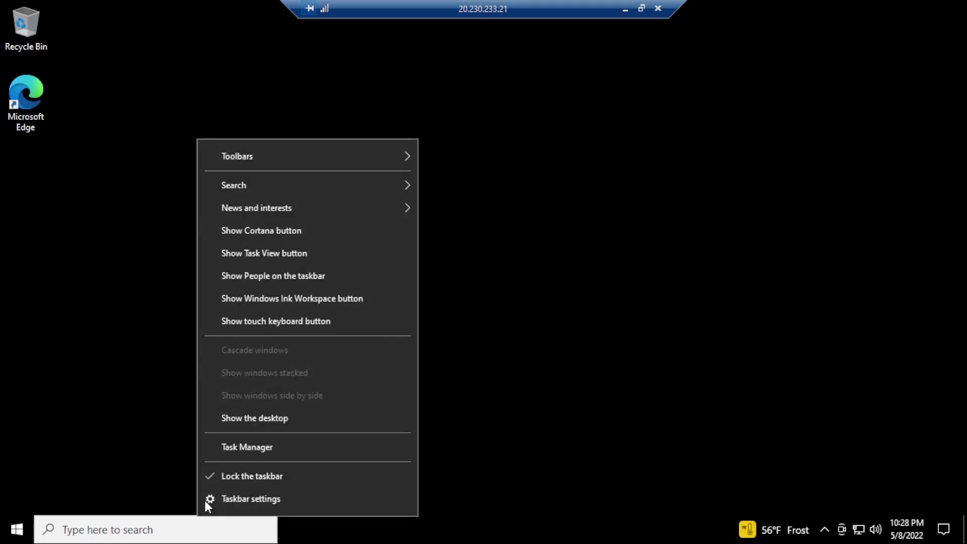
mouse_move(349, 195)
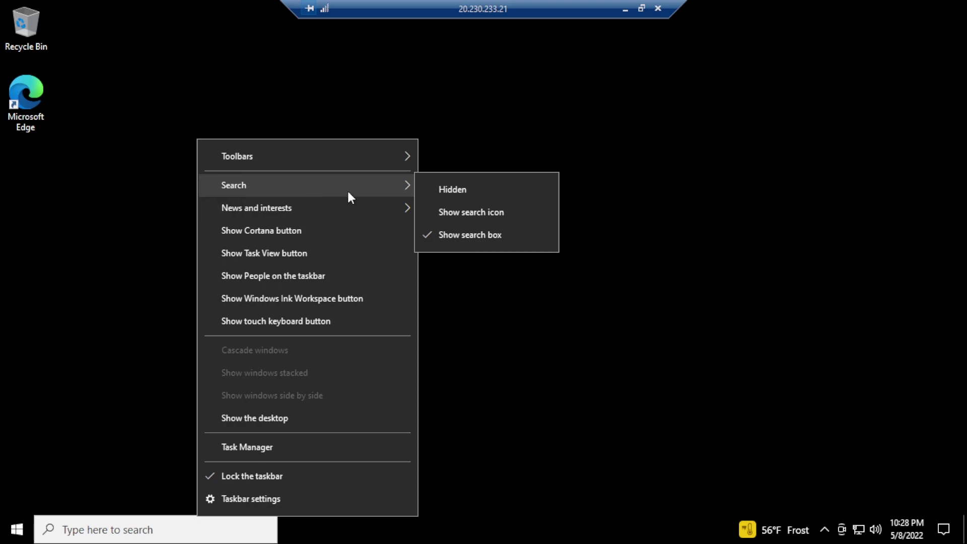
left_click(461, 191)
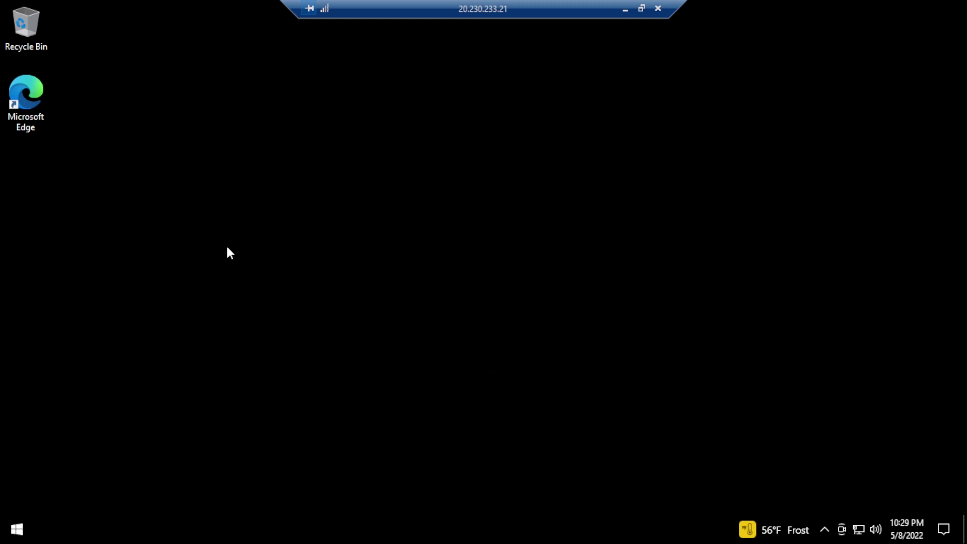
left_click_drag(73, 157, 31, 17)
key("Delete")
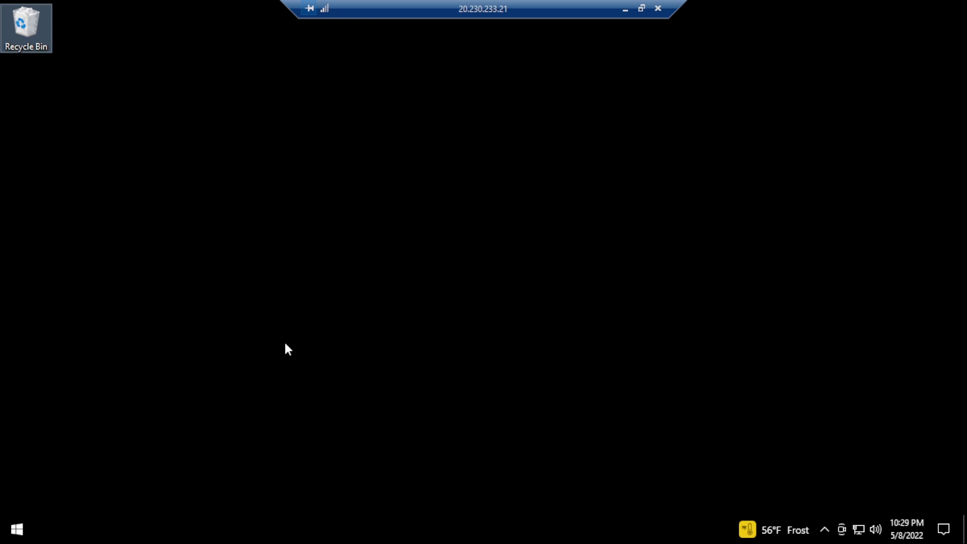
Select the MediaFire Alat_Tempur.zip link in local Notepad, then return to the remote session
left_click(624, 8)
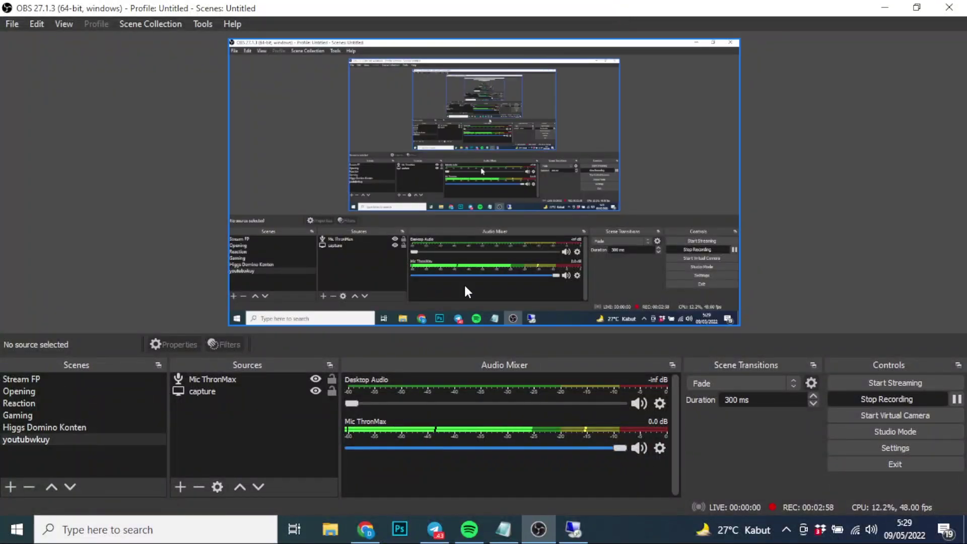
left_click(503, 528)
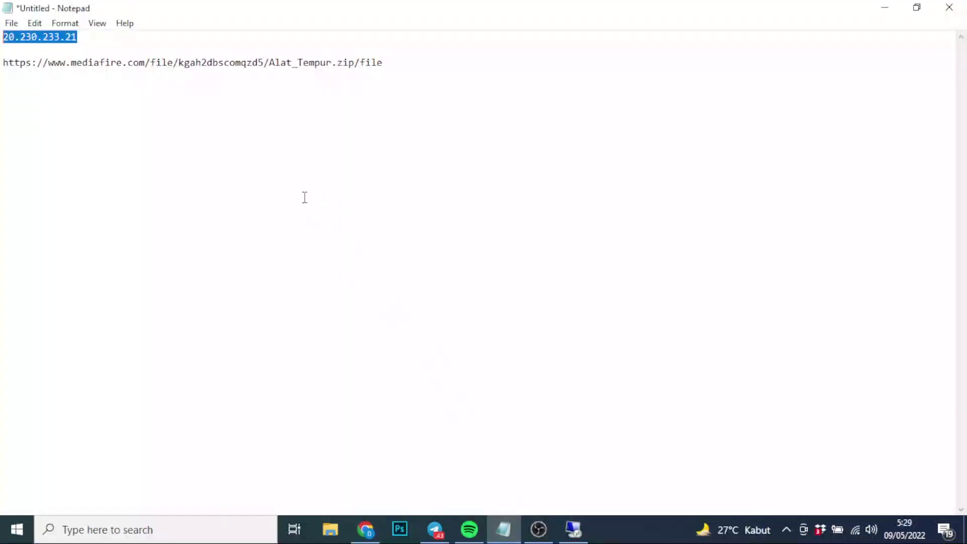
left_click_drag(381, 65, 2, 68)
key("ctrl+c")
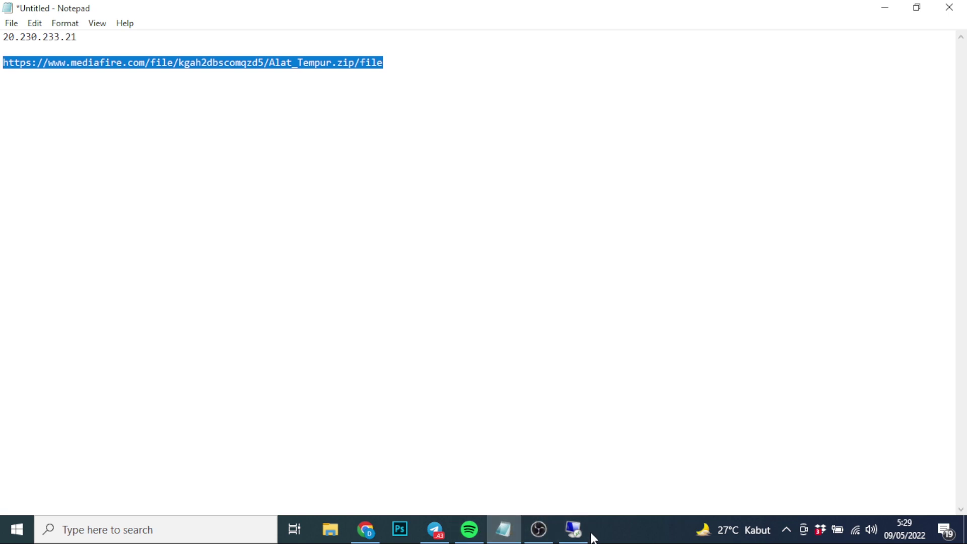
left_click(574, 530)
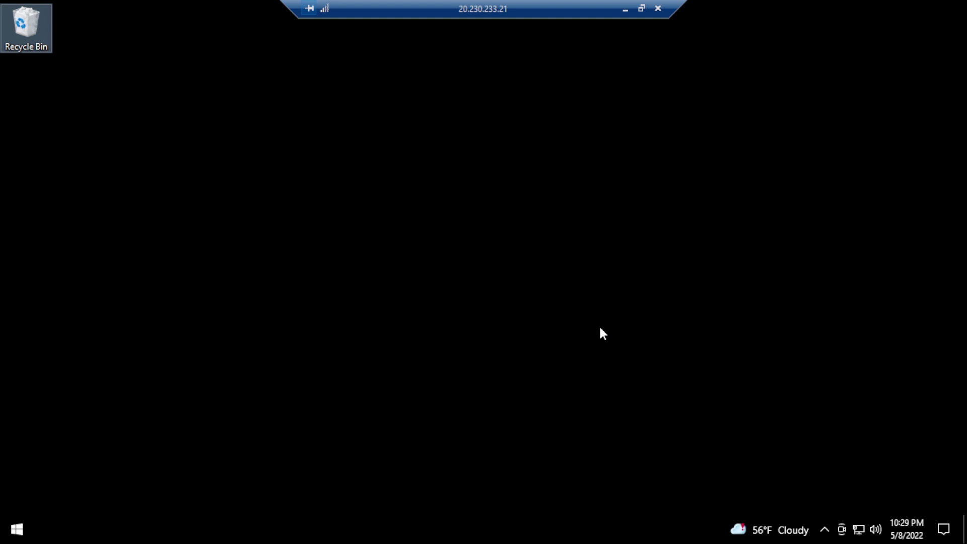
Launch Edge from the Start menu and complete its welcome tour without signing in
left_click(17, 529)
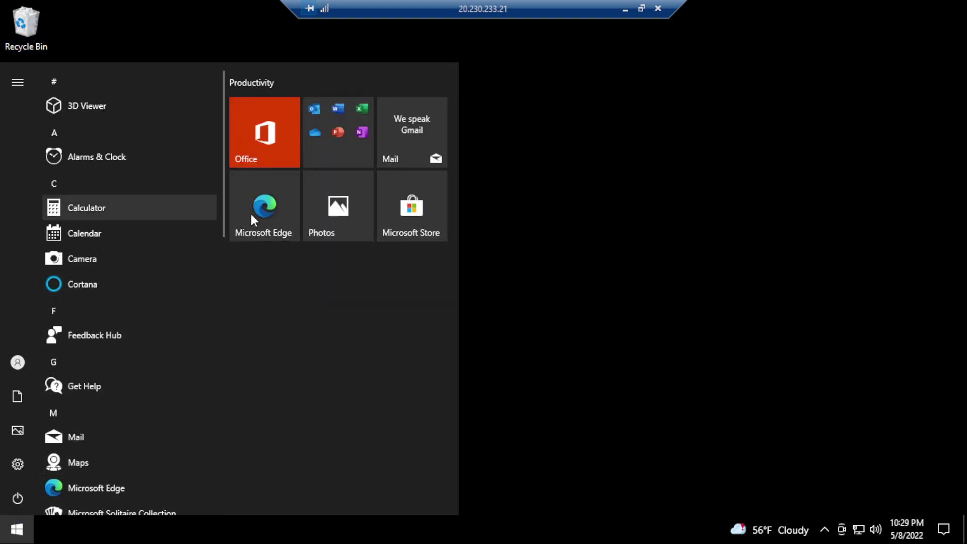
left_click(264, 207)
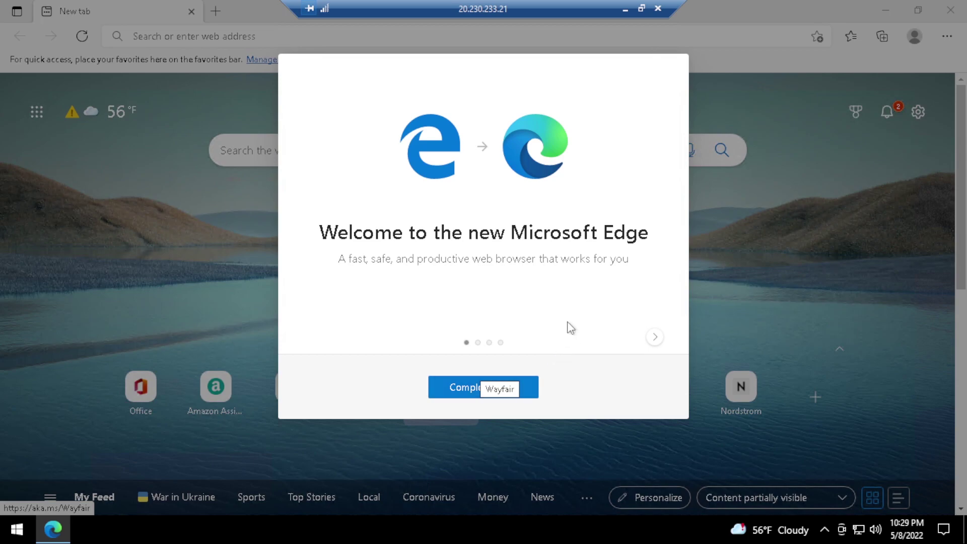
left_click(655, 337)
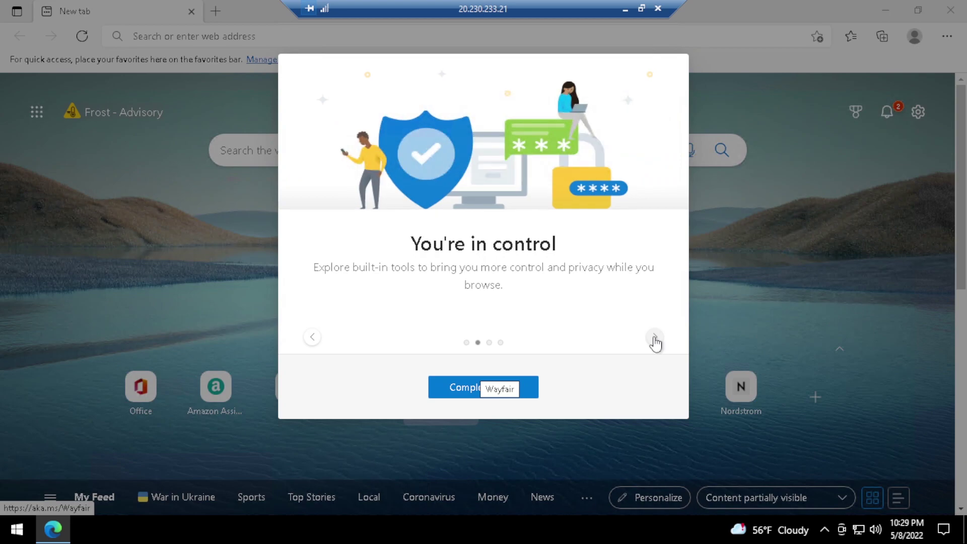
left_click(654, 337)
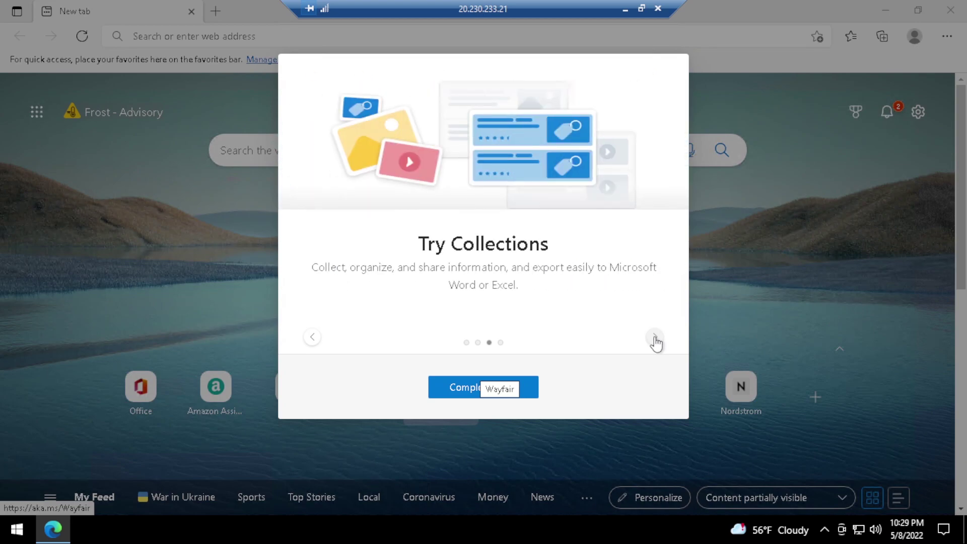
left_click(655, 338)
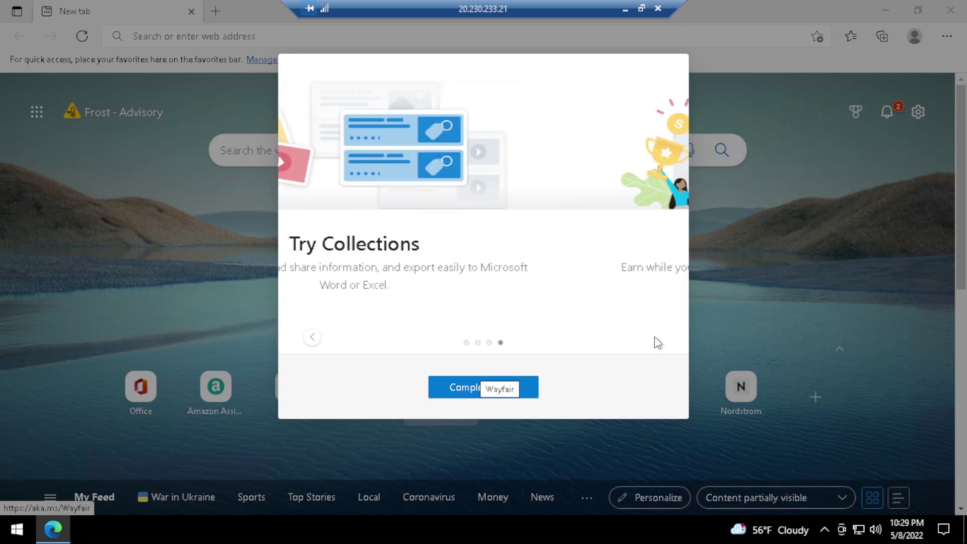
left_click(521, 391)
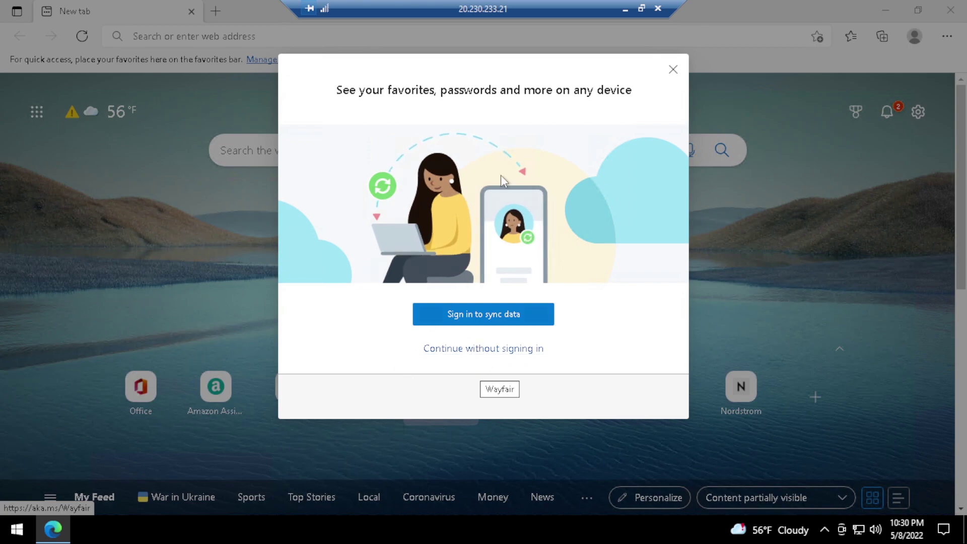
left_click(503, 353)
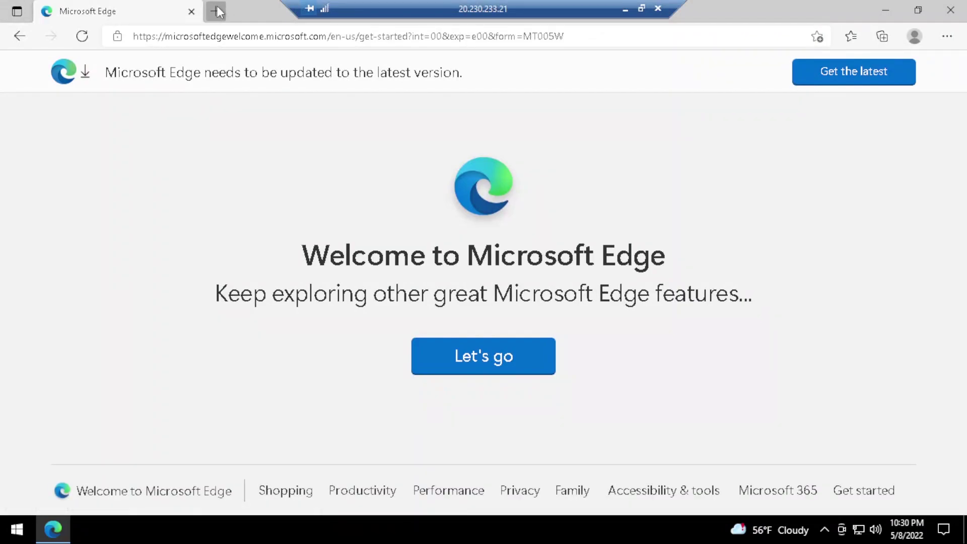
Paste the MediaFire link into a new tab, download Alat Tempur.zip, and open File Explorer
left_click(219, 8)
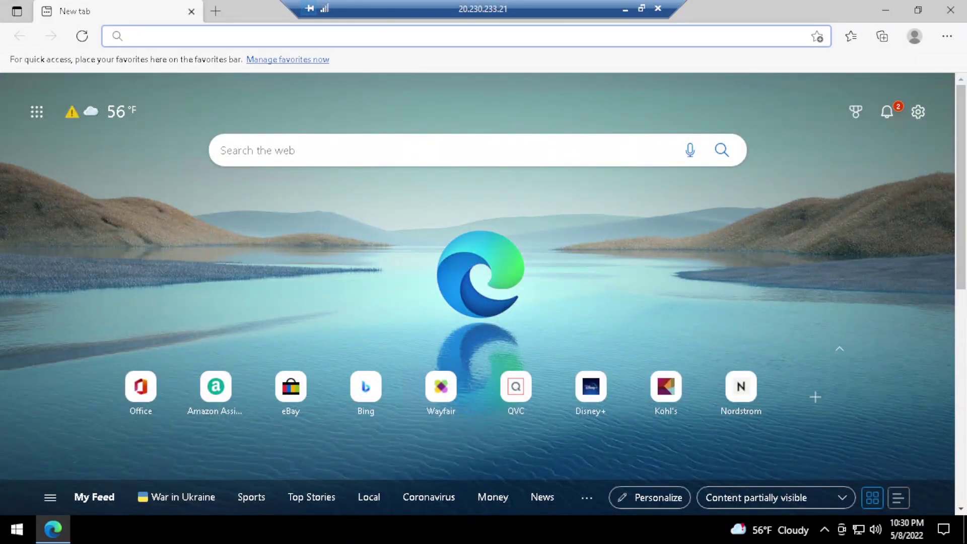
key("ctrl+v")
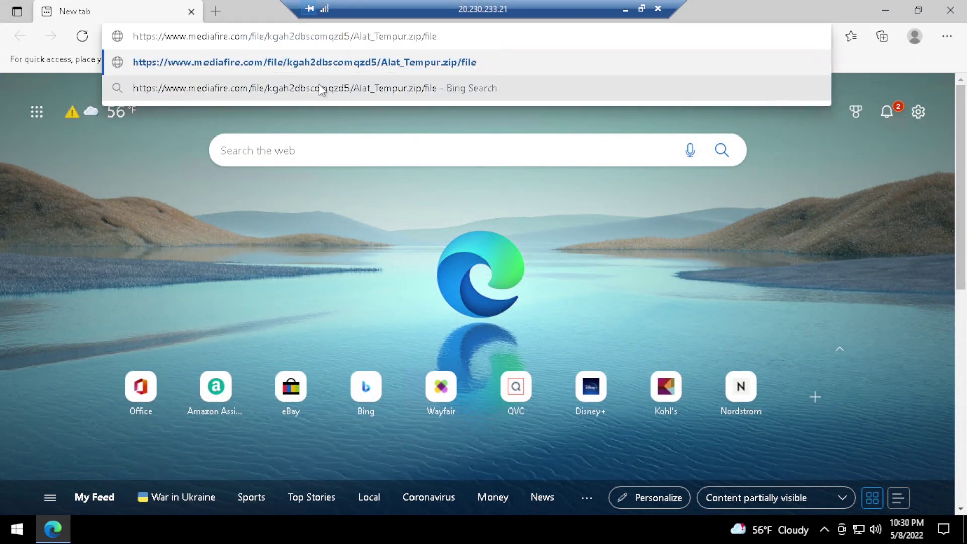
key("Return")
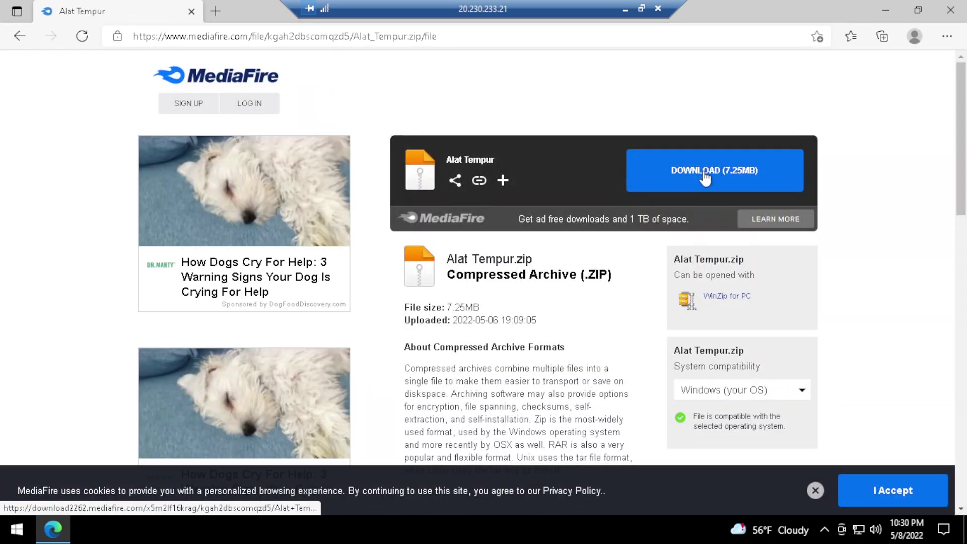
left_click(704, 174)
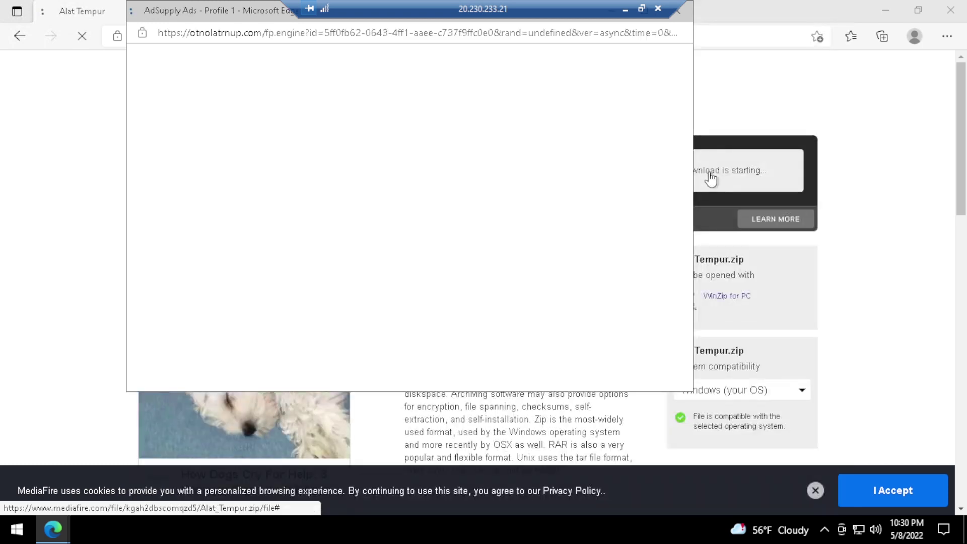
left_click(688, 23)
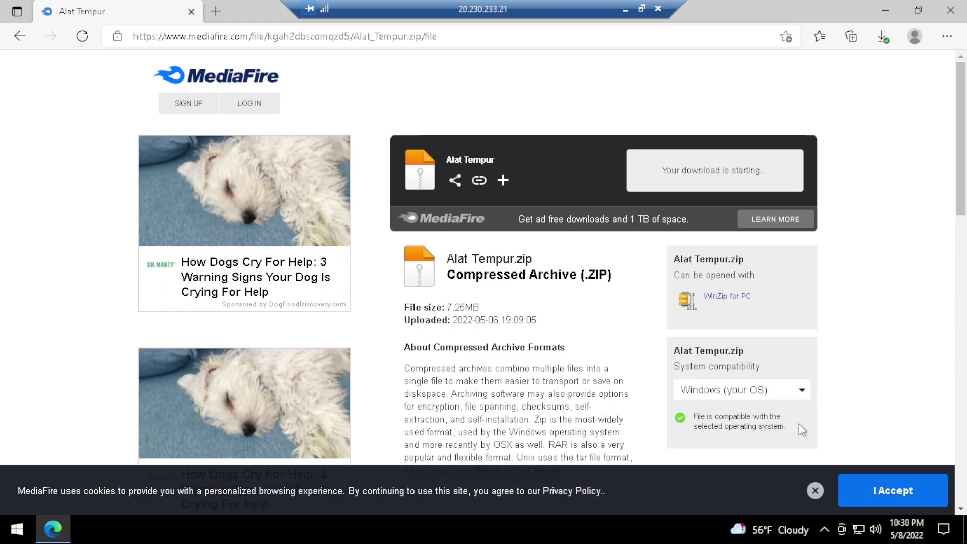
left_click(882, 36)
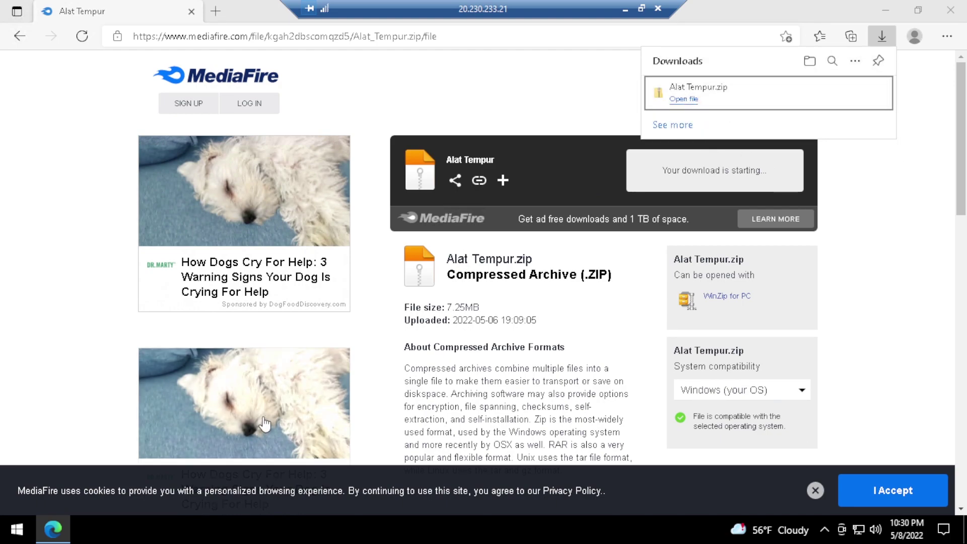
key("super+e")
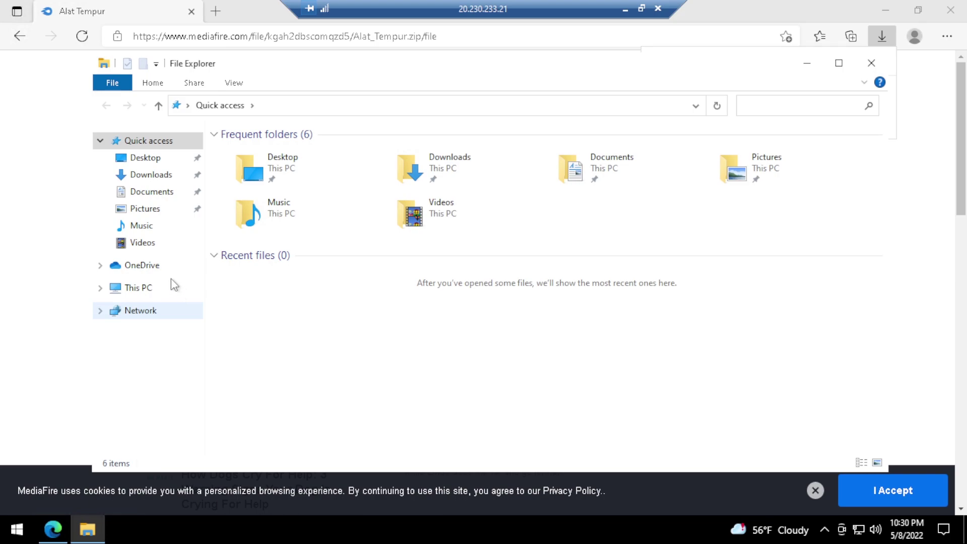
Extract Alat Tempur.zip in Downloads into the suggested Alat Tempur folder
left_click(150, 175)
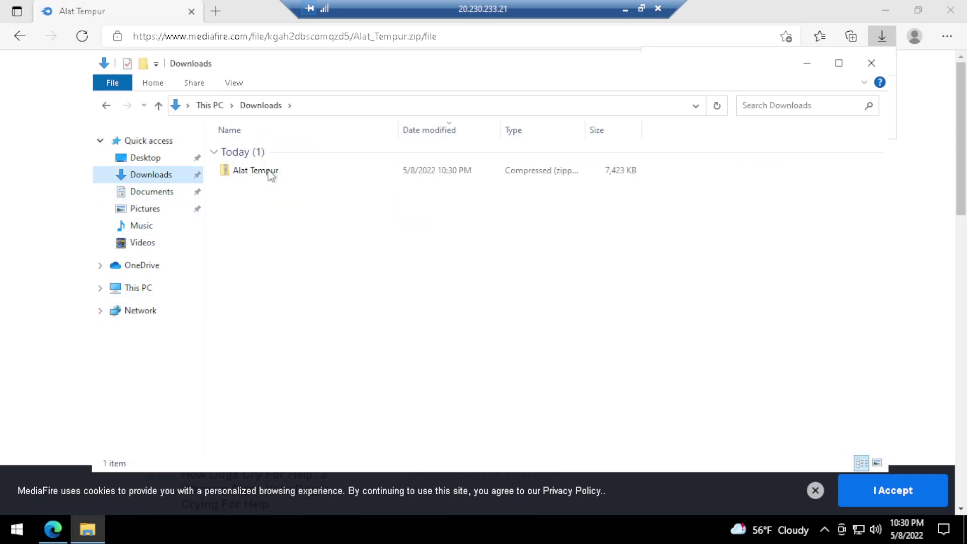
left_click(270, 172)
right_click(268, 171)
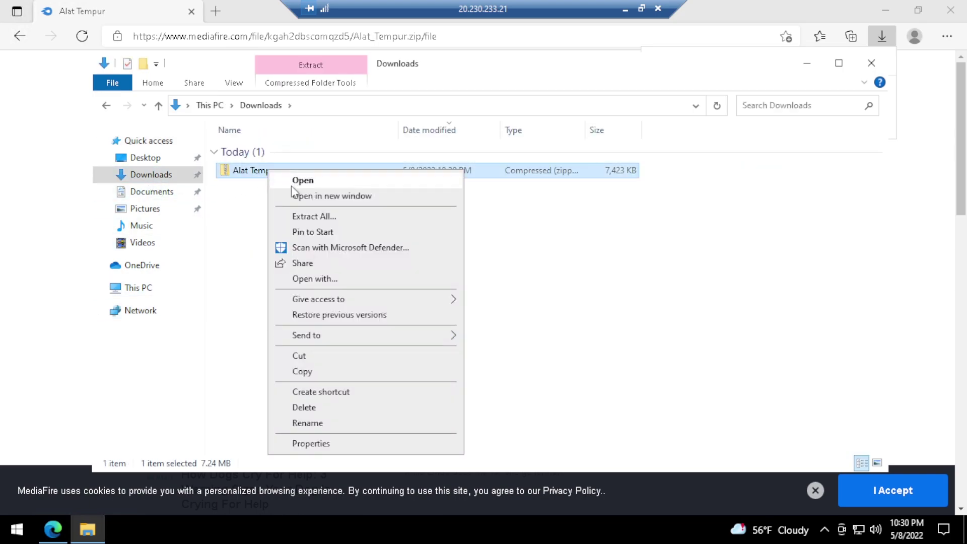
left_click(311, 220)
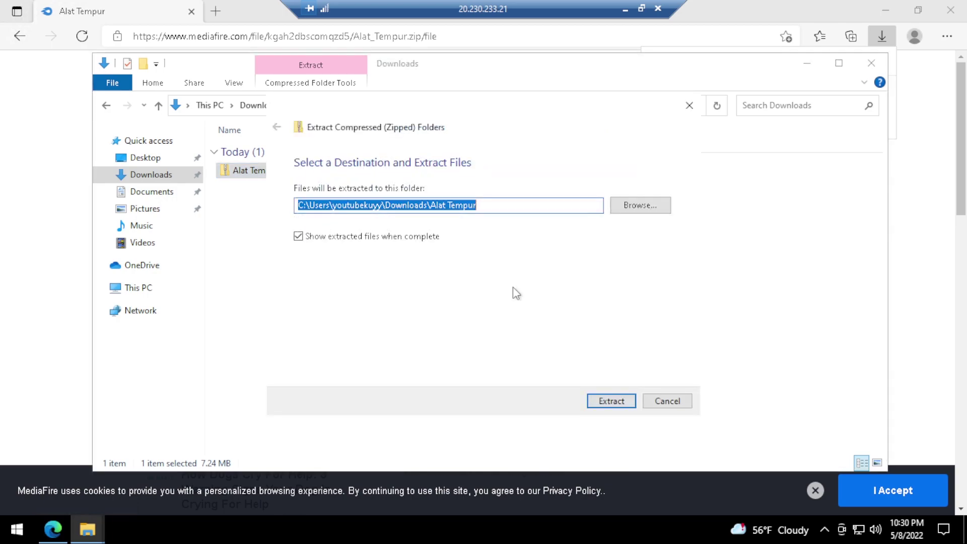
left_click(607, 401)
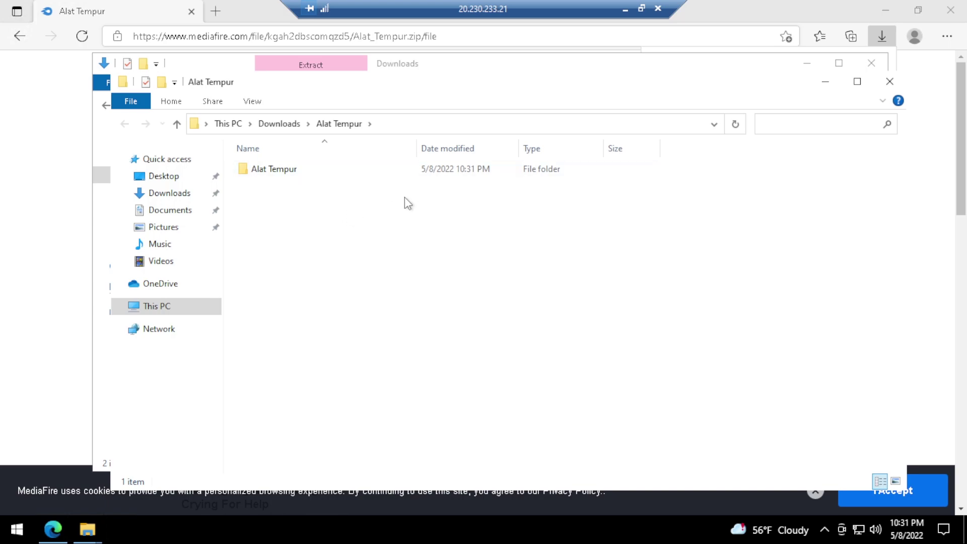
Close the extracted-files window and open Alat Tempur > Alat Tempur > bahan
left_click(272, 171)
left_click(889, 85)
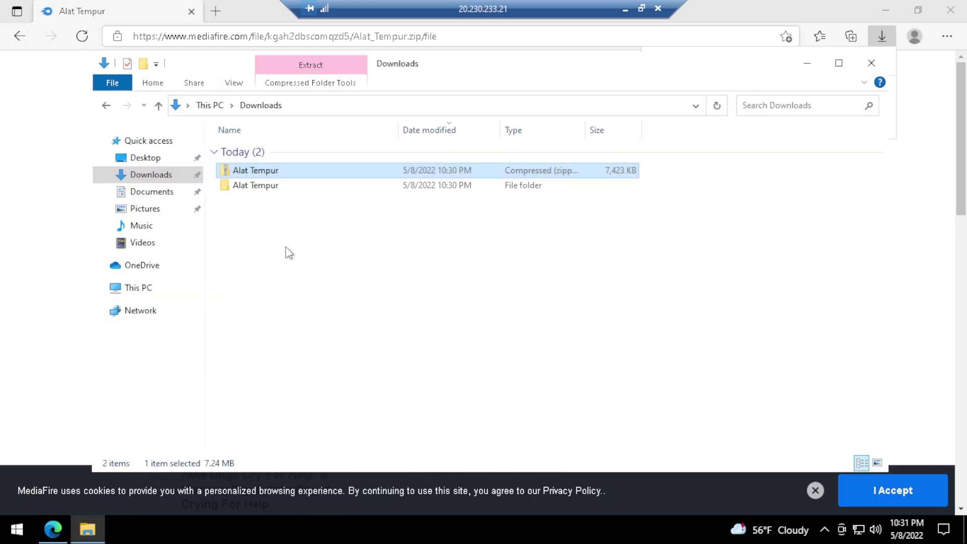
double_click(255, 187)
double_click(266, 158)
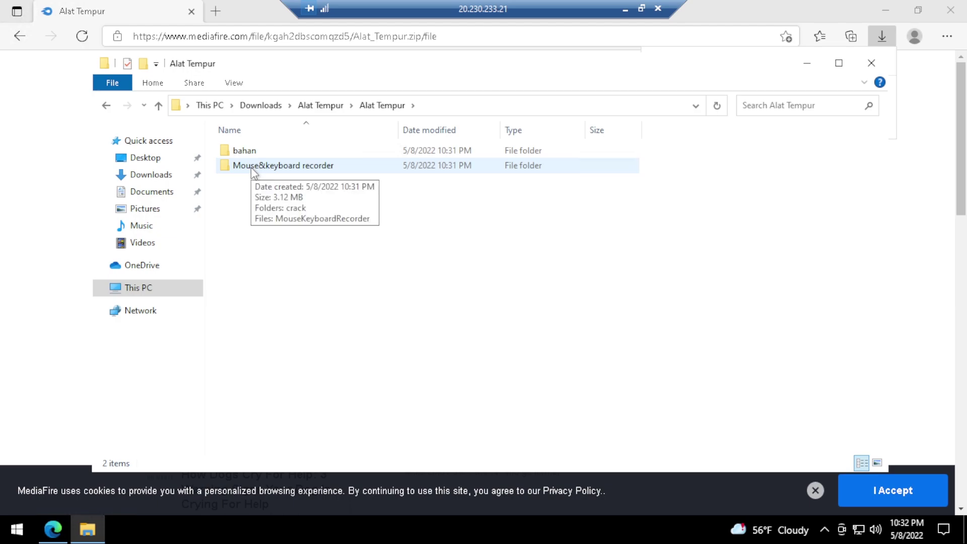
double_click(272, 147)
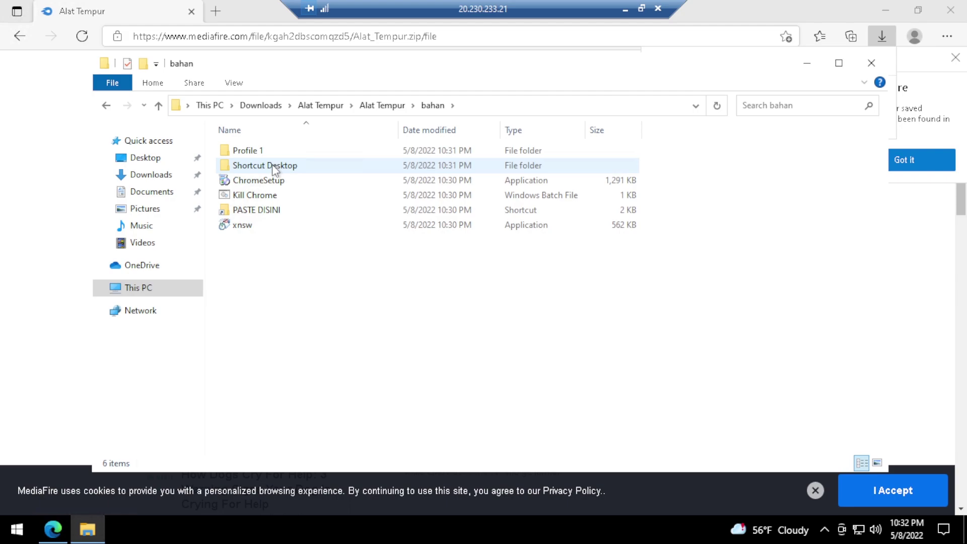
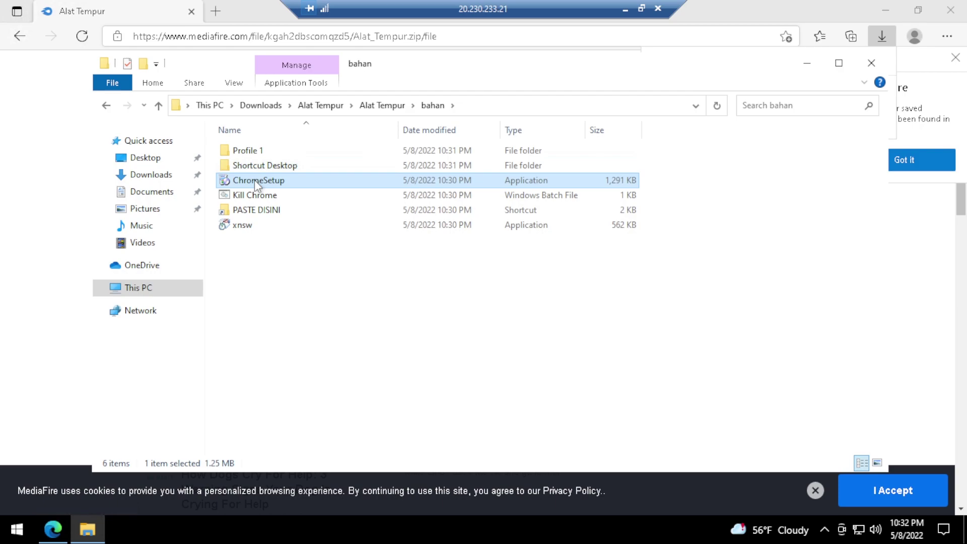
Run ChromeSetup from the bahan folder to install Google Chrome, then close the Welcome to Chrome window
double_click(255, 180)
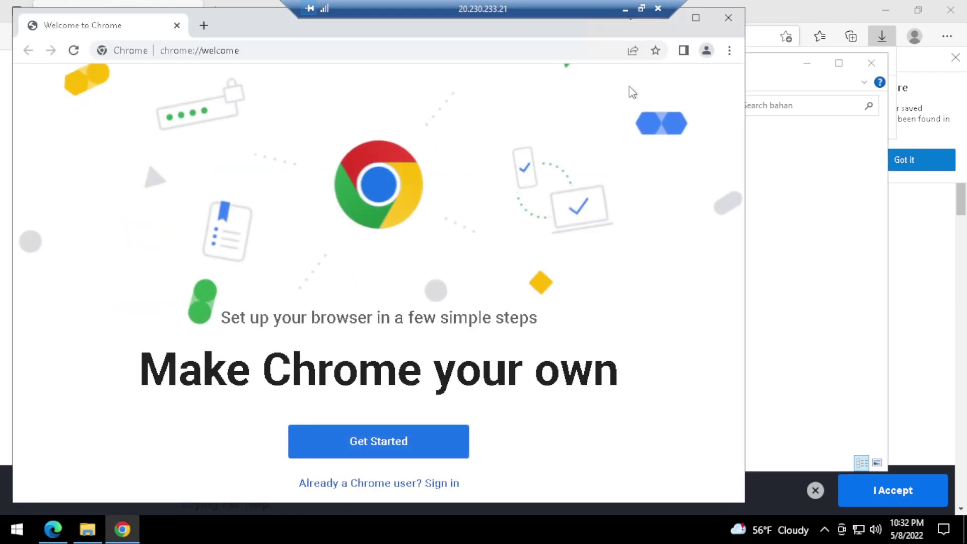
left_click(730, 23)
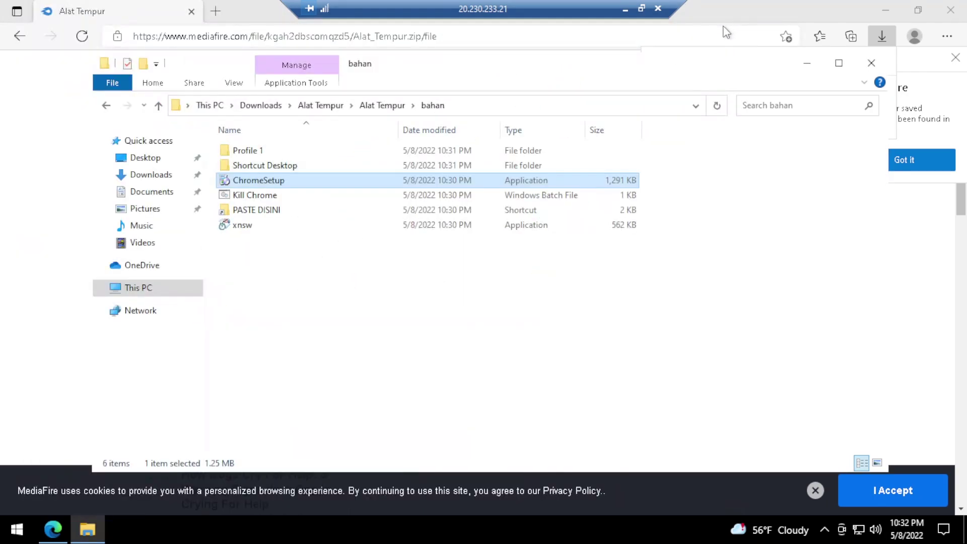
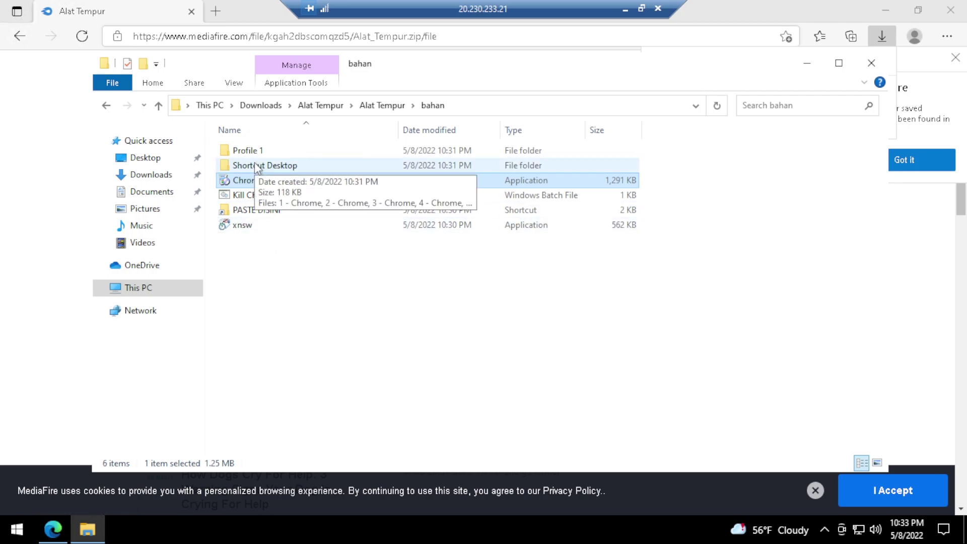
Open the Shortcut Desktop folder in bahan and select the first shortcut, 1 - Chrome
double_click(257, 167)
scroll(272, 197, "down", 10)
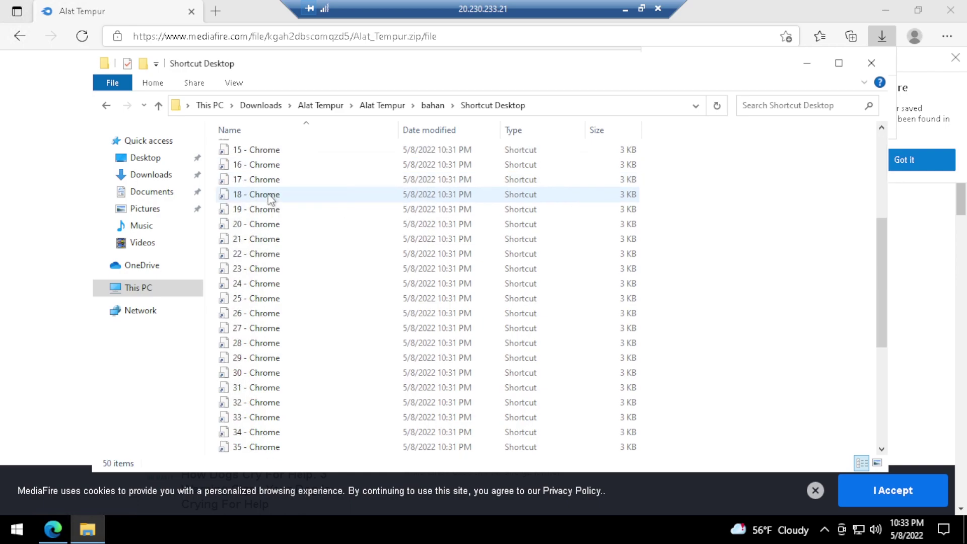
mouse_move(291, 231)
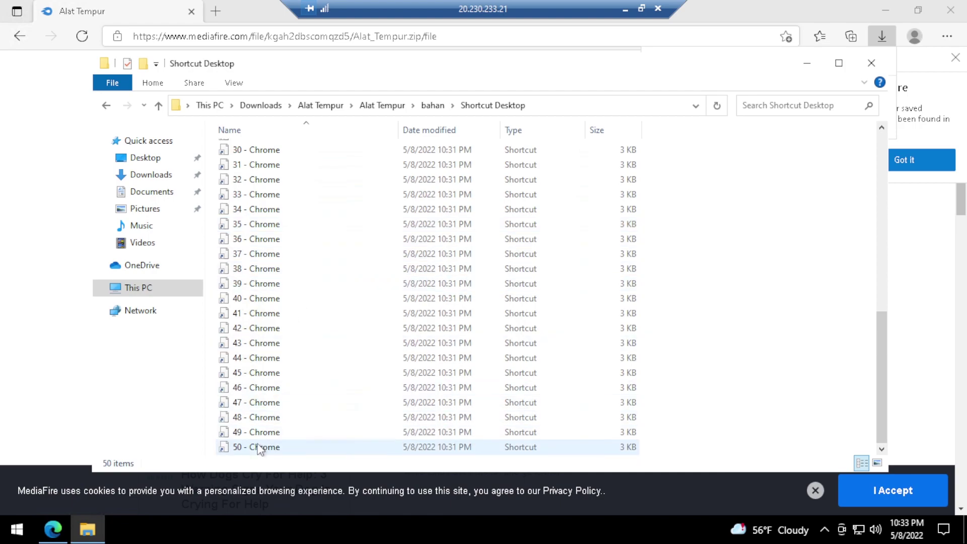
scroll(257, 450, "up", 4)
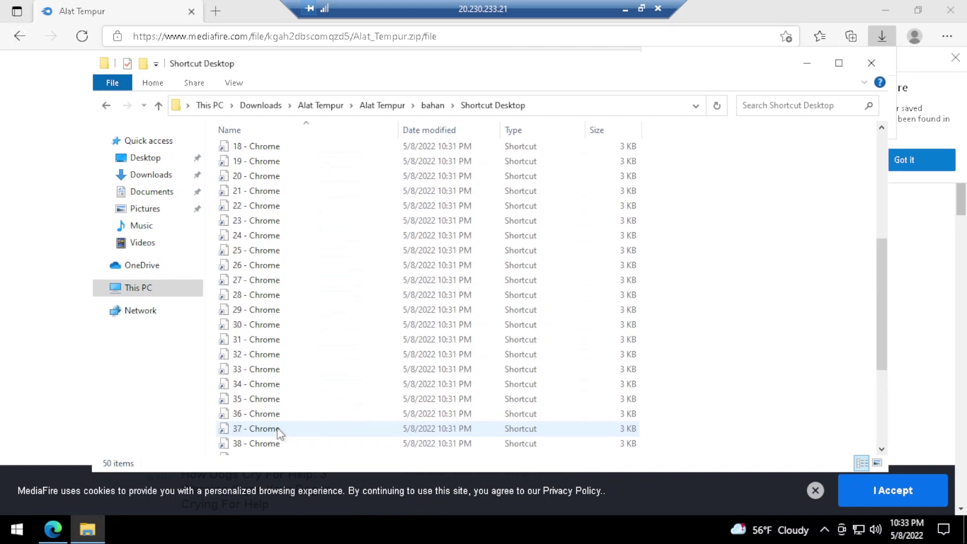
scroll(278, 432, "up", 6)
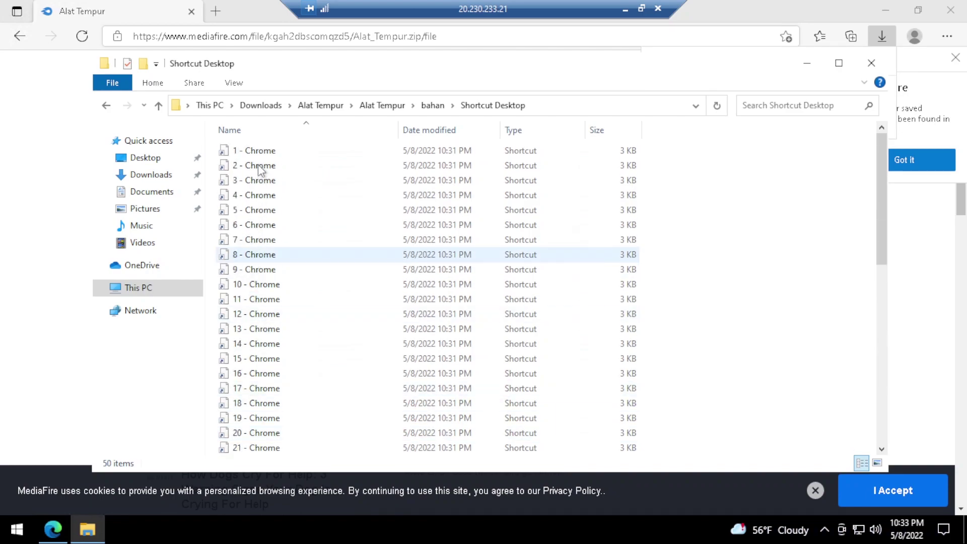
left_click(257, 151)
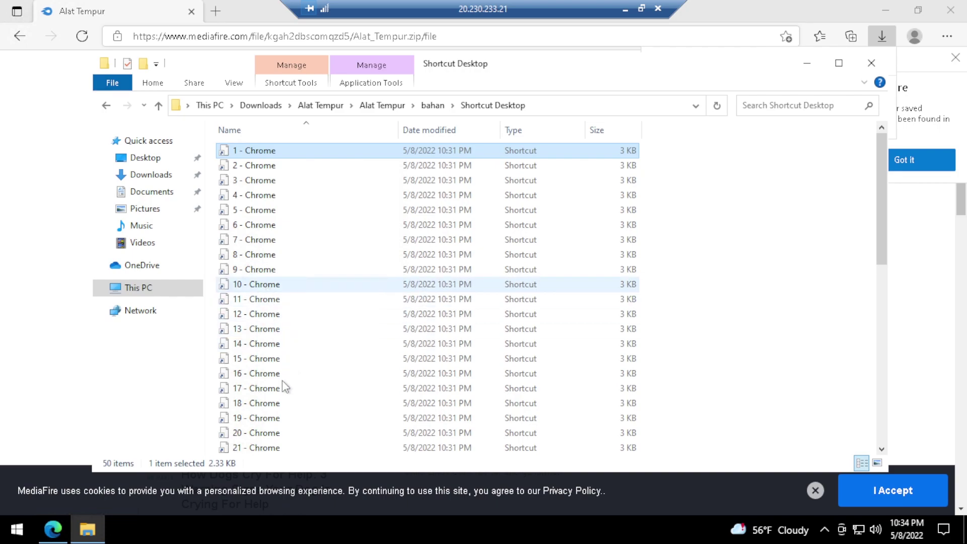
scroll(258, 422, "down", 3)
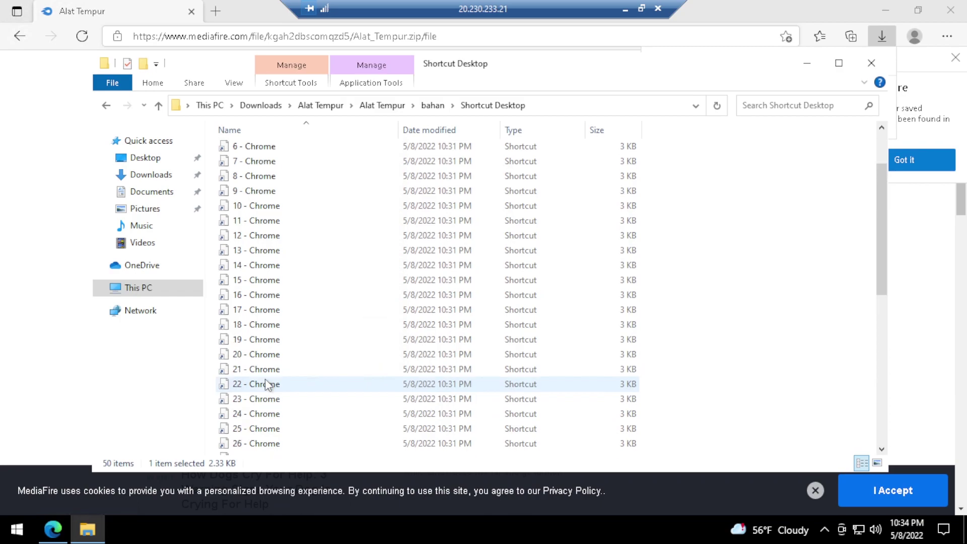
scroll(265, 380, "up", 3)
scroll(265, 379, "down", 2)
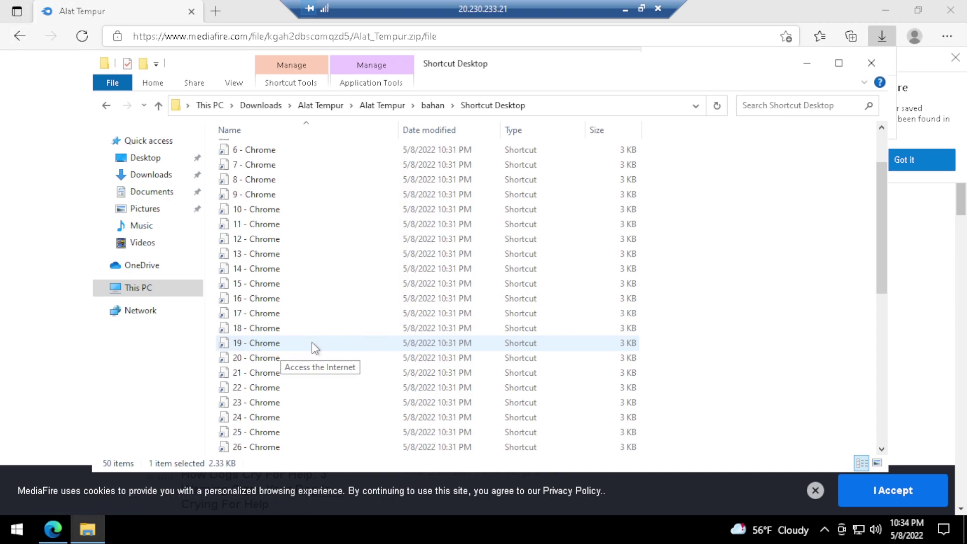
scroll(312, 343, "up", 2)
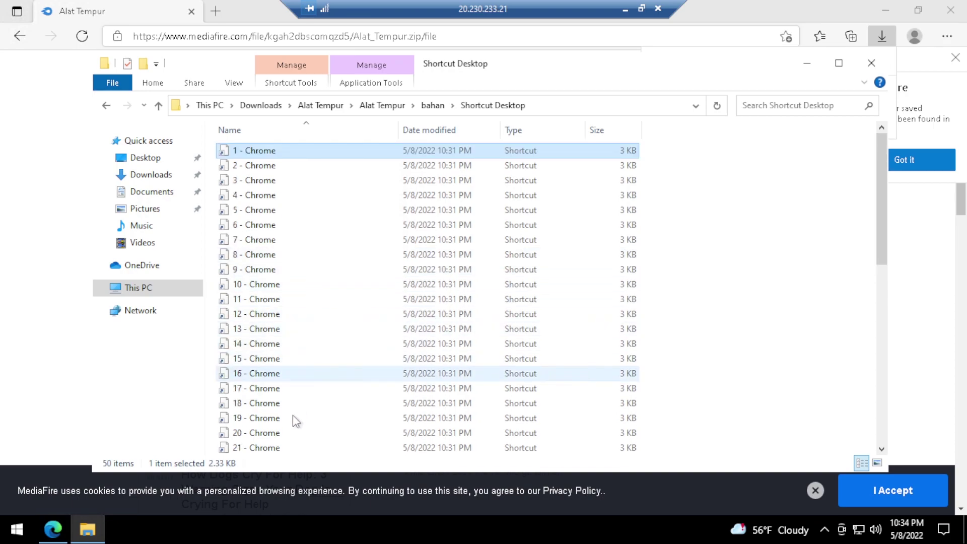
scroll(295, 422, "down", 2)
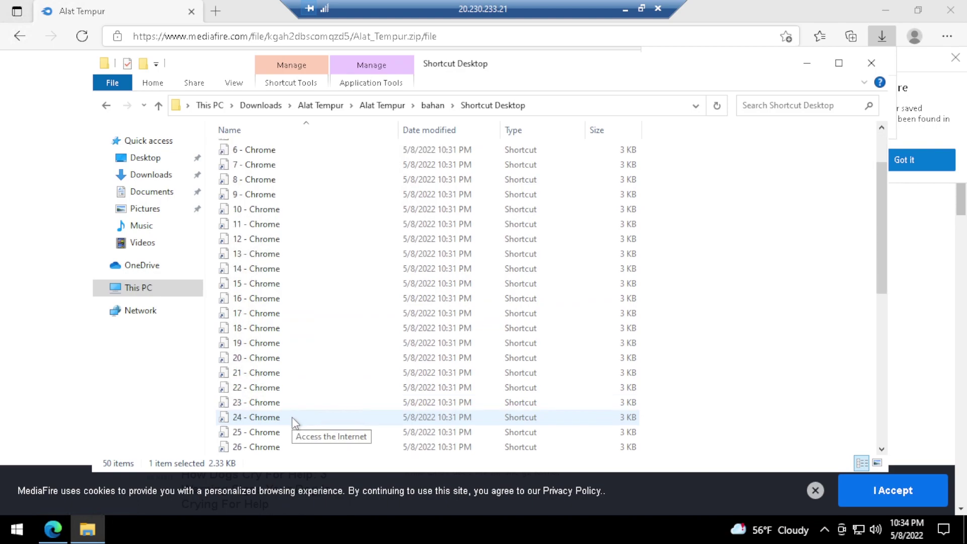
scroll(295, 422, "up", 2)
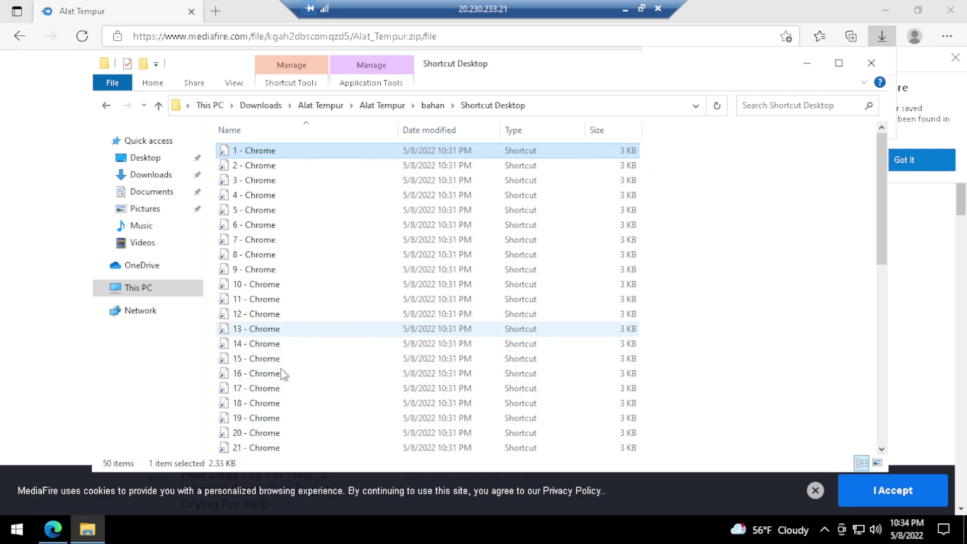
scroll(280, 368, "down", 2)
scroll(272, 427, "down", 2)
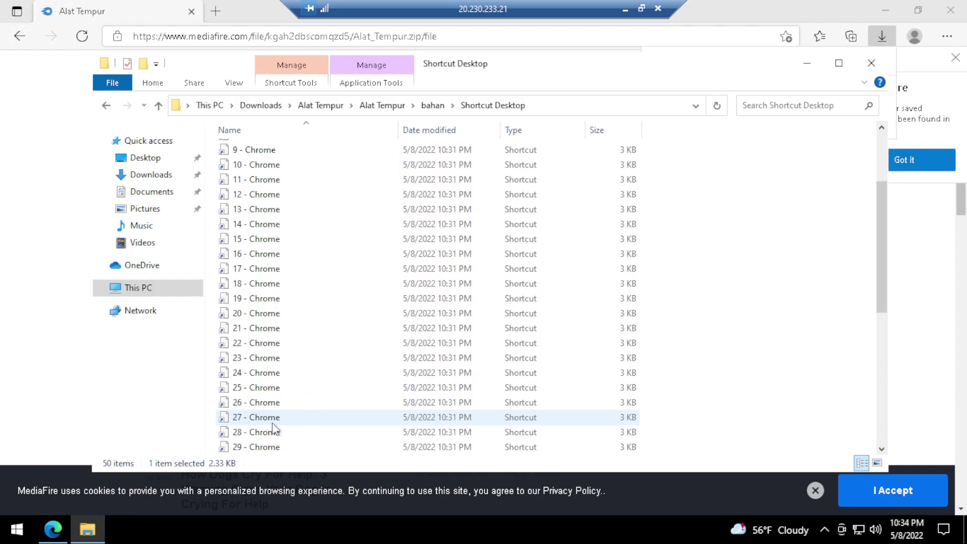
Copy the 30 shortcuts 1 - Chrome through 30 - Chrome, then close Explorer
left_click(263, 421, "shift")
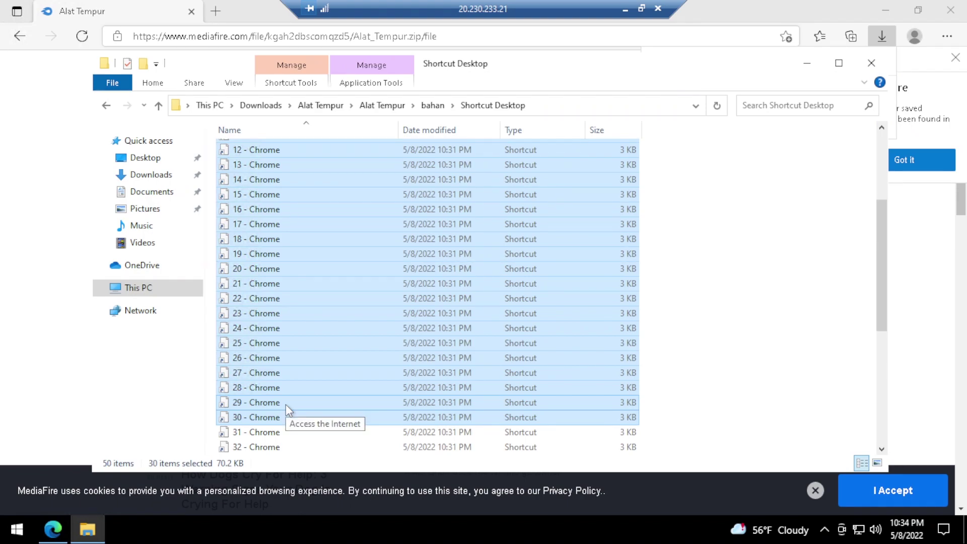
scroll(327, 372, "up", 4)
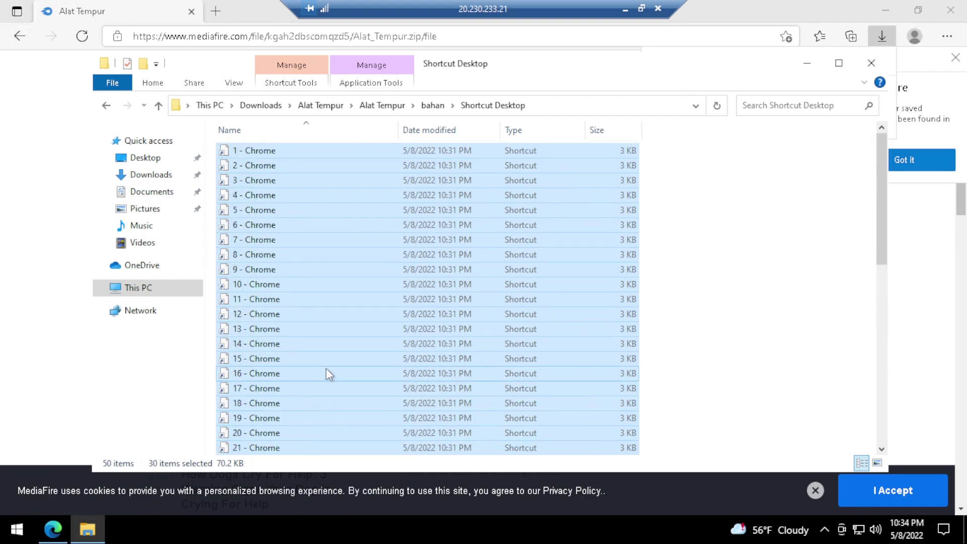
right_click(348, 276)
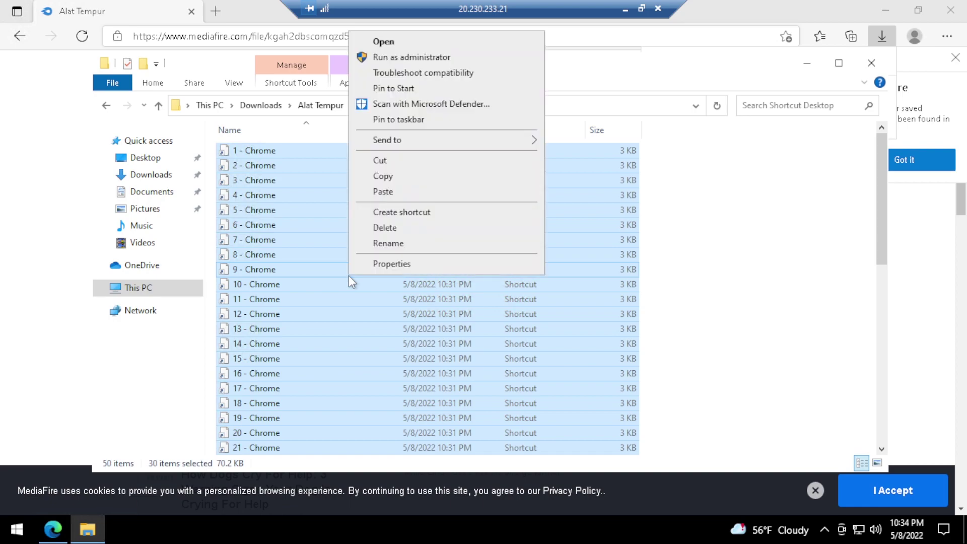
left_click(393, 176)
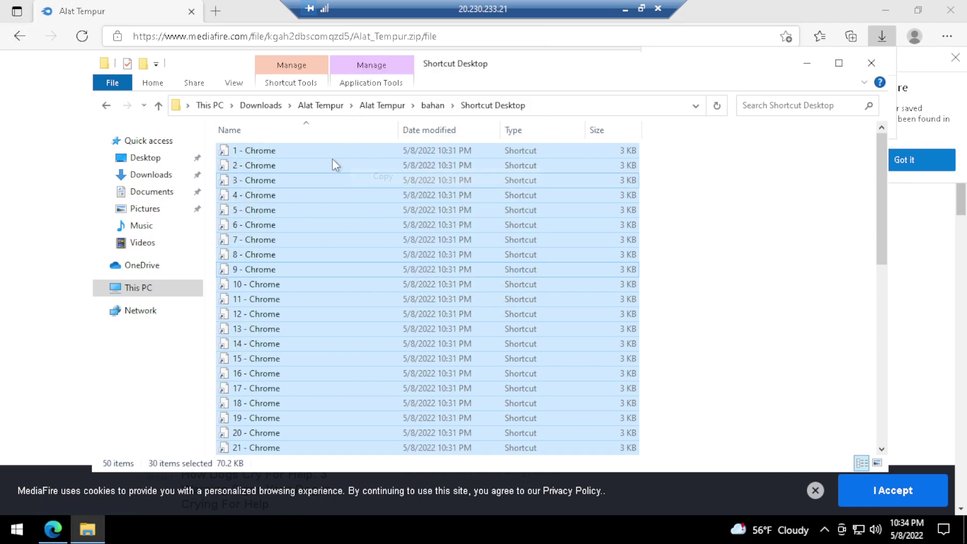
left_click(870, 63)
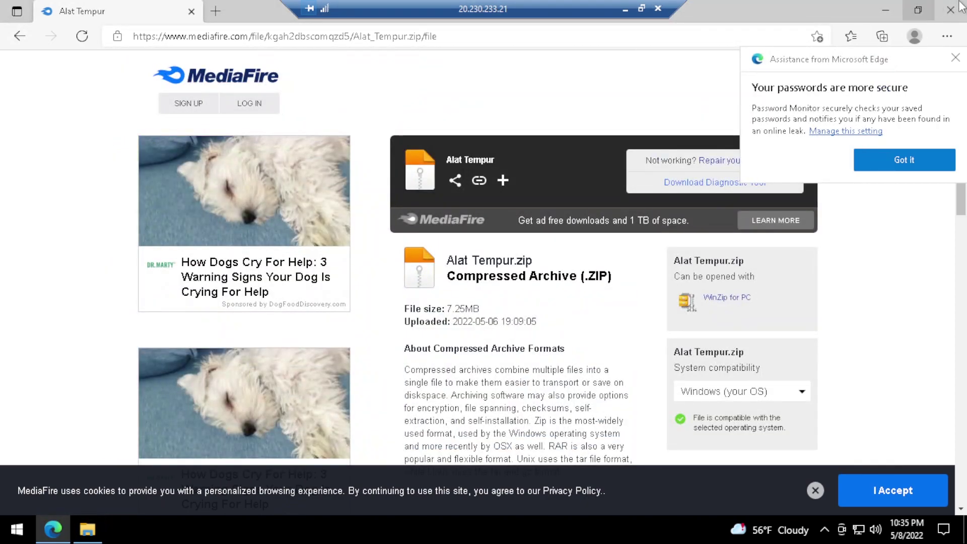
Close Edge and paste the 30 copied Chrome shortcuts onto the desktop
left_click(942, 14)
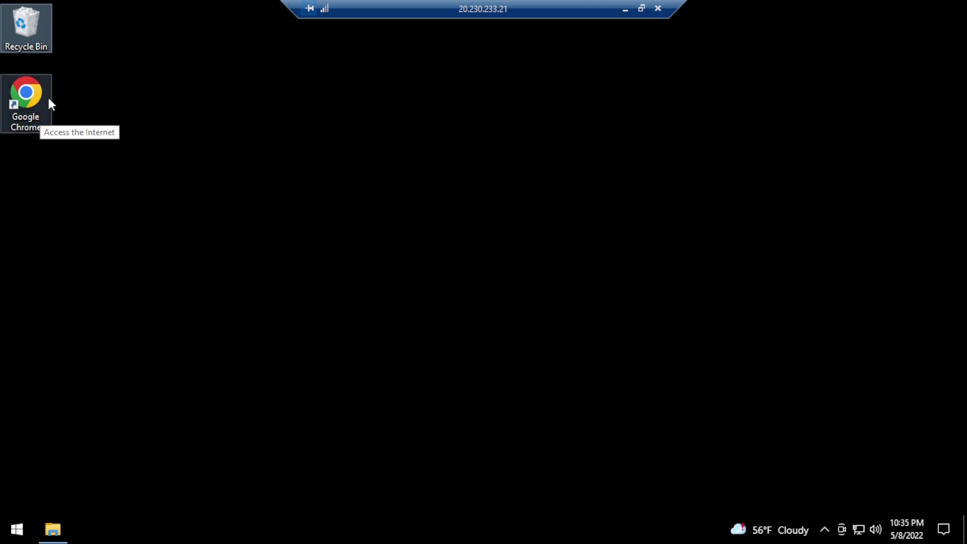
left_click(110, 180)
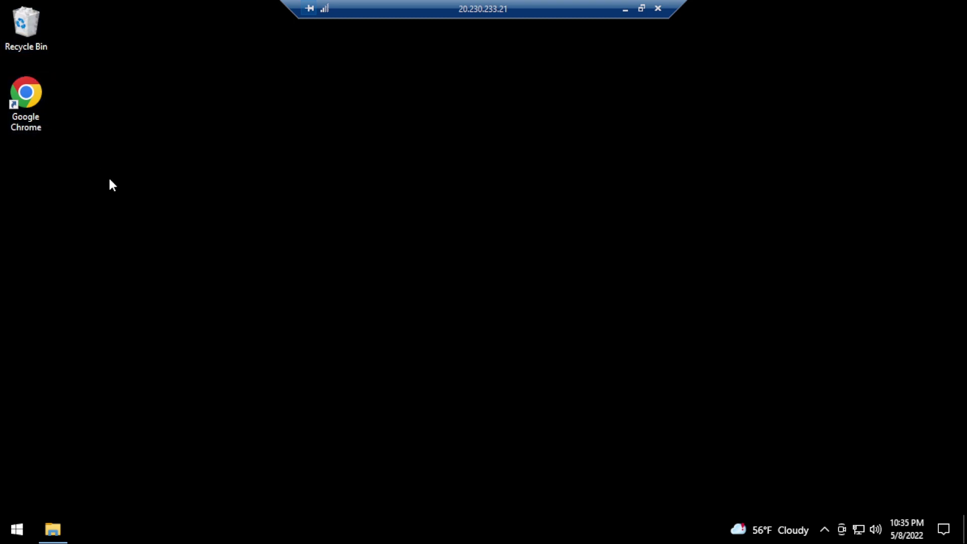
key("ctrl+v")
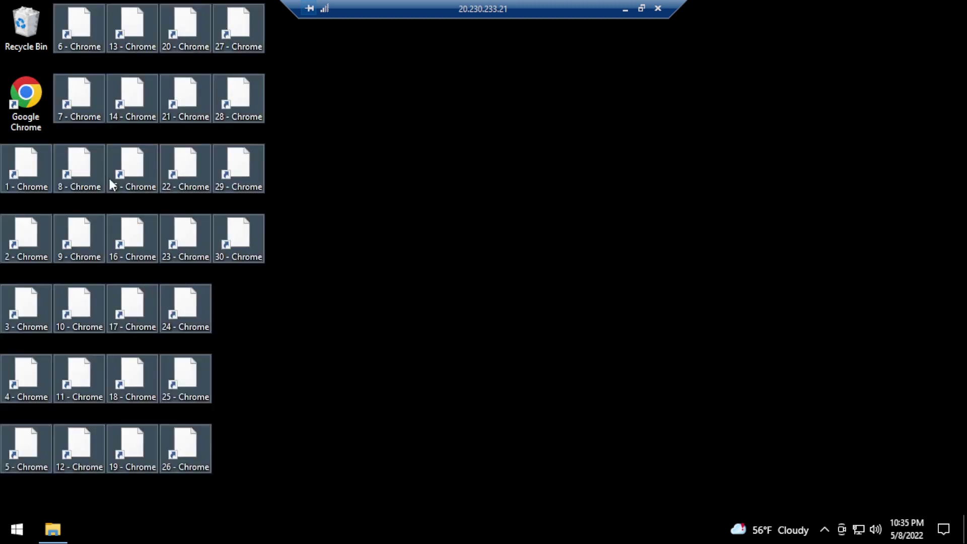
right_click(401, 108)
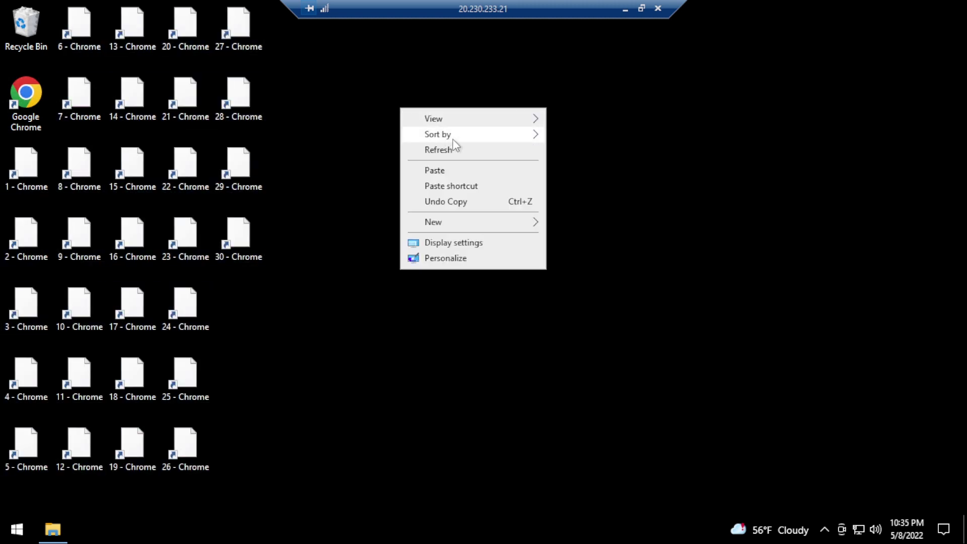
left_click(315, 237)
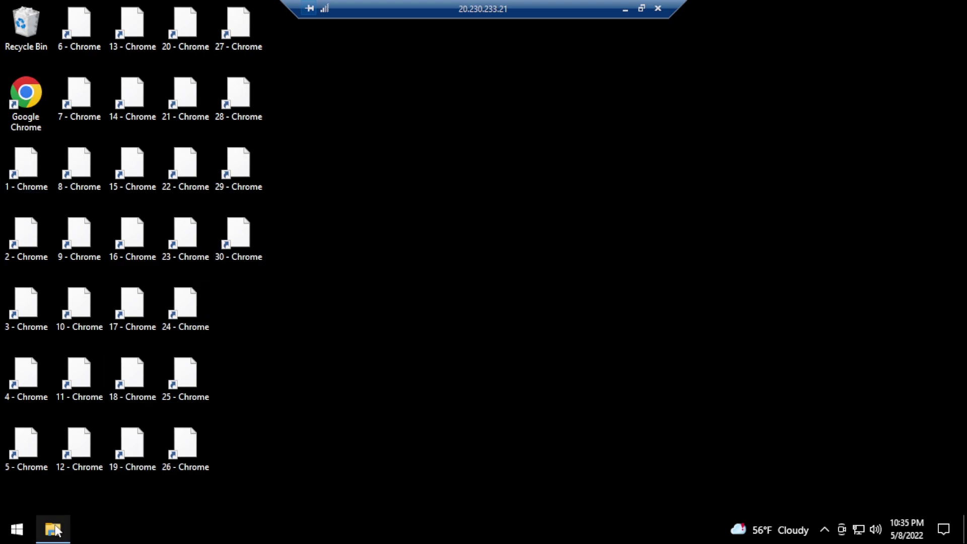
Copy the Profile 1 folder from bahan and open User Data through the PASTE DISINI shortcut
mouse_move(54, 529)
left_click(62, 497)
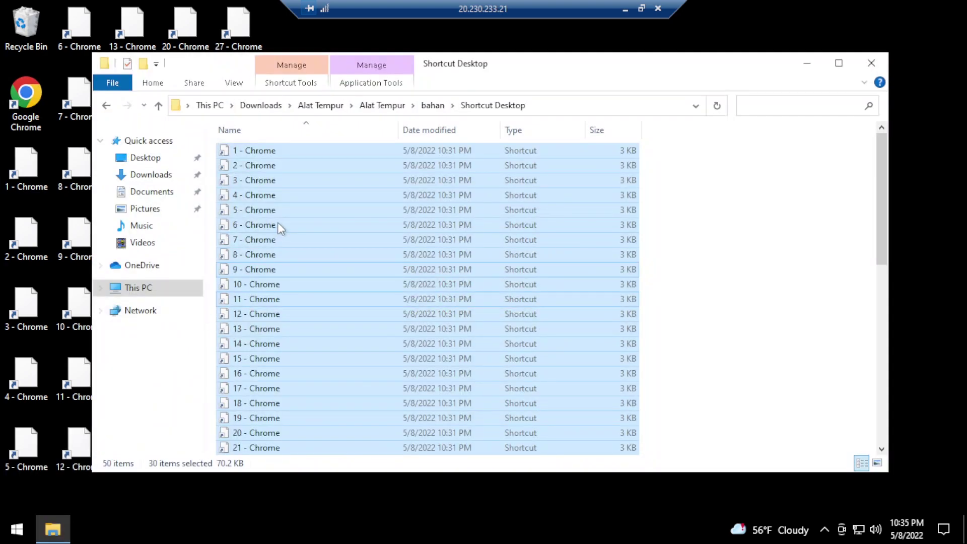
left_click(107, 106)
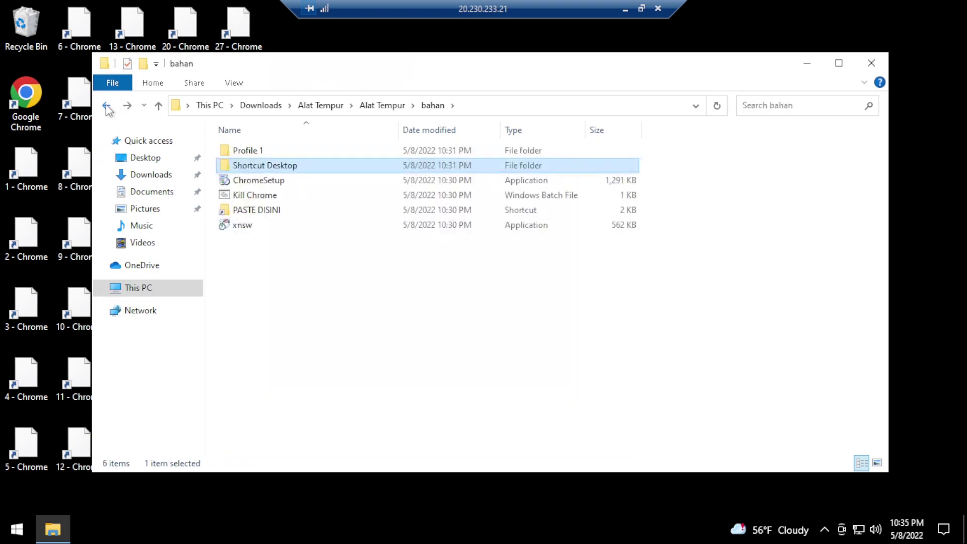
left_click(279, 149)
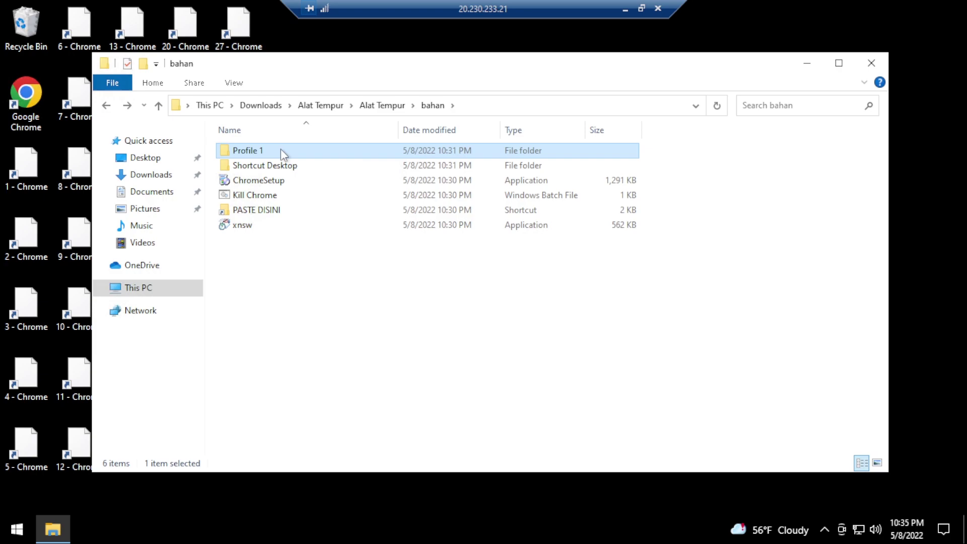
right_click(280, 150)
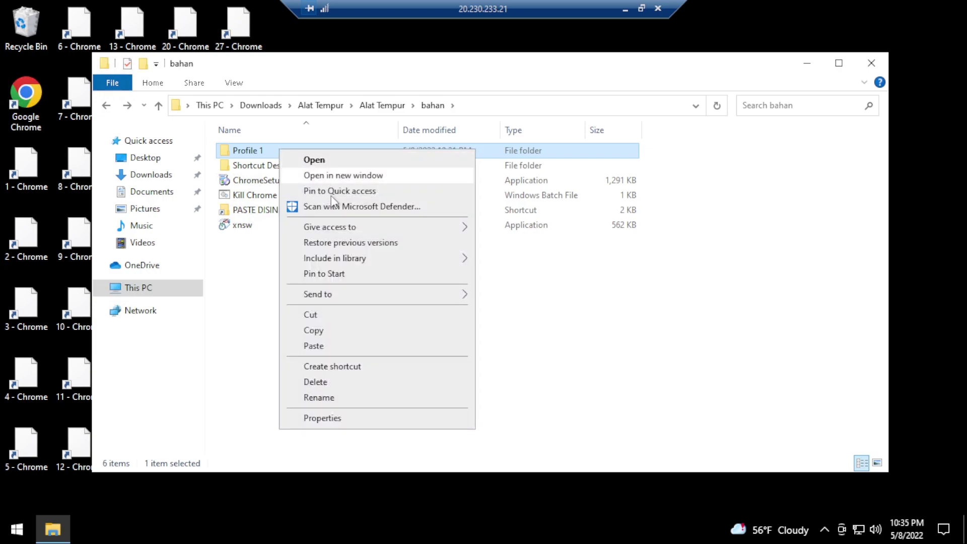
left_click(313, 331)
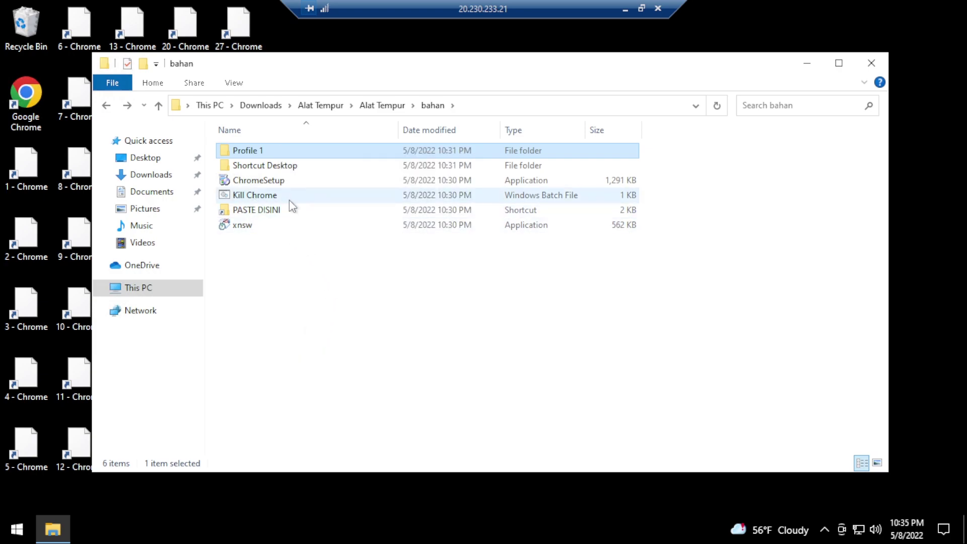
double_click(251, 211)
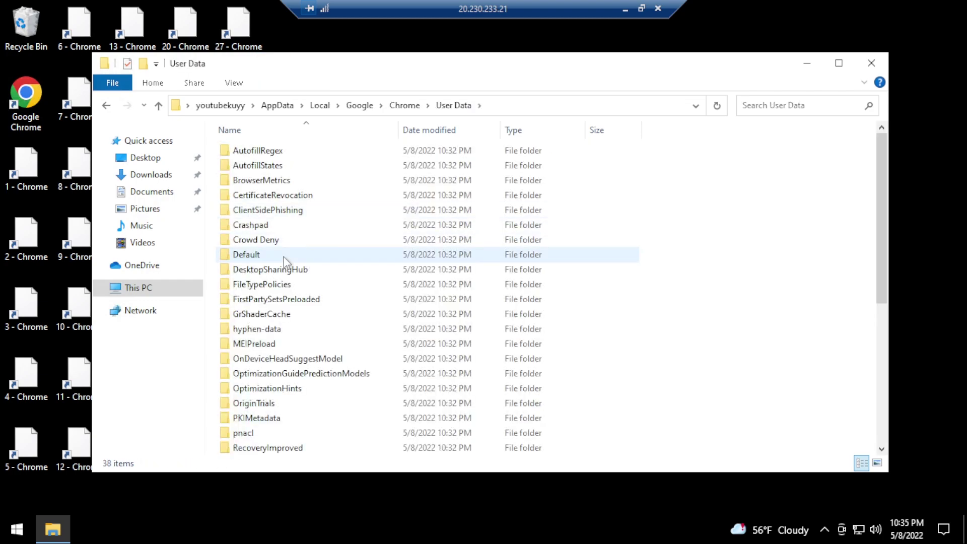
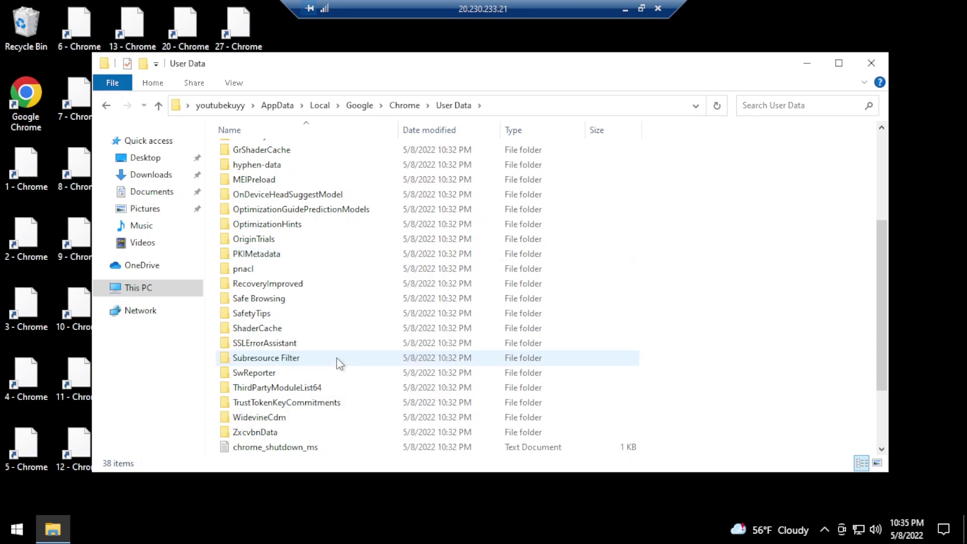
Confirm Profile 1 now sits in User Data and minimize File Explorer to show the desktop
scroll(336, 357, "down", 2)
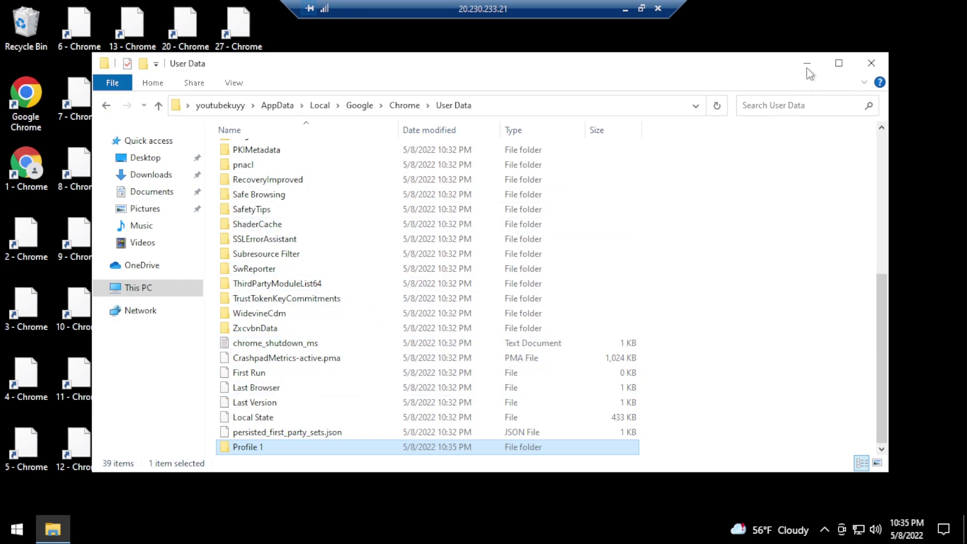
left_click(807, 64)
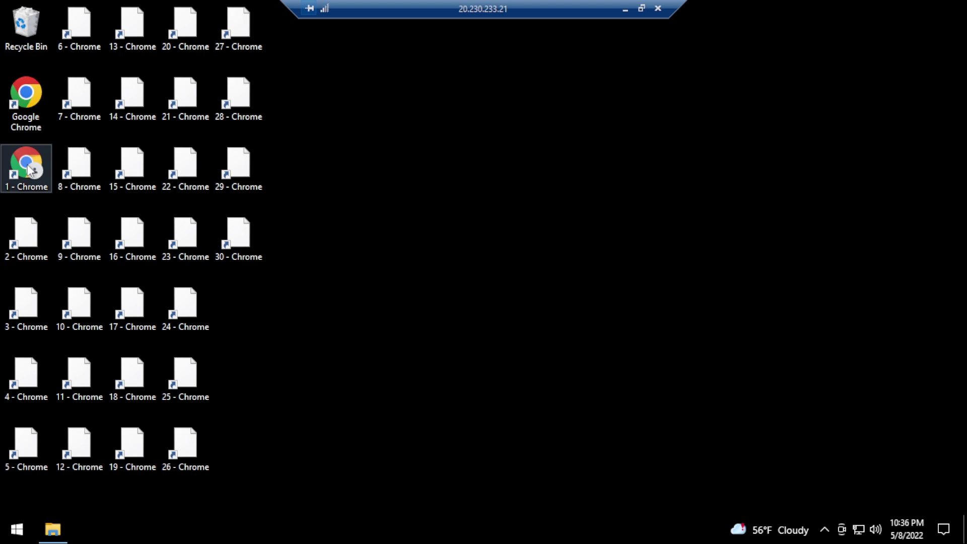
Launch the 1 - Chrome profile maximized and close the restore and default-browser notices
double_click(26, 166)
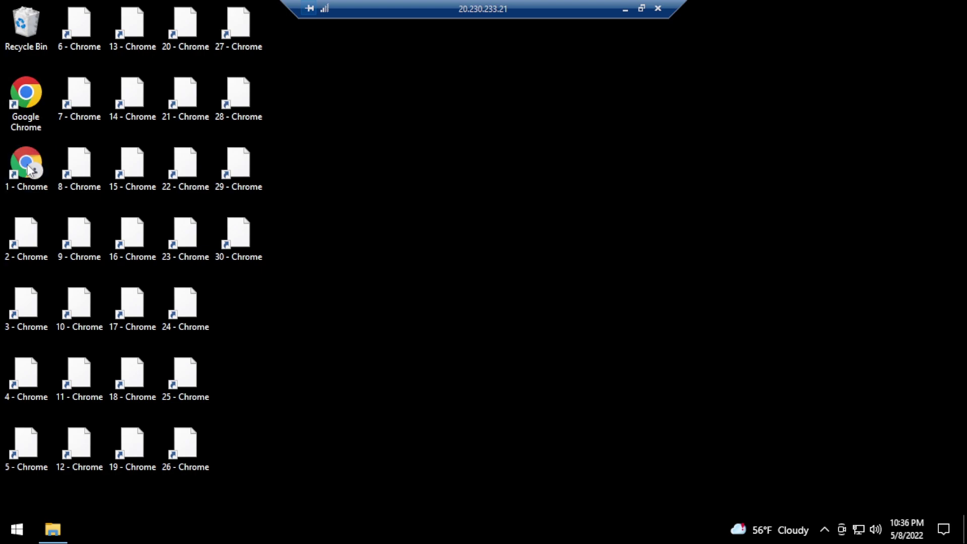
left_click(527, 278)
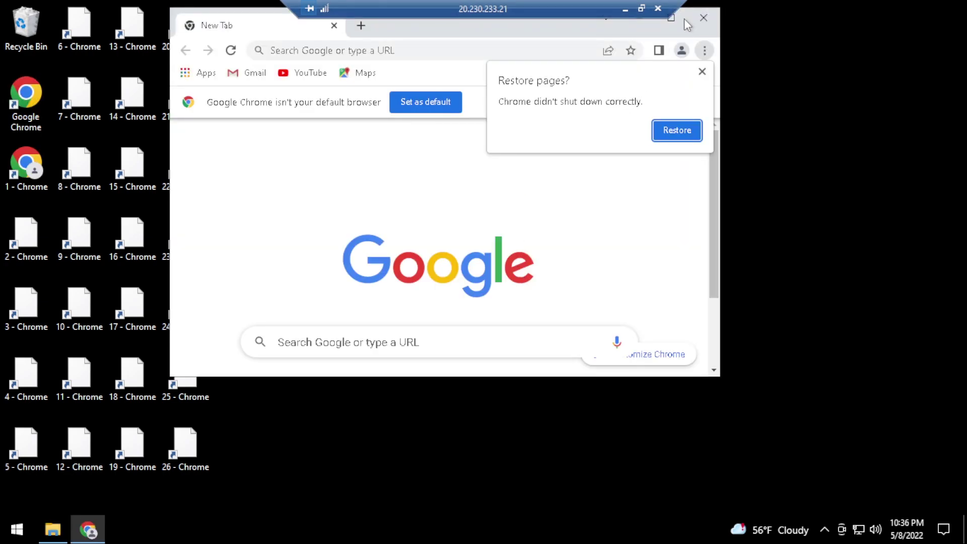
left_click(675, 23)
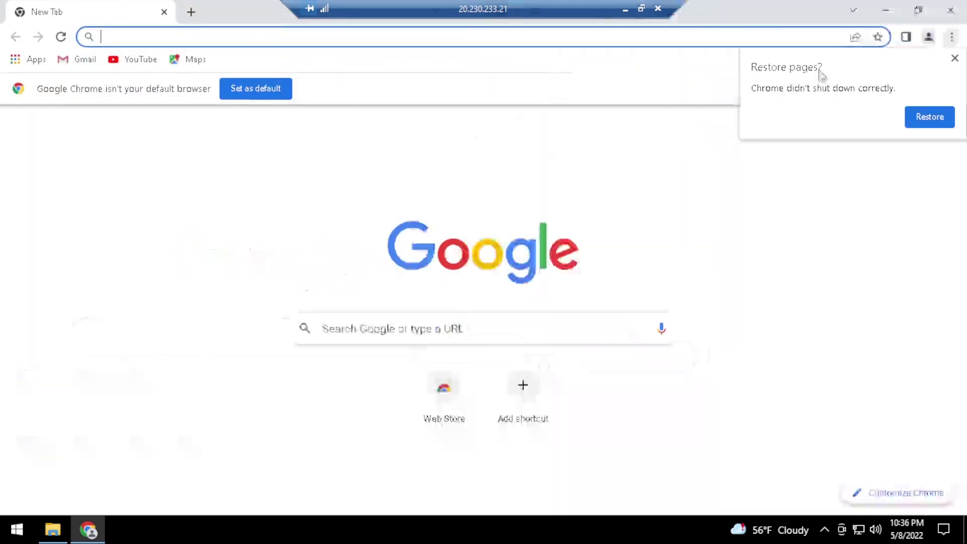
left_click(949, 59)
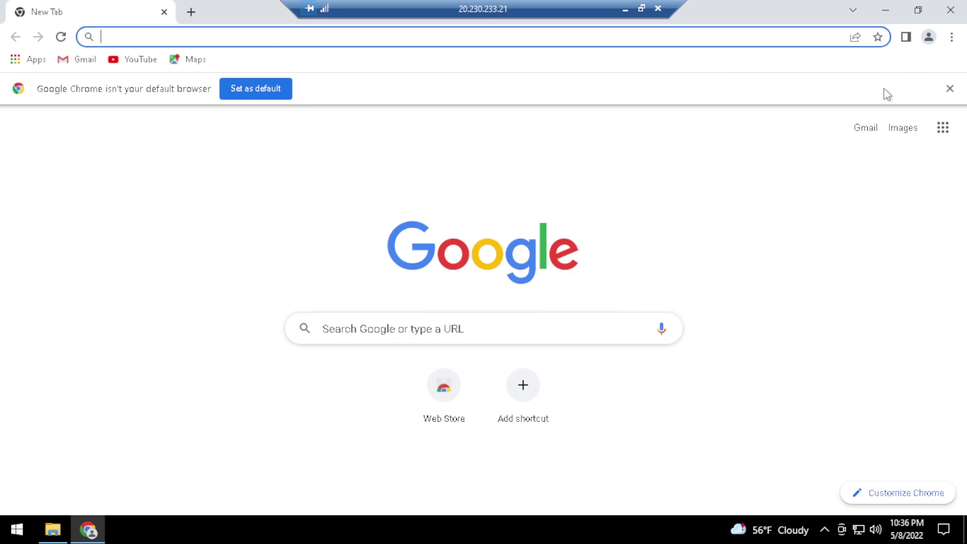
left_click(950, 89)
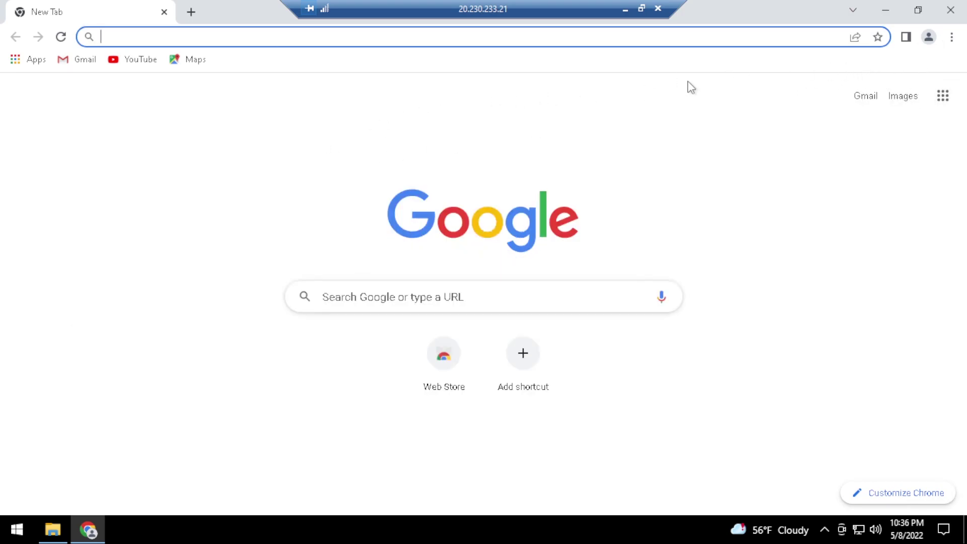
Go to Chrome's Extensions page through More tools > Extensions
left_click(953, 39)
mouse_move(827, 233)
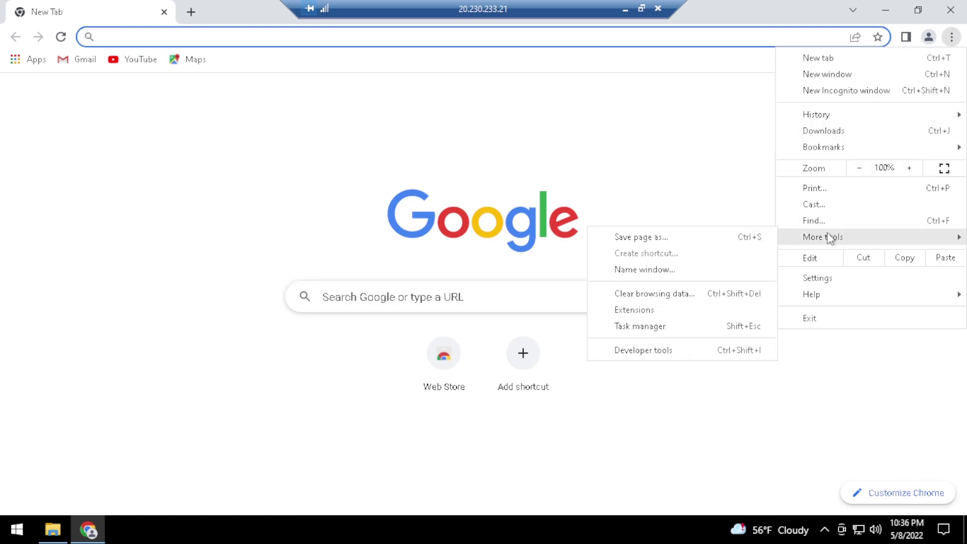
left_click(642, 312)
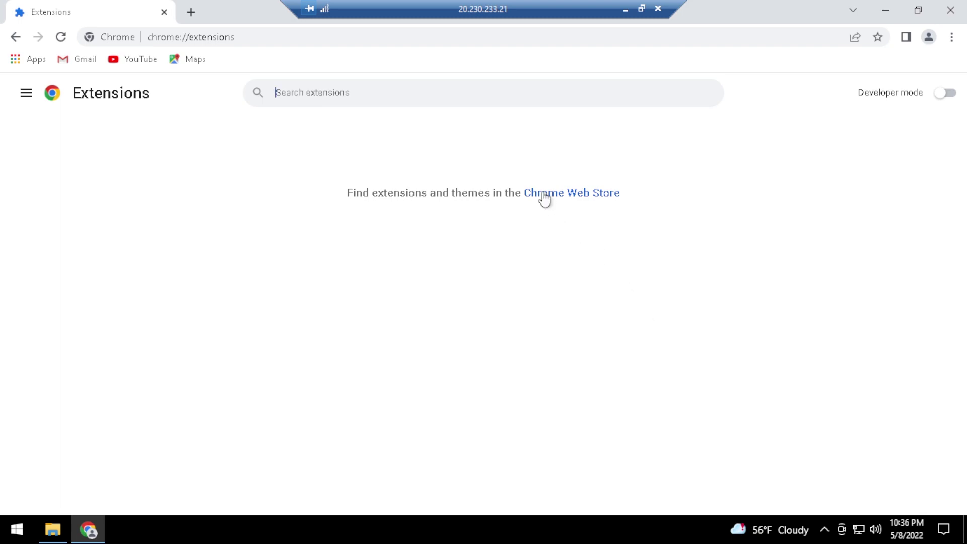
Follow the Chrome Web Store link on chrome://extensions into a new tab
left_click(550, 194)
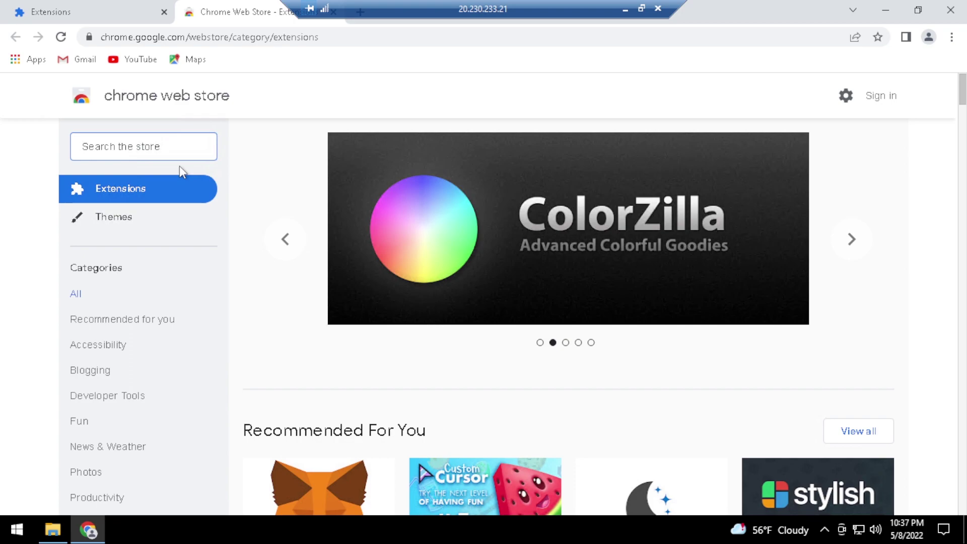
Search 'avira phantom vpn' and add Free Avira Phantom VPN – Unblock Websites to Chrome
type("av")
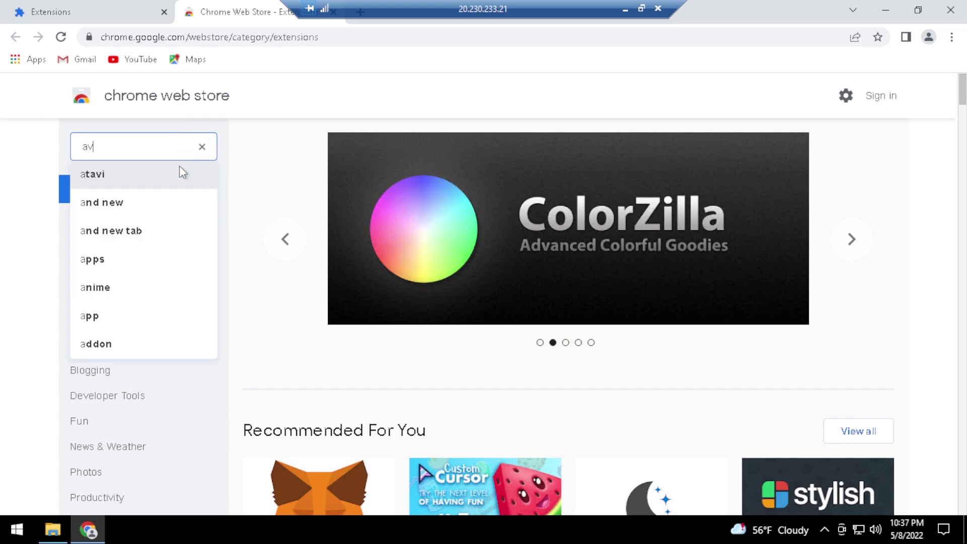
type("ira")
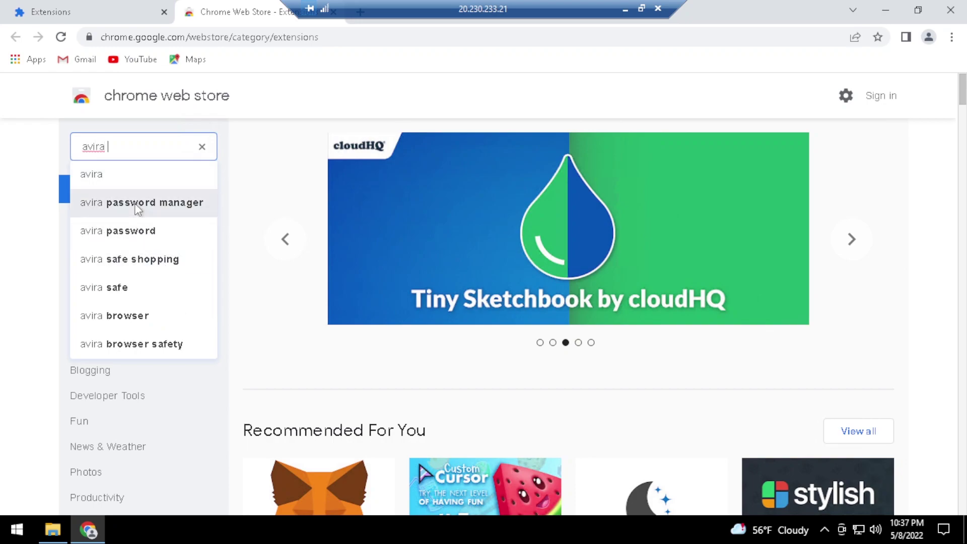
type(" phan")
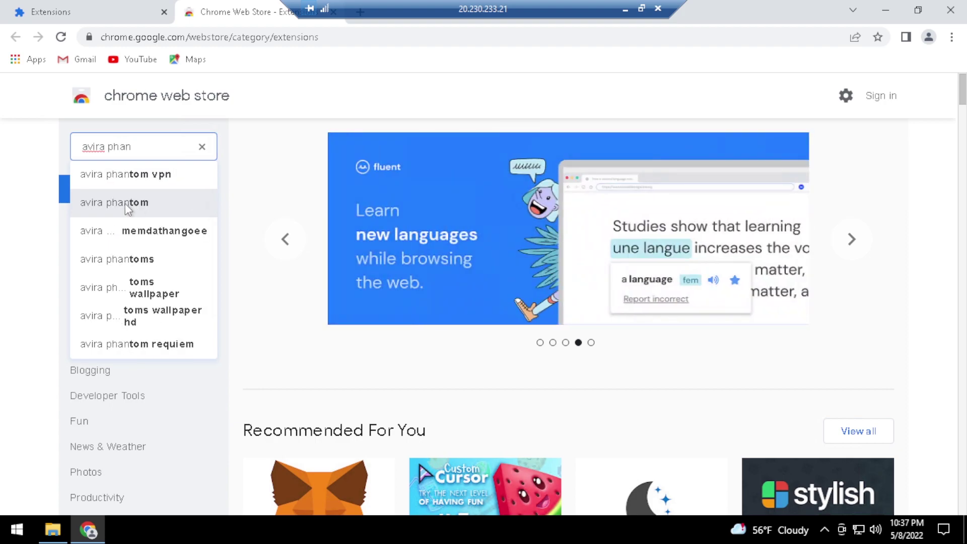
left_click(143, 185)
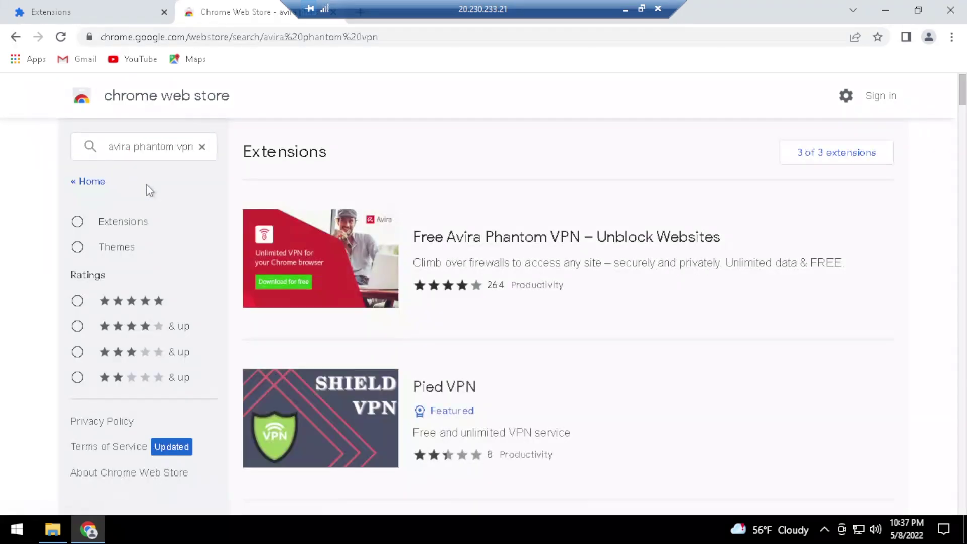
left_click(313, 255)
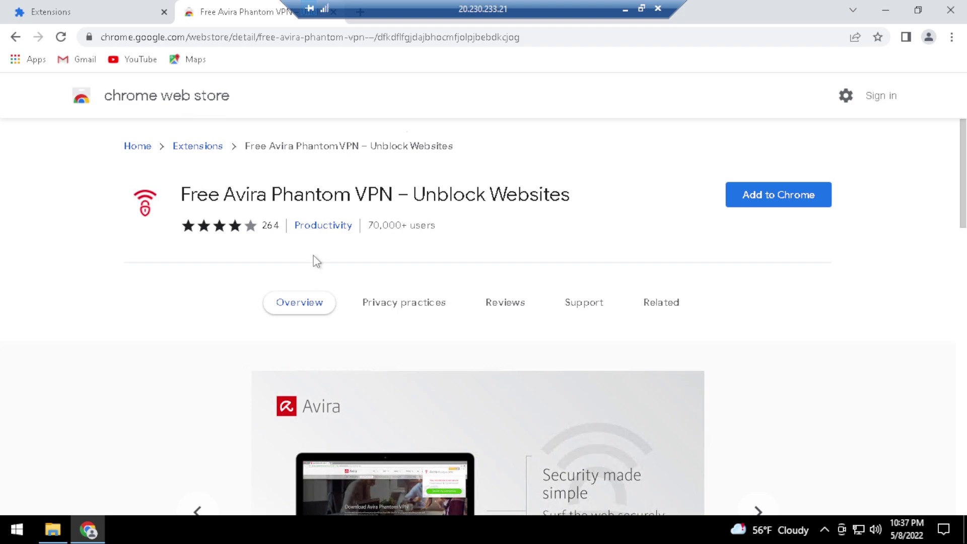
left_click(772, 211)
left_click(493, 157)
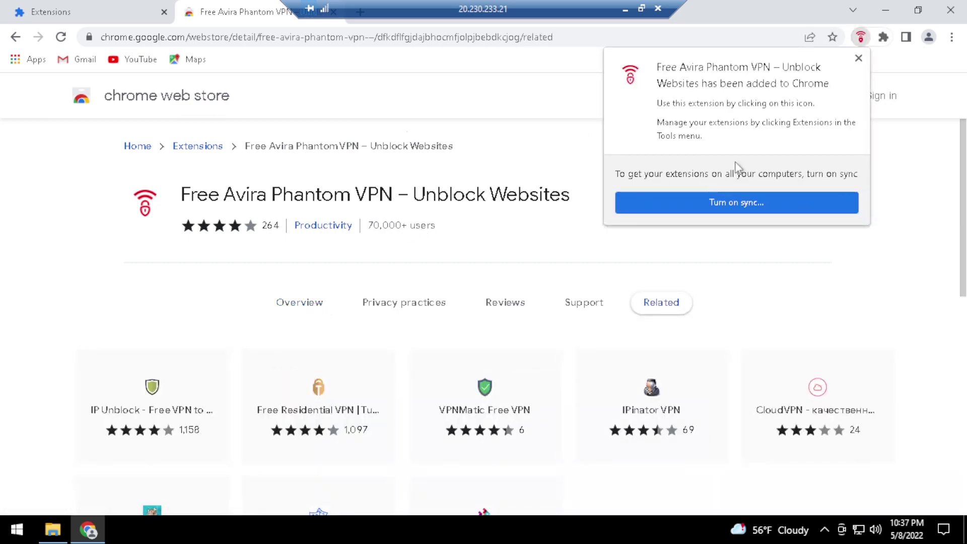
left_click(857, 59)
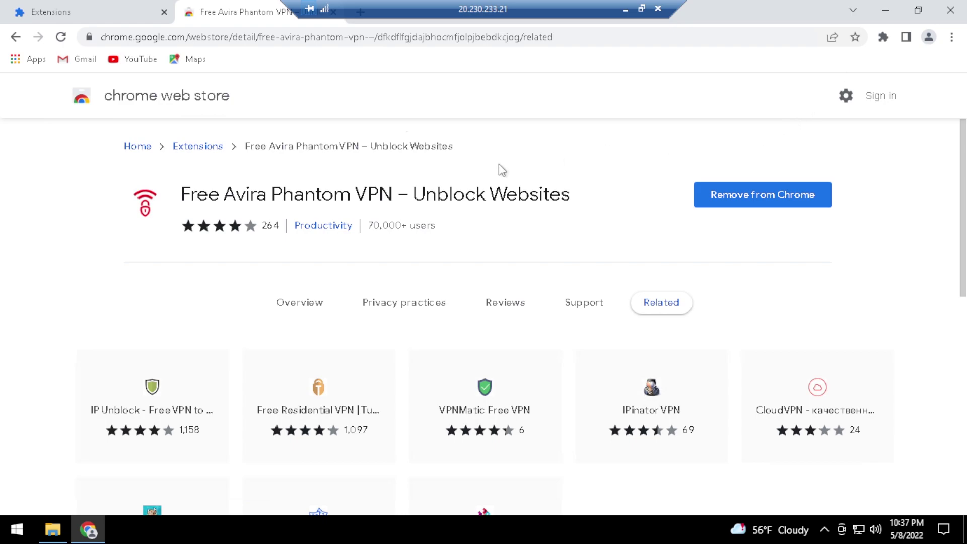
left_click_drag(182, 200, 573, 204)
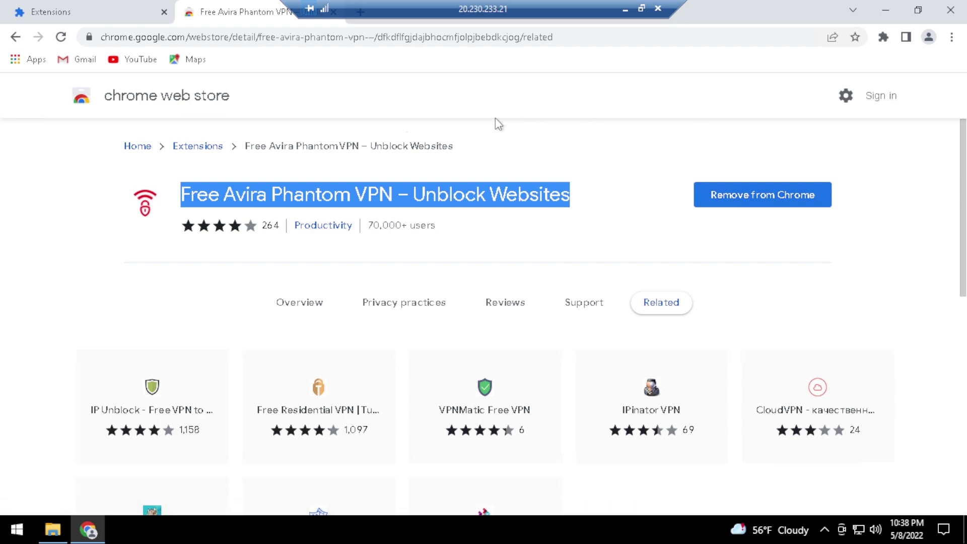
From the Extensions category page, search 'spoof timezone' and add Spoof Timezone to Chrome
left_click(580, 194)
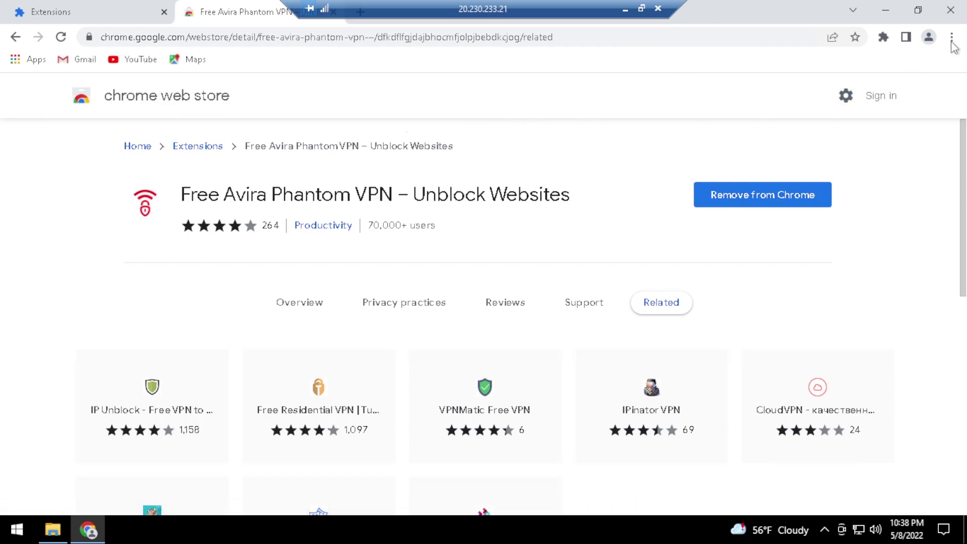
left_click(197, 146)
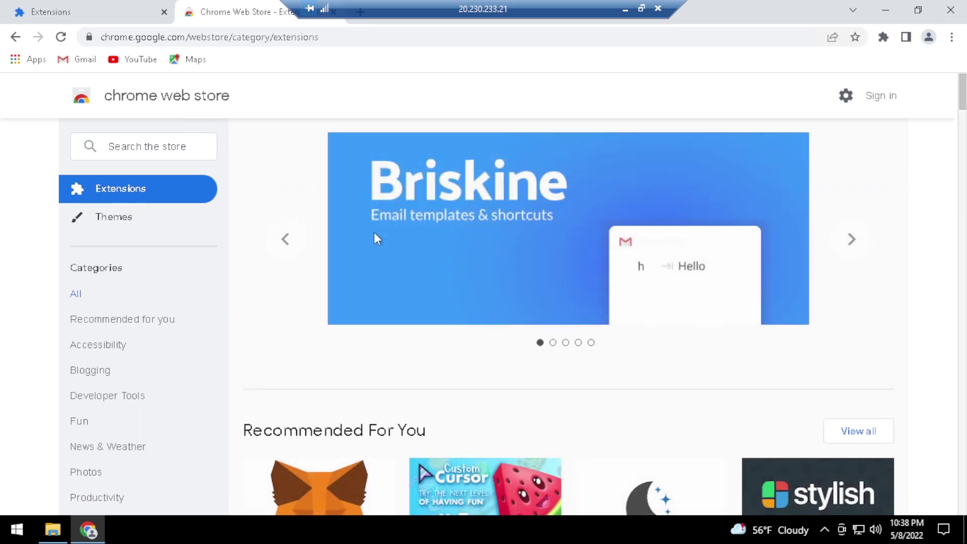
left_click(152, 151)
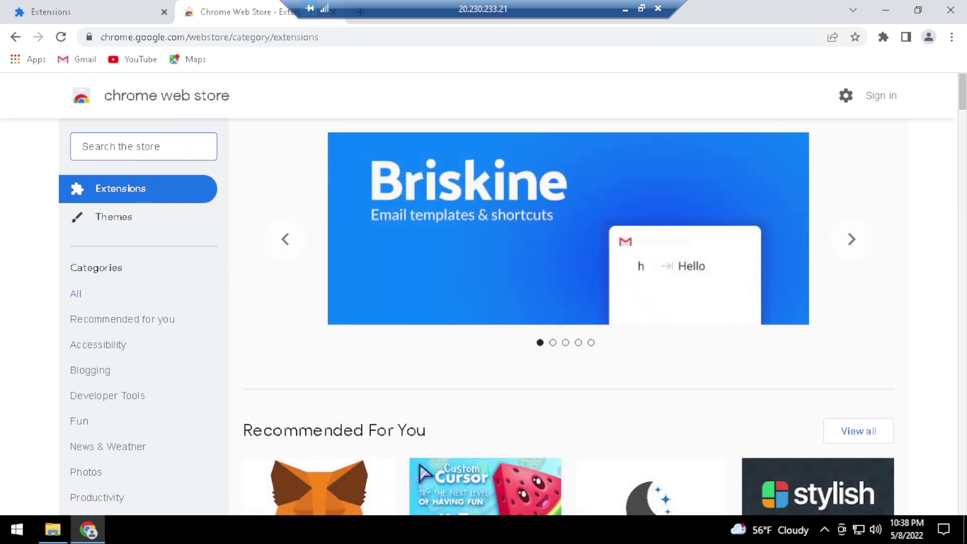
type("spoof")
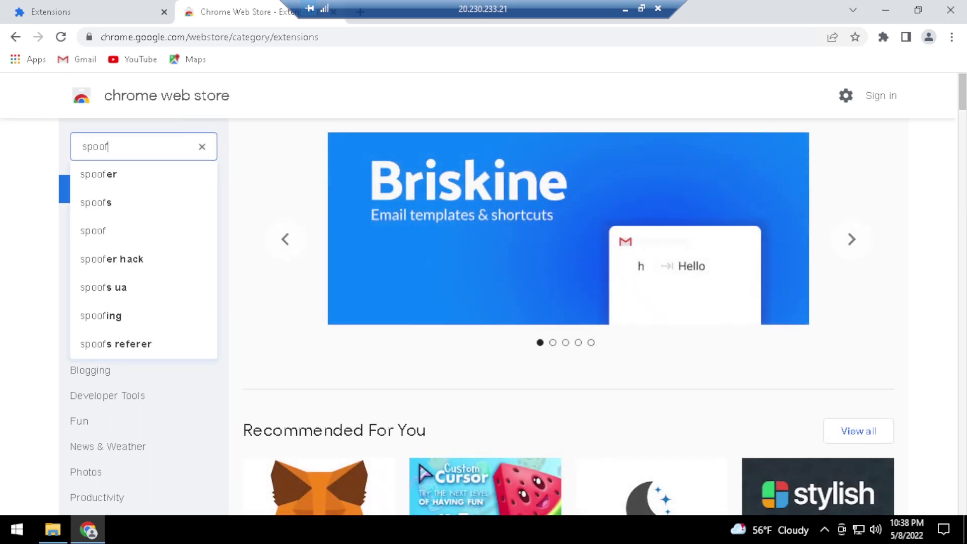
type(" t")
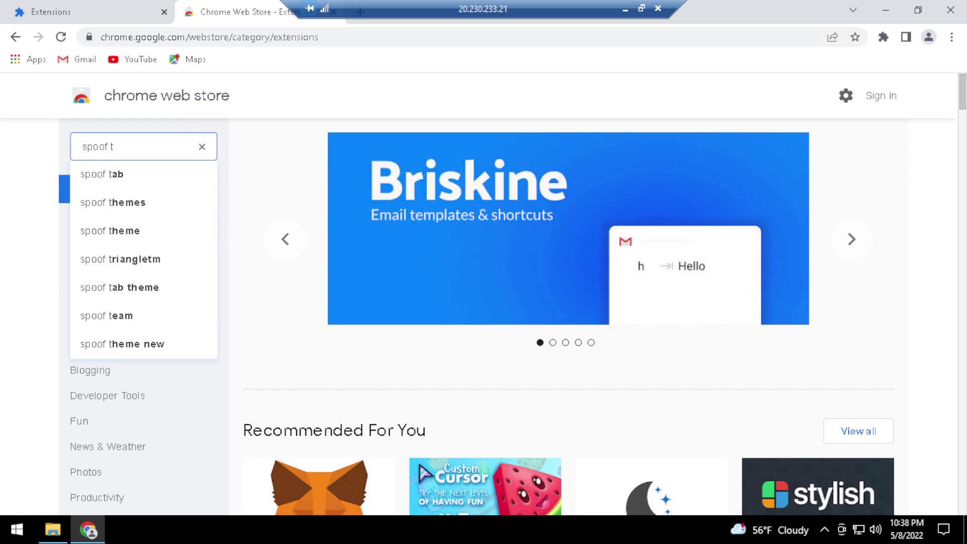
type("imezone")
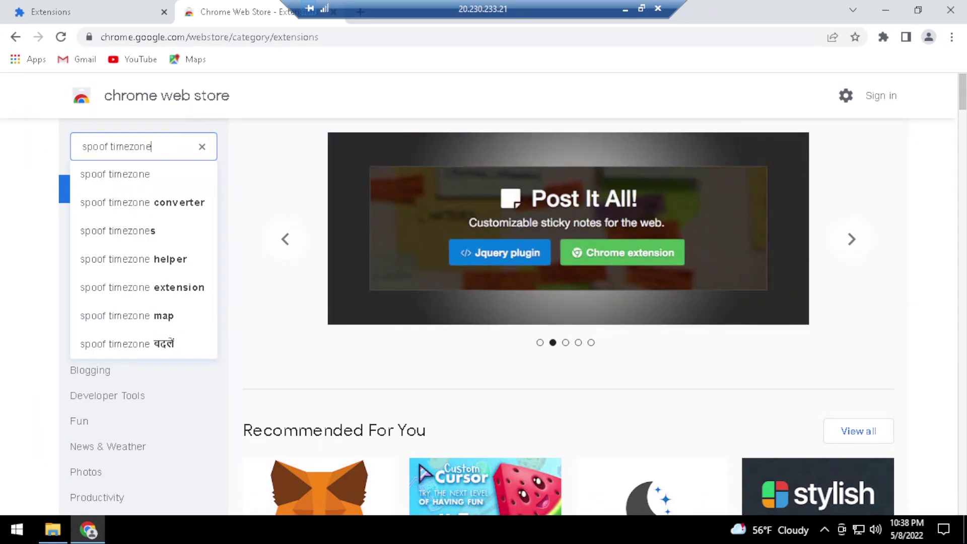
key("Return")
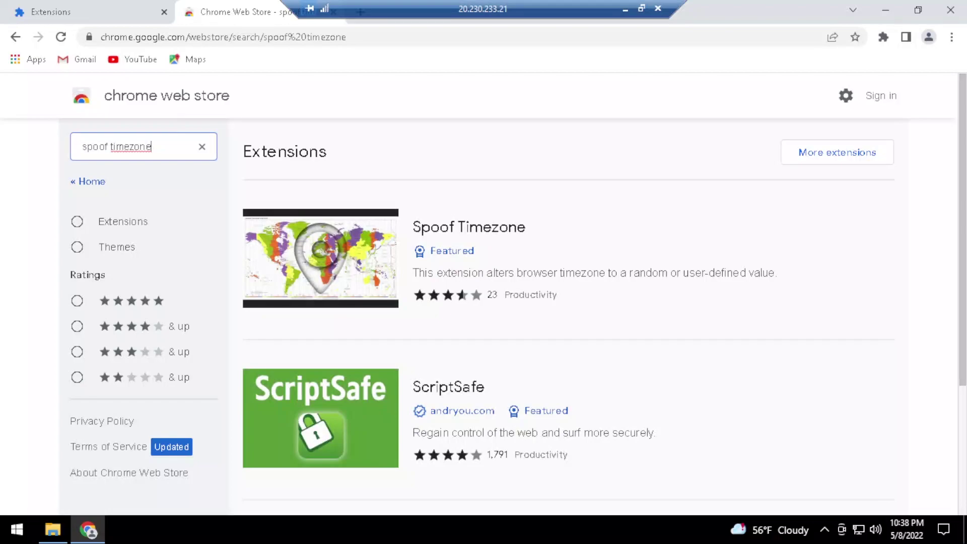
left_click(325, 241)
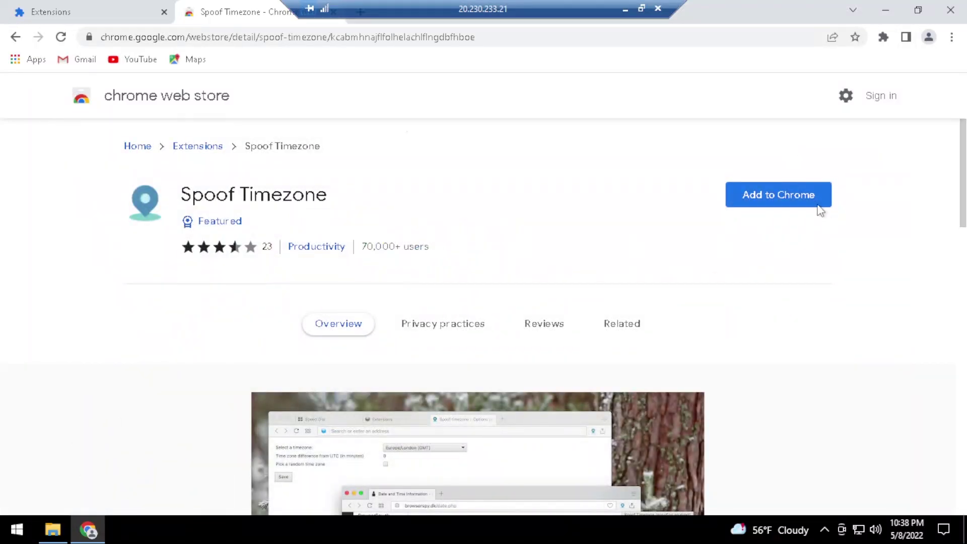
left_click(817, 209)
left_click(511, 173)
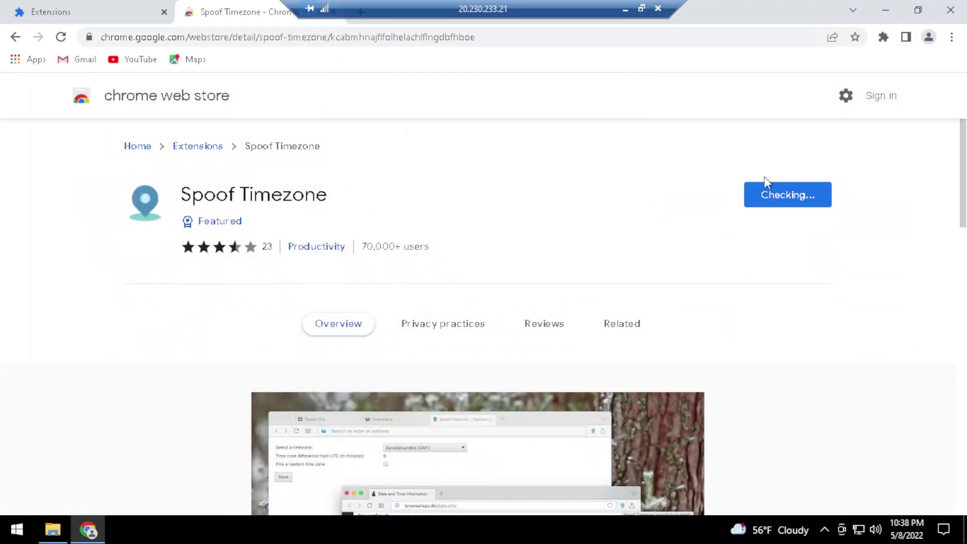
Close Spoof Timezone's post-install page and return to the store's Extensions category page
left_click_drag(290, 10, 568, 33)
left_click(502, 11)
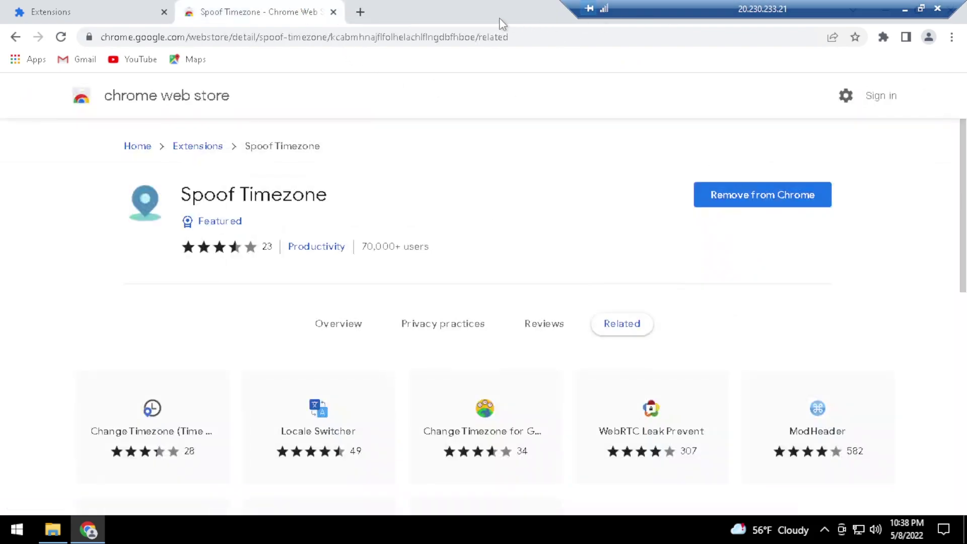
double_click(641, 6)
left_click(828, 35)
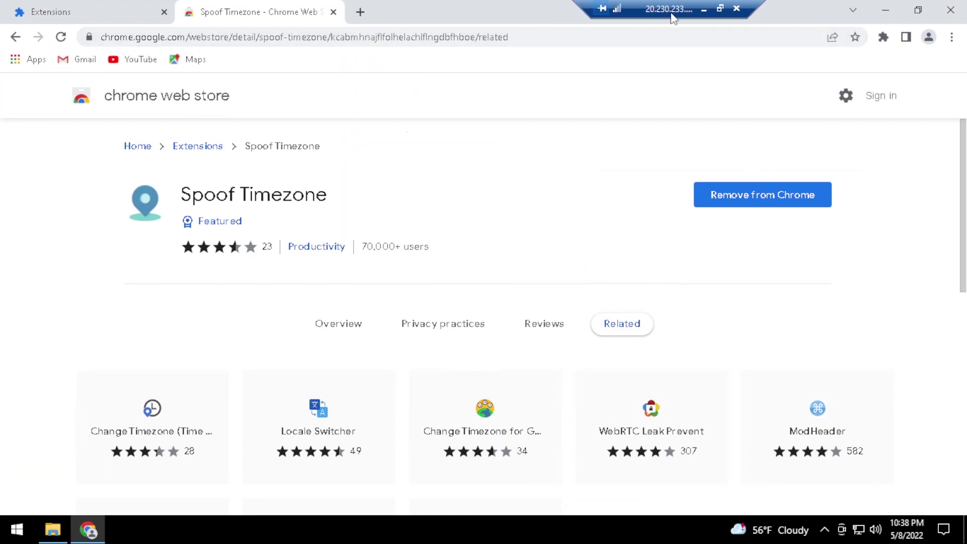
left_click(208, 150)
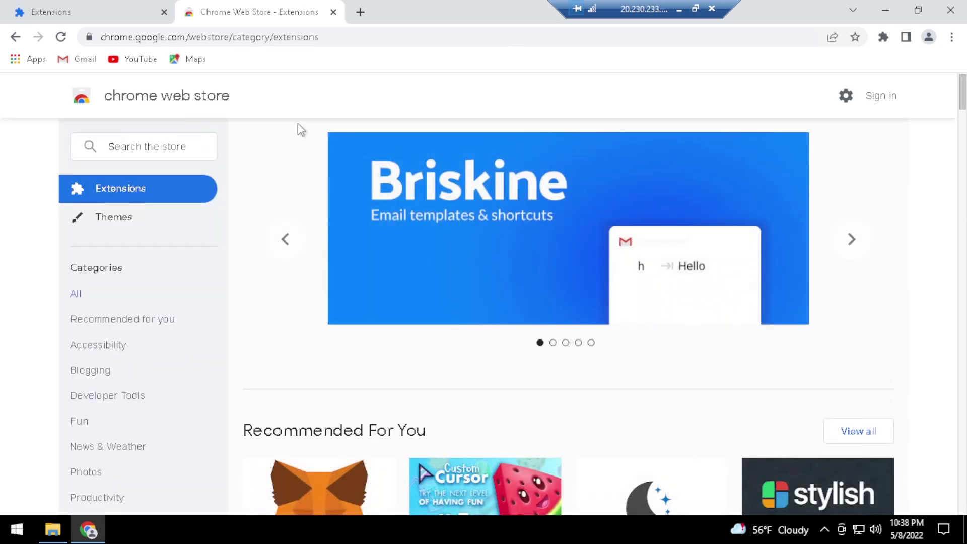
Search the Chrome Web Store for 'random user agent'
left_click(121, 147)
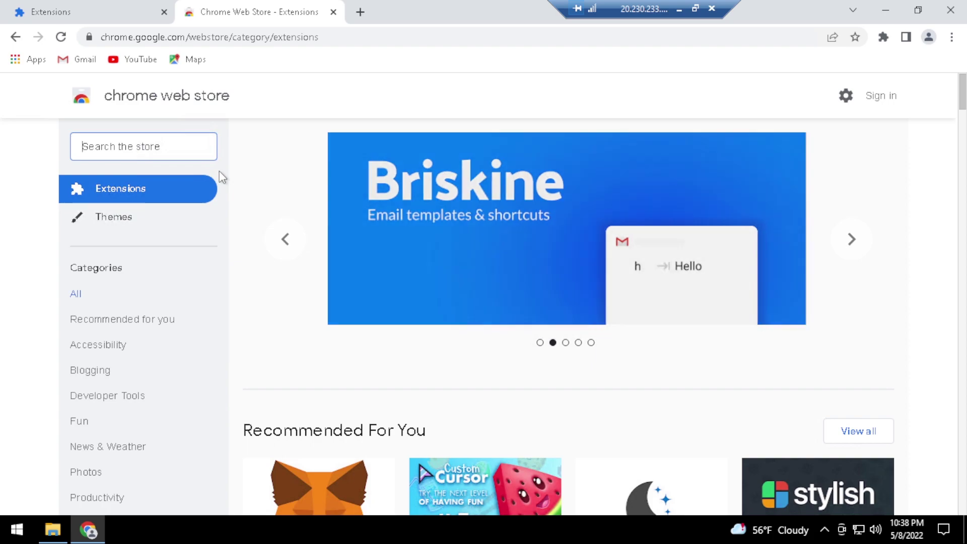
type("ra")
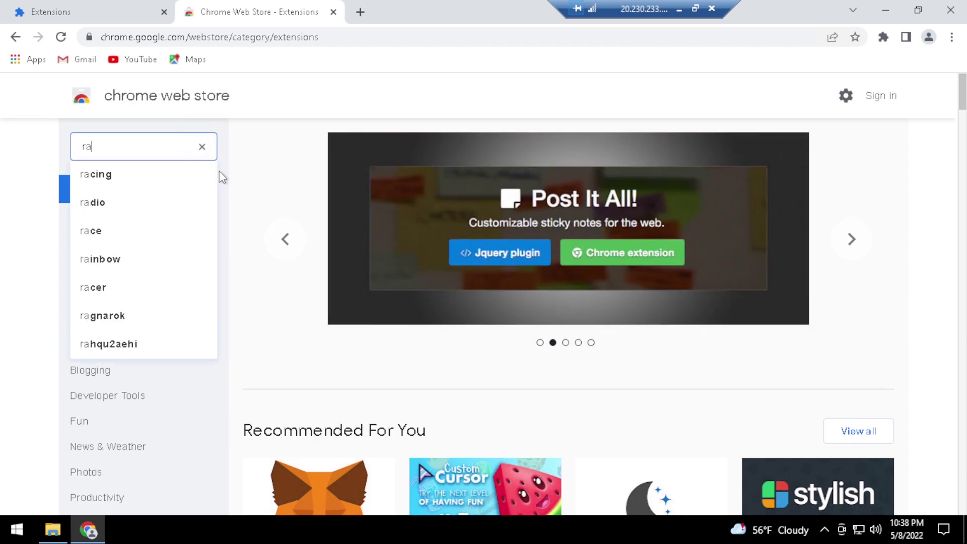
type("ndom us")
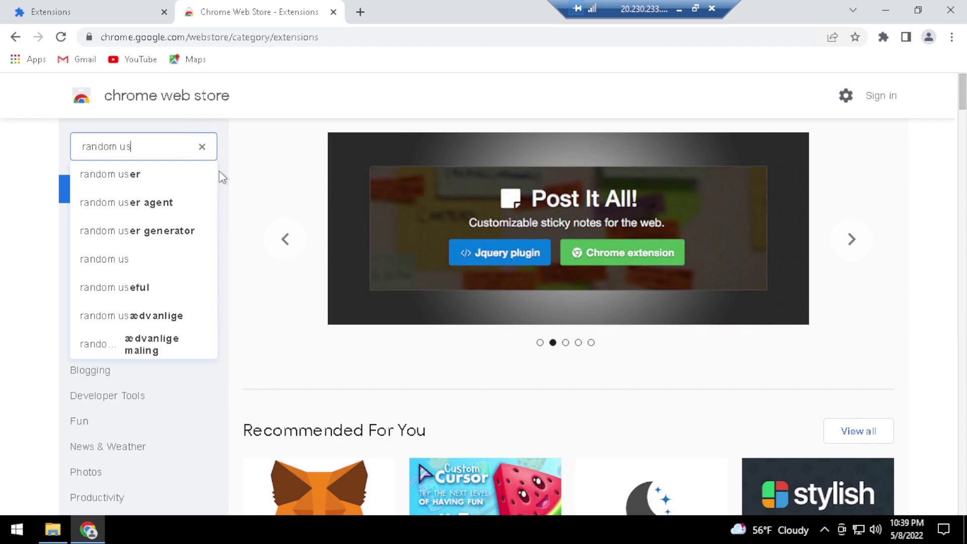
type("er gre")
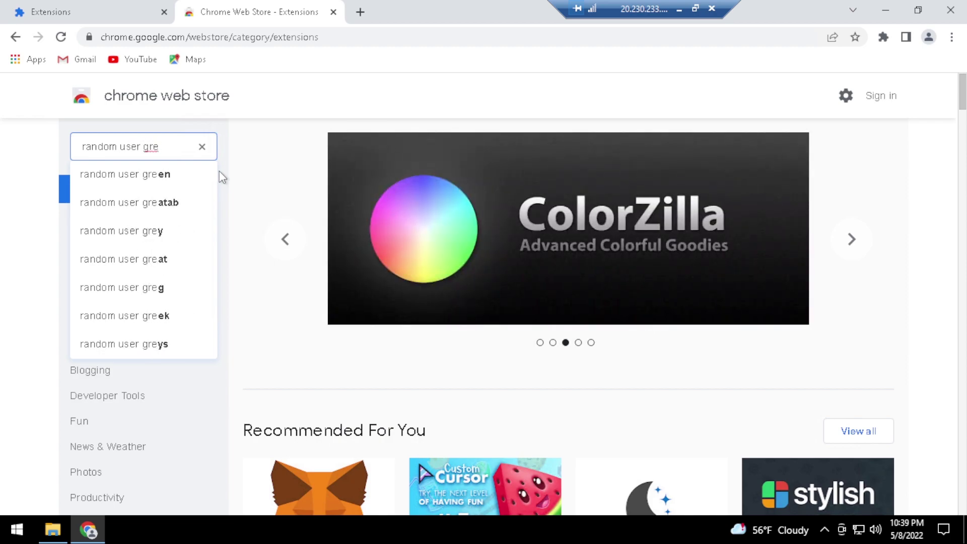
key("BackSpace")
key("BackSpace")
key("BackSpace")
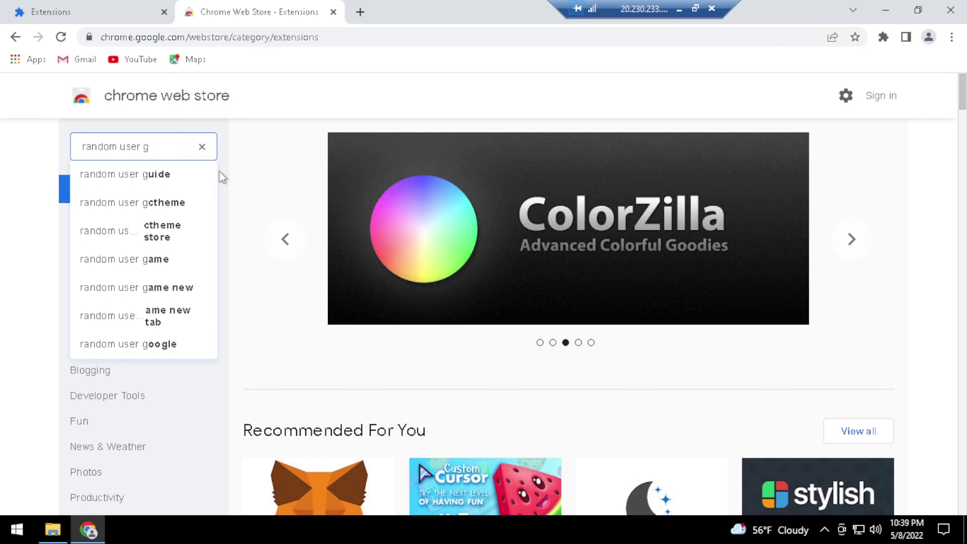
type("age")
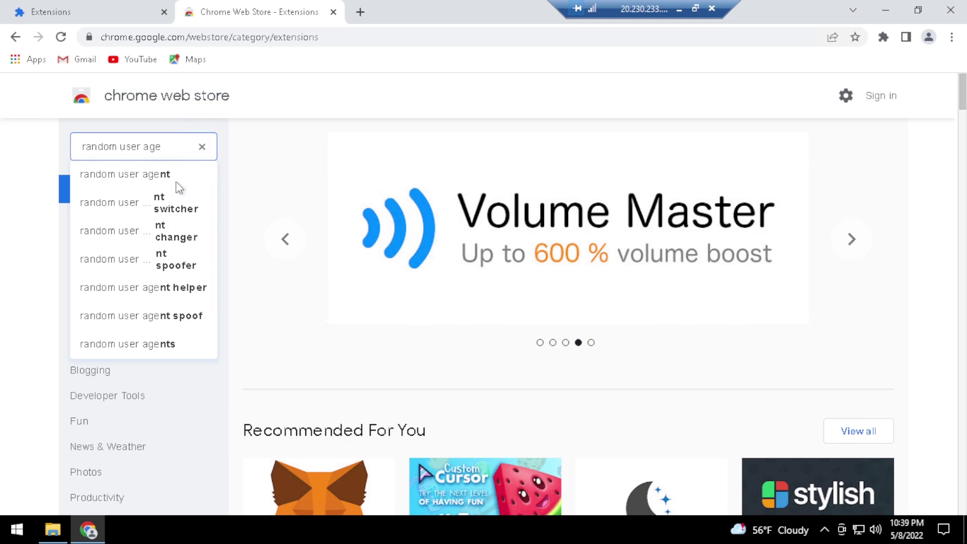
left_click(153, 179)
Add Random User-Agent to Chrome and check it in the Extensions puzzle menu
left_click(408, 269)
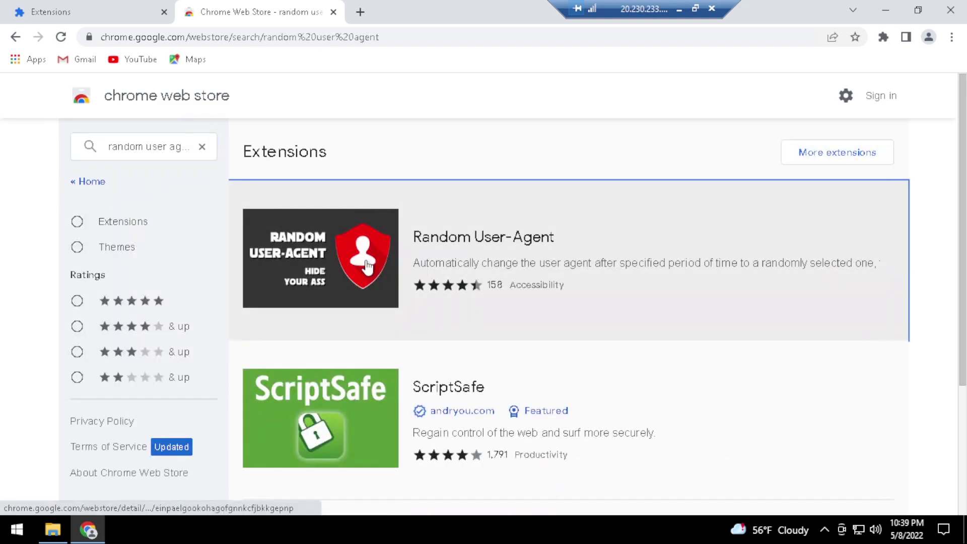
left_click(753, 195)
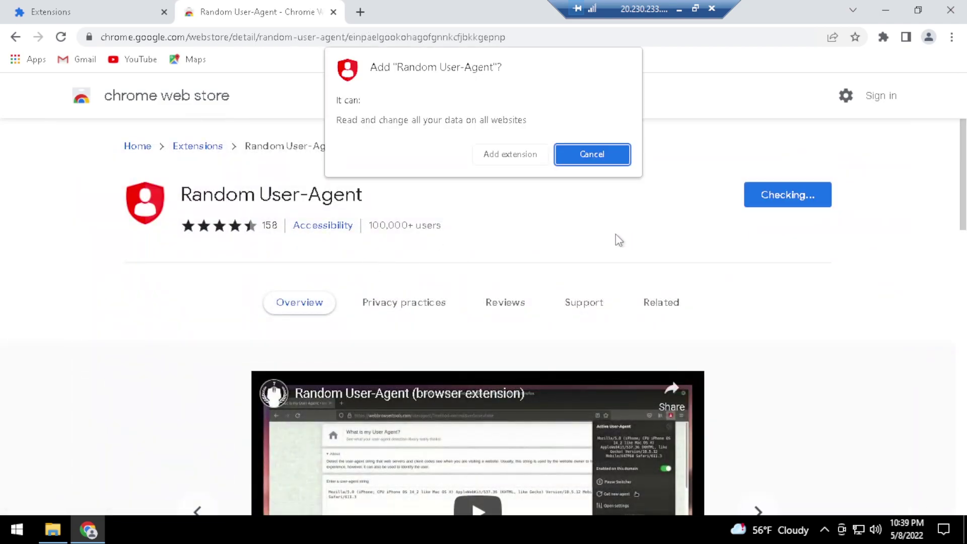
left_click(510, 154)
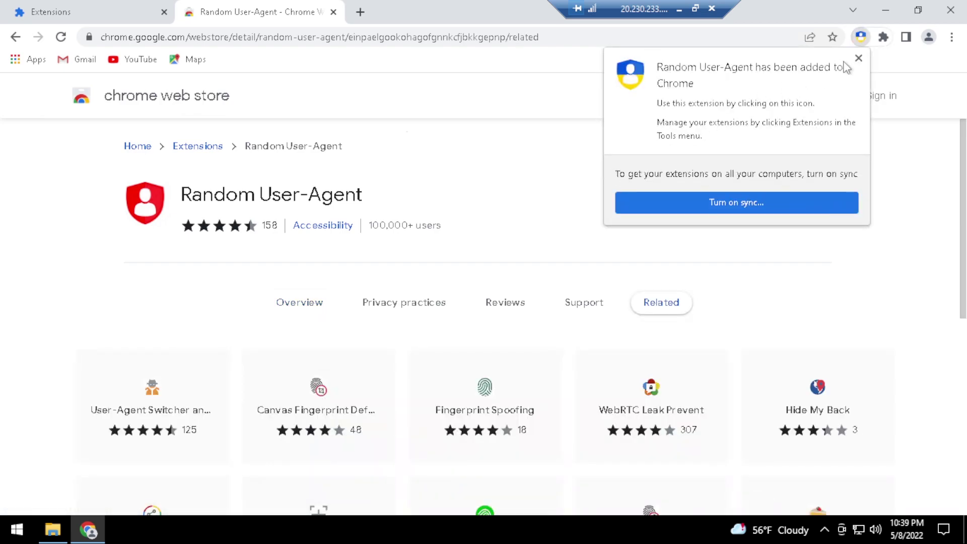
left_click(859, 58)
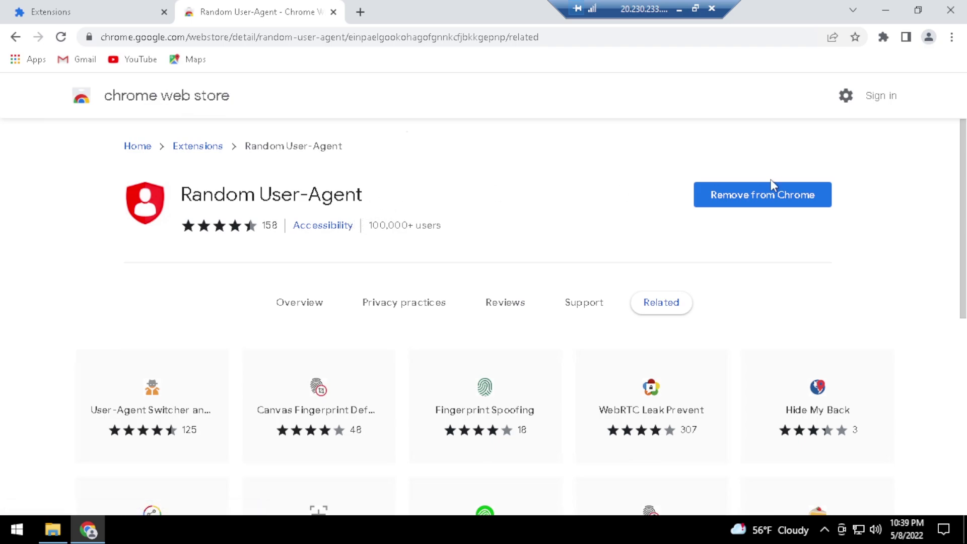
left_click(883, 40)
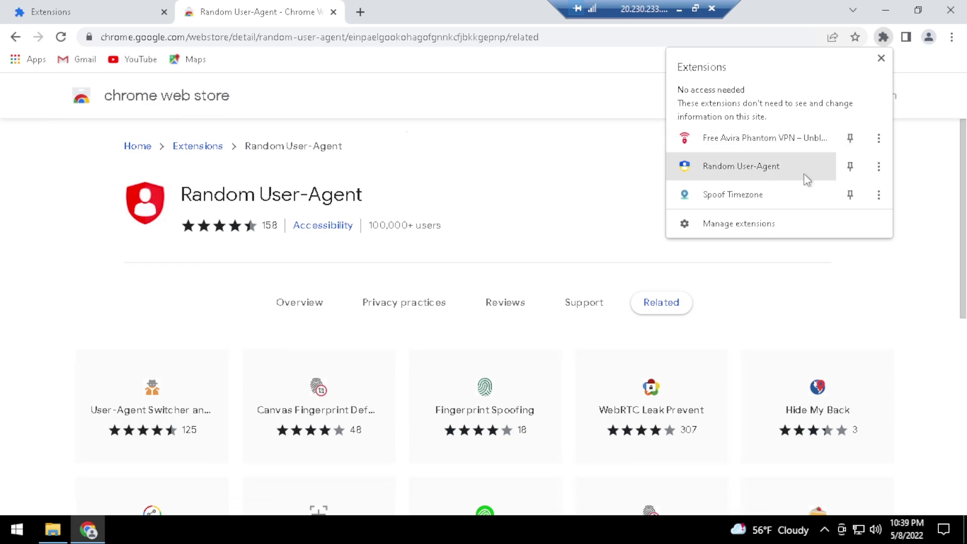
left_click(545, 256)
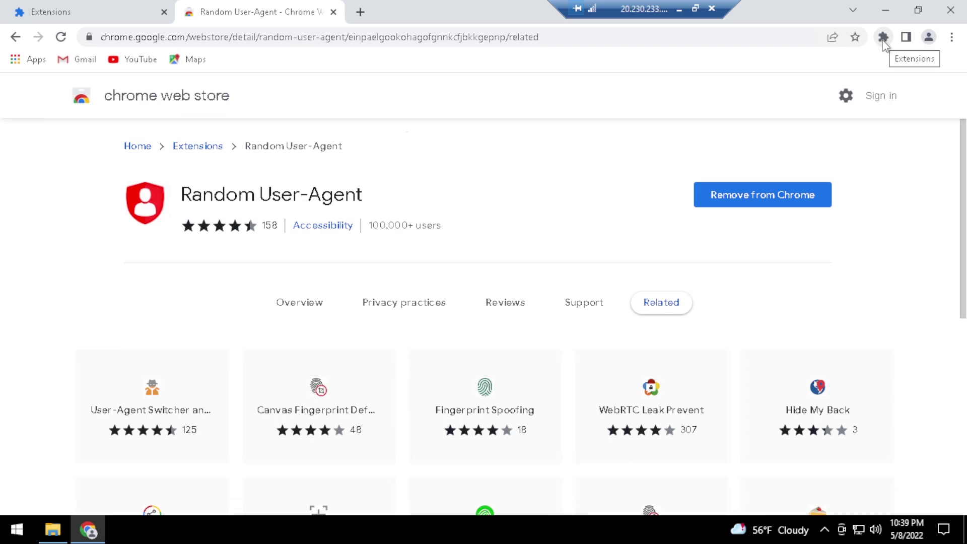
Search 'autotube', add AutoTube - YouTube nonstop, and go back to the Extensions category page
left_click(180, 147)
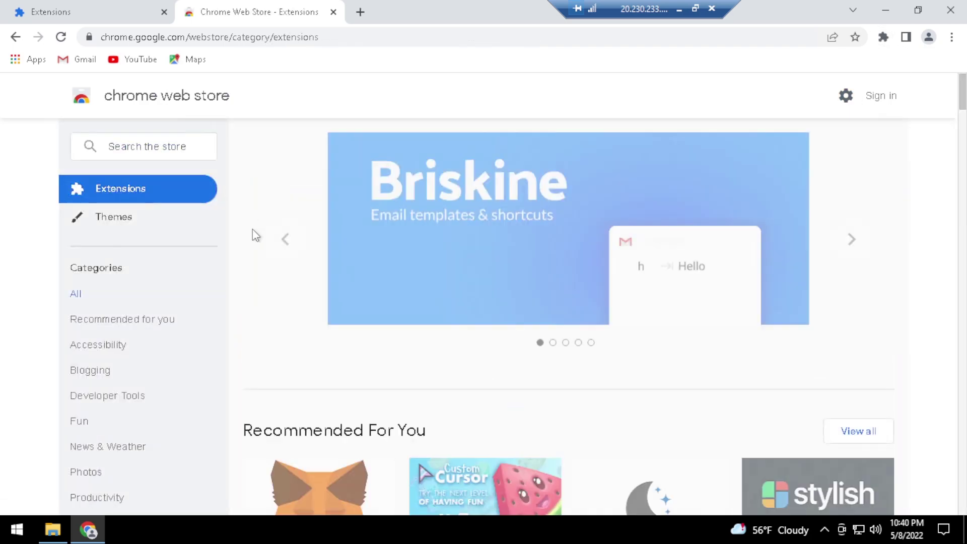
left_click(143, 147)
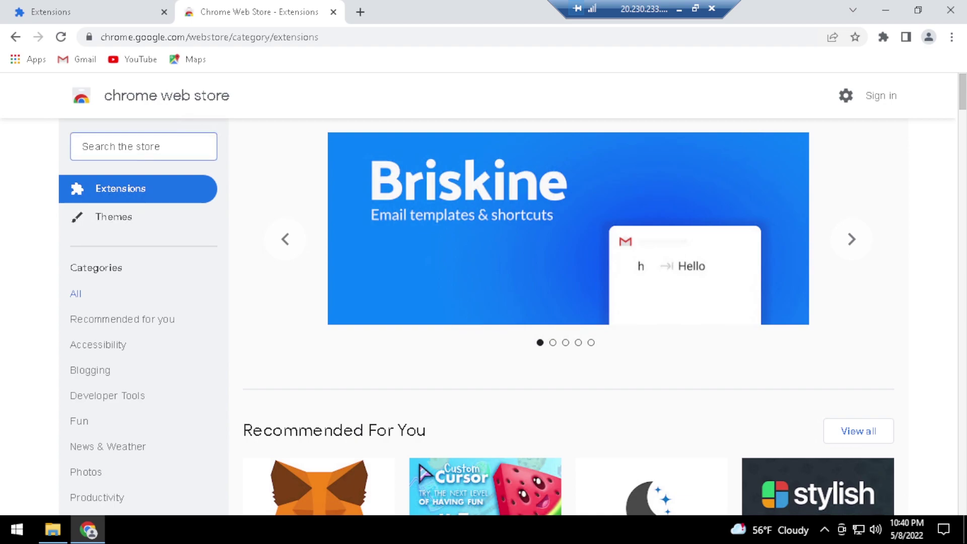
type("autotu")
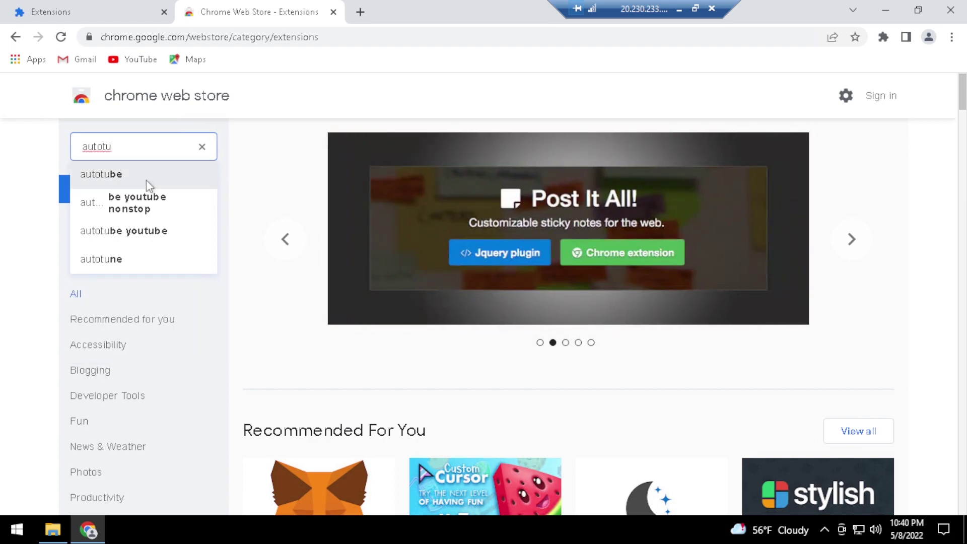
left_click(147, 177)
left_click(368, 250)
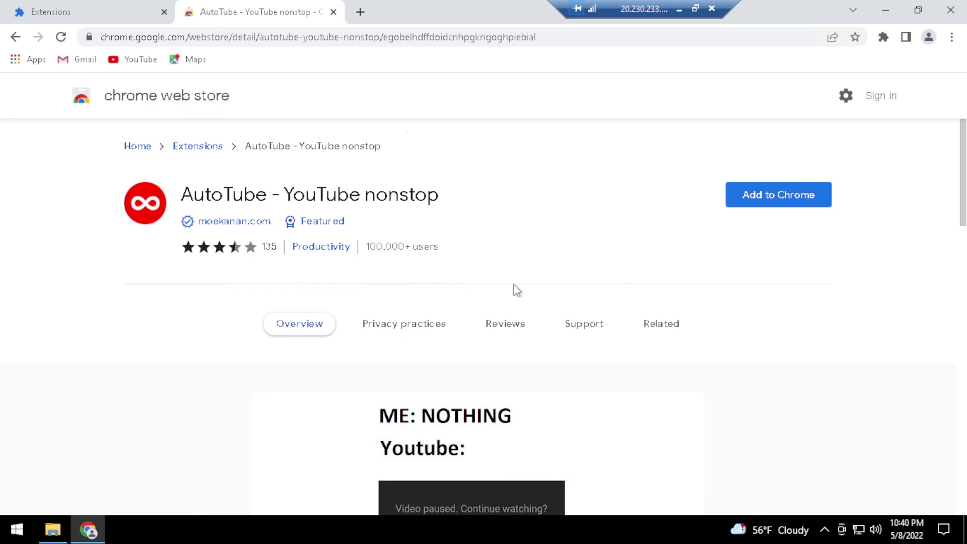
left_click(821, 204)
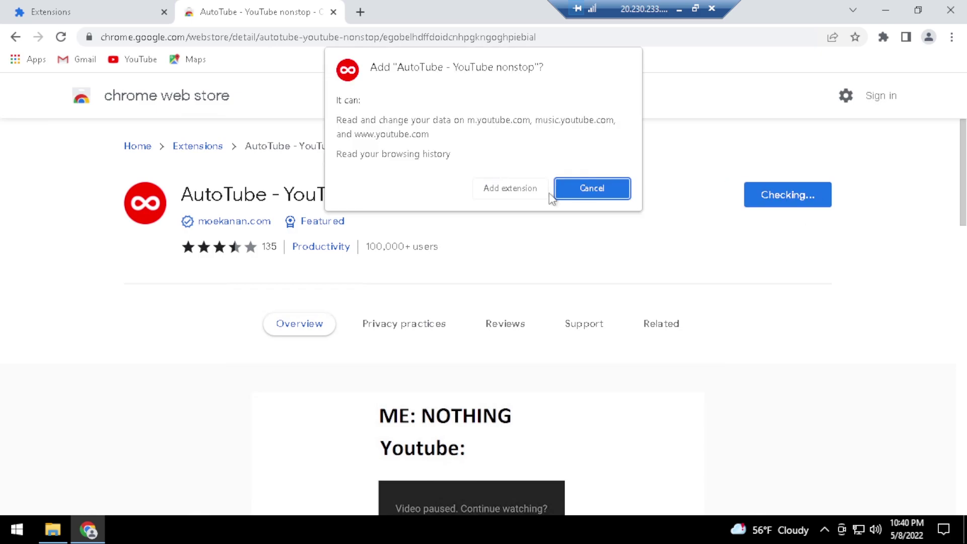
left_click(540, 190)
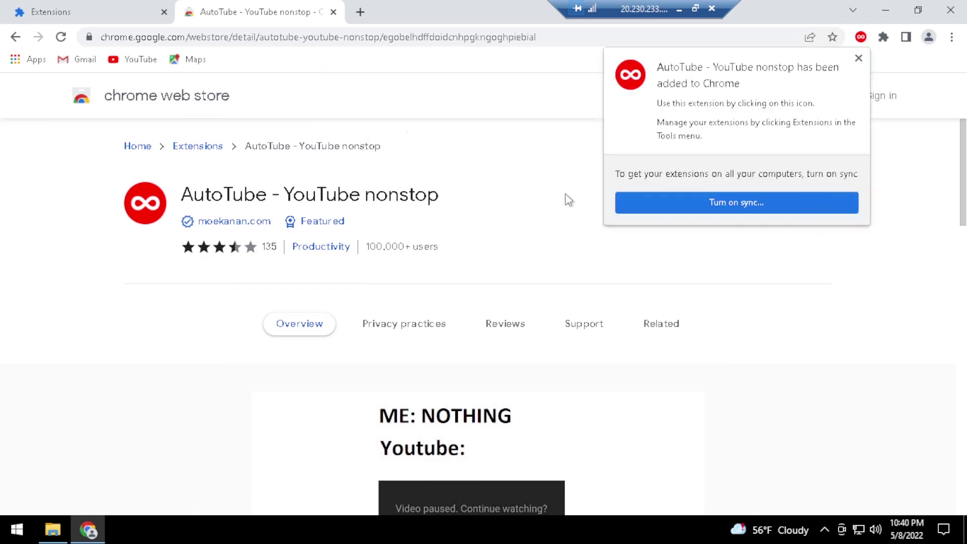
left_click(860, 59)
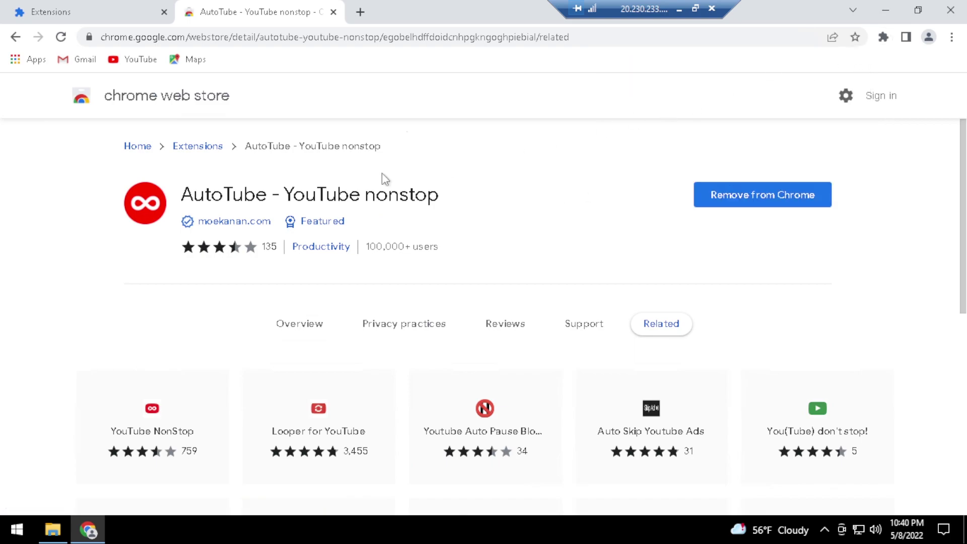
left_click(185, 148)
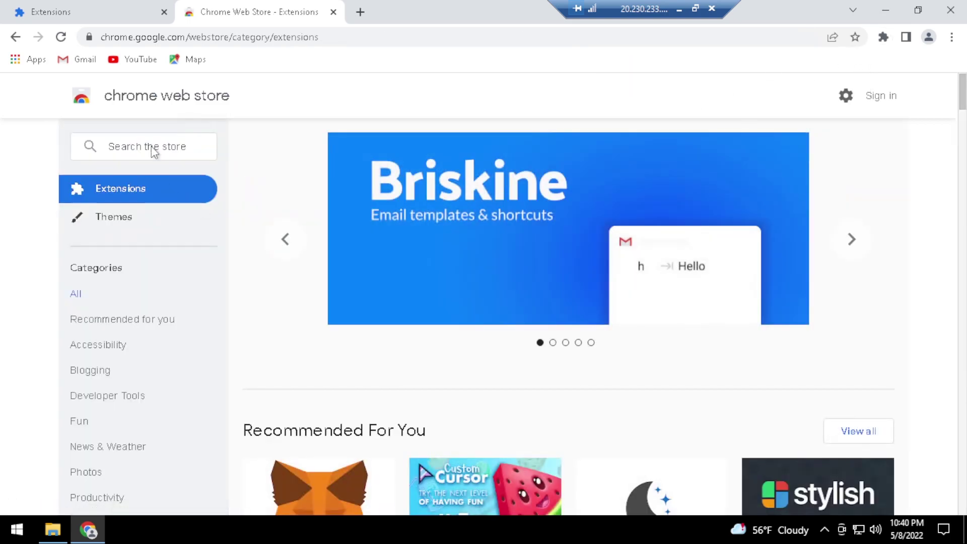
Search 'looper' and add Looper for YouTube to Chrome, closing the confirmation bubble
left_click(151, 147)
mouse_move(389, 272)
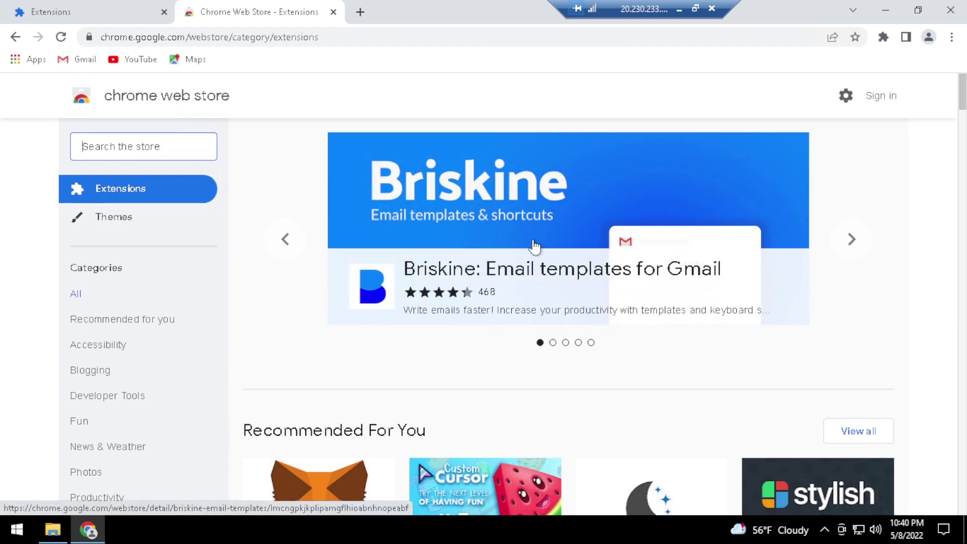
type("lop")
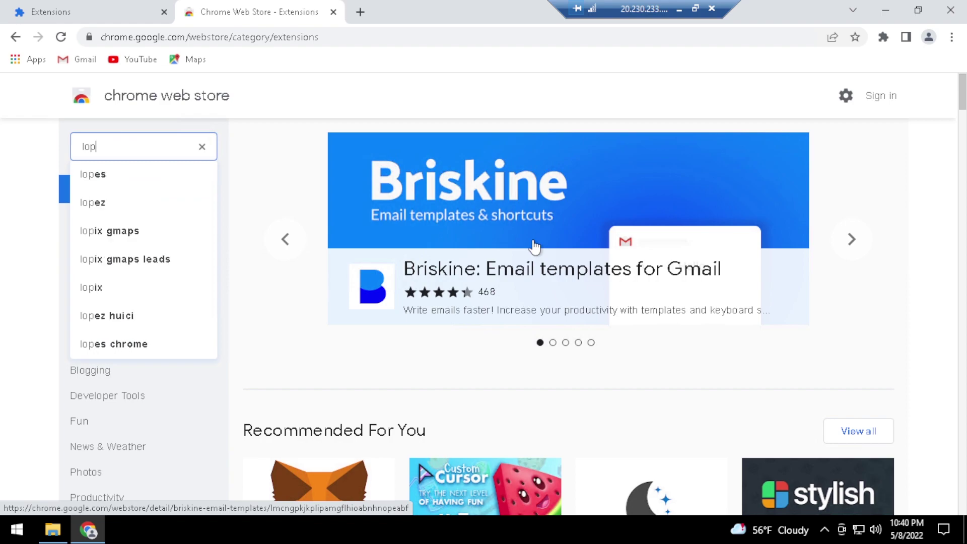
key("BackSpace")
type("oper")
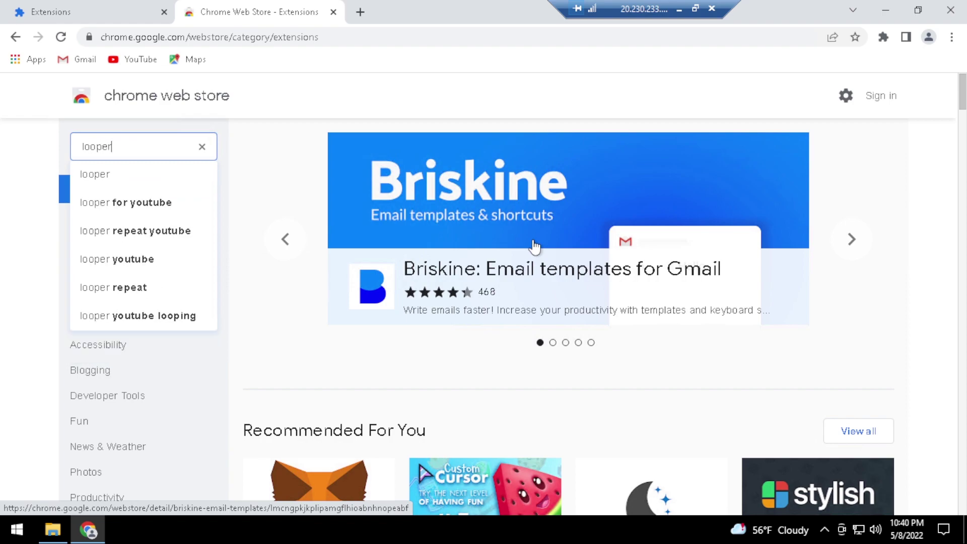
left_click(171, 201)
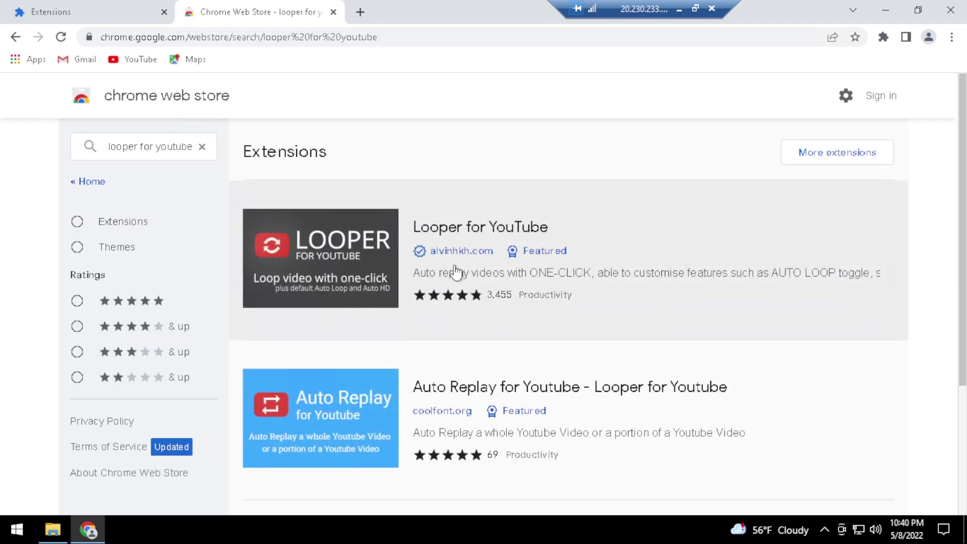
left_click(453, 274)
left_click(816, 195)
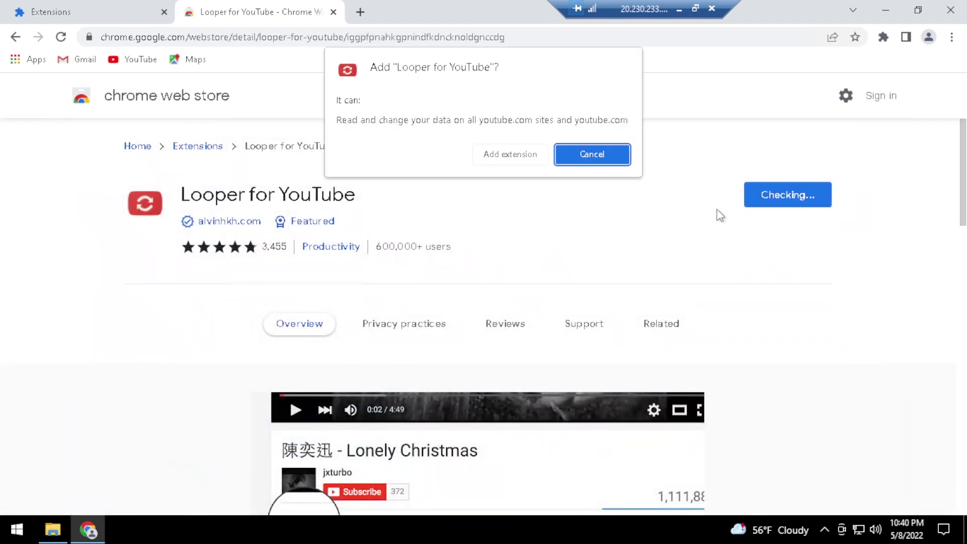
left_click(517, 156)
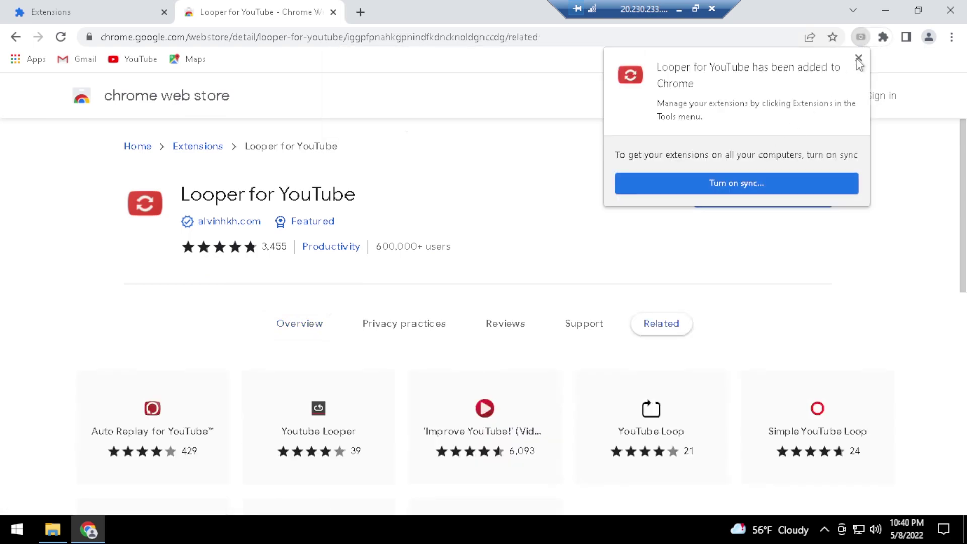
left_click(858, 58)
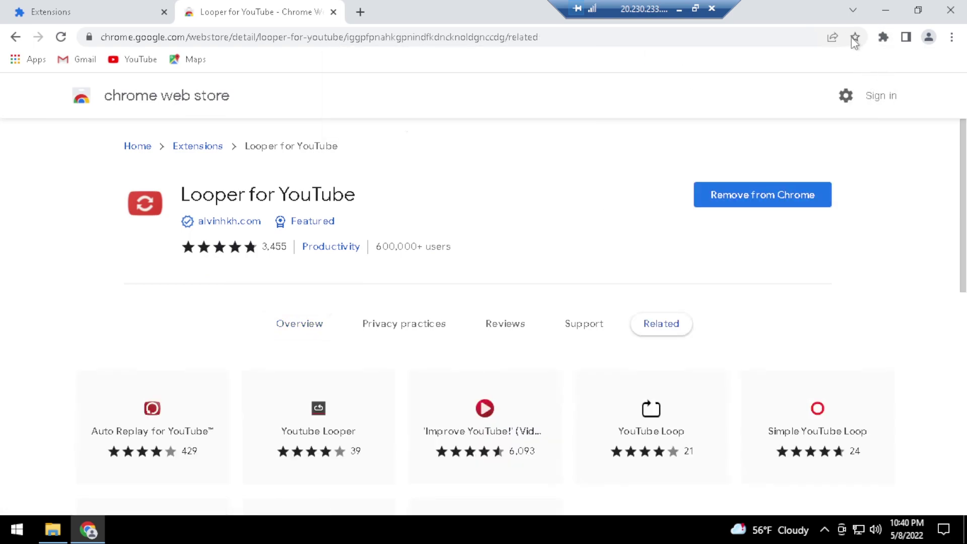
Pin Avira Phantom VPN, Spoof Timezone, Random User-Agent, AutoTube and Looper for YouTube to the toolbar
left_click(951, 37)
left_click(884, 39)
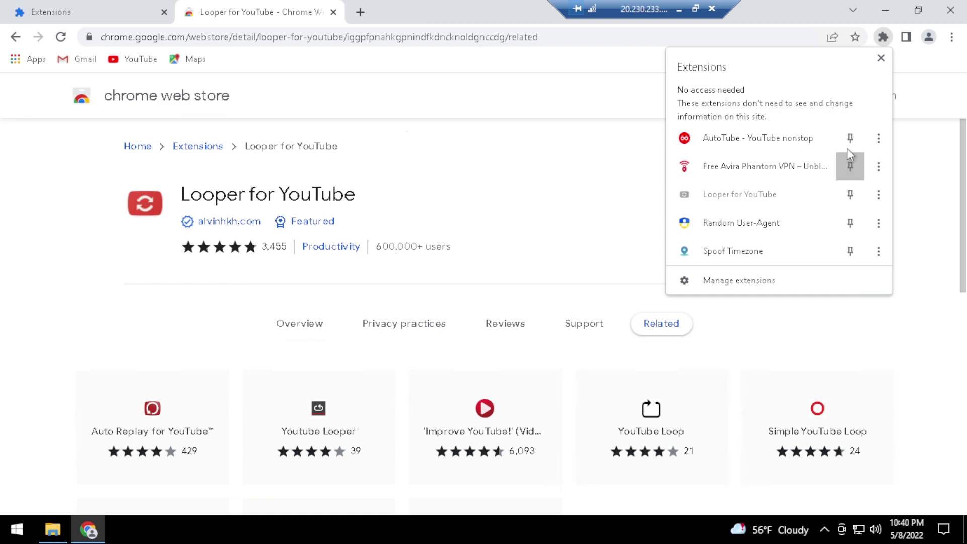
left_click(850, 165)
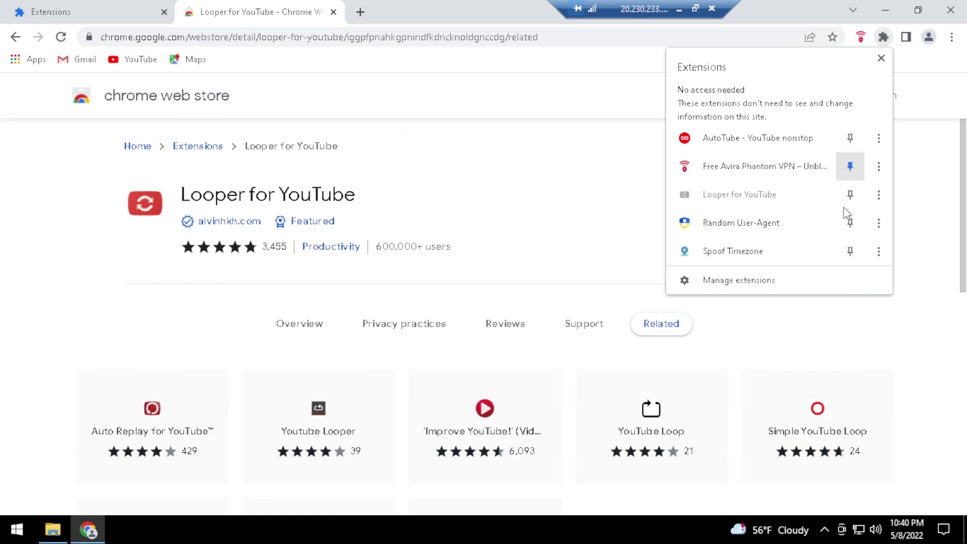
left_click(850, 251)
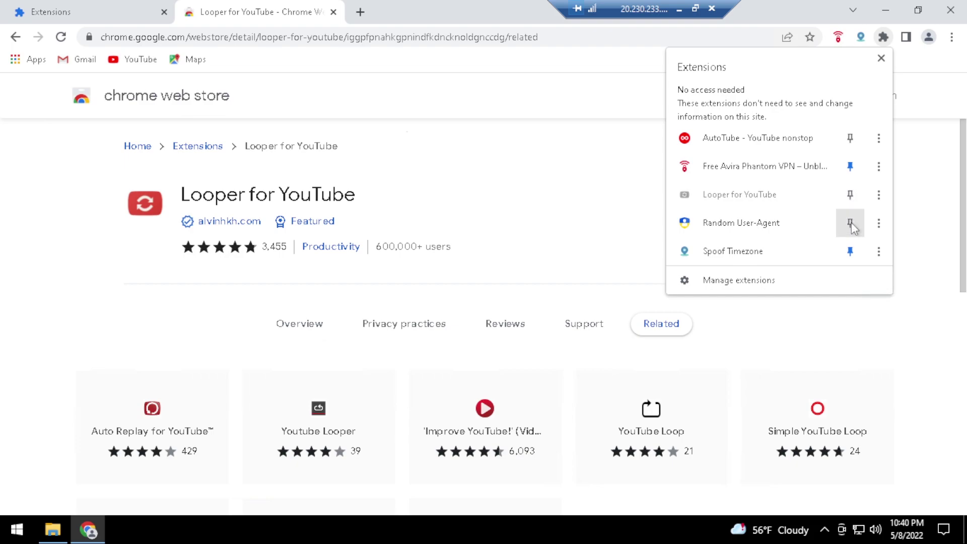
left_click(850, 223)
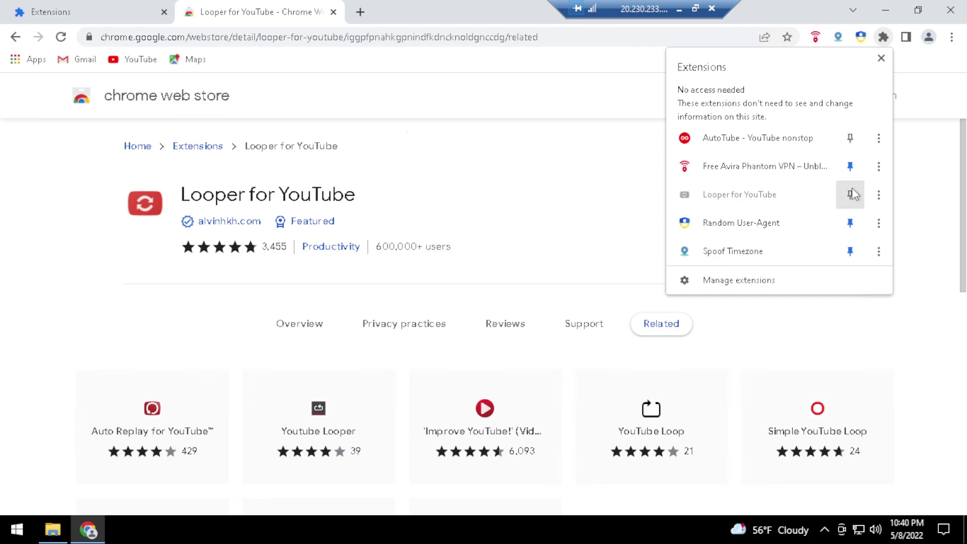
left_click(850, 138)
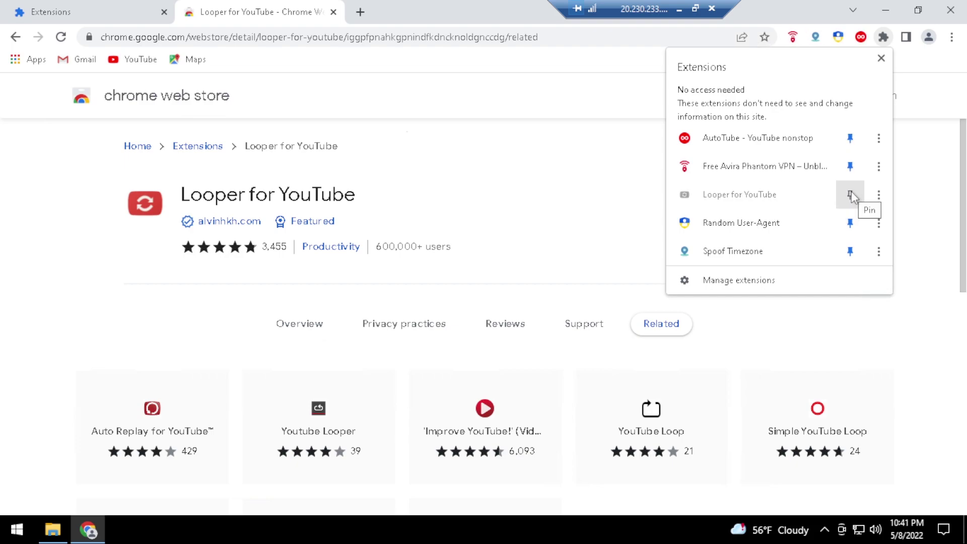
left_click(851, 193)
left_click(905, 173)
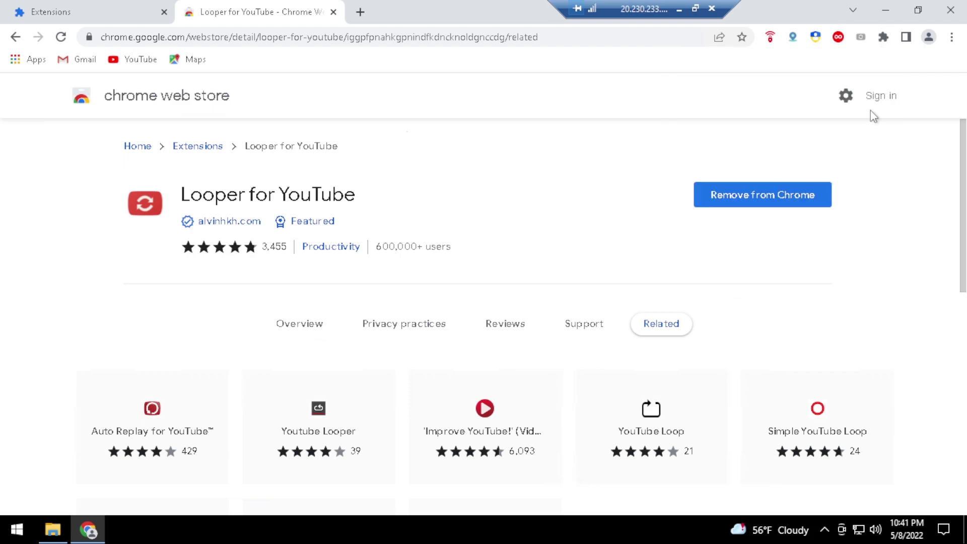
Accept Avira Phantom VPN's terms and submit the account e-mail and password
left_click(769, 39)
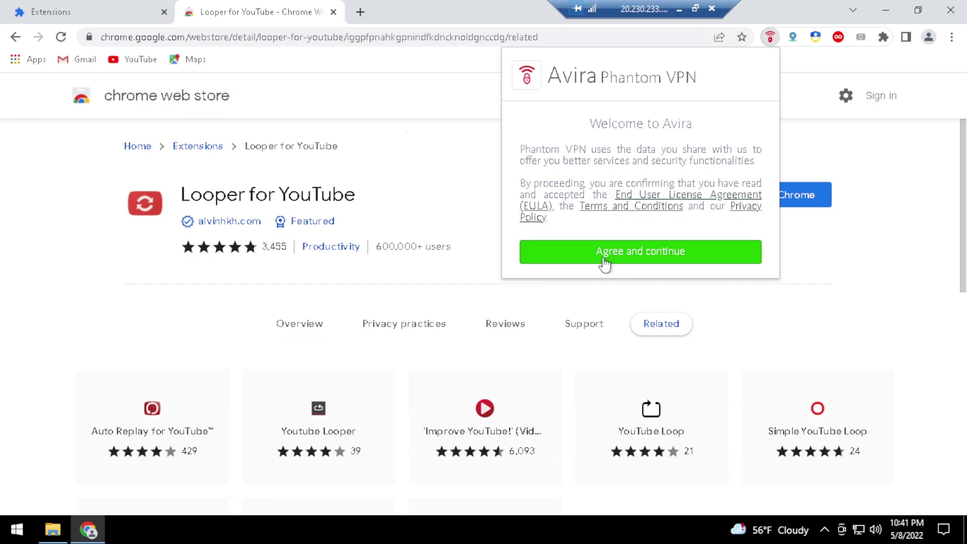
left_click(665, 252)
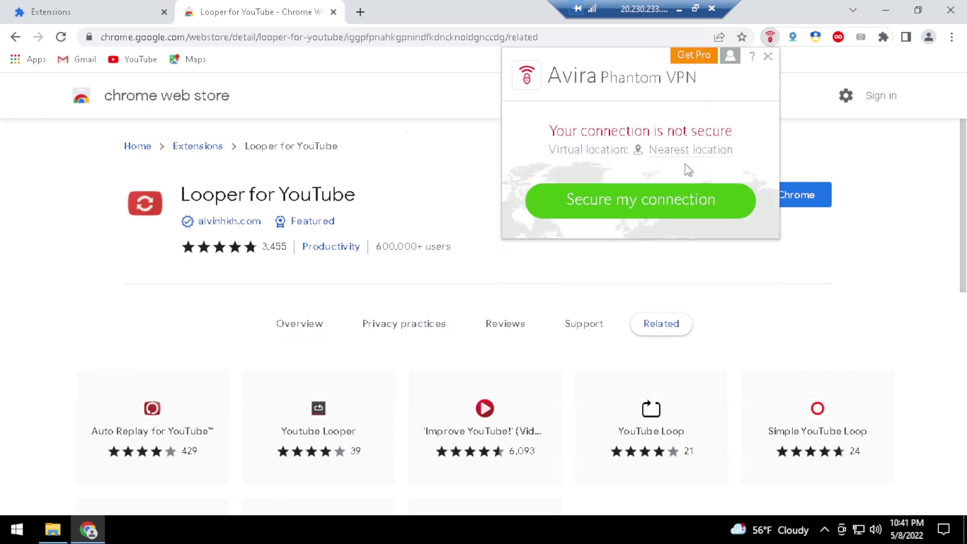
left_click(732, 58)
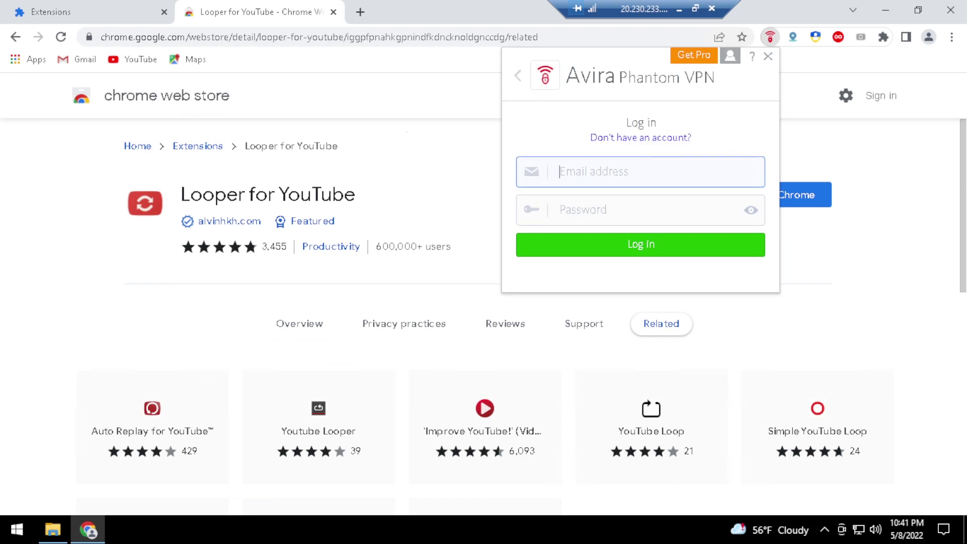
type("c")
key("BackSpace")
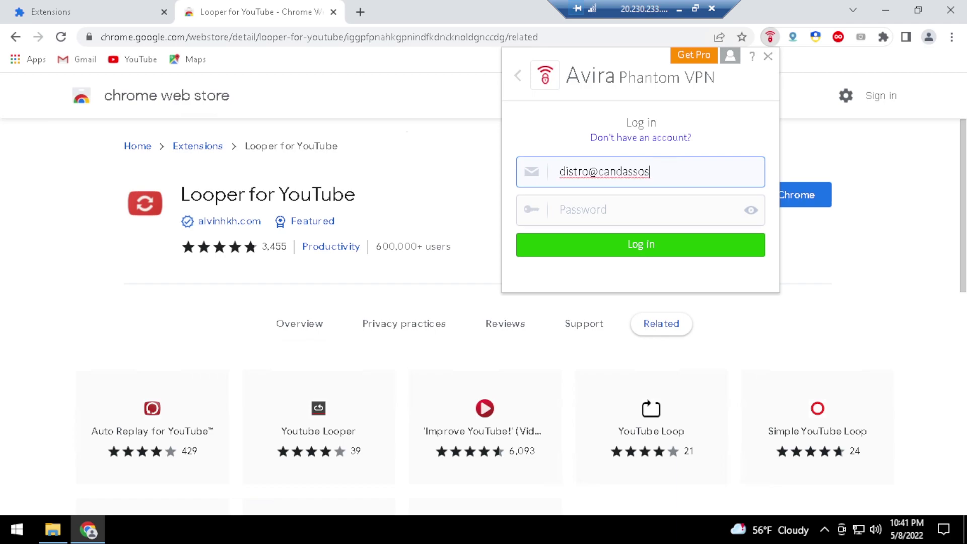
key("Tab")
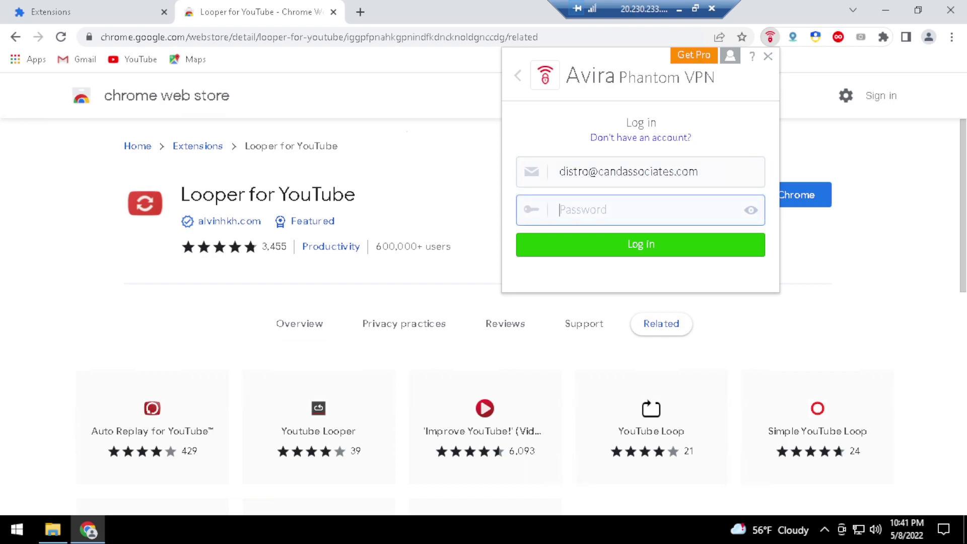
type("••••••••••••••")
left_click(641, 251)
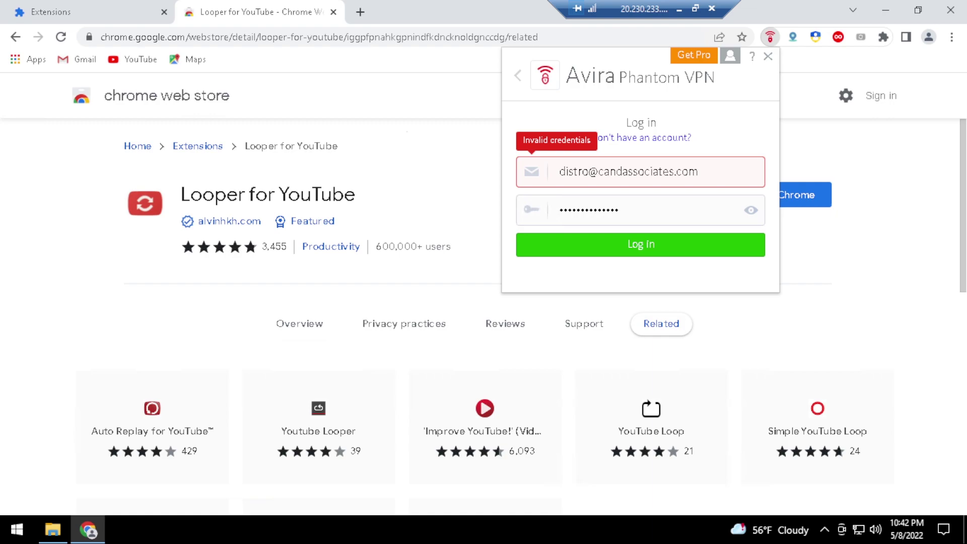
Retype the account password correctly and submit the Avira login again
key("shift+Tab")
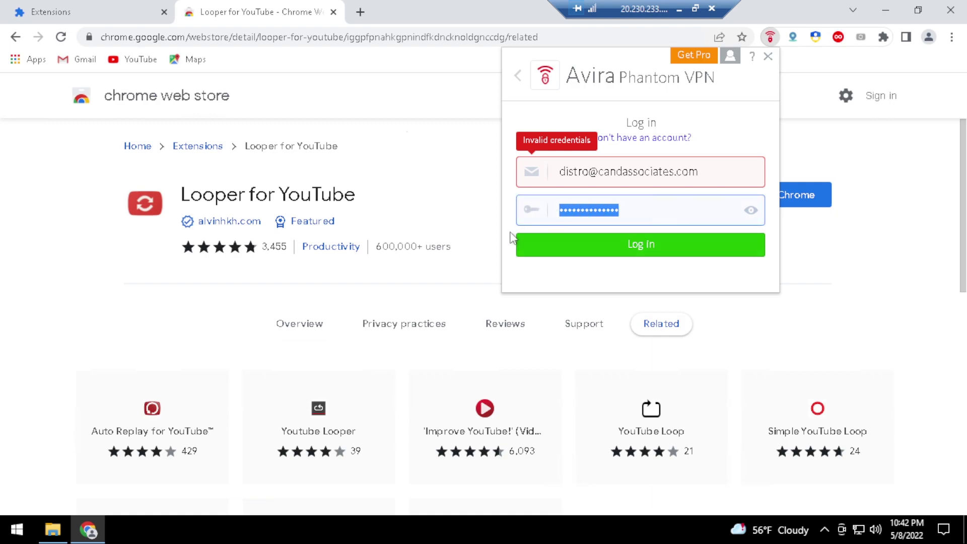
type("aaa")
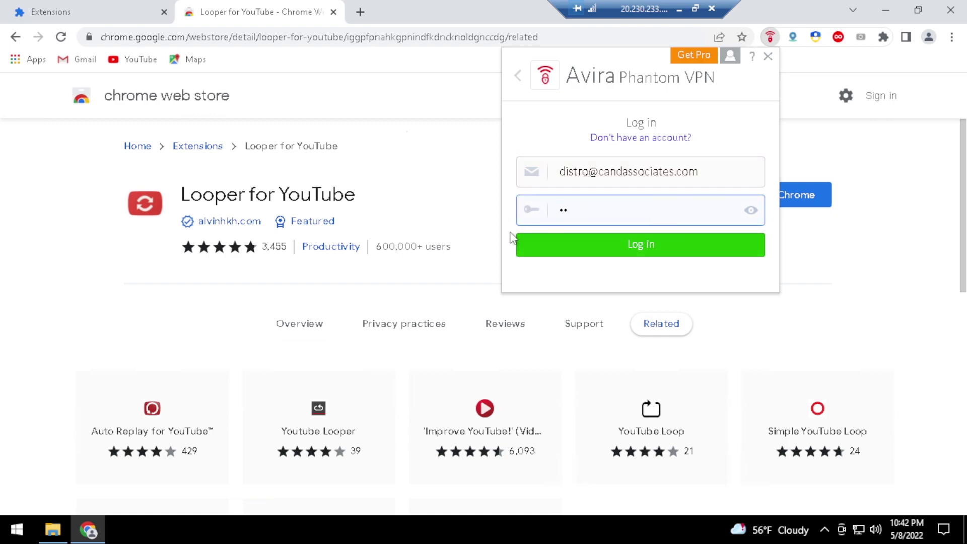
type("aaaaa")
key("BackSpace")
key("BackSpace")
key("BackSpace")
key("BackSpace")
key("BackSpace")
key("BackSpace")
key("BackSpace")
key("BackSpace")
type("aaaaaaaaaaaaa")
key("Return")
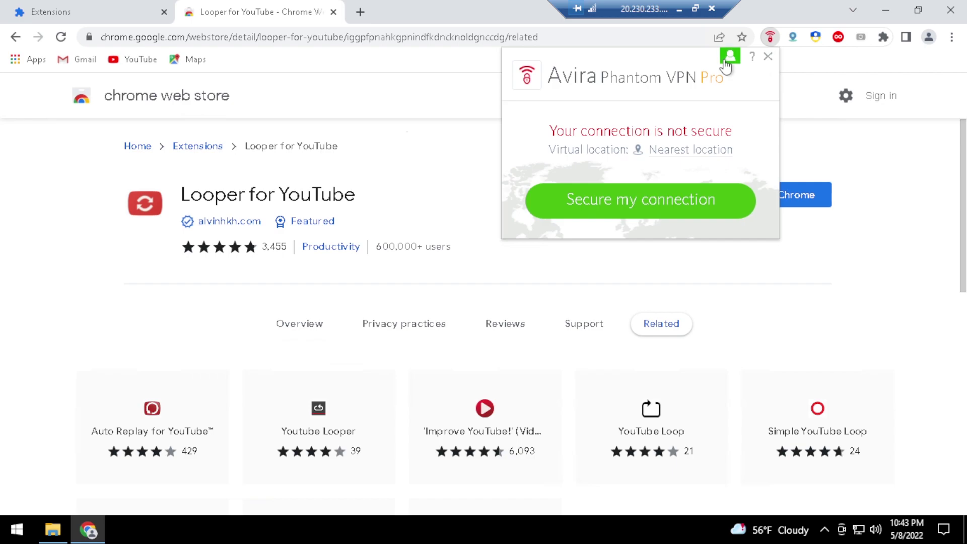
right_click(815, 38)
Open Random User-Agent's settings and disable automatic User-Agent changes after a set interval
left_click(787, 81)
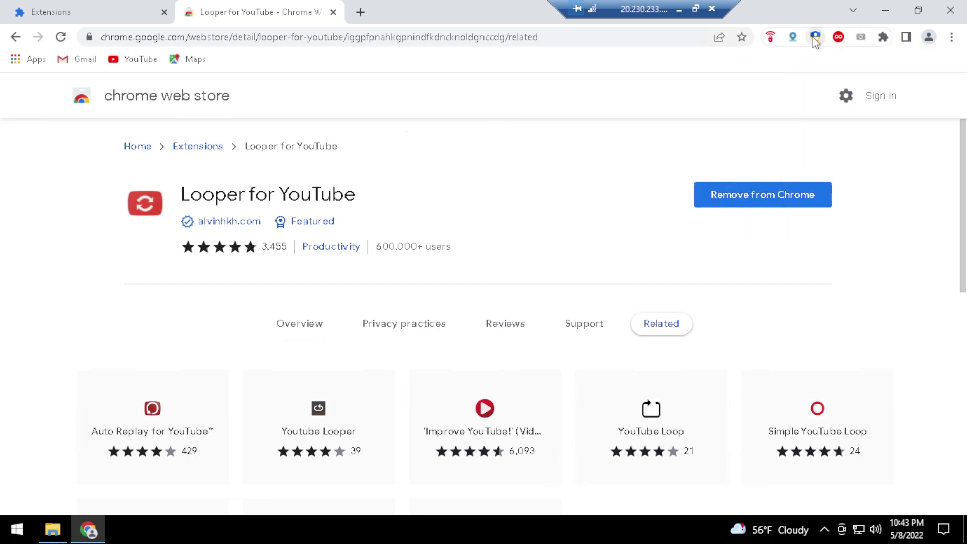
left_click(815, 38)
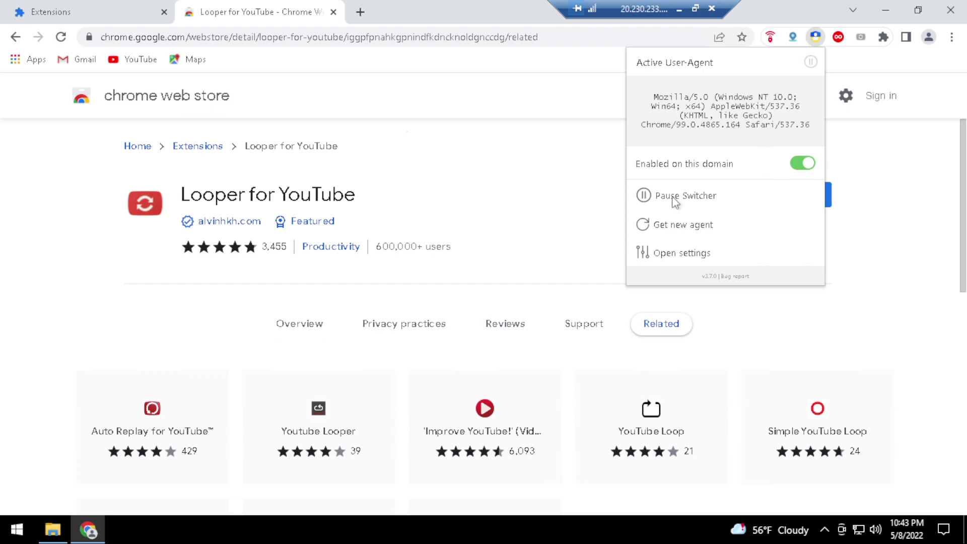
left_click(679, 253)
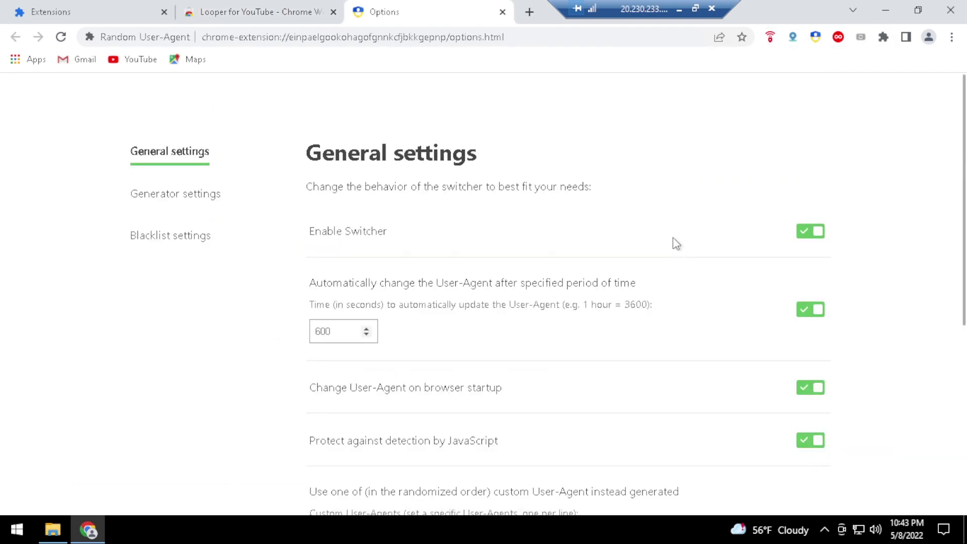
left_click(816, 314)
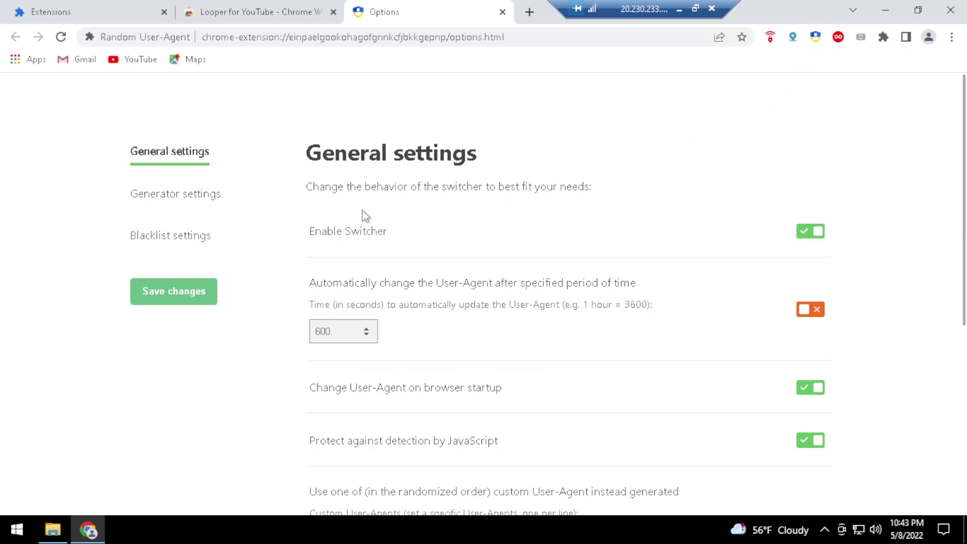
In Generator settings, drop Chrome on Mac and Linux, add Edge, FireFox and Opera on Windows, and save
left_click(180, 197)
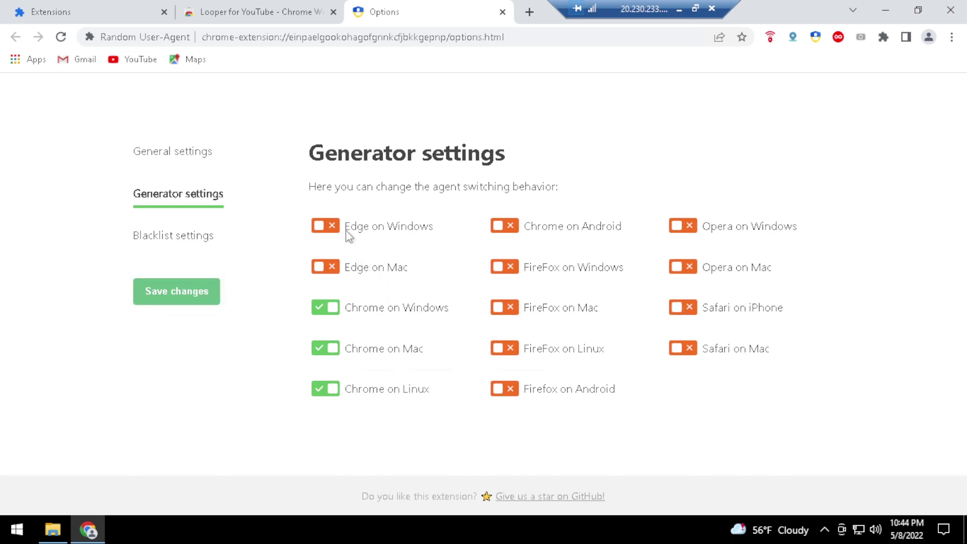
left_click(331, 351)
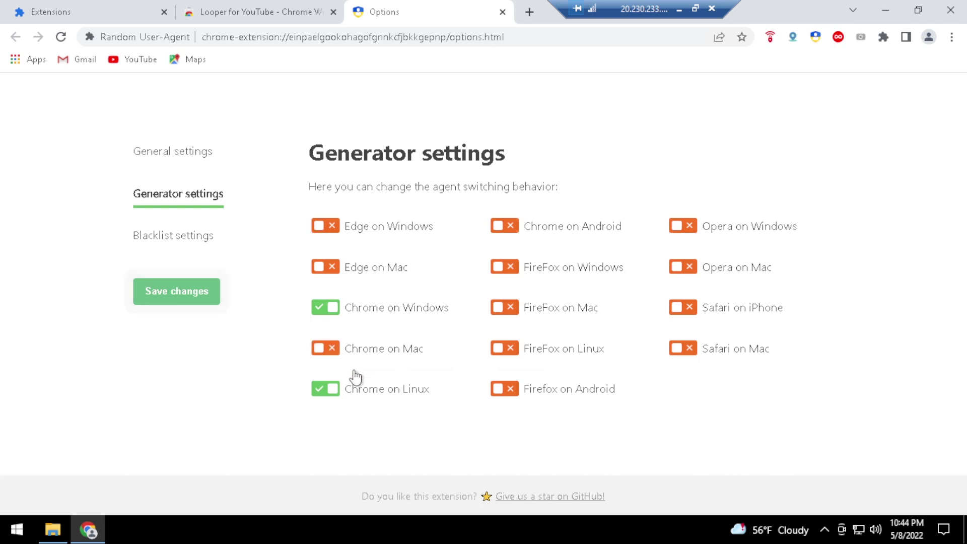
left_click(332, 392)
left_click(327, 228)
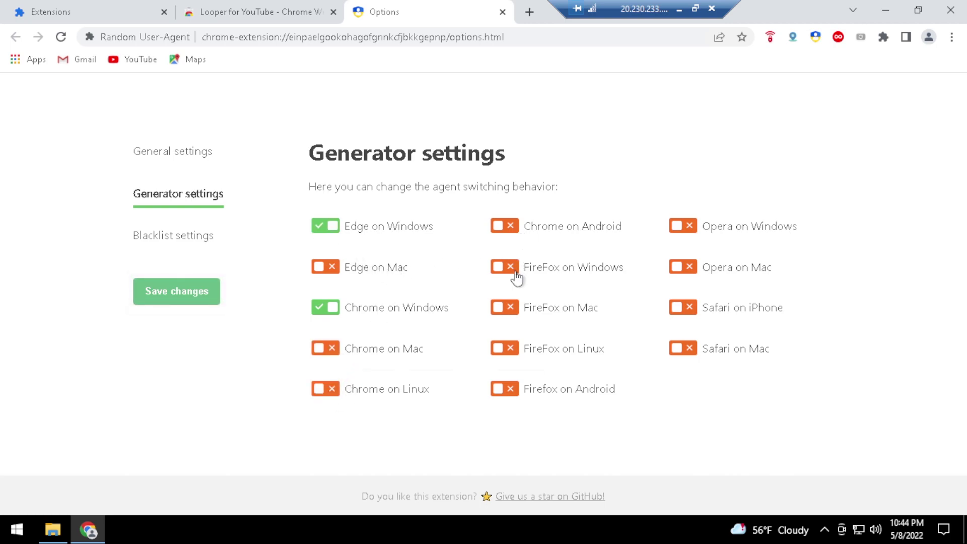
left_click(556, 264)
left_click(699, 236)
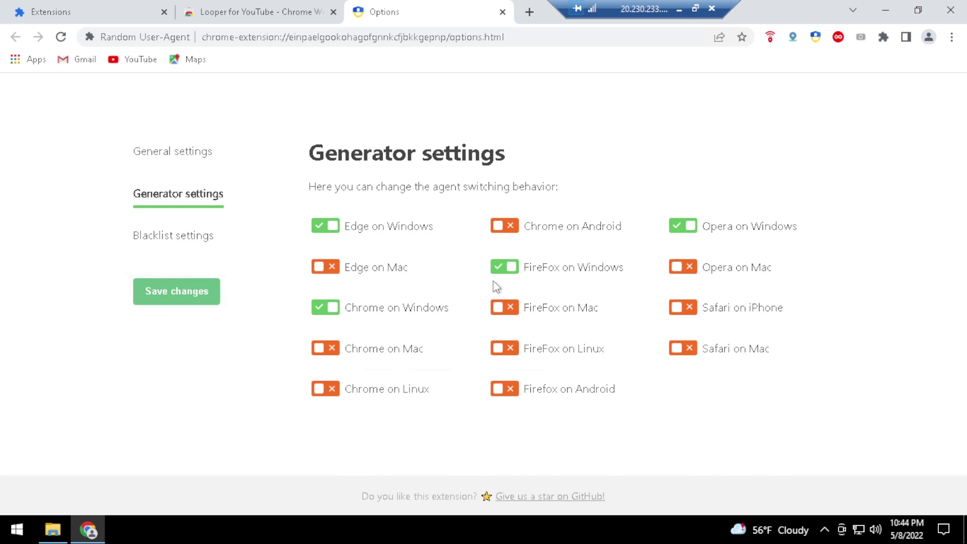
left_click(183, 292)
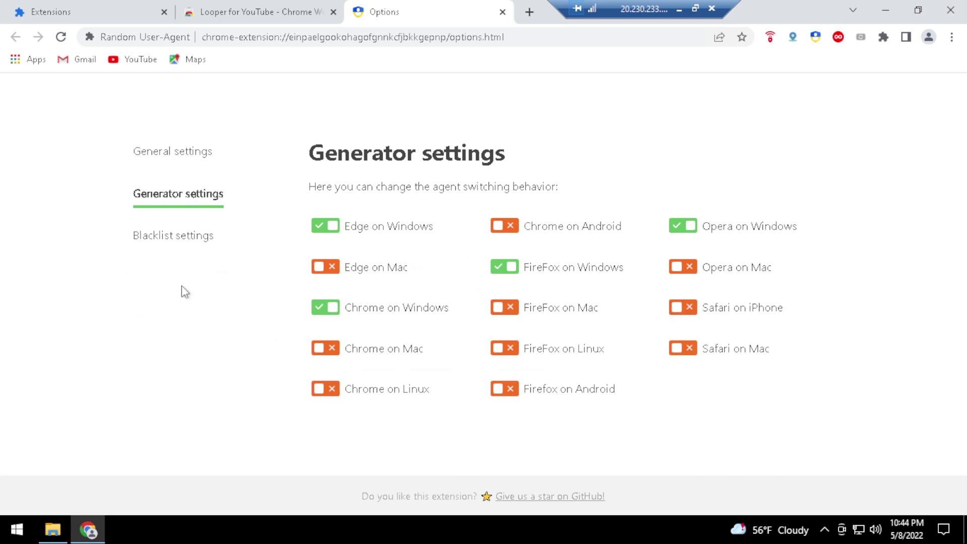
Set Looper for YouTube to loop every video manually with 144p auto quality, then close both options tabs
right_click(862, 41)
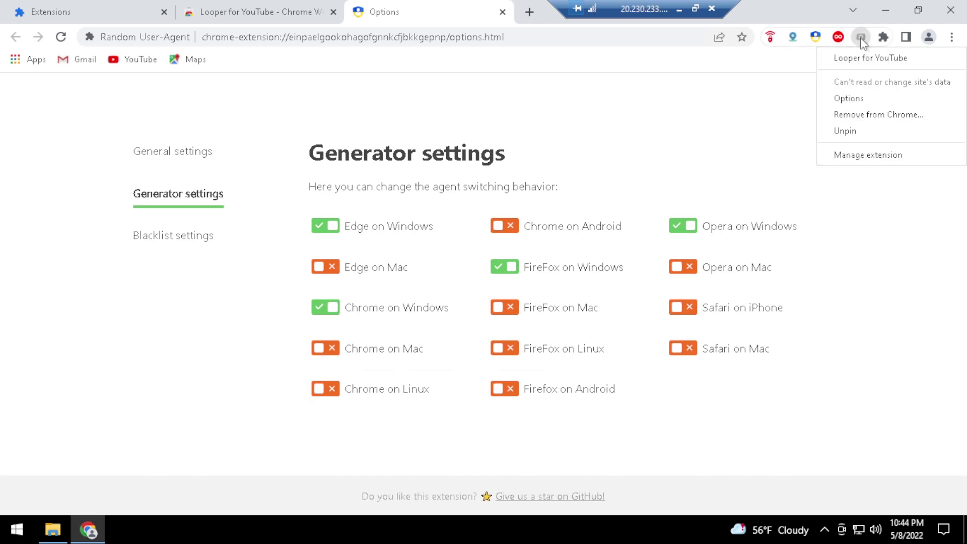
left_click(850, 98)
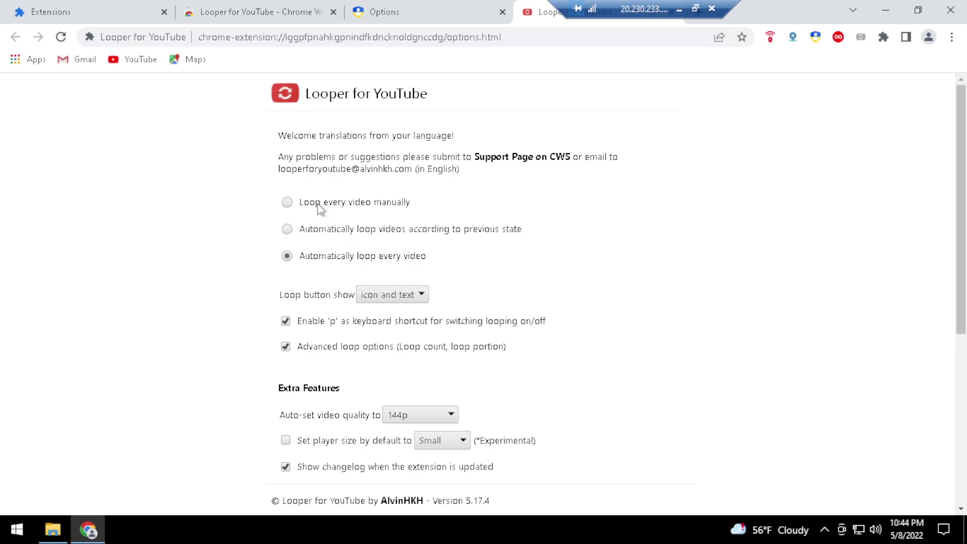
left_click(389, 207)
left_click(406, 415)
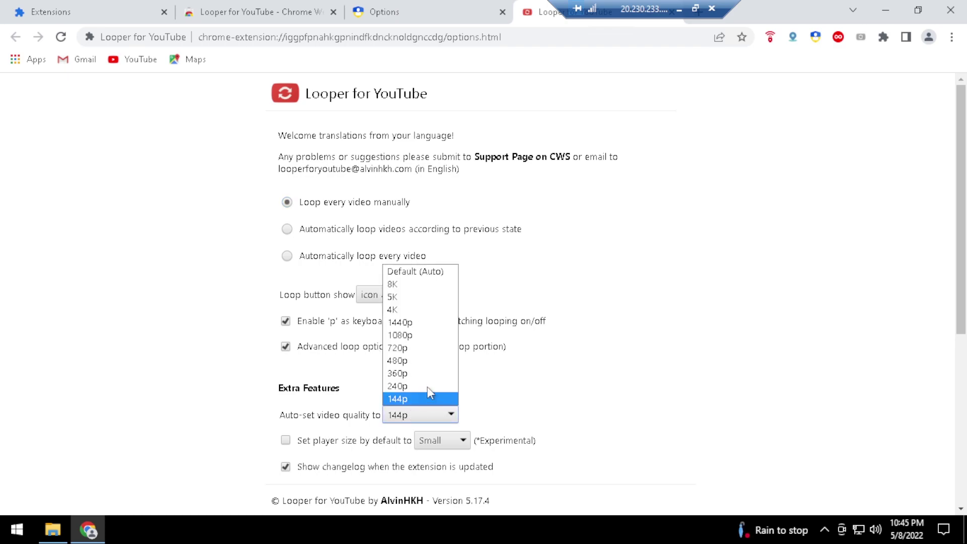
left_click(404, 399)
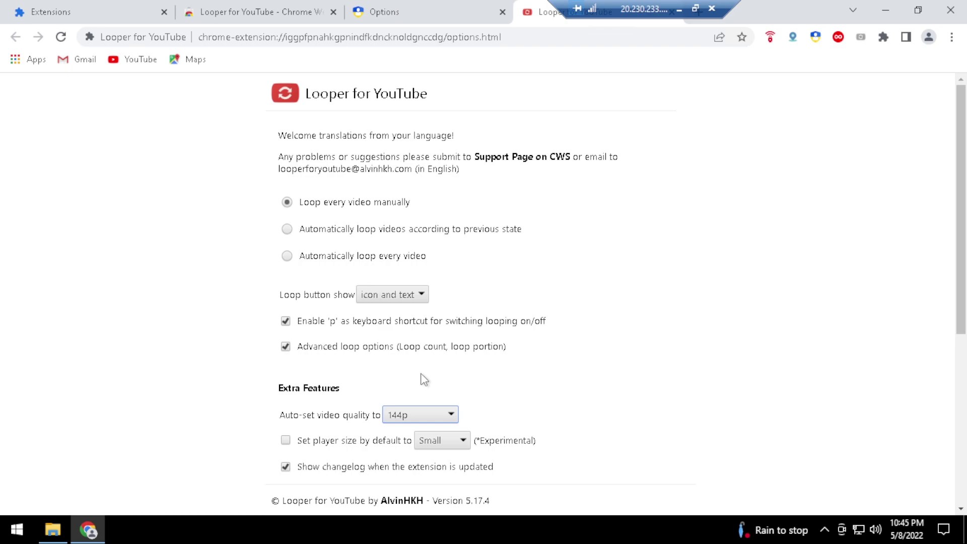
scroll(519, 362, "down", 3)
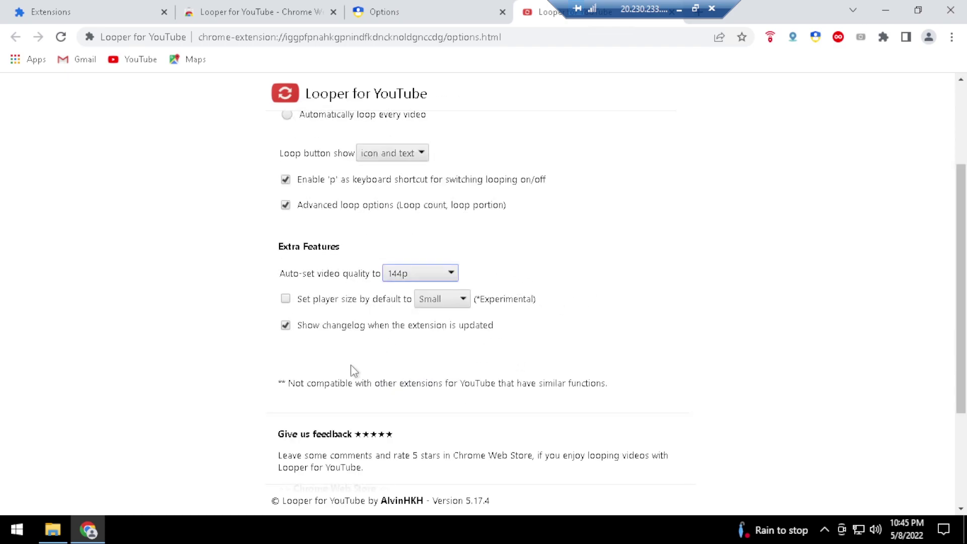
scroll(553, 342, "up", 3)
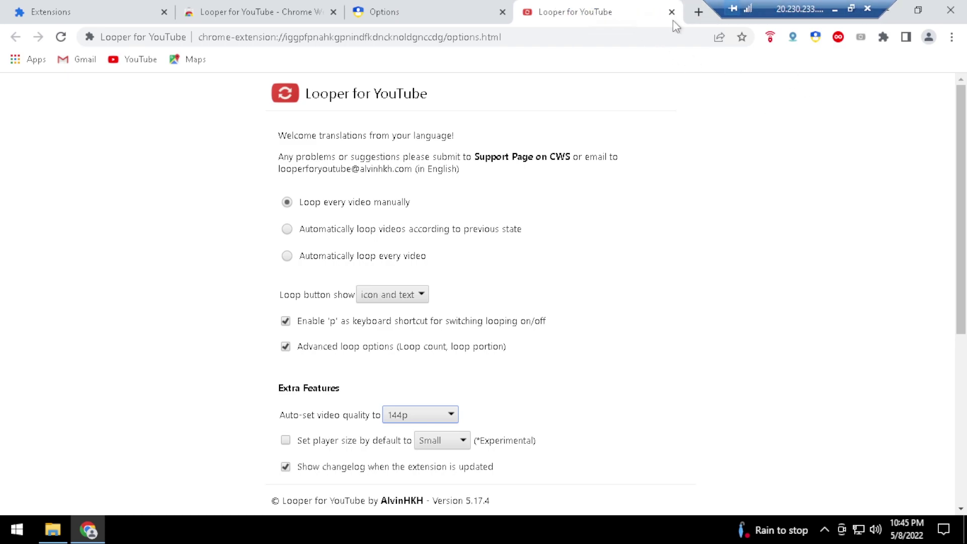
left_click(671, 13)
left_click(502, 12)
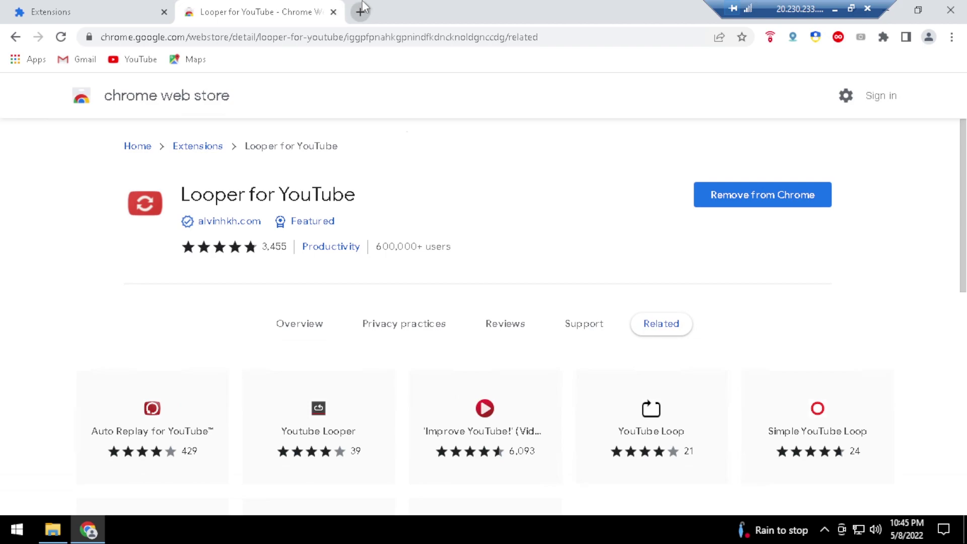
Close the Looper store tab, dismiss the clear-data dialog and reset notice, and close Settings
left_click(334, 12)
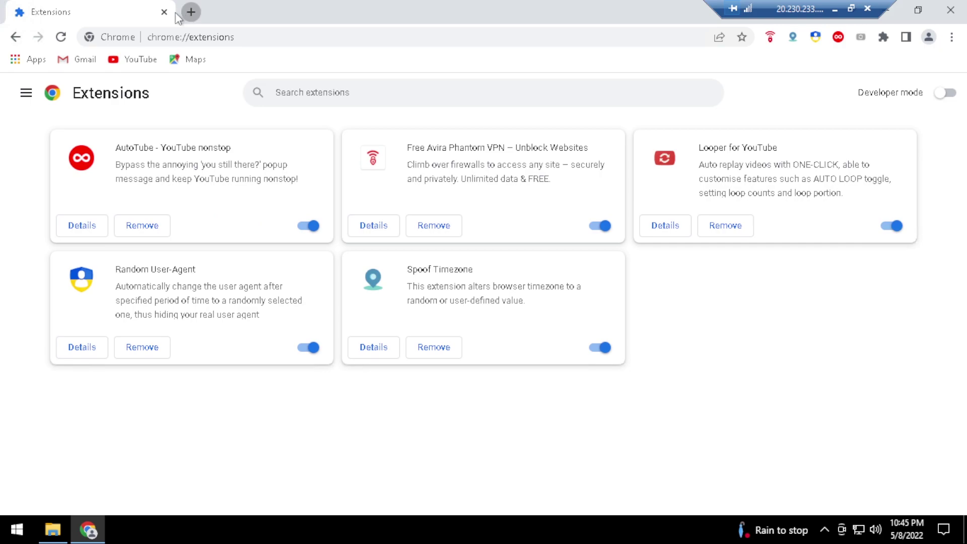
left_click(189, 12)
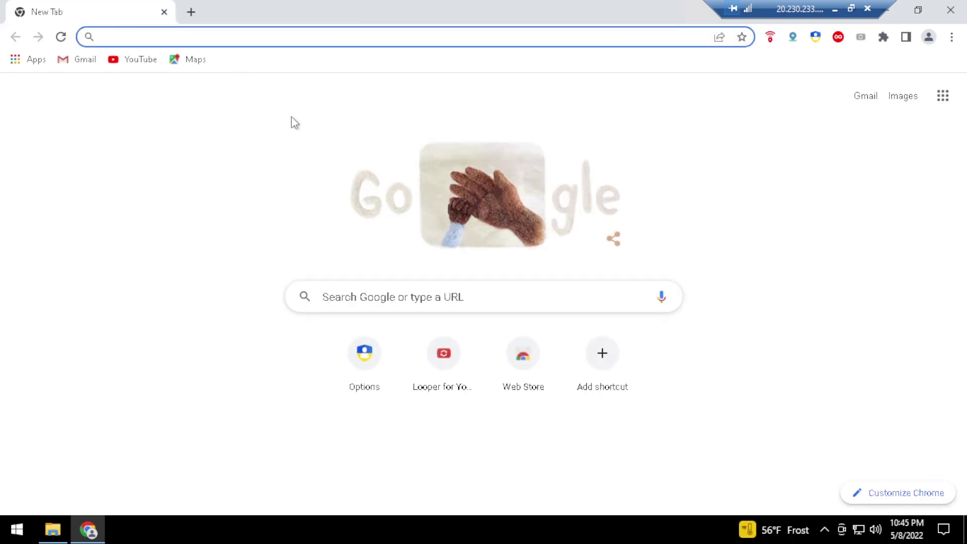
key("ctrl+shift+Delete")
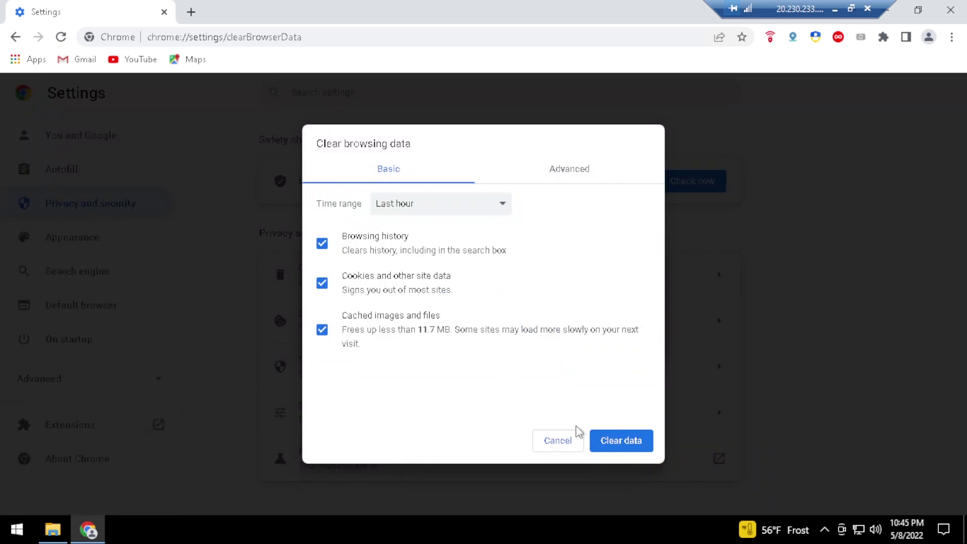
left_click(573, 444)
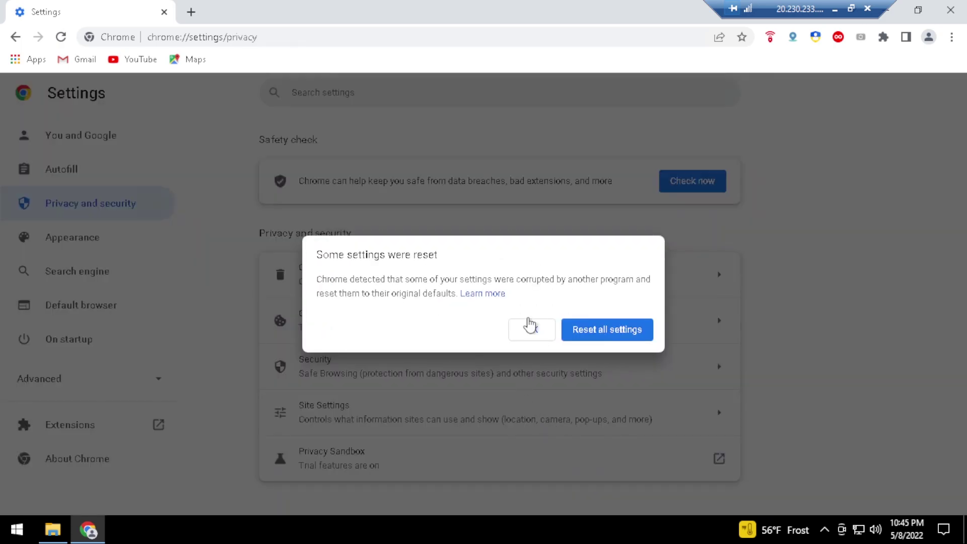
left_click(607, 330)
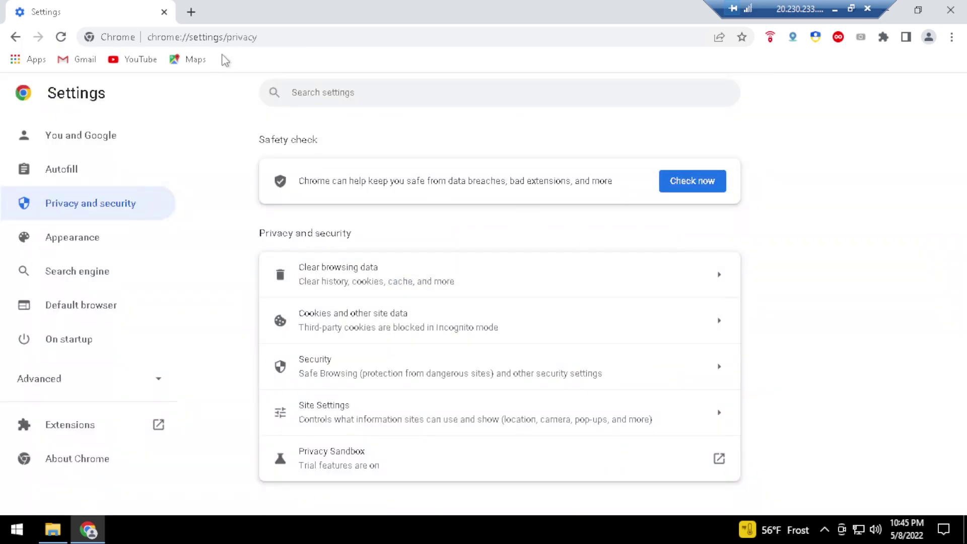
left_click(191, 12)
left_click(159, 20)
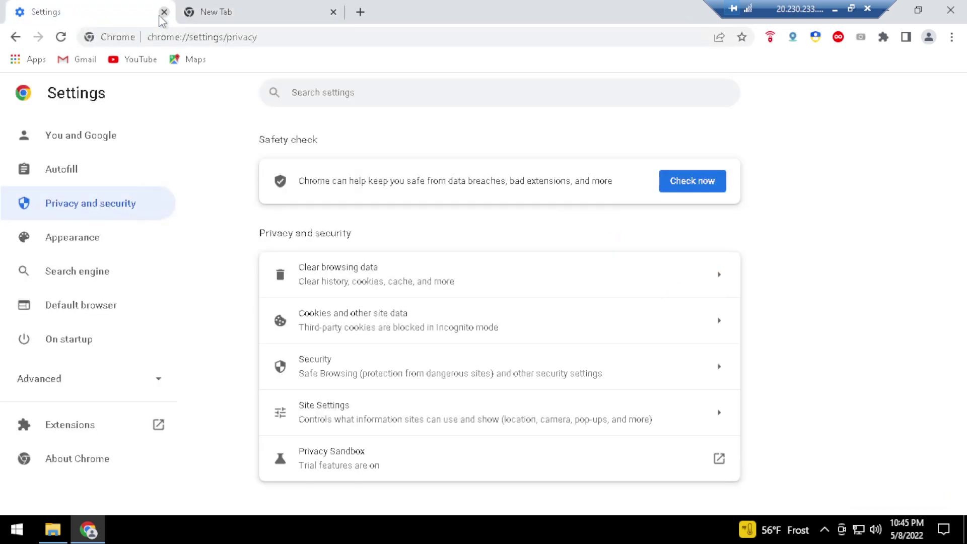
left_click(164, 11)
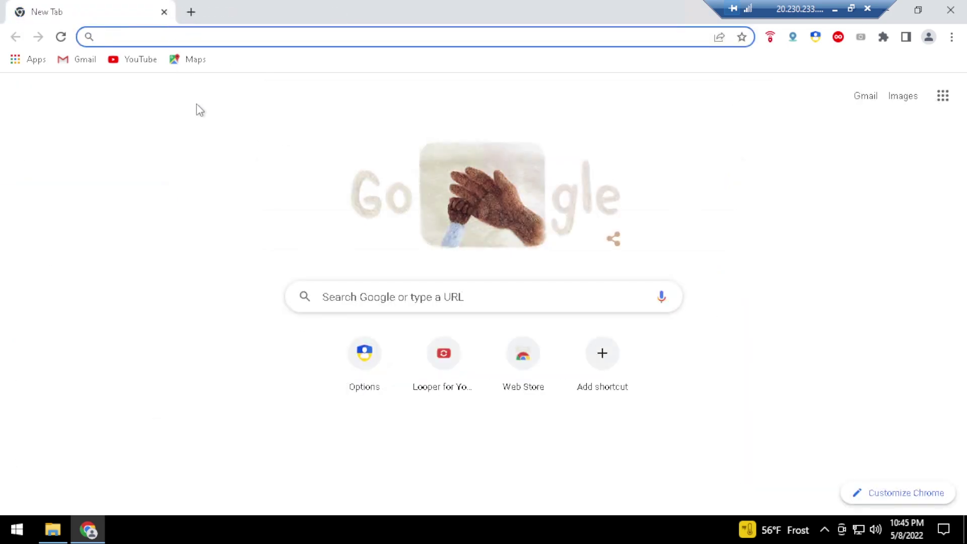
Clear all browsing data for All time, including passwords, autofill, site settings and hosted app data
key("ctrl+shift+Delete")
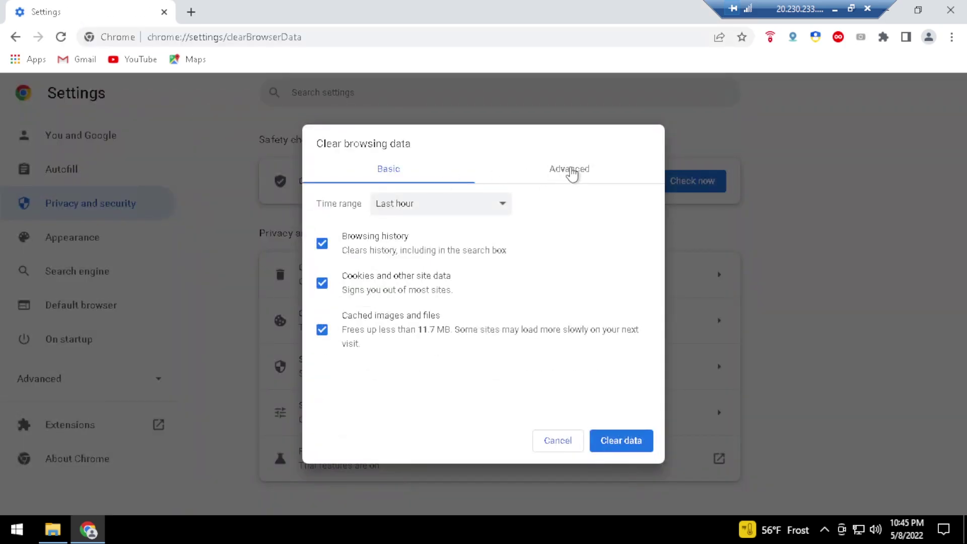
left_click(570, 172)
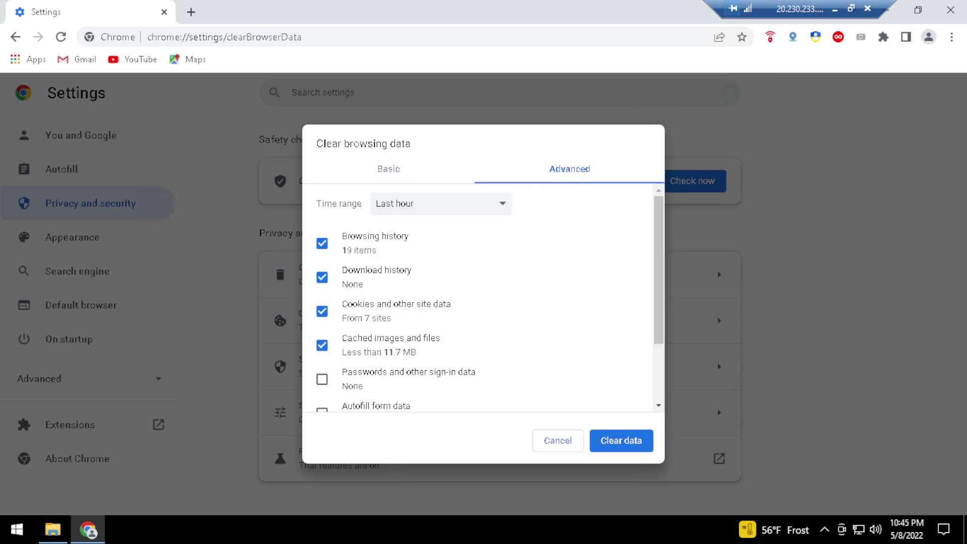
left_click(406, 211)
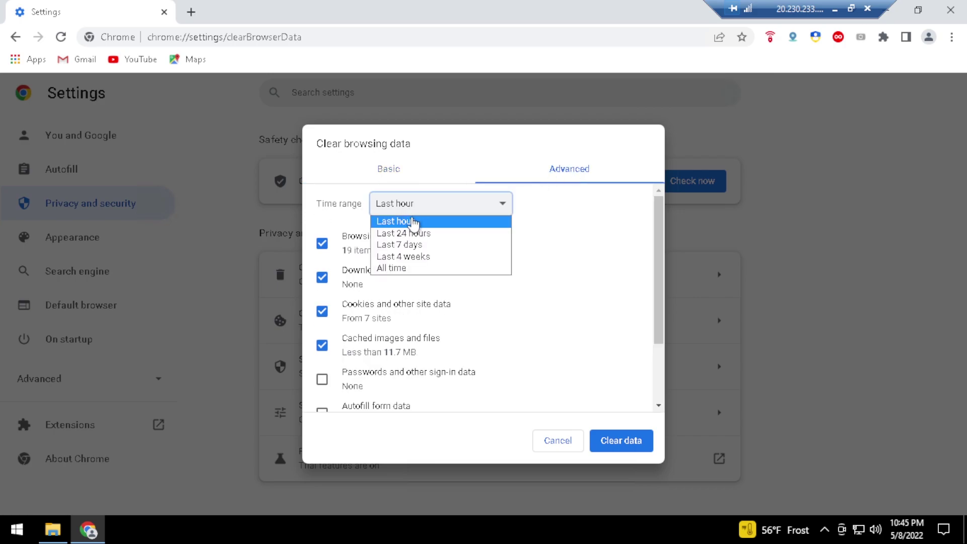
left_click(393, 268)
scroll(371, 359, "down", 1)
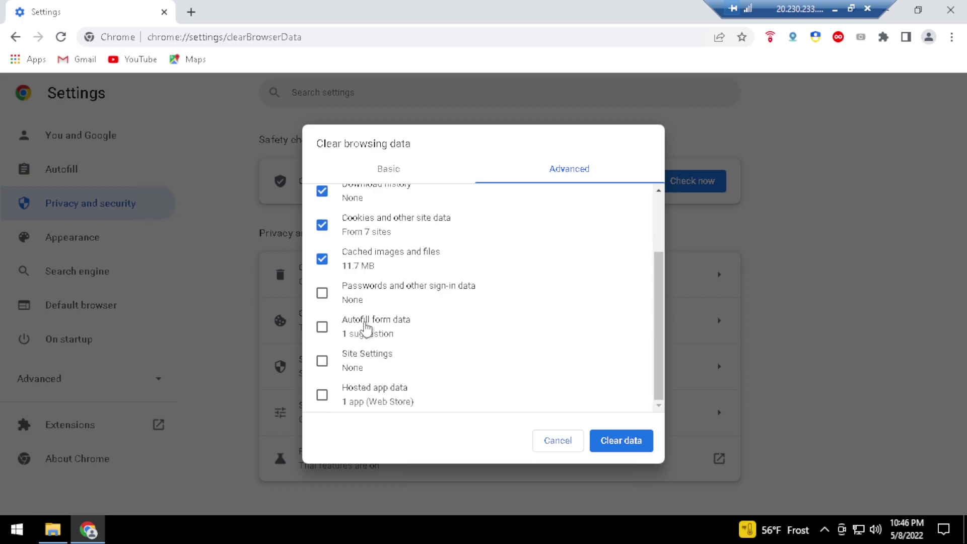
left_click(365, 295)
left_click(367, 329)
left_click(373, 359)
left_click(382, 402)
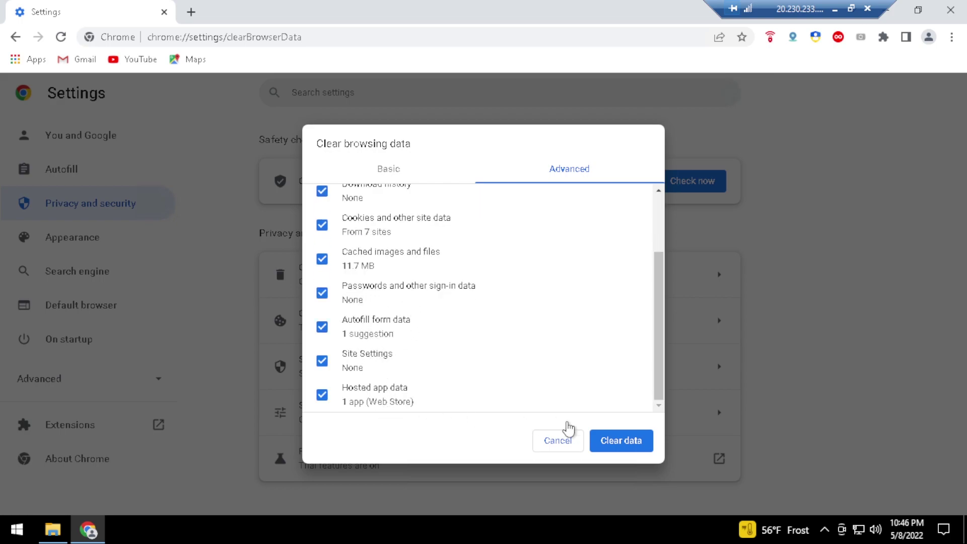
left_click(615, 442)
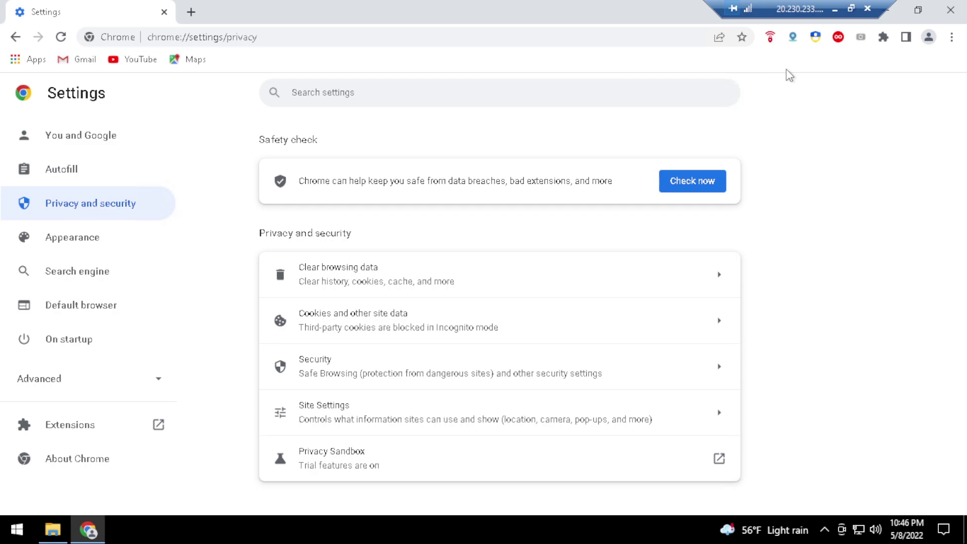
left_click(769, 40)
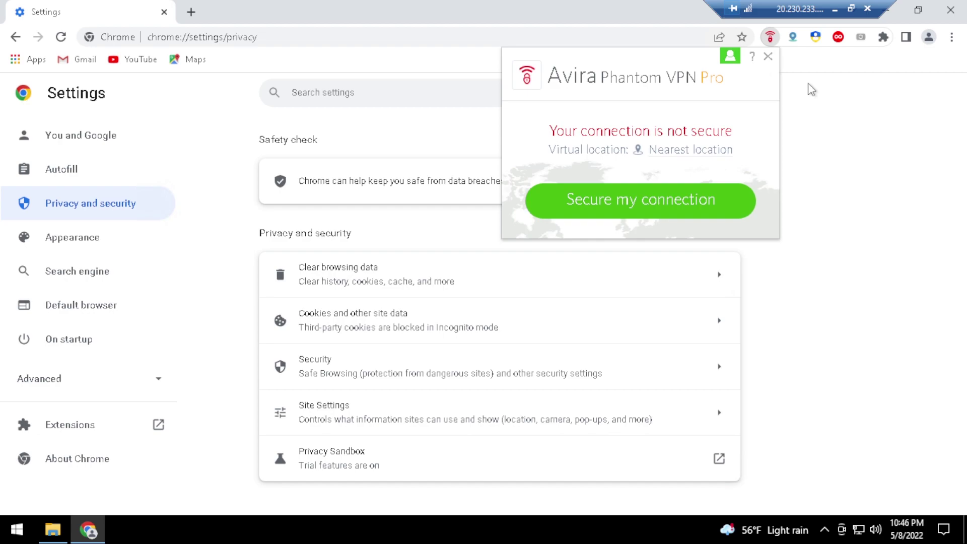
Close the Avira Phantom VPN popup, then close the Chrome window
left_click(768, 57)
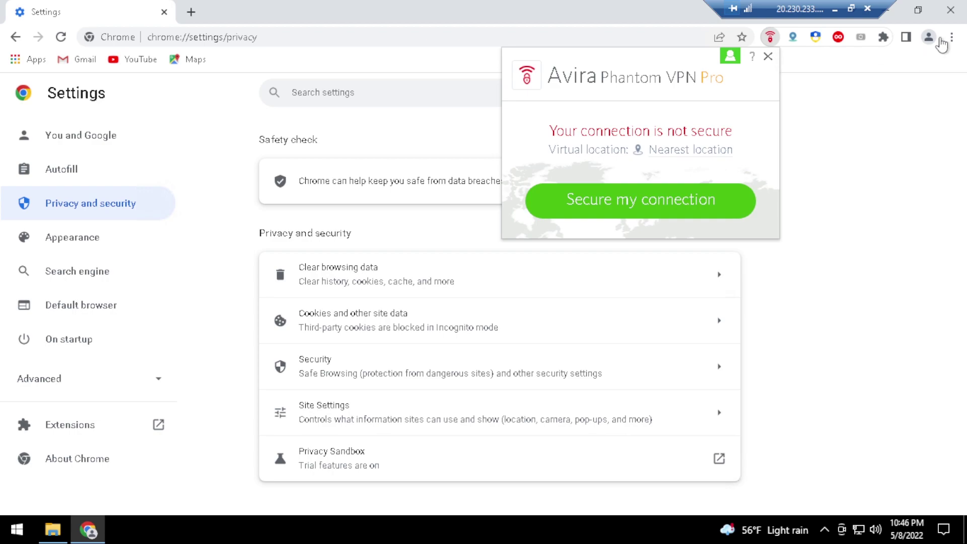
left_click(953, 11)
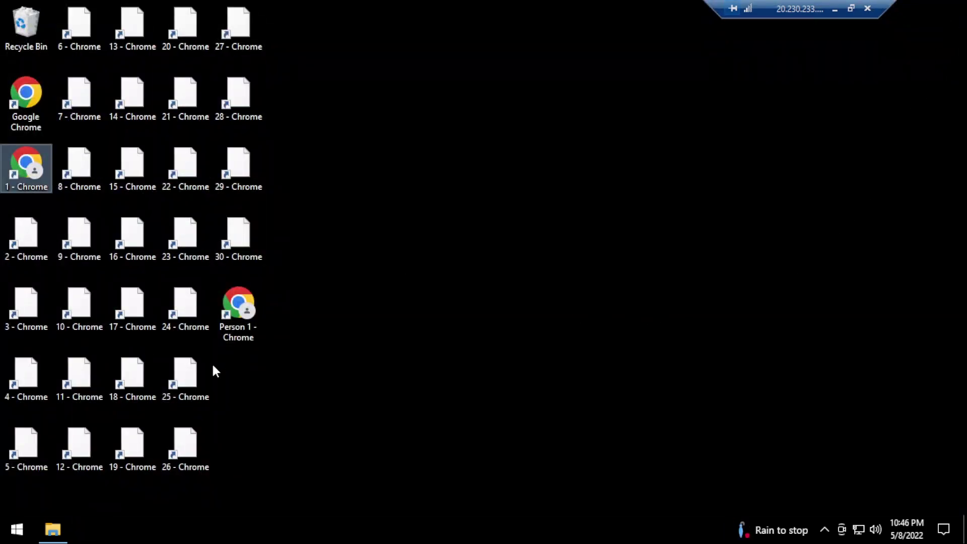
Paste a copy of Profile 1 in User Data and rename it Profile 2
left_click(51, 529)
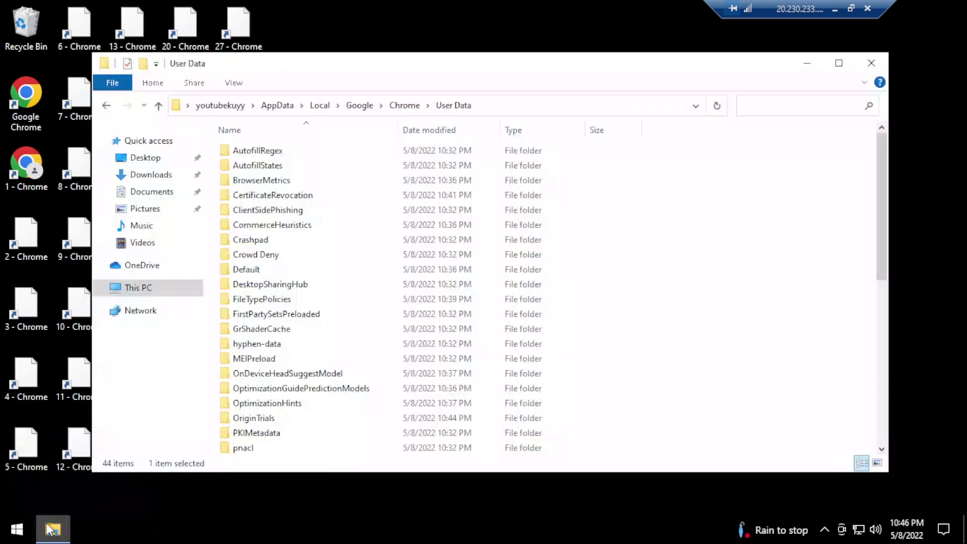
scroll(282, 327, "down", 4)
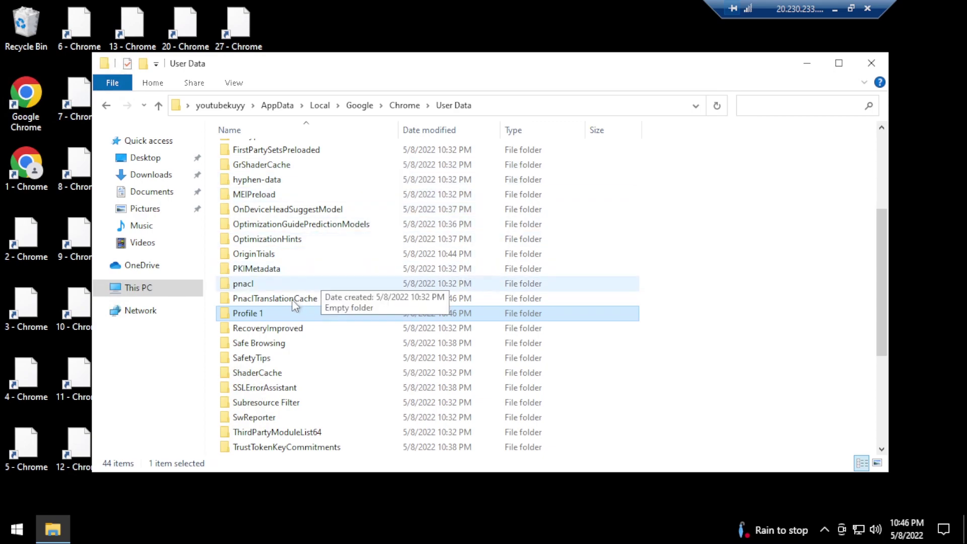
key("ctrl+v")
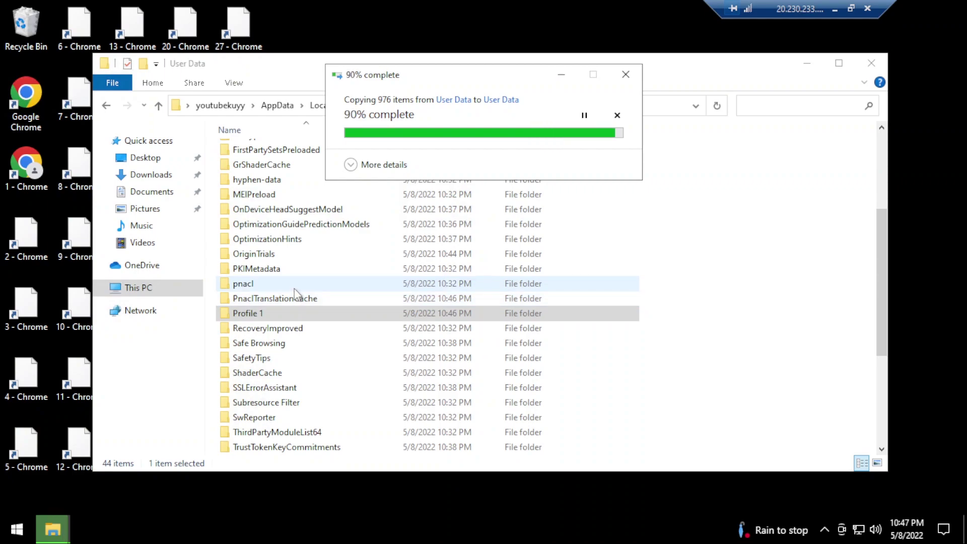
scroll(278, 254, "up", 2)
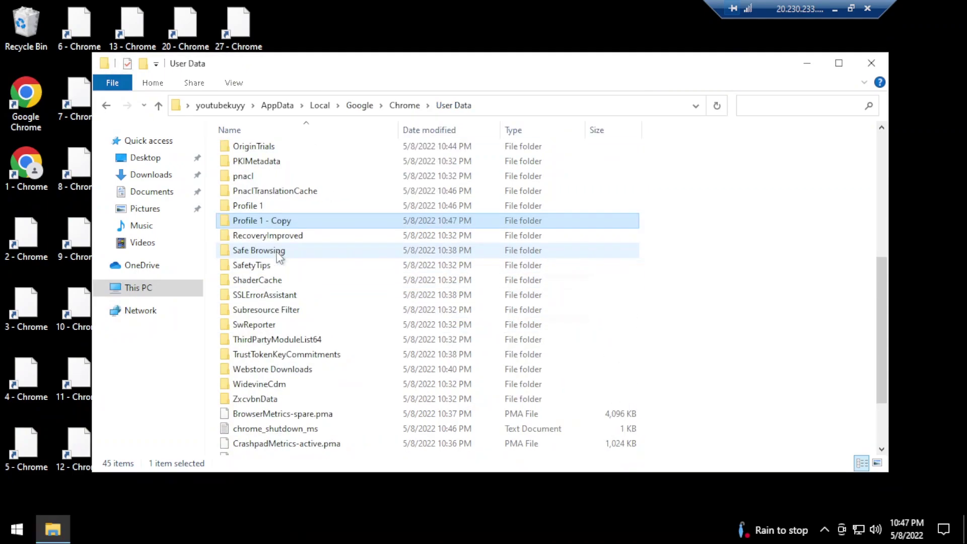
left_click(262, 222)
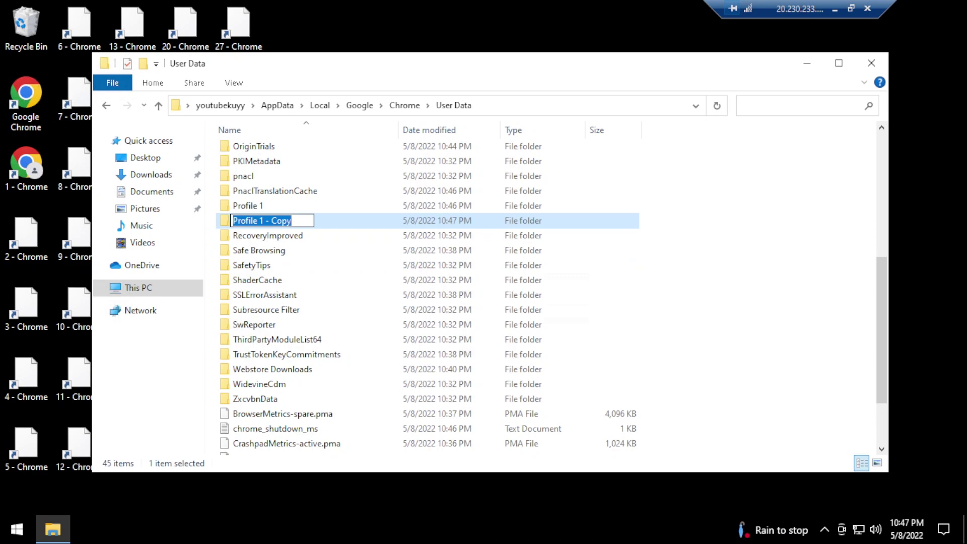
key("End")
key("ctrl+shift+Left")
key("ctrl+shift+Left")
key("ctrl+shift+Left")
type("2")
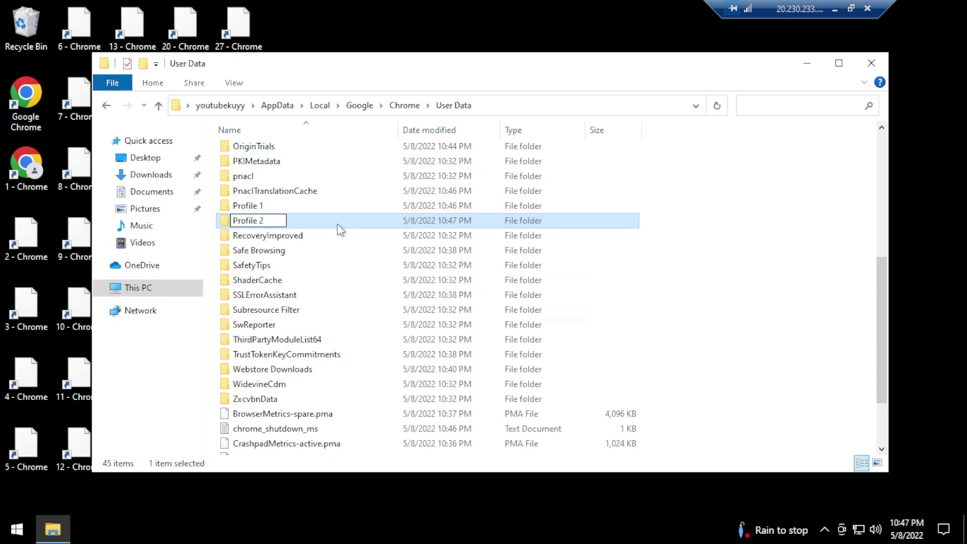
key("Return")
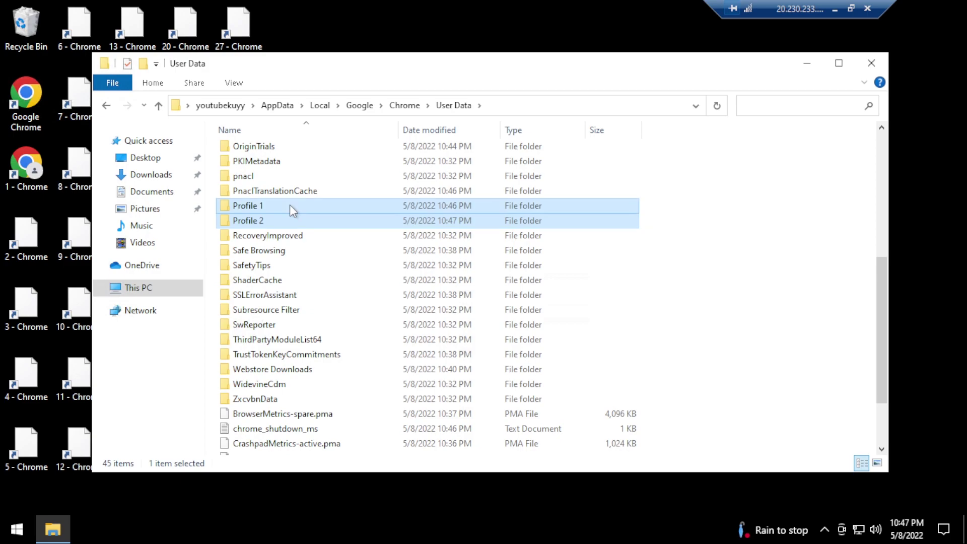
Select Profile 1 and Profile 2 together and paste copies of both
left_click(289, 205, "ctrl")
key("ctrl+c")
key("ctrl+v")
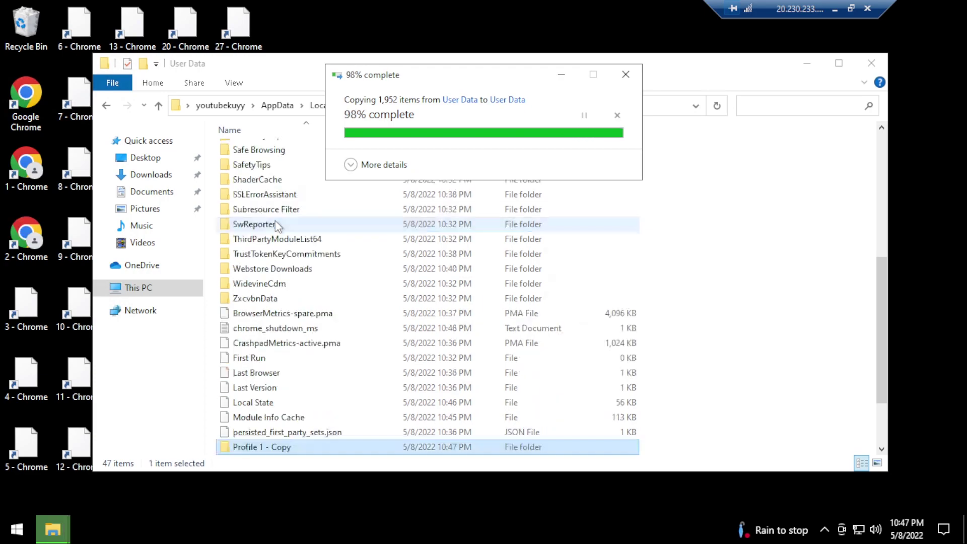
Rename the Profile 1 - Copy folder to Profile 3
scroll(281, 262, "up", 3)
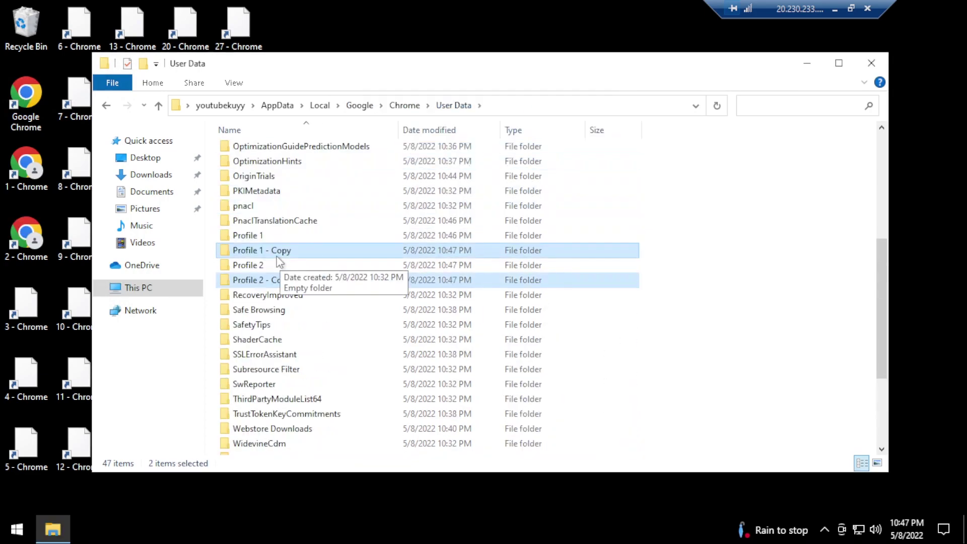
left_click(270, 255)
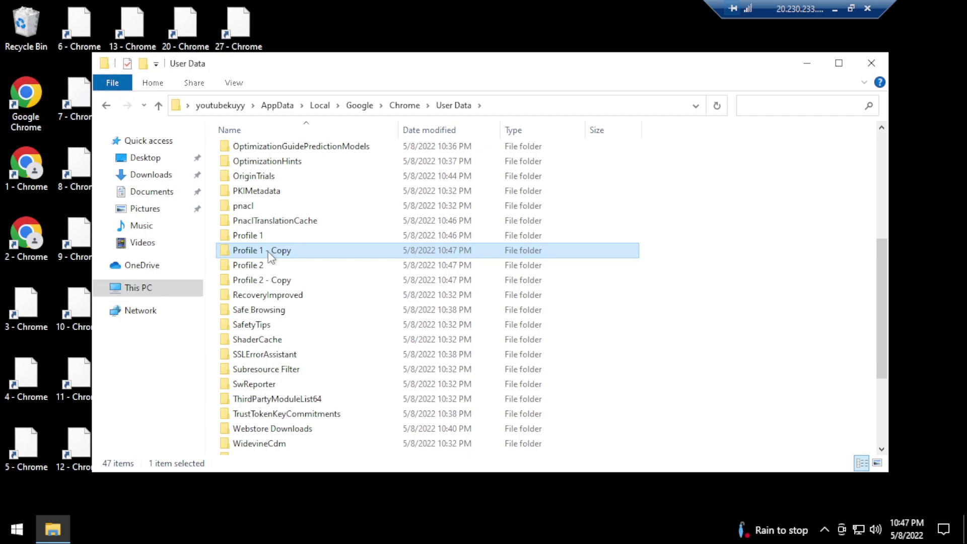
key("F2")
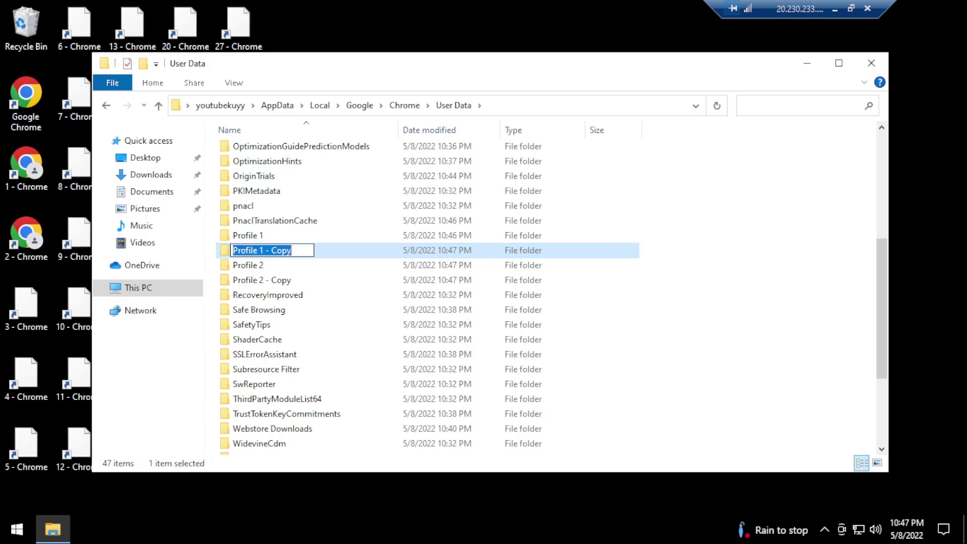
key("End")
key("ctrl+shift+Left")
key("ctrl+shift+Left")
key("ctrl+shift+Left")
type("3")
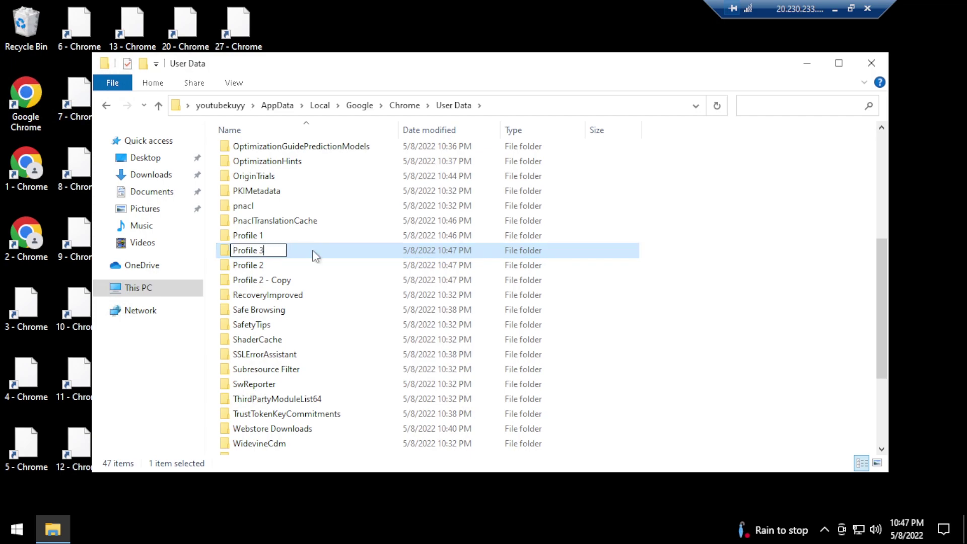
key("Return")
Rename Profile 2 - Copy to Profile 4 and select Profile 1 through Profile 4
left_click(270, 266)
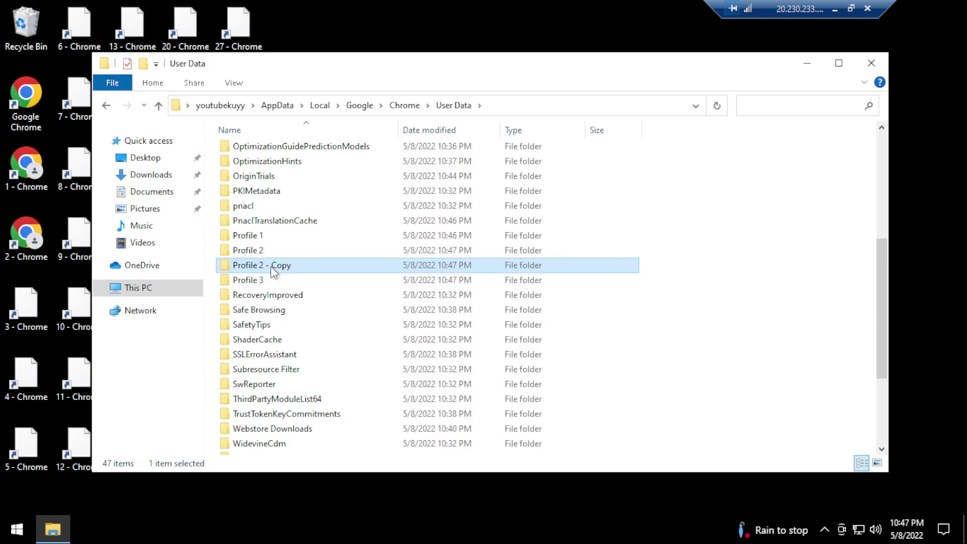
key("F2")
key("End")
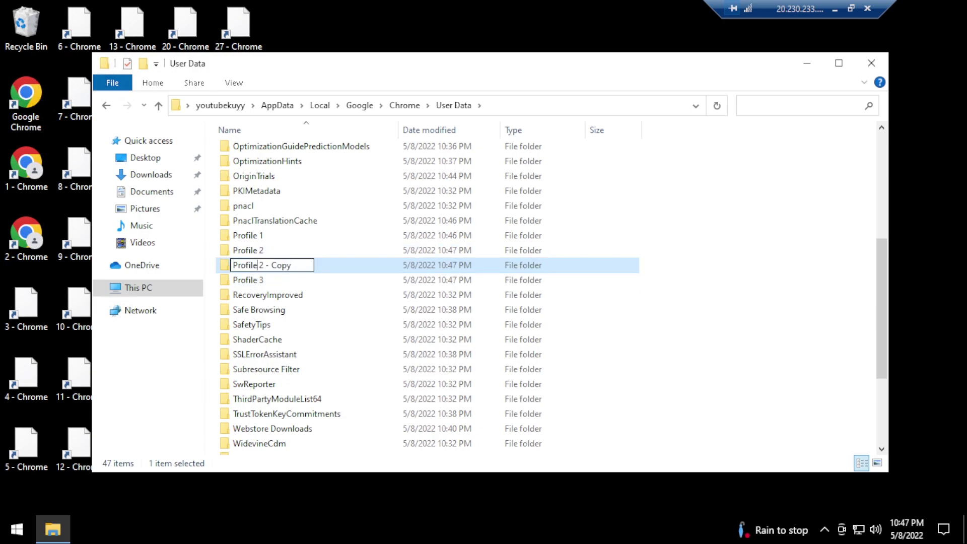
key("ctrl+shift+Left")
key("ctrl+shift+Left")
key("ctrl+shift+Left")
key("BackSpace")
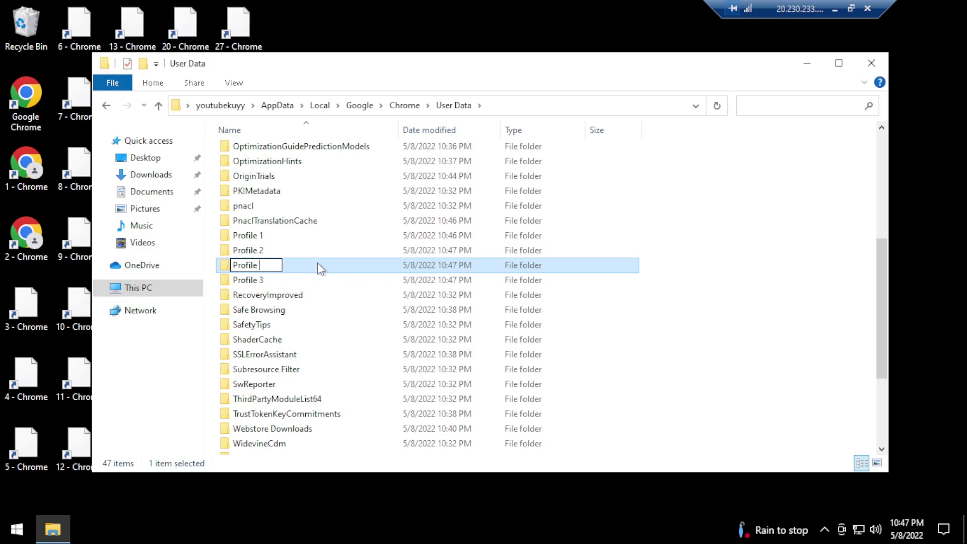
type("4")
key("Return")
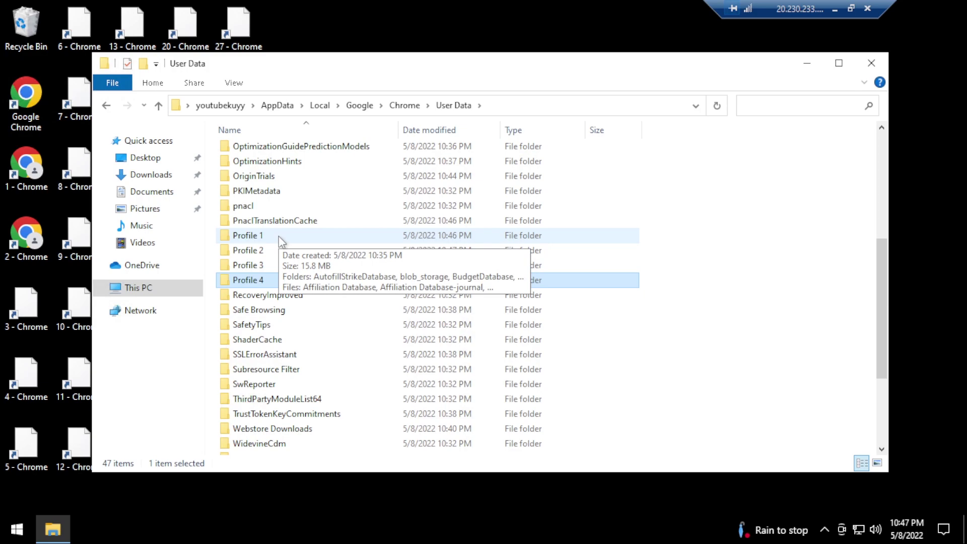
left_click(279, 236, "shift")
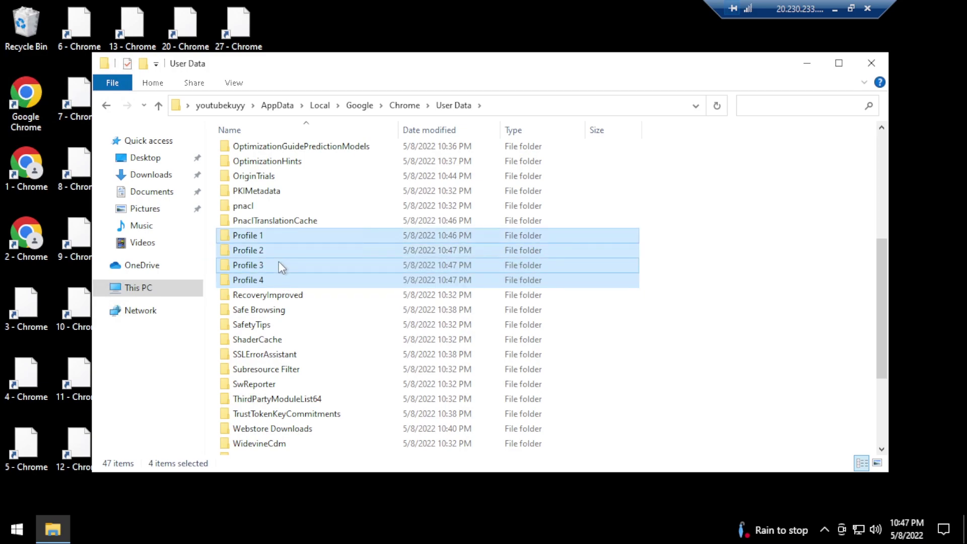
Paste copies of Profile 1–4 and rename the first two copies Profile 5 and Profile 6
key("ctrl+v")
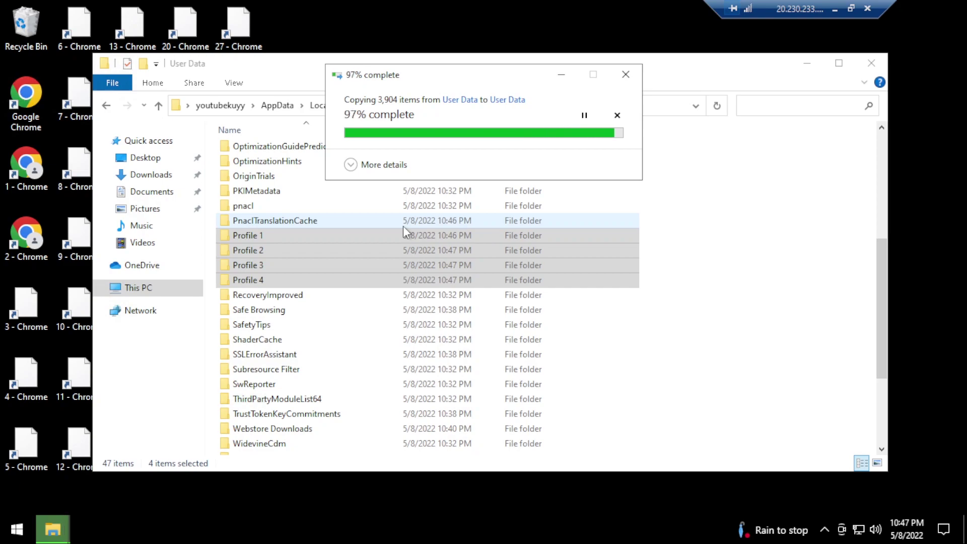
scroll(263, 240, "up", 5)
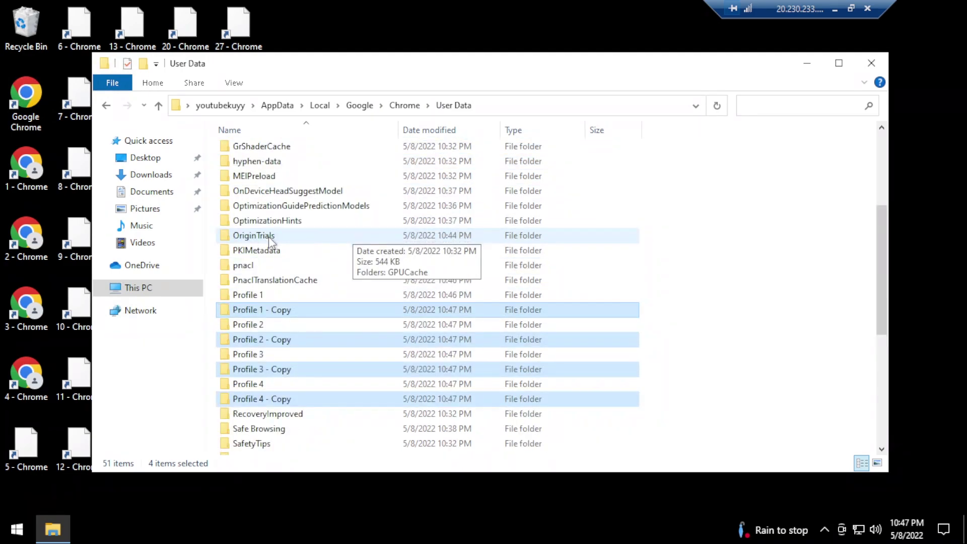
left_click(280, 310)
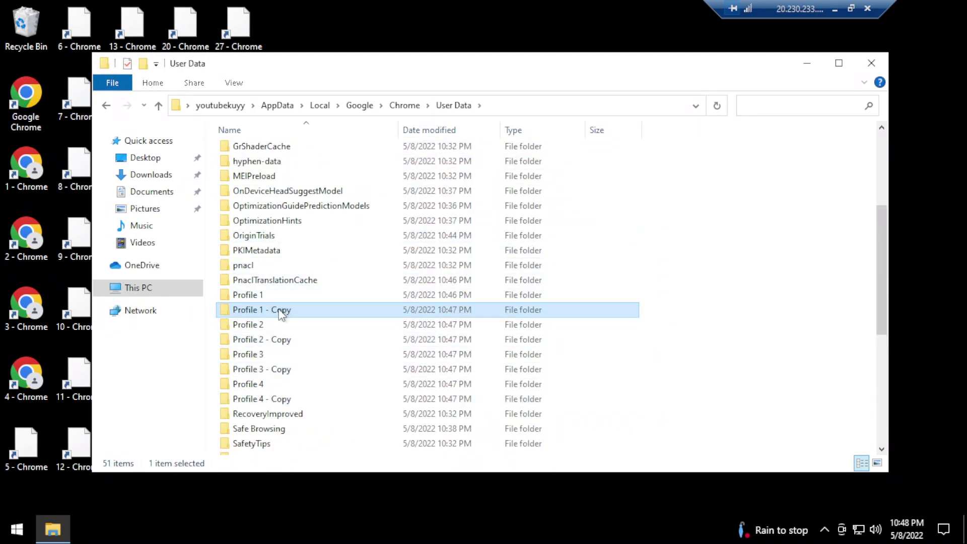
key("F2")
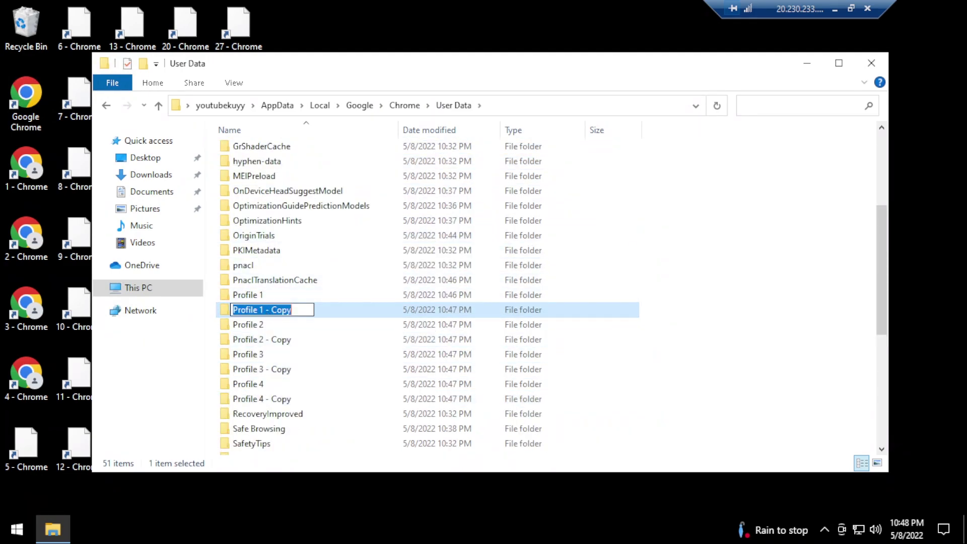
key("End")
key("BackSpace")
key("BackSpace")
key("BackSpace")
key("BackSpace")
key("BackSpace")
key("BackSpace")
key("BackSpace")
key("BackSpace")
type("5")
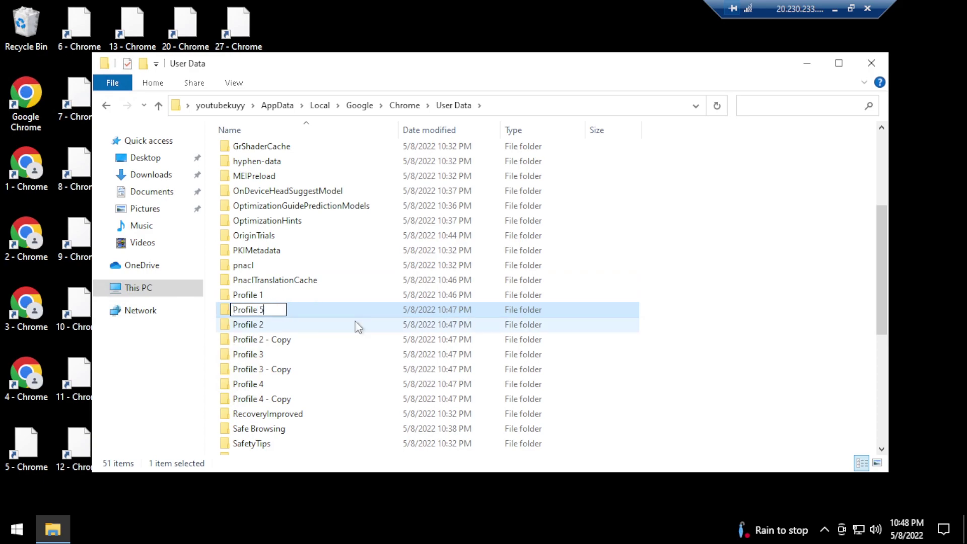
key("Return")
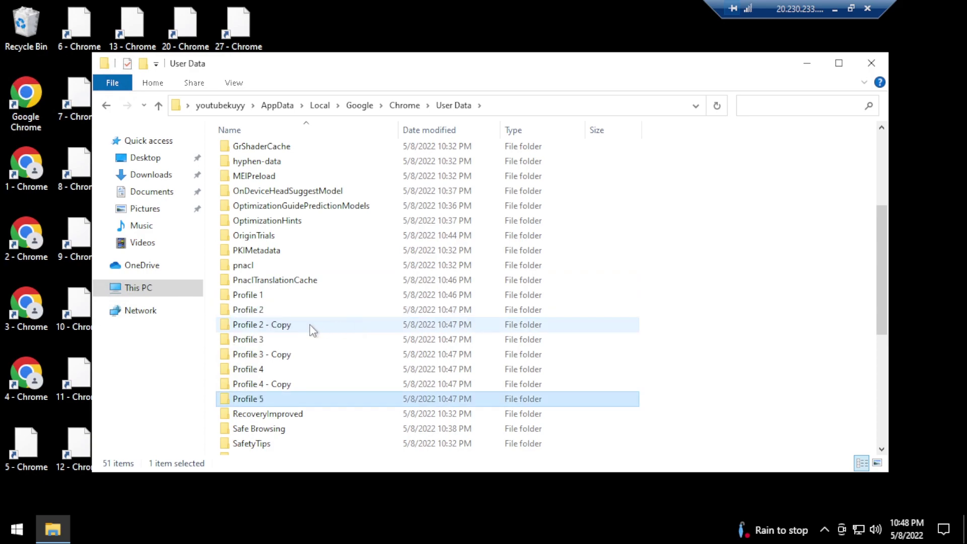
left_click(311, 328)
key("F2")
left_click_drag(259, 325, 329, 331)
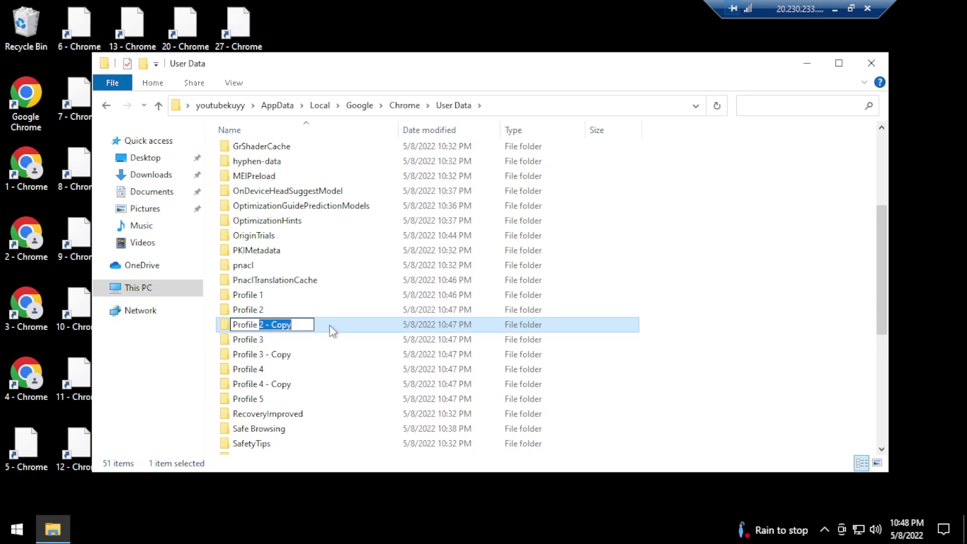
type("6")
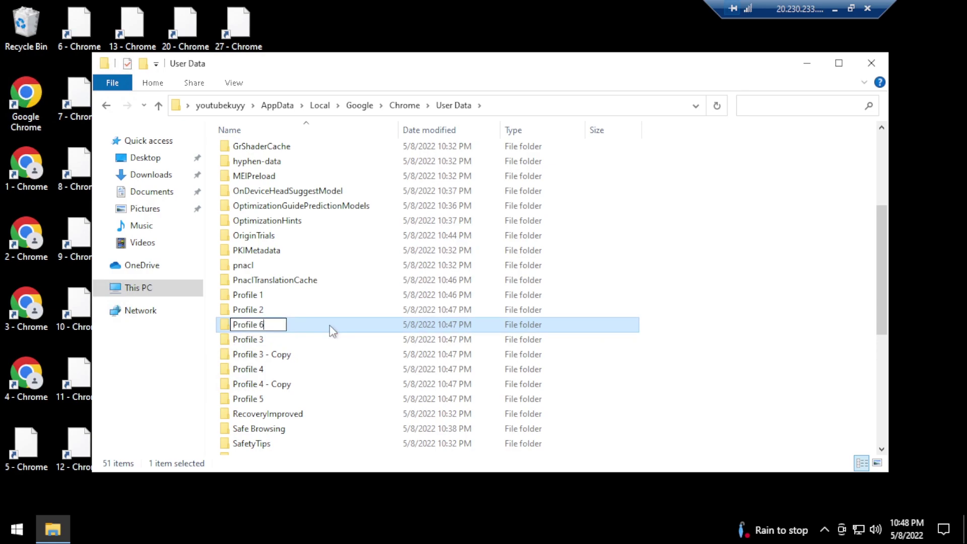
key("Return")
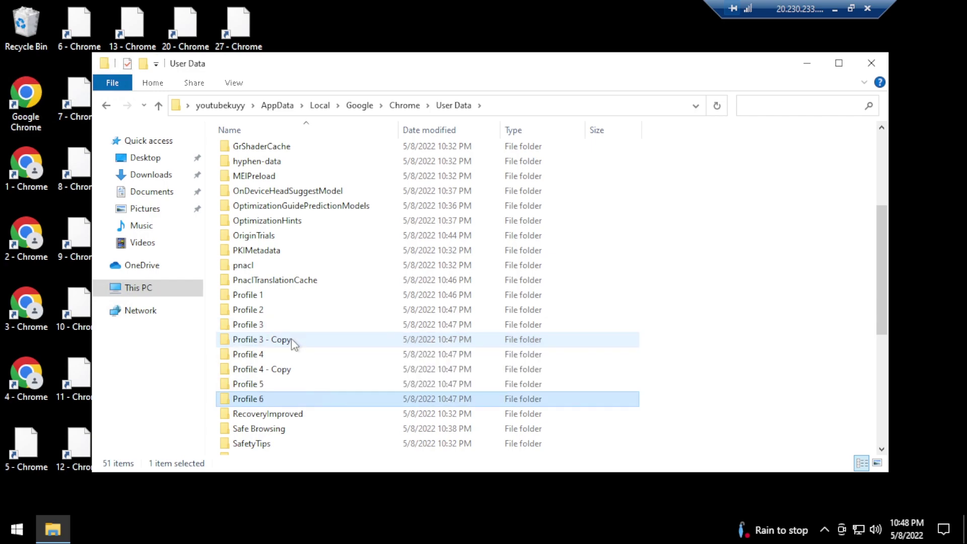
Rename the remaining copies Profile 7 and Profile 8, then minimise File Explorer
left_click(291, 339)
key("F2")
left_click_drag(259, 339, 322, 341)
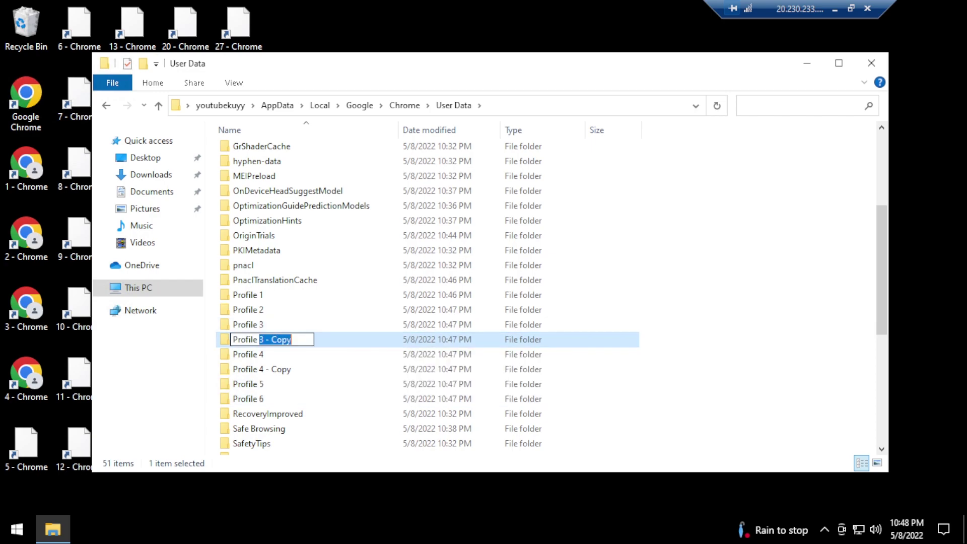
type("7")
key("Return")
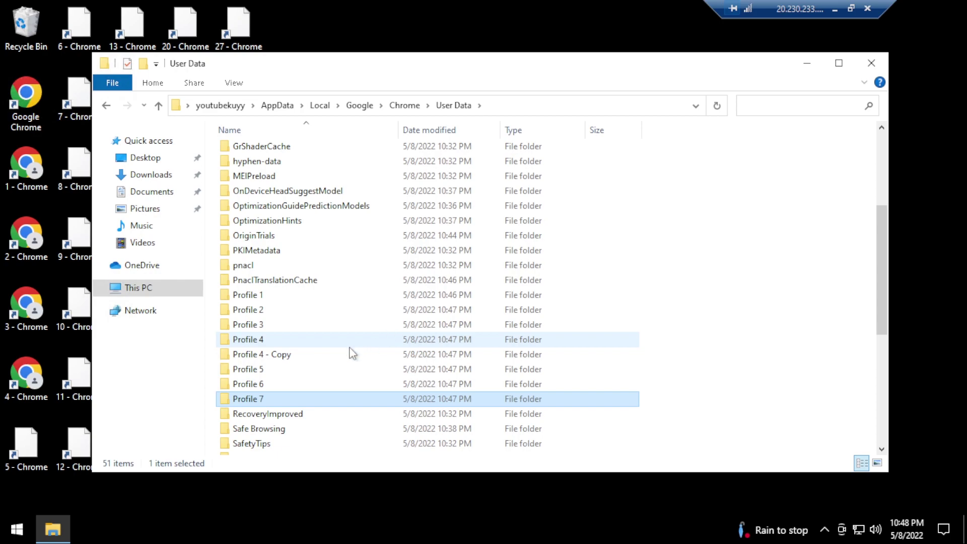
left_click(321, 355)
key("F2")
left_click(258, 354)
left_click_drag(258, 354, 434, 357)
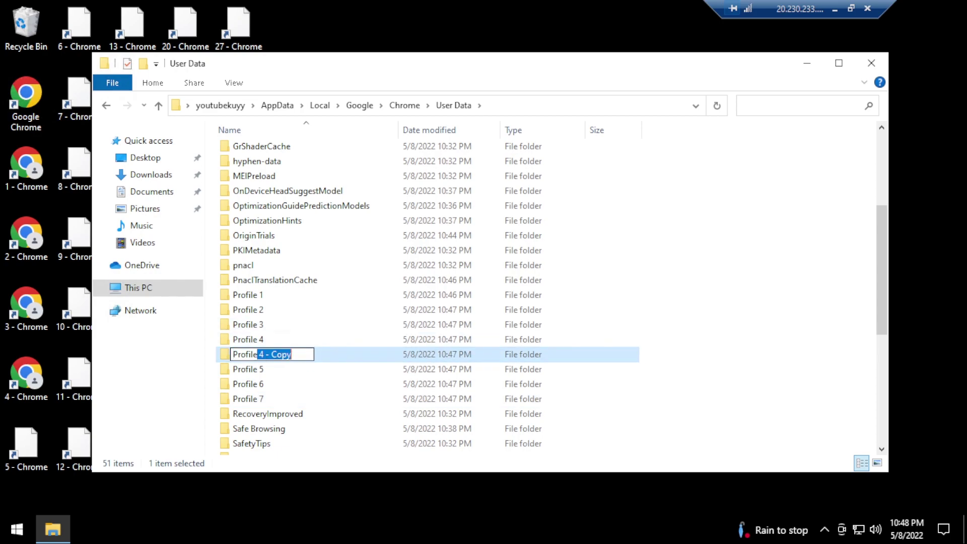
key("BackSpace")
type("8")
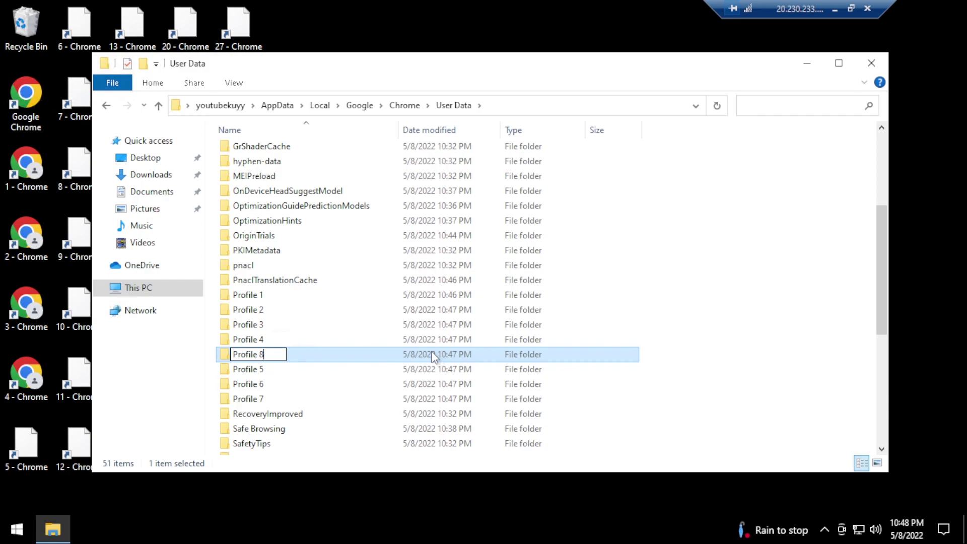
key("Return")
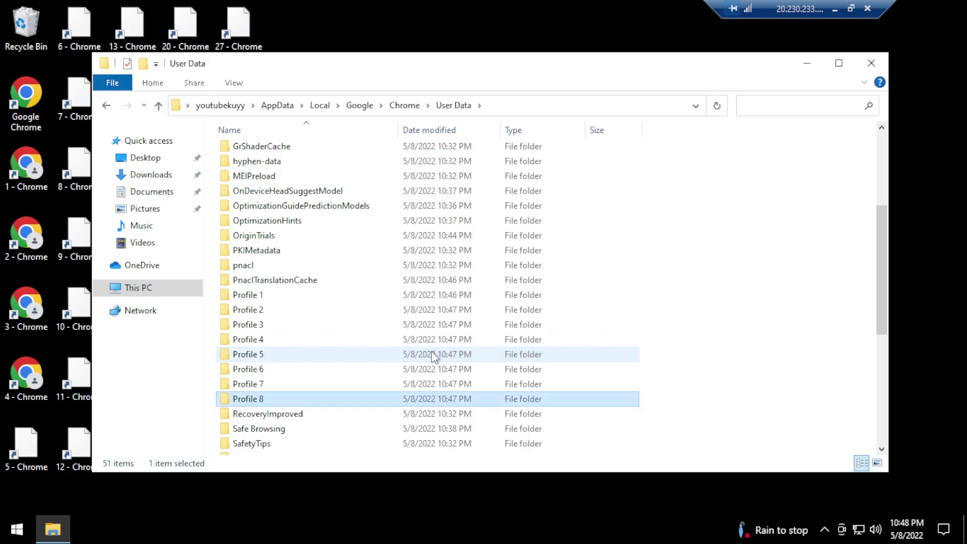
left_click(806, 63)
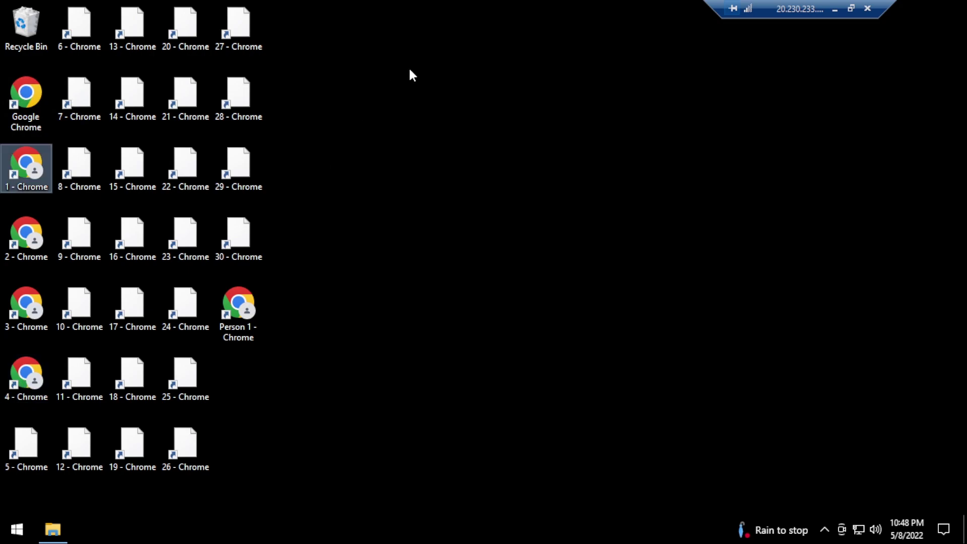
Refresh the desktop and launch the 2 - Chrome shortcut, allowing it past the security warning
right_click(385, 56)
left_click(428, 97)
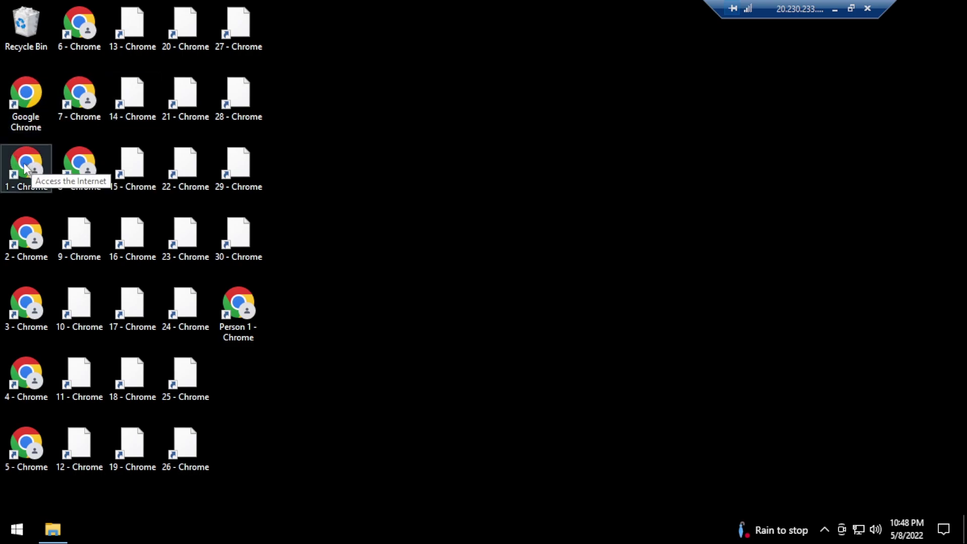
double_click(31, 240)
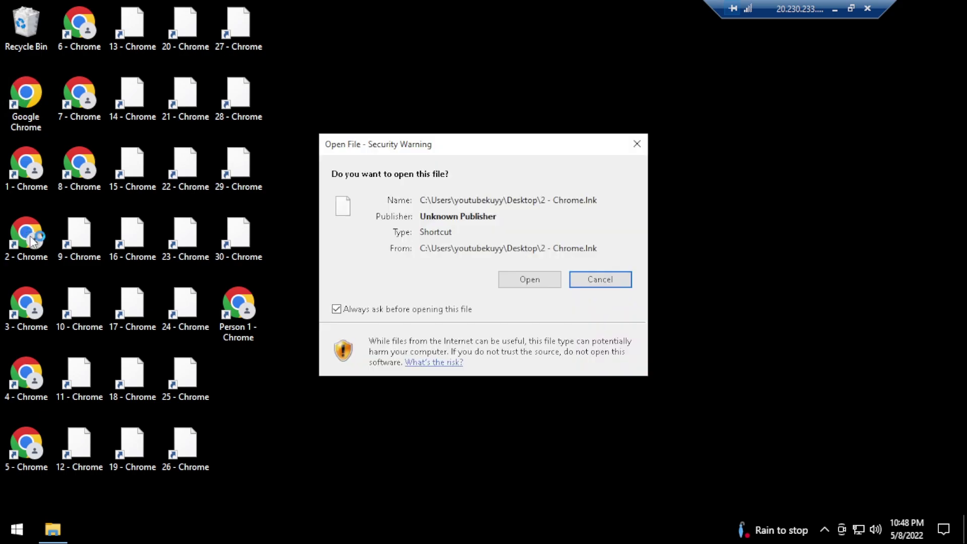
left_click(543, 285)
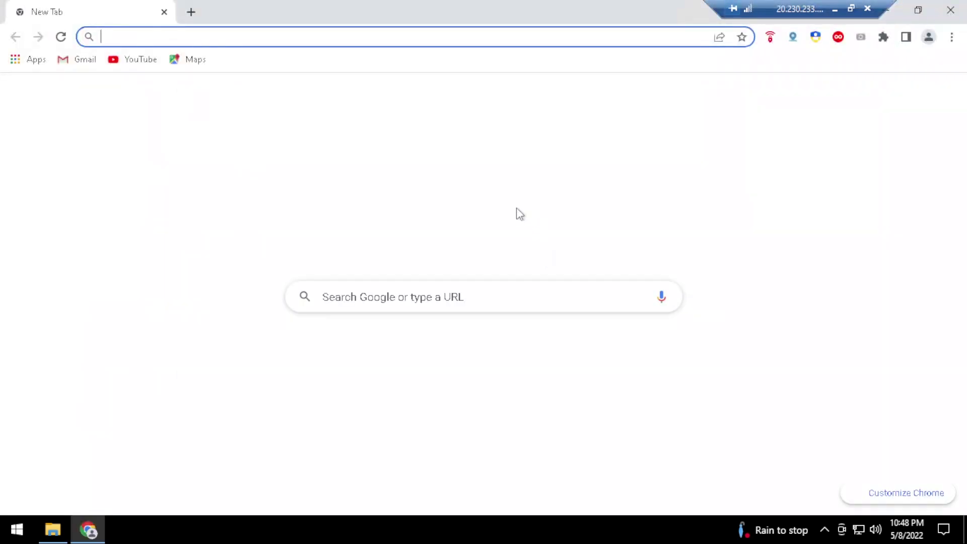
Open Avira Phantom VPN and scroll through its virtual location list from Nearest location
left_click_drag(797, 5, 595, 5)
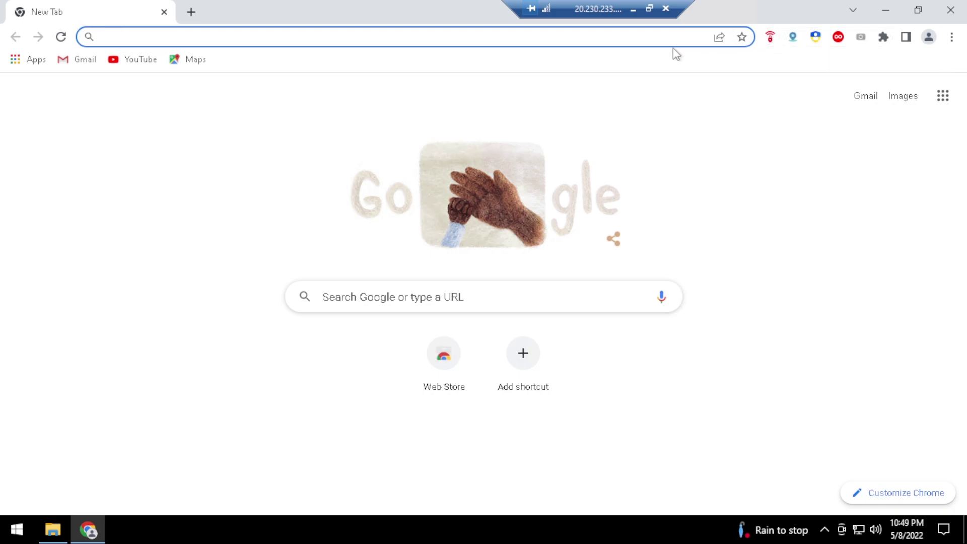
left_click(769, 39)
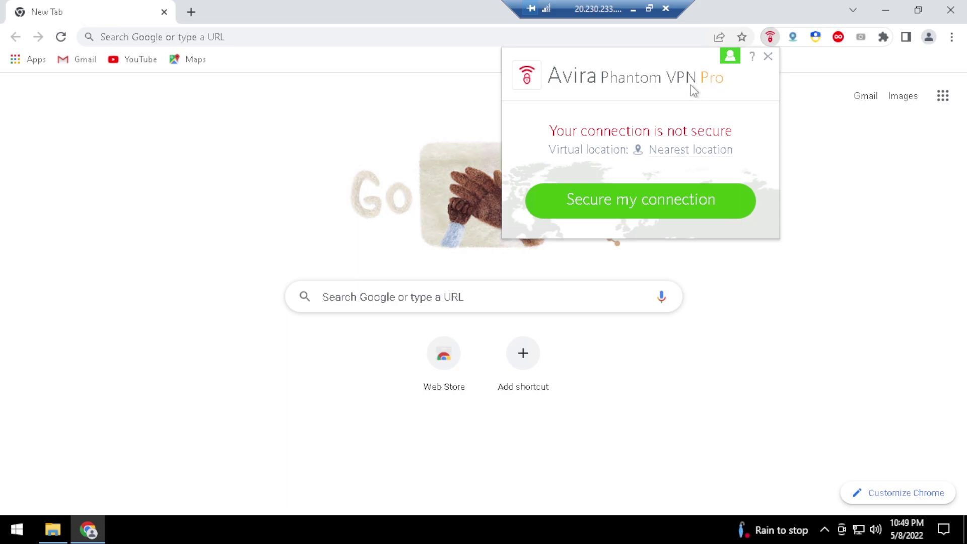
left_click(710, 152)
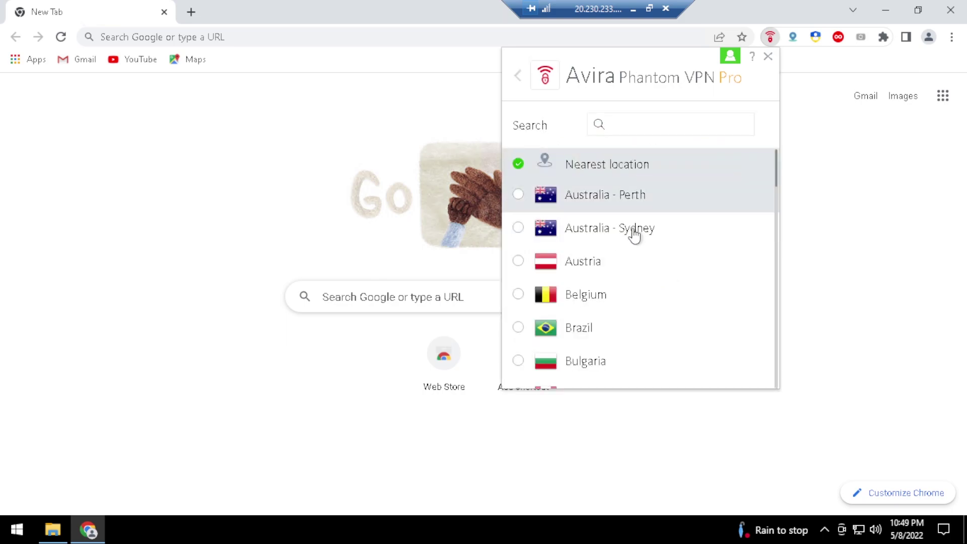
scroll(669, 249, "down", 8)
scroll(682, 256, "down", 15)
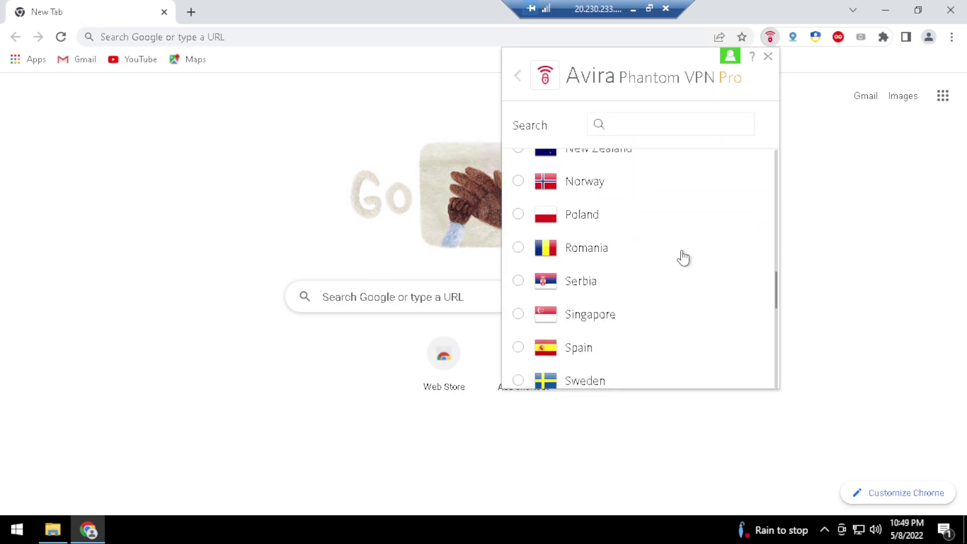
scroll(688, 257, "up", 6)
scroll(692, 257, "up", 15)
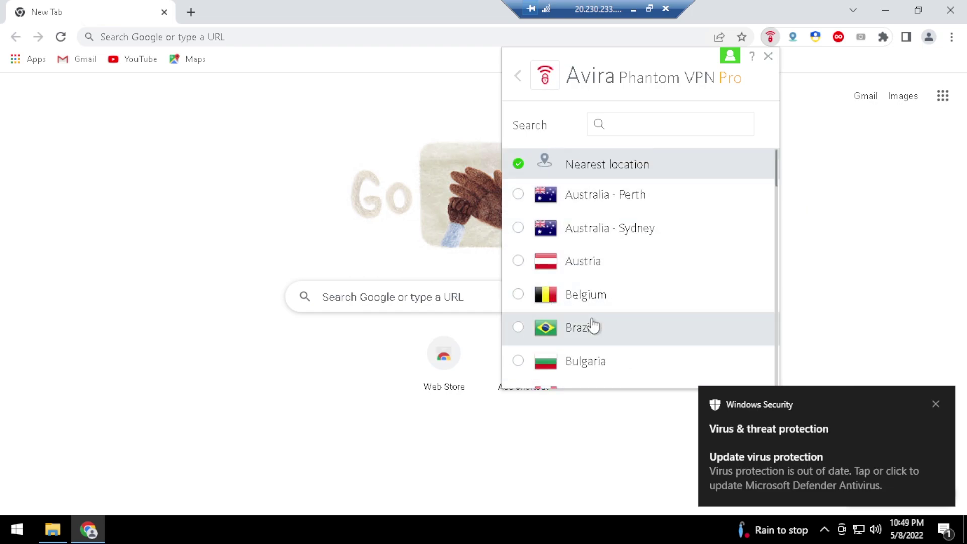
Close the VPN popup and Chrome window, then relaunch Chrome from the '1 - Chrome' shortcut
left_click(854, 222)
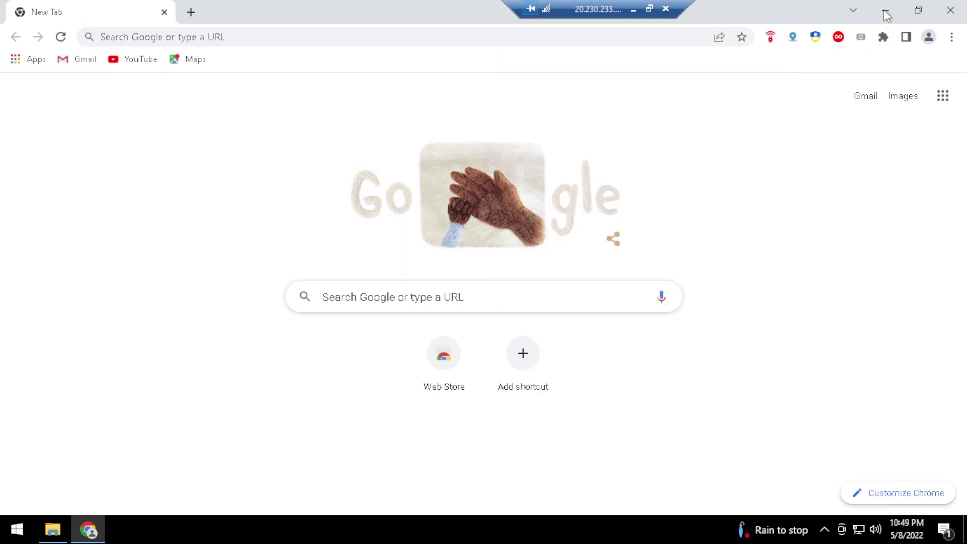
left_click(950, 10)
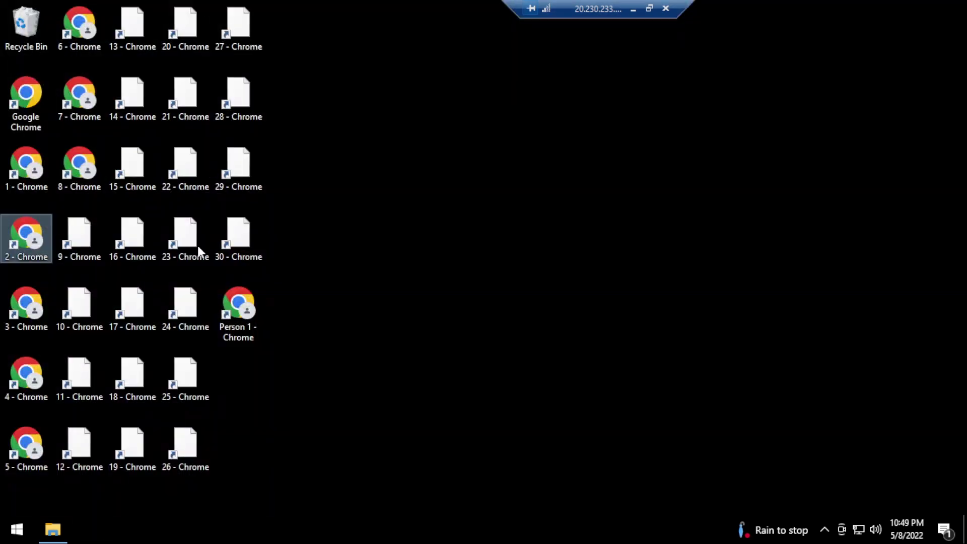
double_click(16, 169)
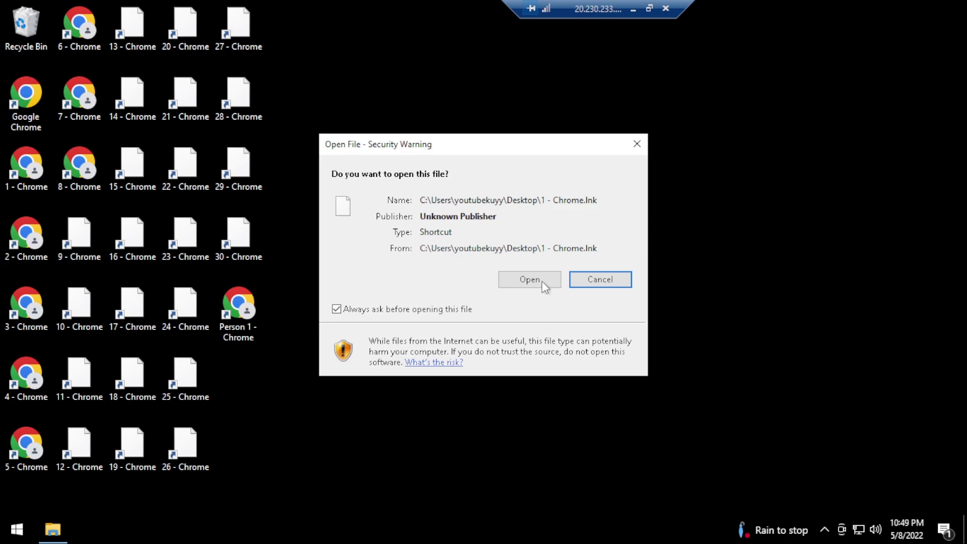
left_click(541, 280)
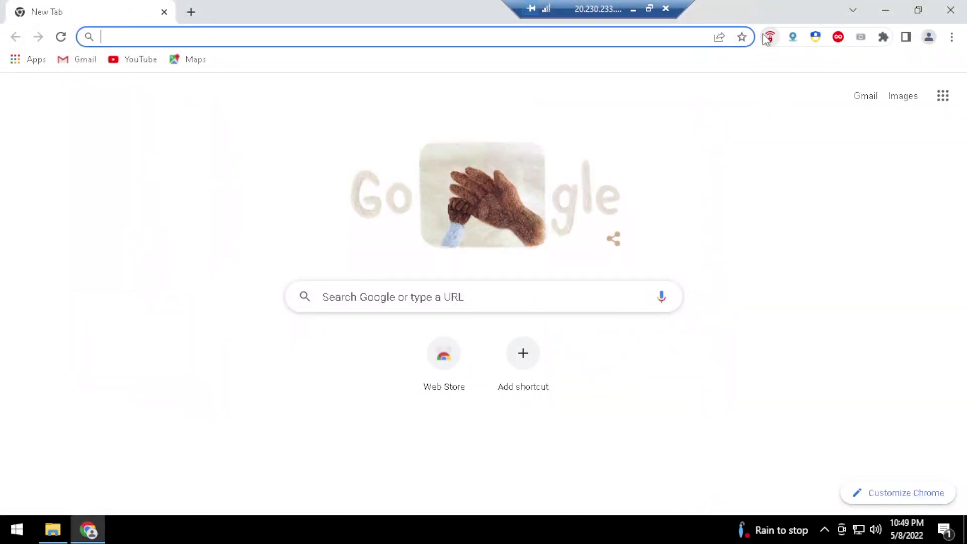
Connect Avira Phantom VPN with the virtual location set to Australia - Perth
left_click(770, 37)
left_click(688, 151)
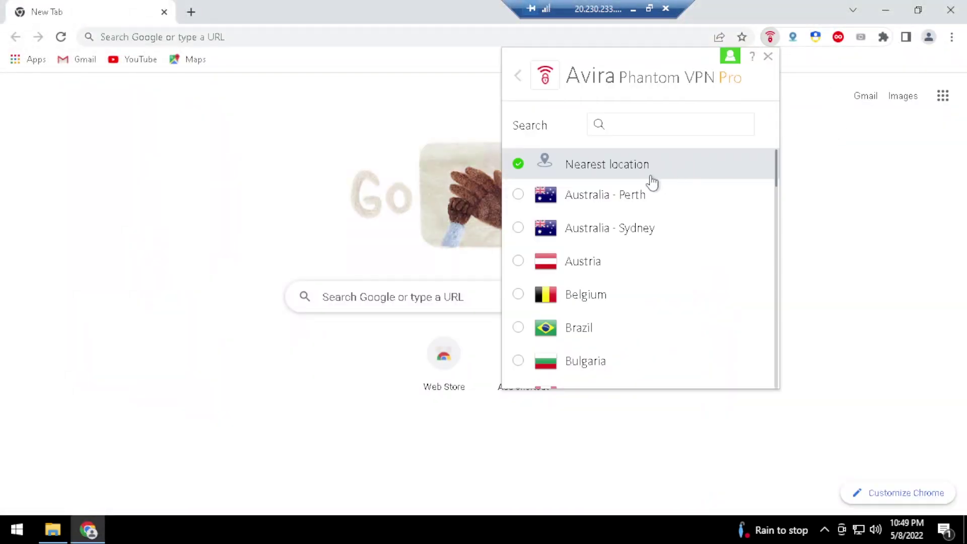
left_click(599, 202)
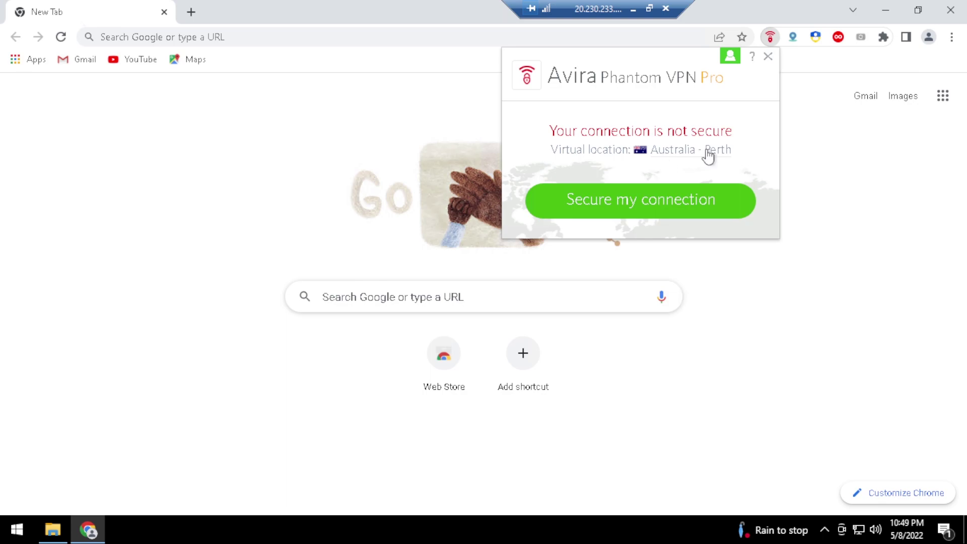
left_click(701, 209)
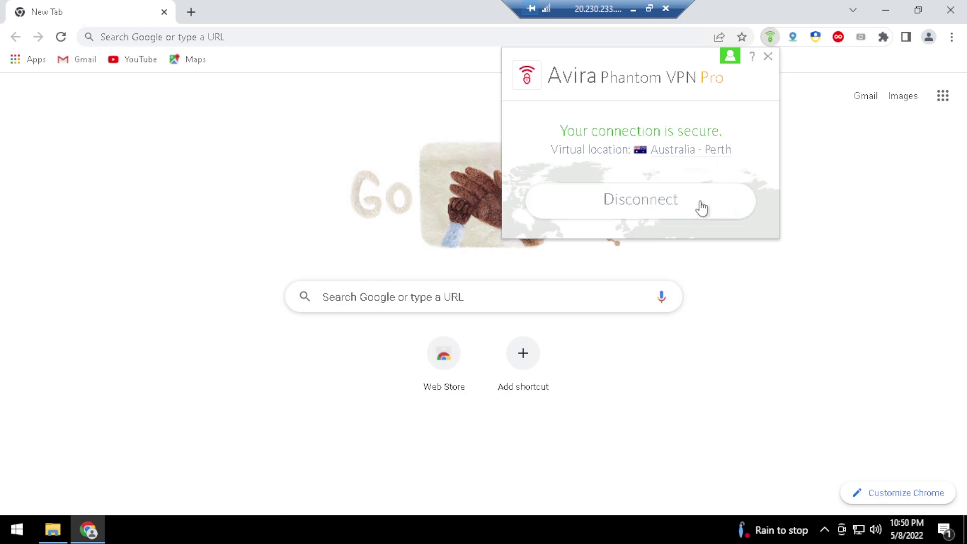
Update Spoof Timezone from the IP to Australia/Perth, then disconnect the Avira VPN
right_click(793, 38)
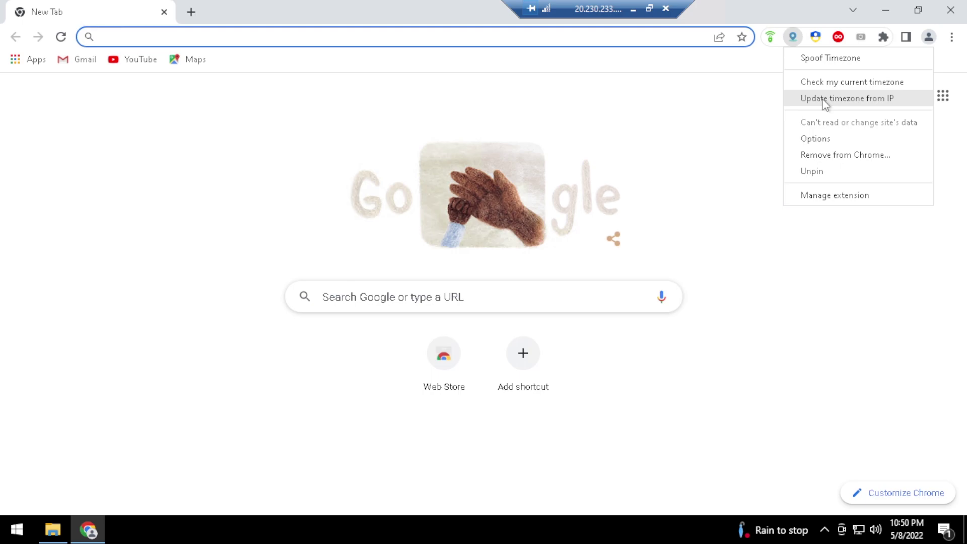
left_click(824, 100)
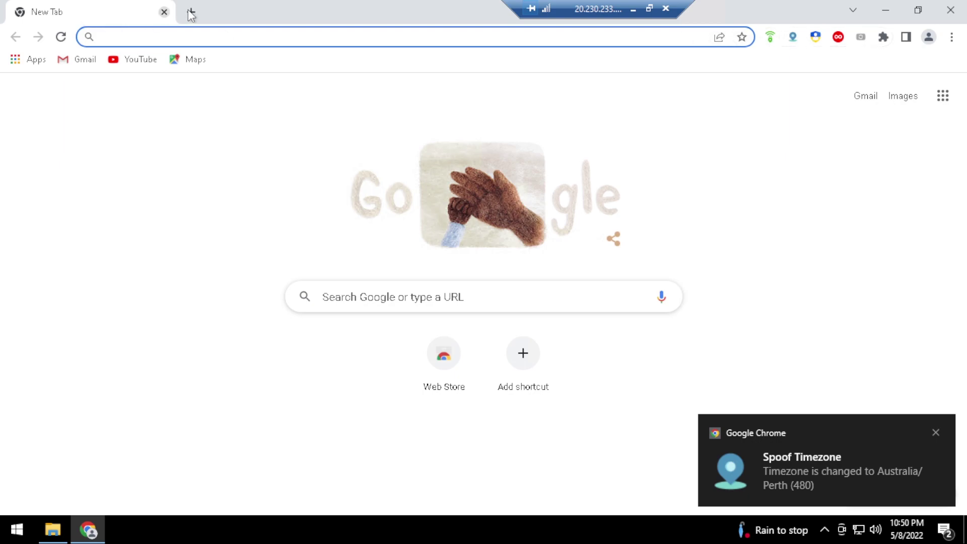
left_click(770, 37)
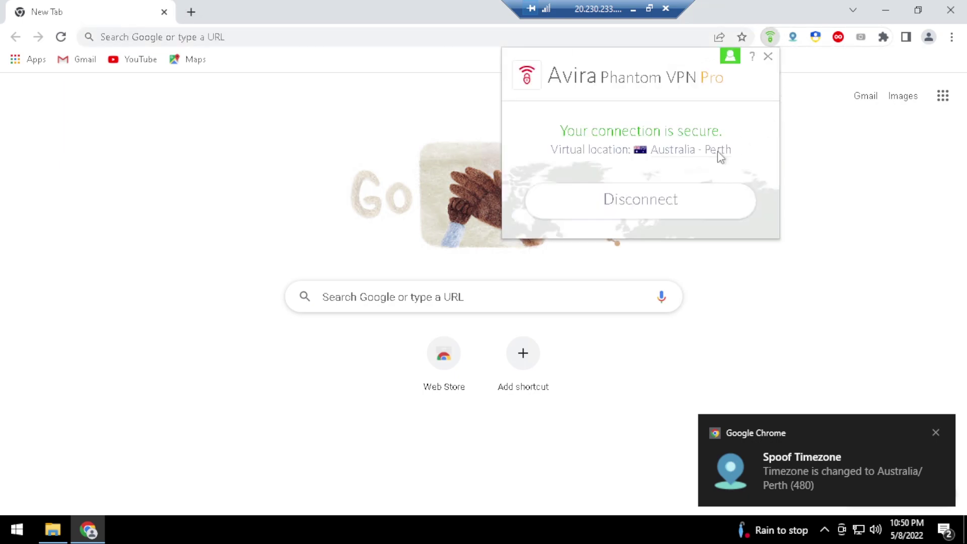
left_click(687, 200)
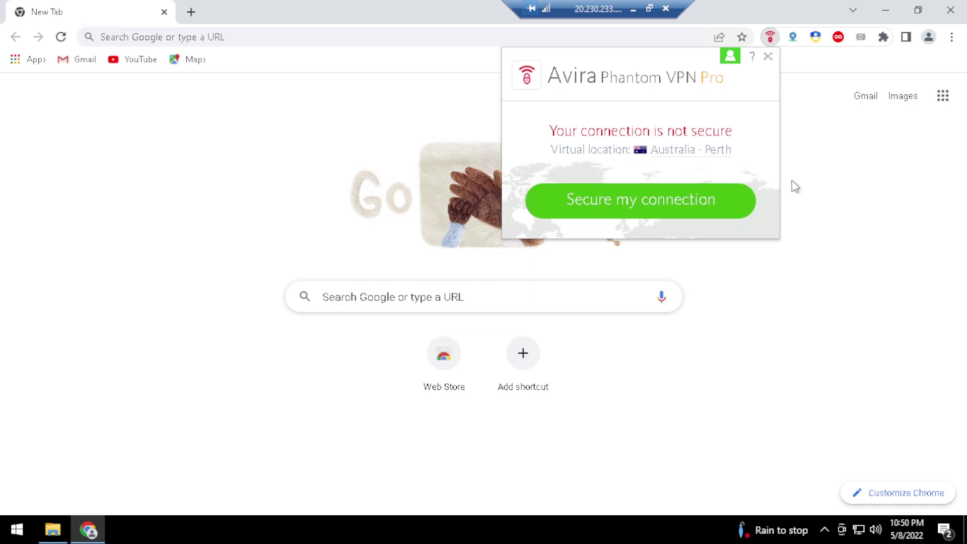
Clear all browsing data, check the Spoof Timezone status, and open a new tab
key("ctrl+shift+Delete")
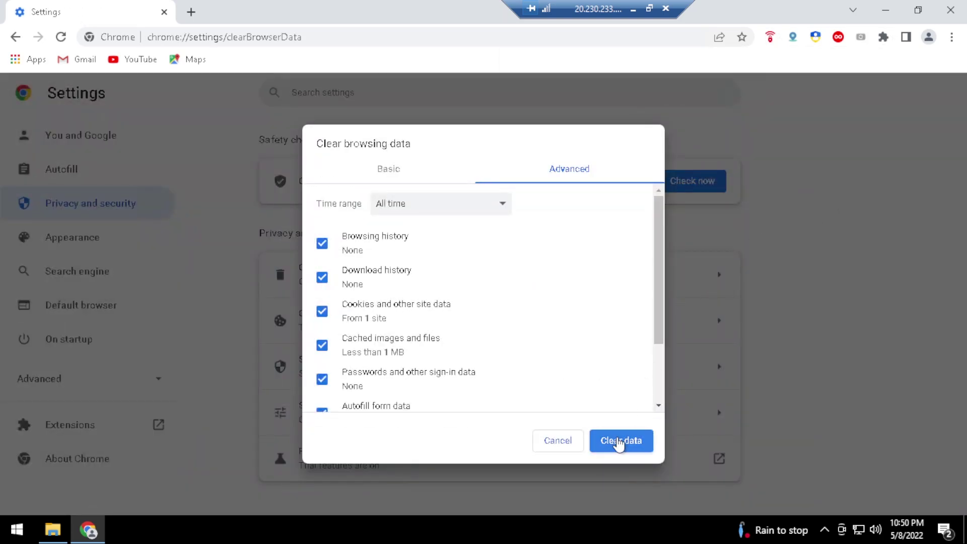
left_click(619, 441)
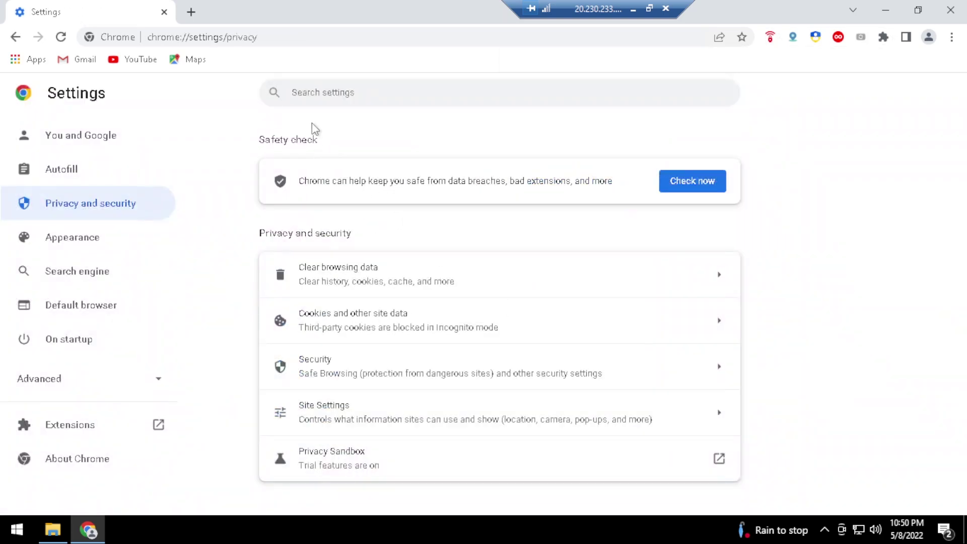
left_click(794, 41)
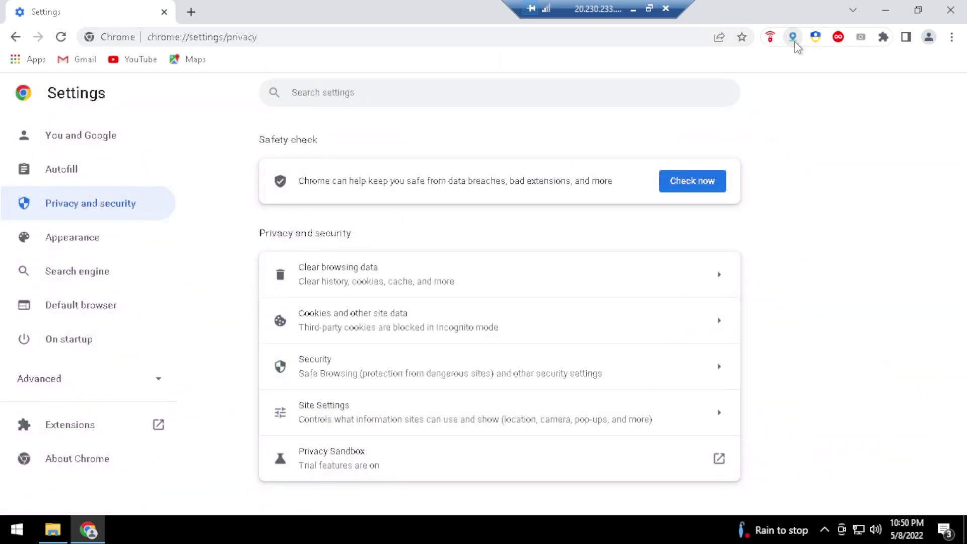
left_click(191, 12)
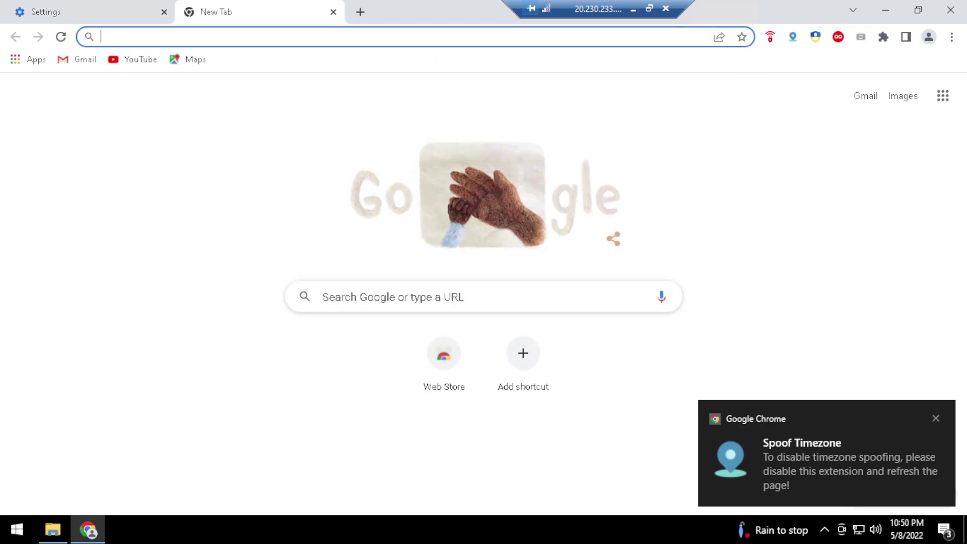
Search for whoer, open Whoer.net, and close its access-denied tab
type("whoer")
key("Return")
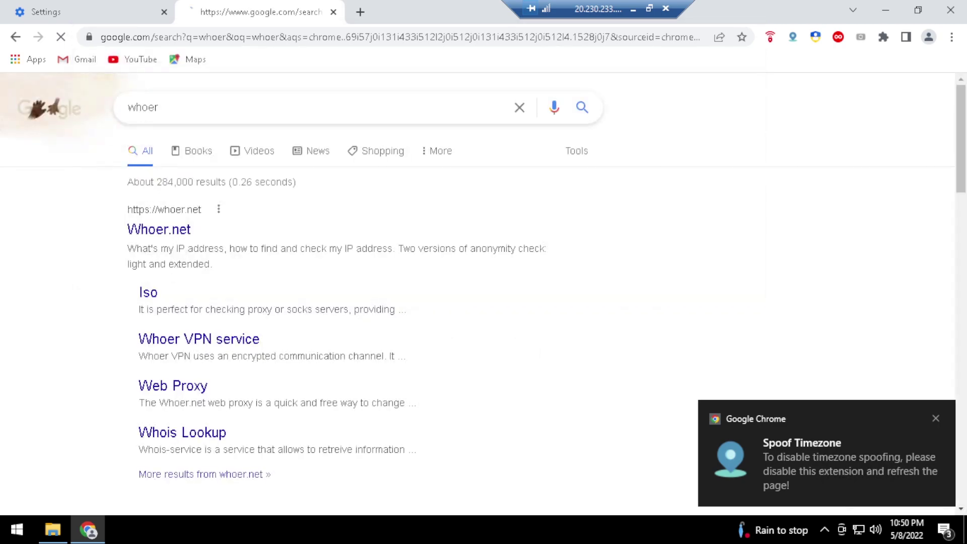
left_click(132, 232)
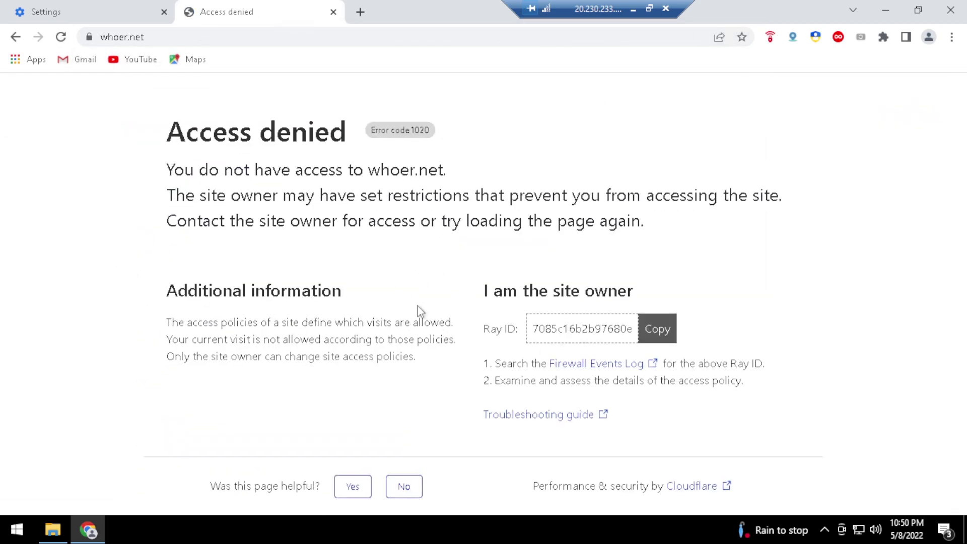
left_click(11, 535)
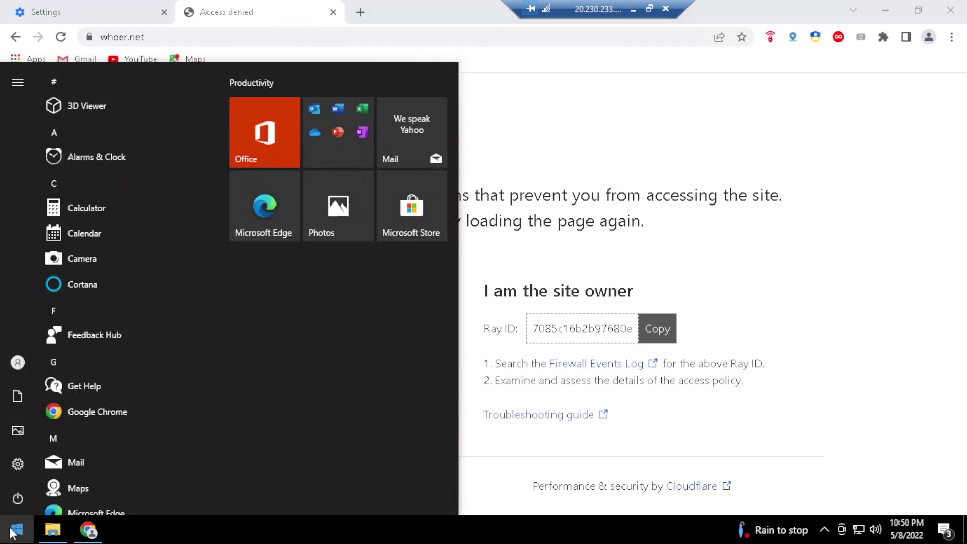
left_click(576, 130)
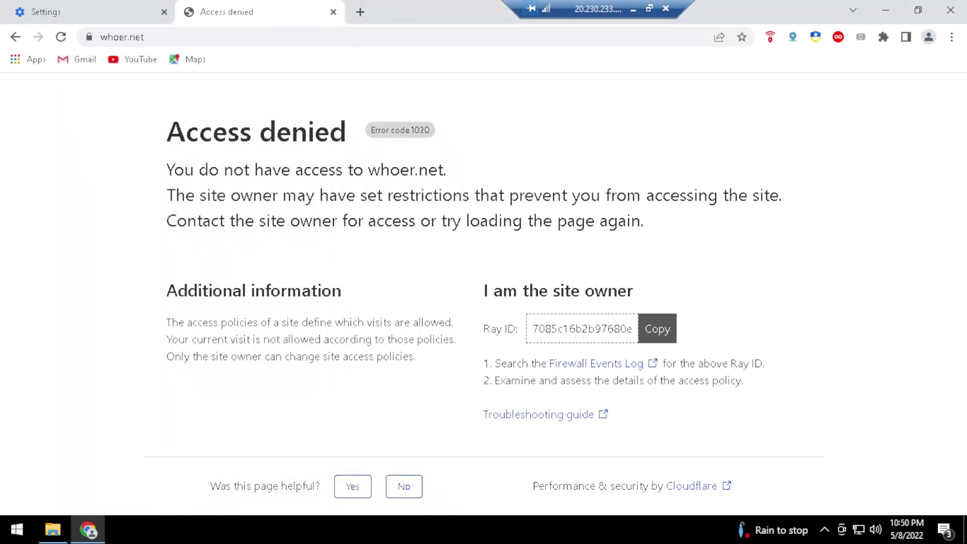
left_click(333, 11)
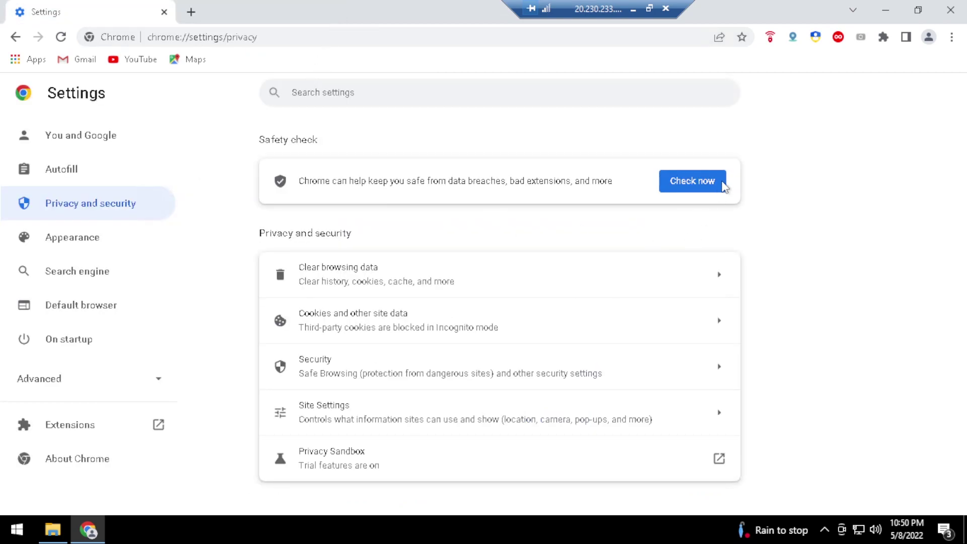
Clear browsing data again, reconnect the VPN, and refresh Spoof Timezone to Australia/Perth from IP
key("ctrl+shift+Delete")
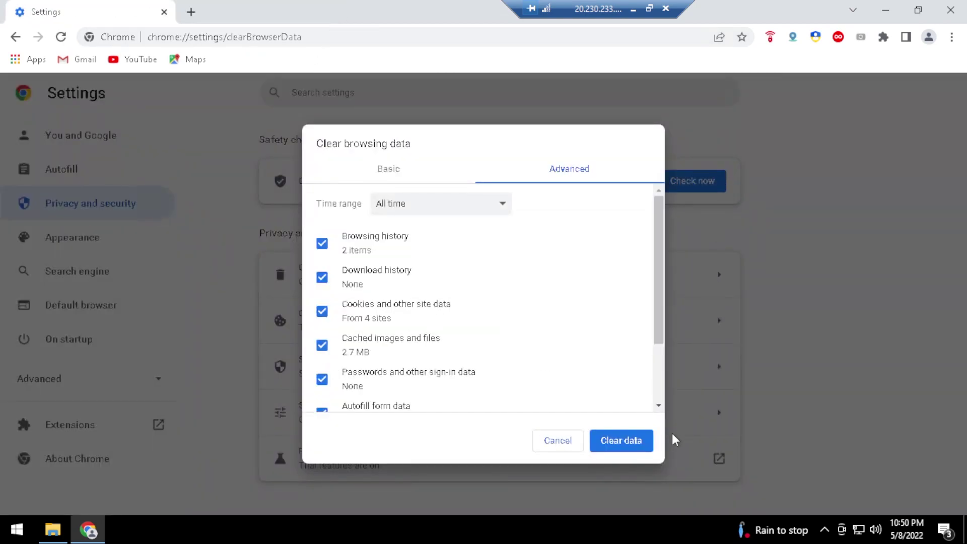
left_click(645, 443)
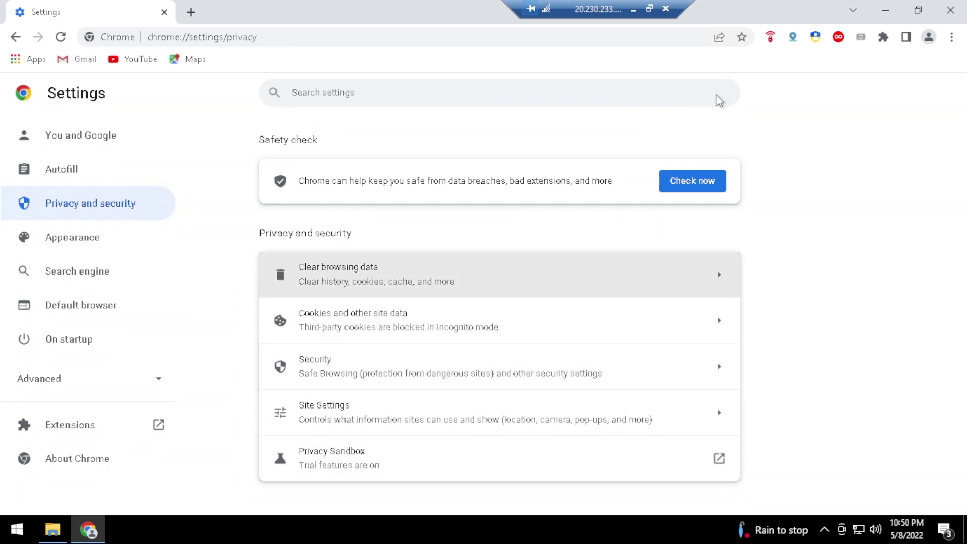
left_click(721, 211)
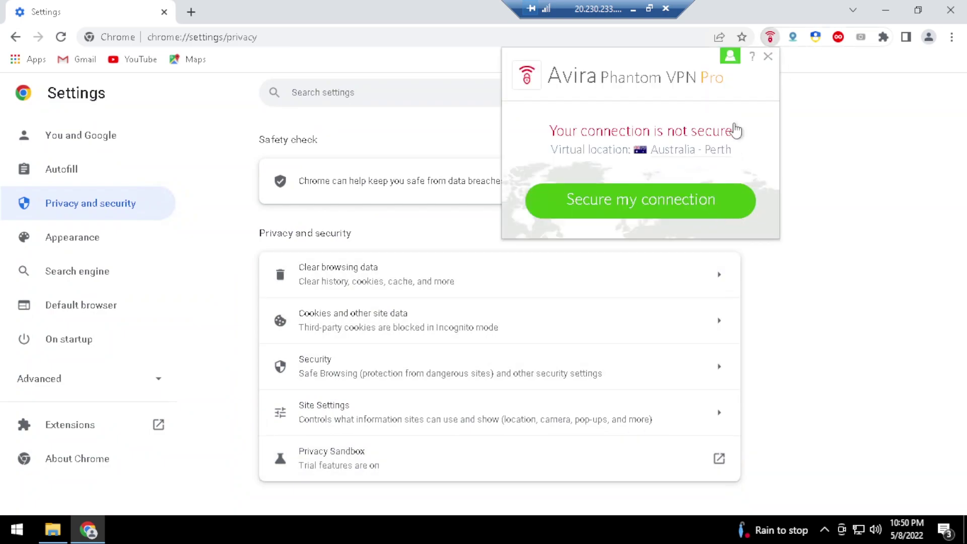
right_click(794, 39)
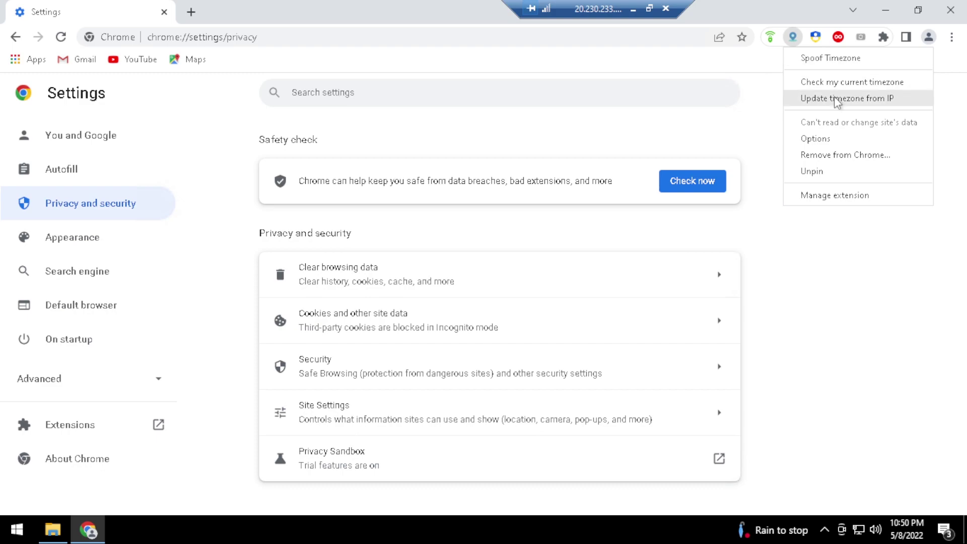
left_click(838, 100)
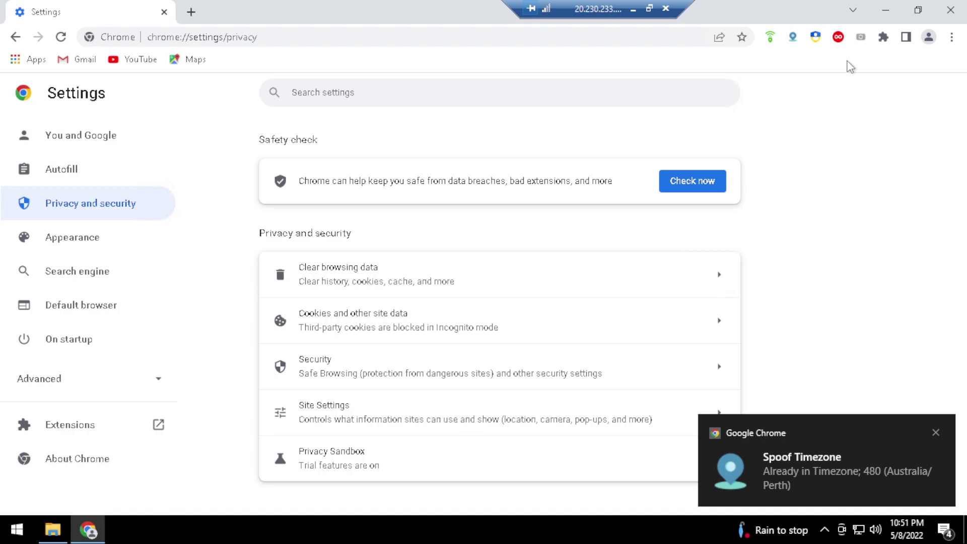
Get a new Random User-Agent reporting Chrome 99.0.4877.190 / Edge 99.0.1082.64, then close the panel
left_click(815, 39)
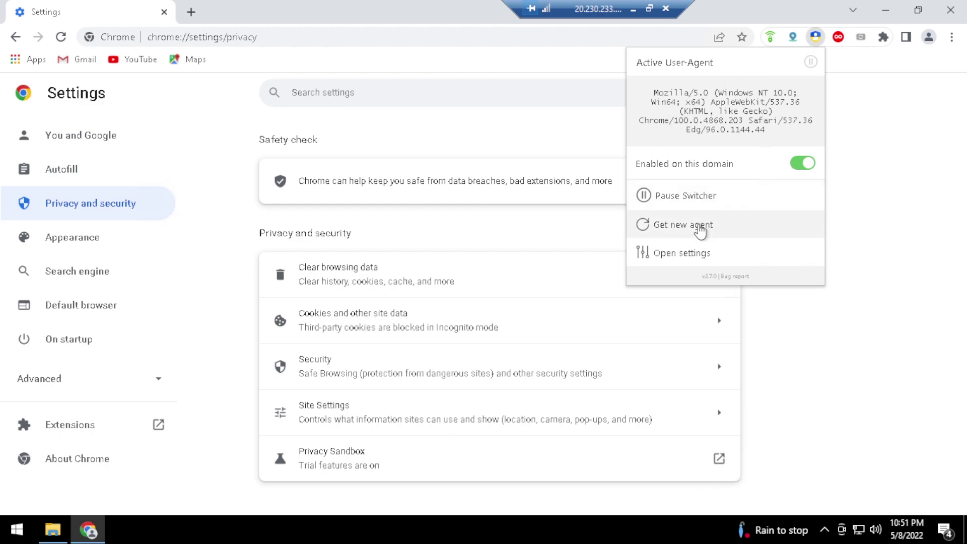
left_click(700, 226)
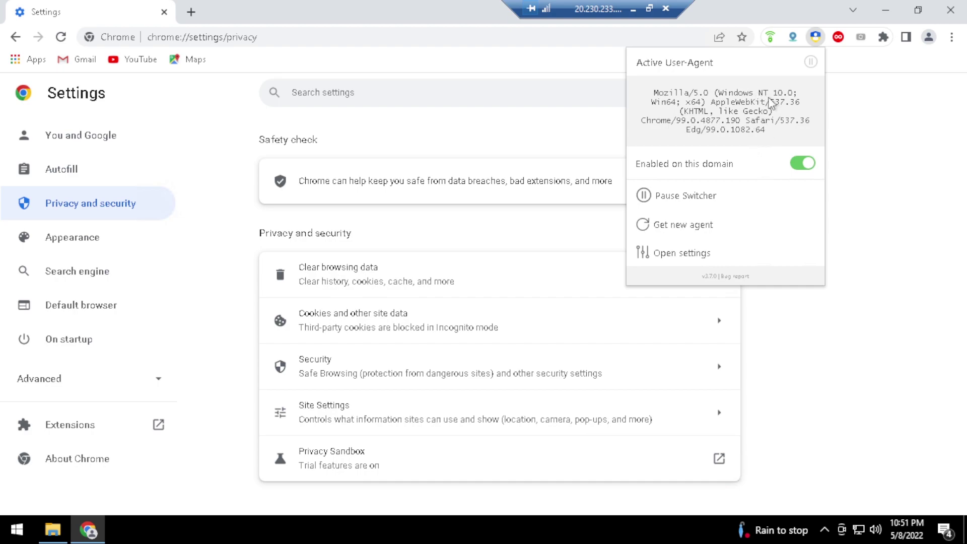
left_click(877, 130)
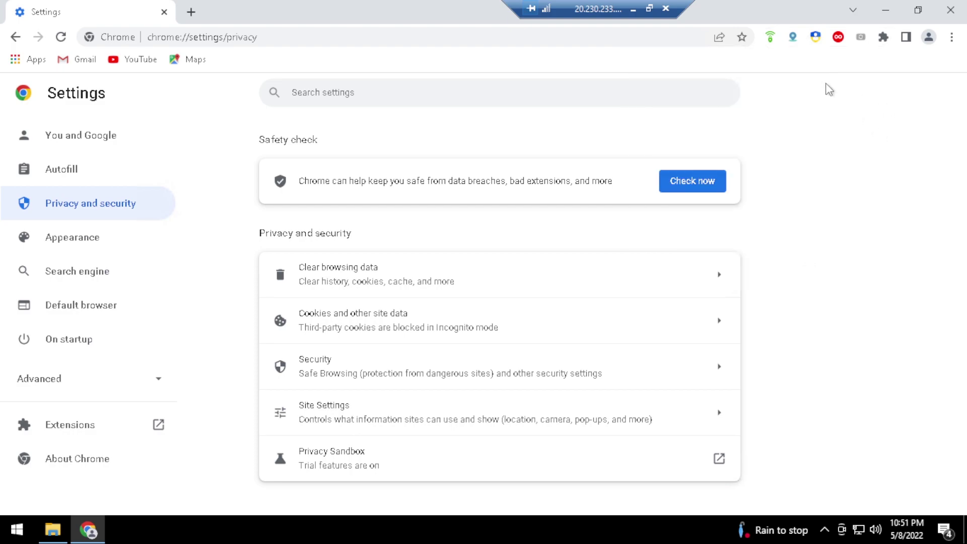
Search Google for 'whoer' and open the Whoer.net result
left_click(202, 36)
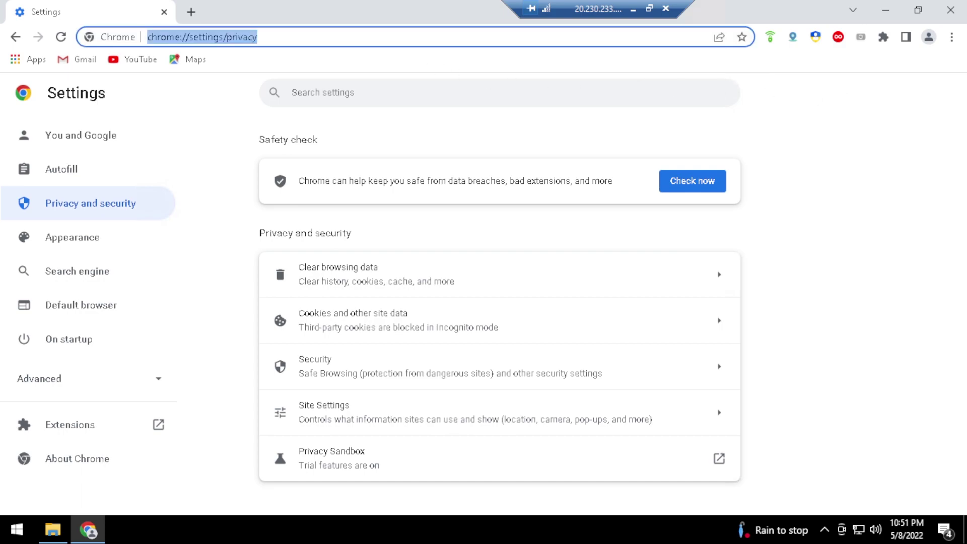
type("w")
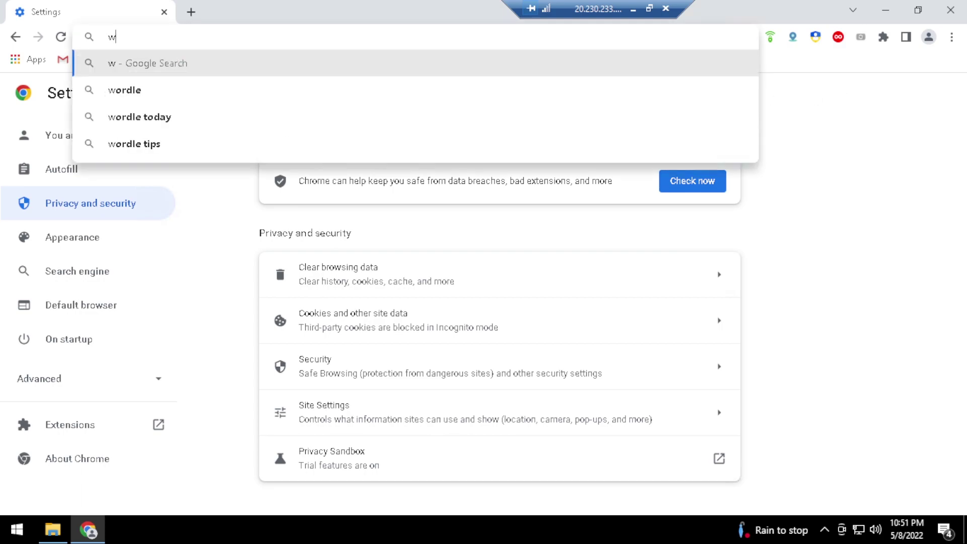
type("oer")
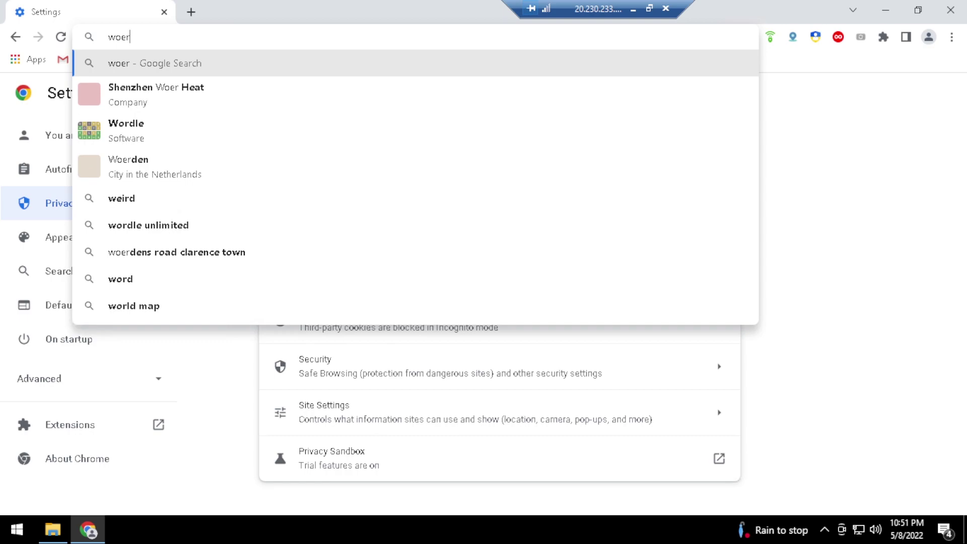
key("BackSpace")
key("BackSpace")
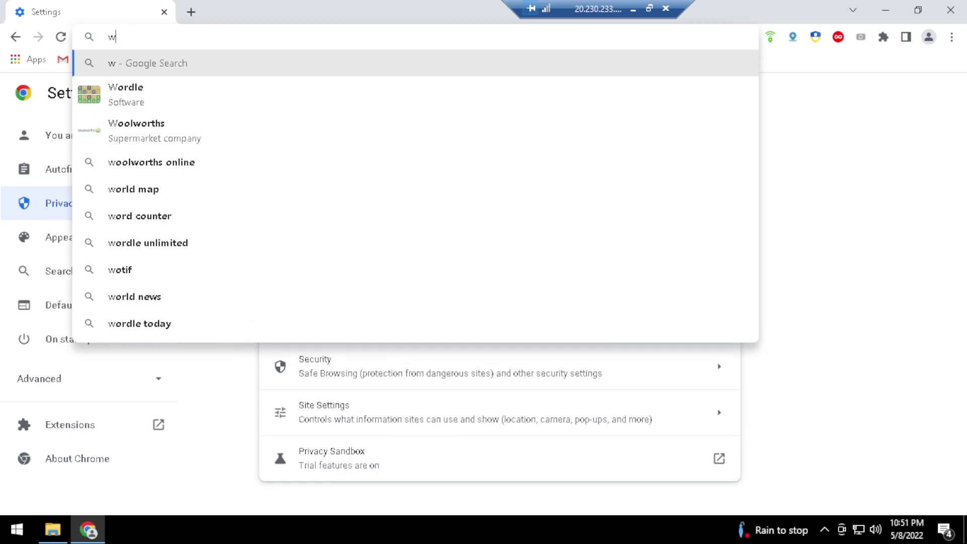
type("hoer")
key("Return")
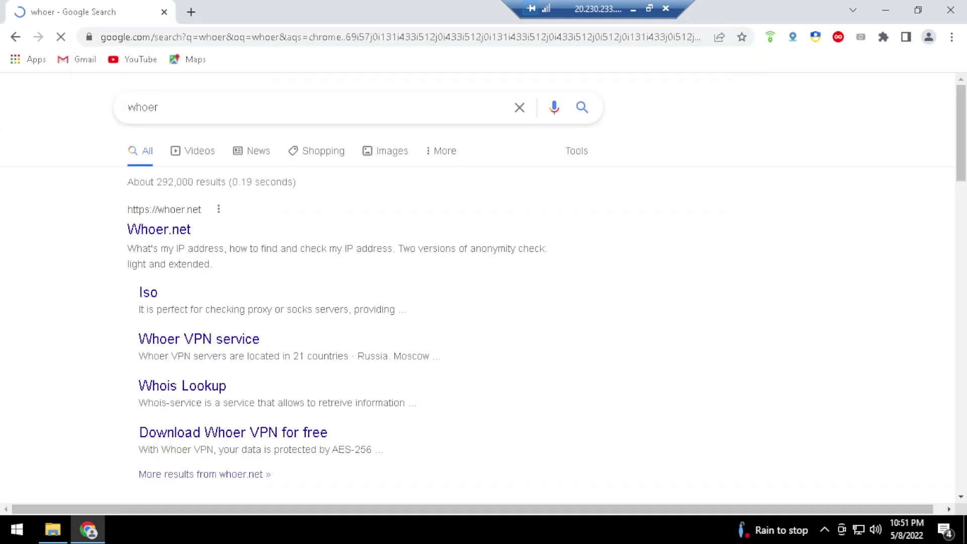
left_click(185, 241)
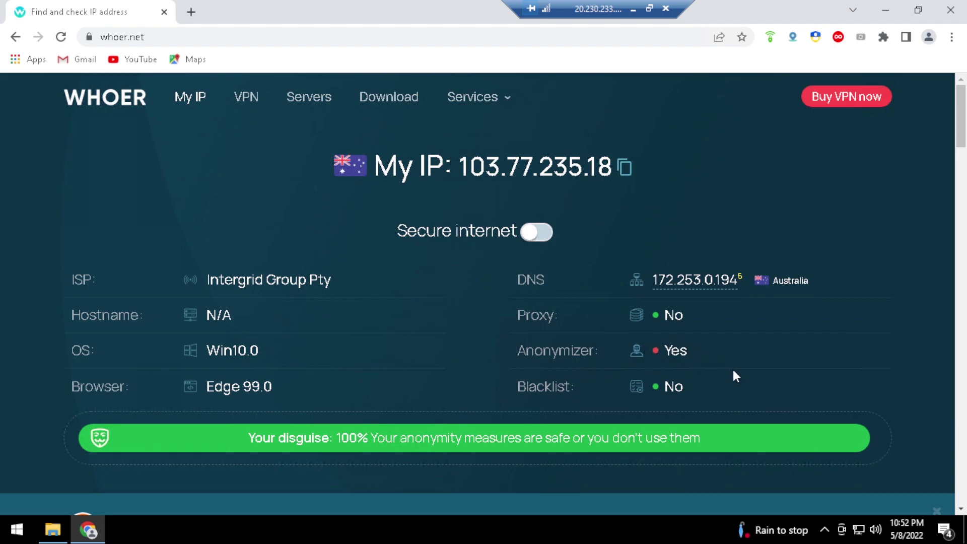
Dismiss the WEB Proxy banner and reload whoer.net to show Australian IP 103.77.235.18
scroll(899, 428, "down", 4)
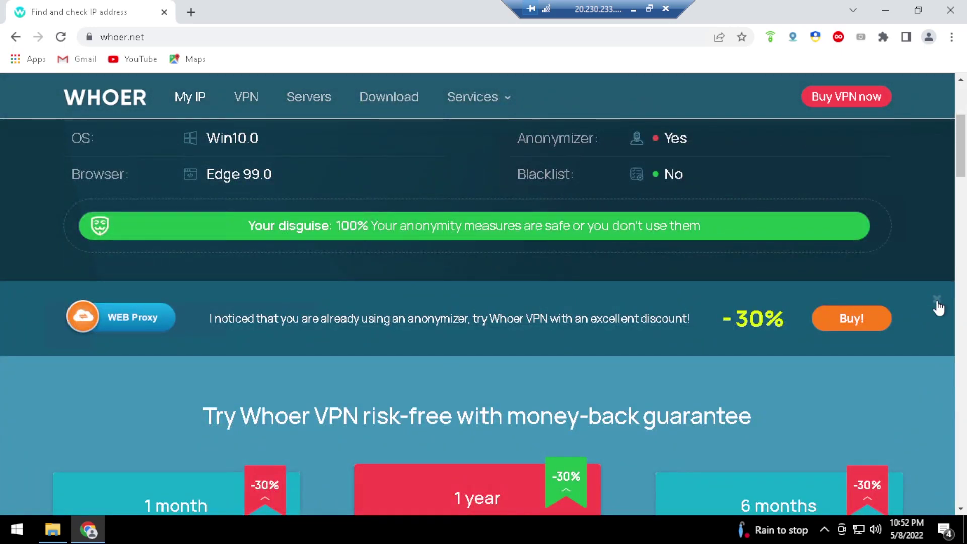
left_click(937, 300)
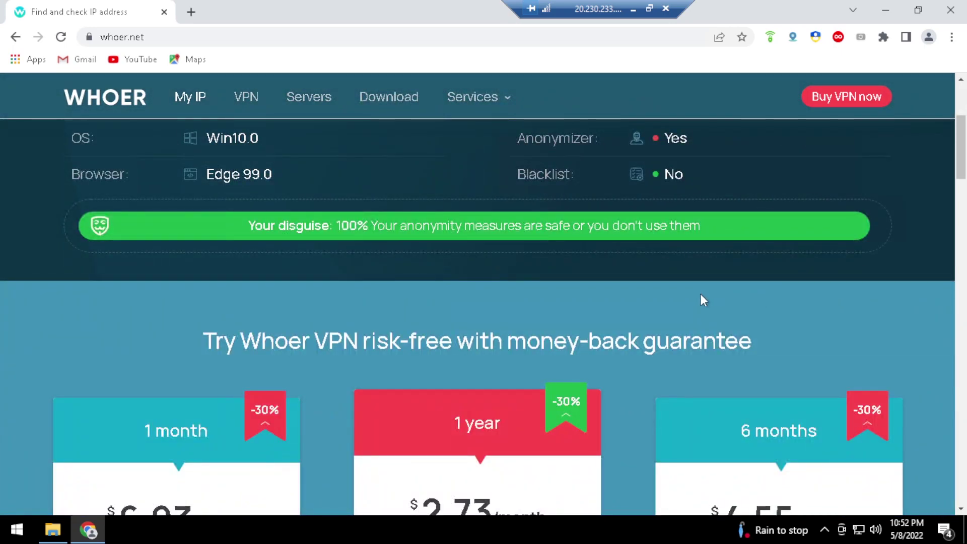
scroll(700, 301, "up", 3)
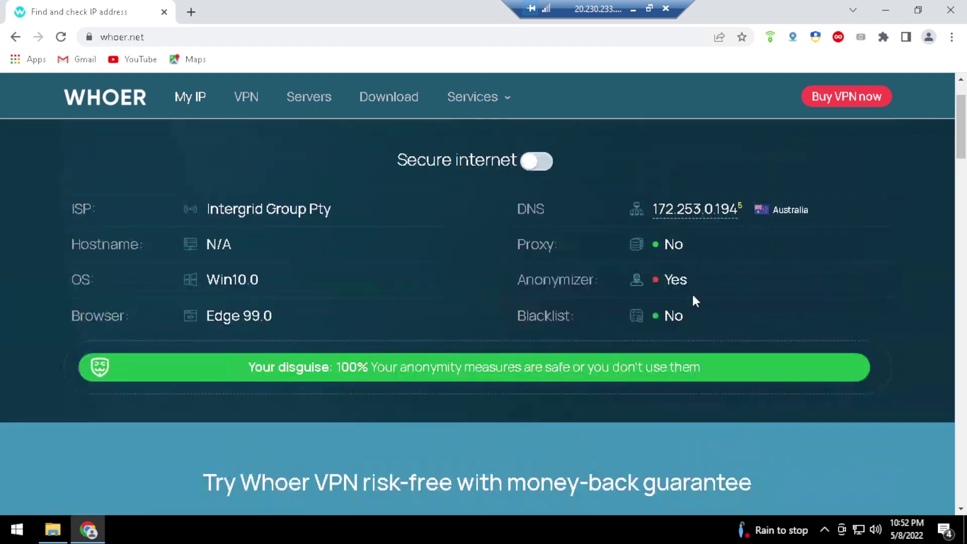
left_click(60, 37)
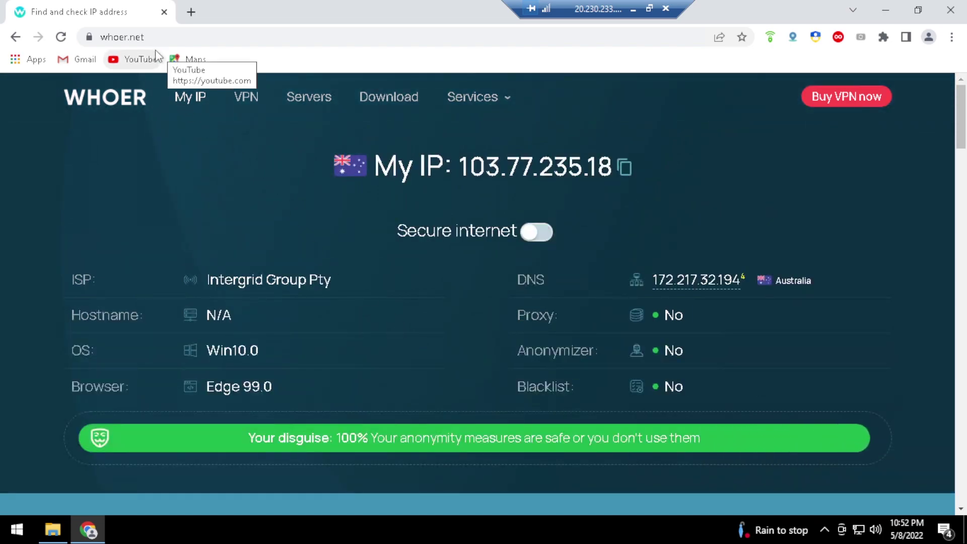
Replace the whoer.net tab with a new one, search Google for youtube, and open YouTube
left_click(190, 11)
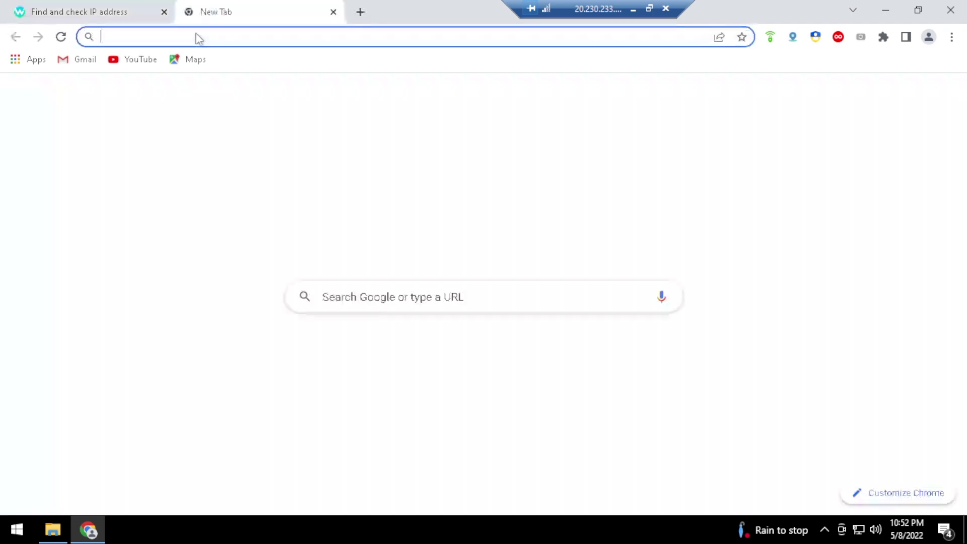
left_click(164, 12)
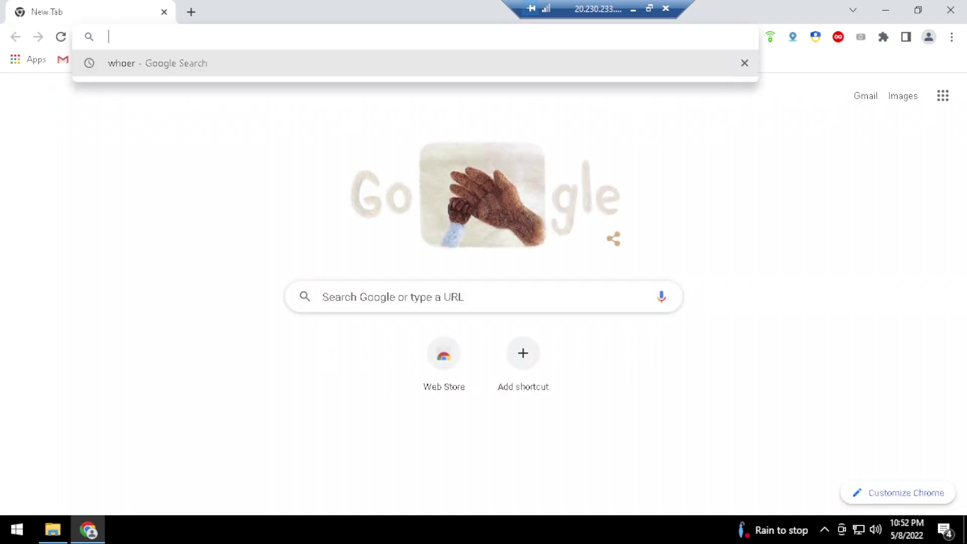
left_click(110, 146)
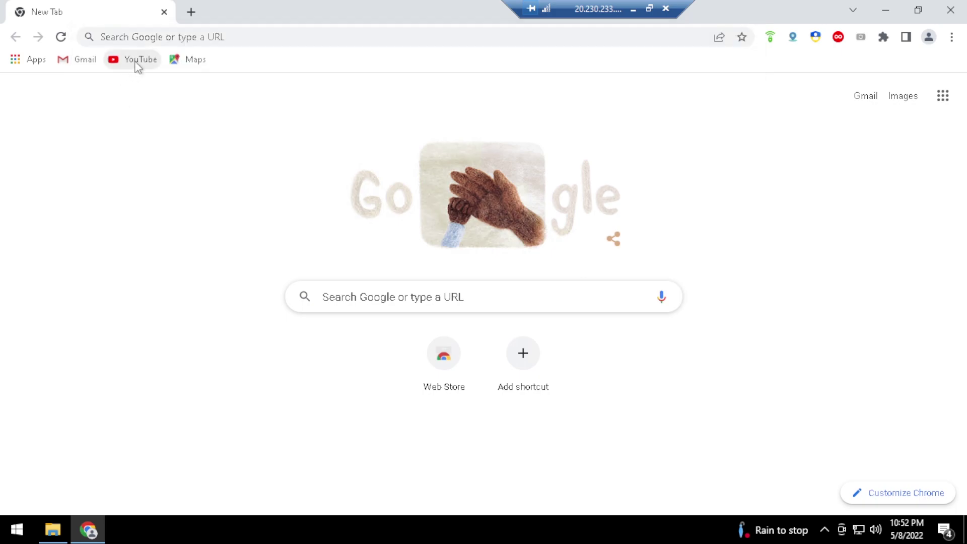
left_click(225, 39)
type("hoer")
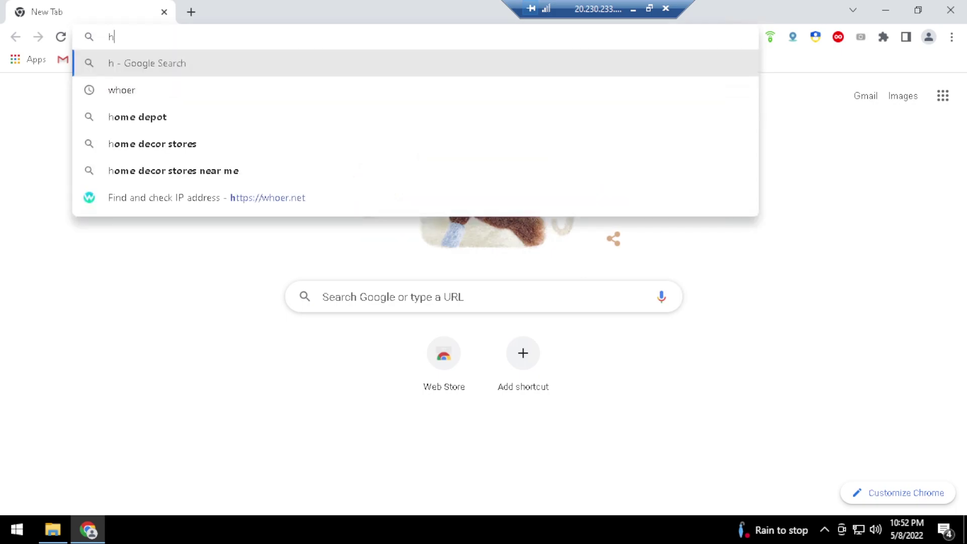
key("BackSpace")
key("BackSpace")
key("BackSpace")
key("BackSpace")
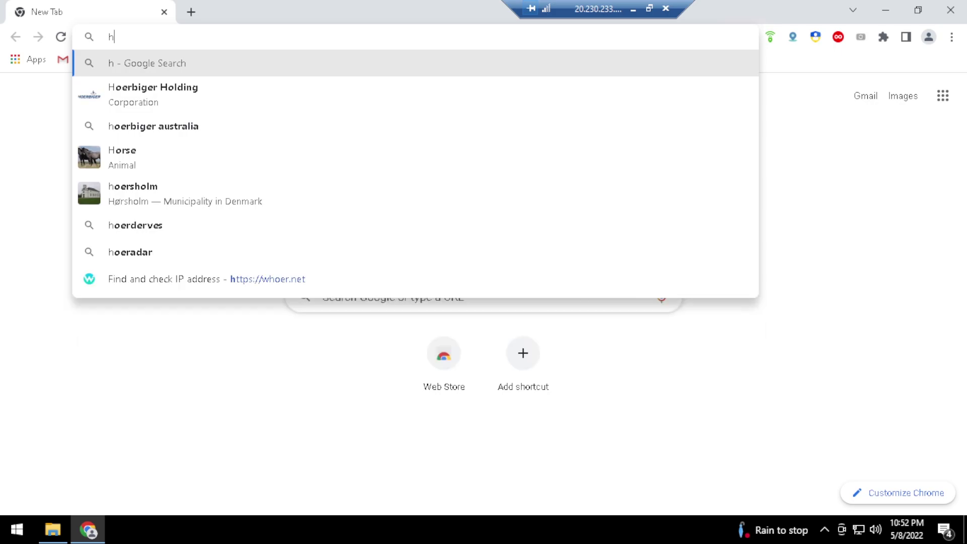
type("whoer")
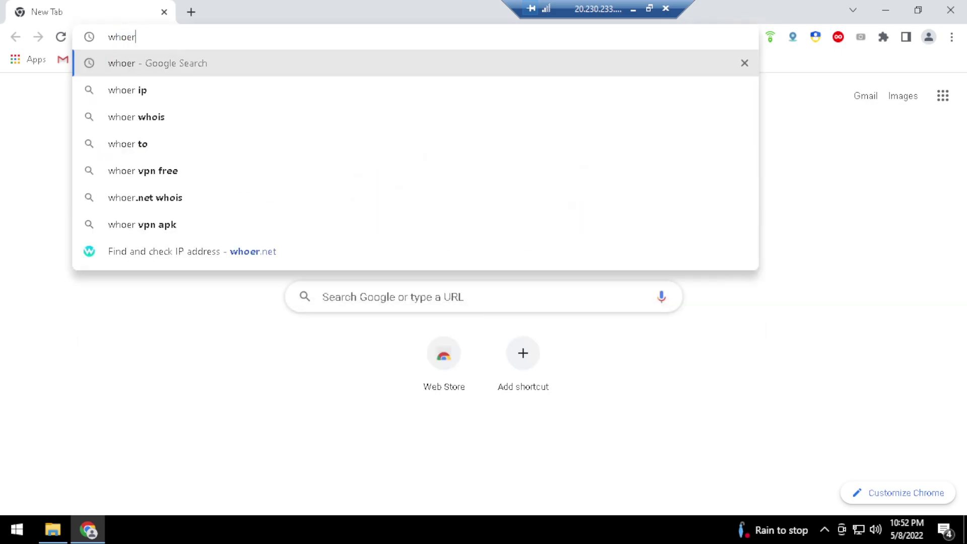
key("BackSpace")
key("BackSpace")
key("BackSpace")
key("BackSpace")
key("BackSpace")
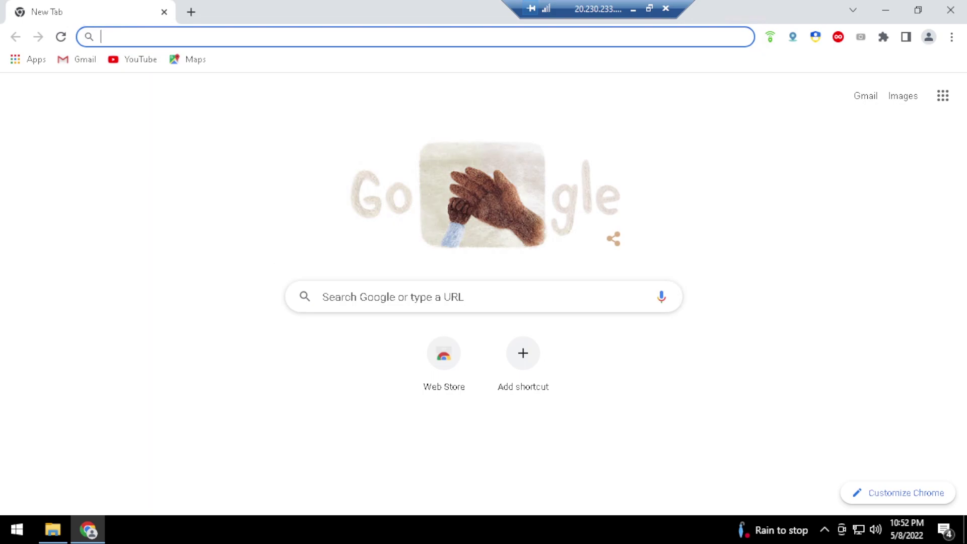
type("youtube")
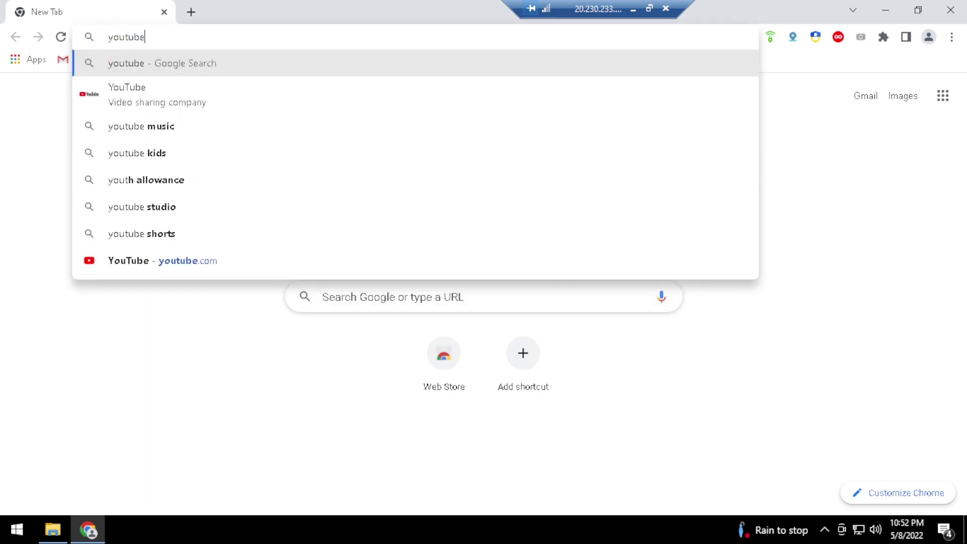
key("Return")
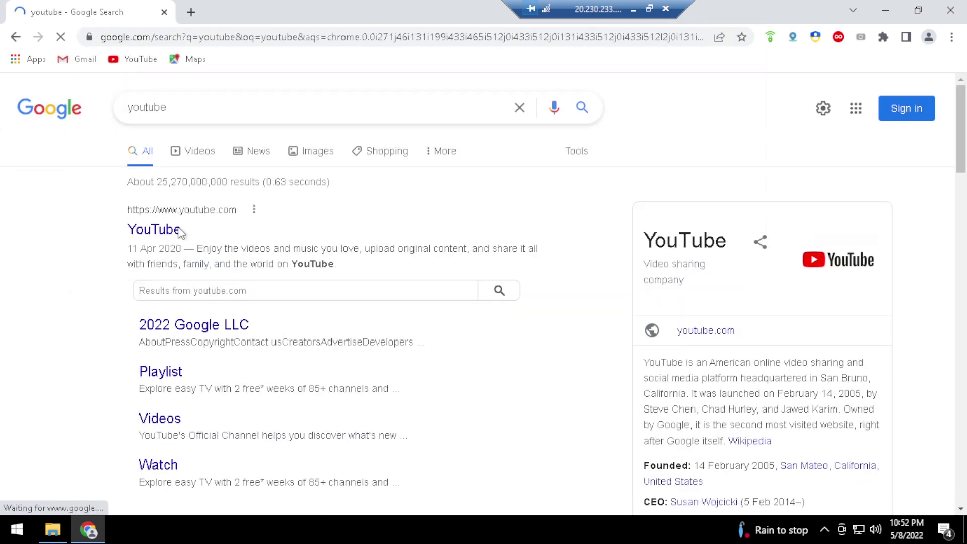
left_click(179, 234)
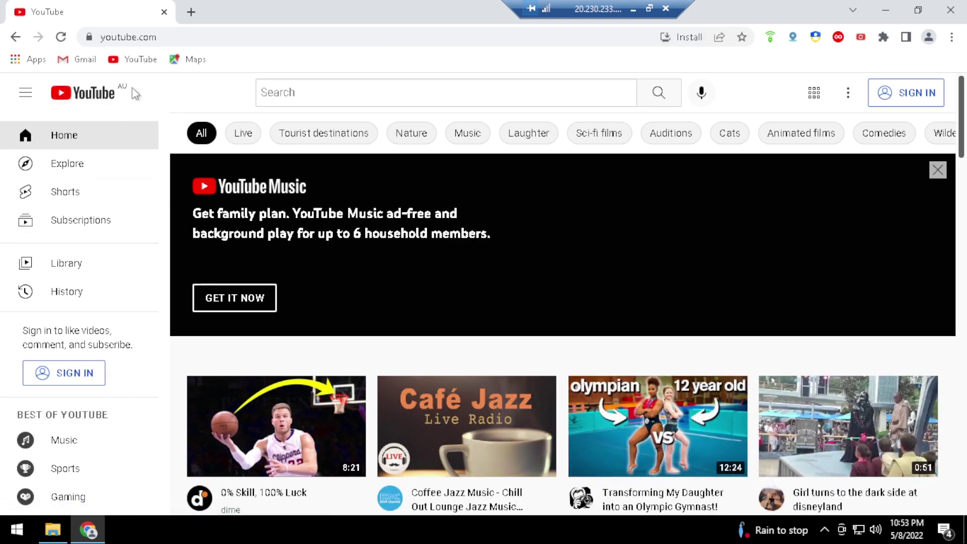
Search YouTube for 'youtubekuyy.'
double_click(121, 86)
left_click(151, 99)
left_click(262, 92)
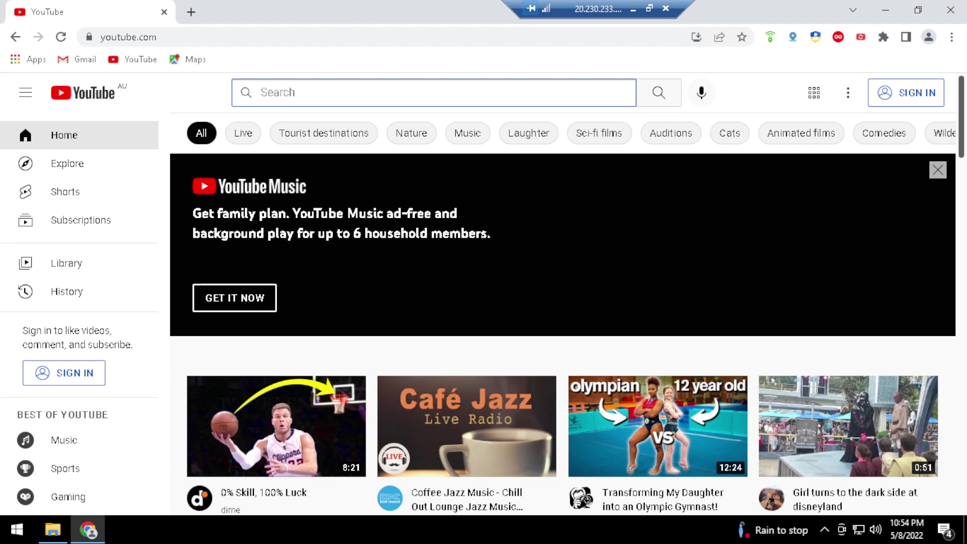
type("youtubeku")
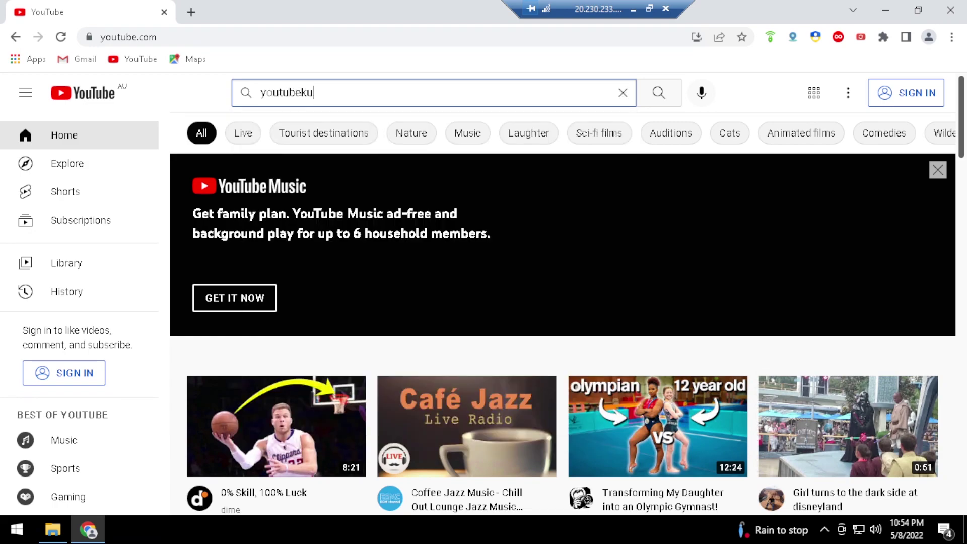
type(".")
key("Return")
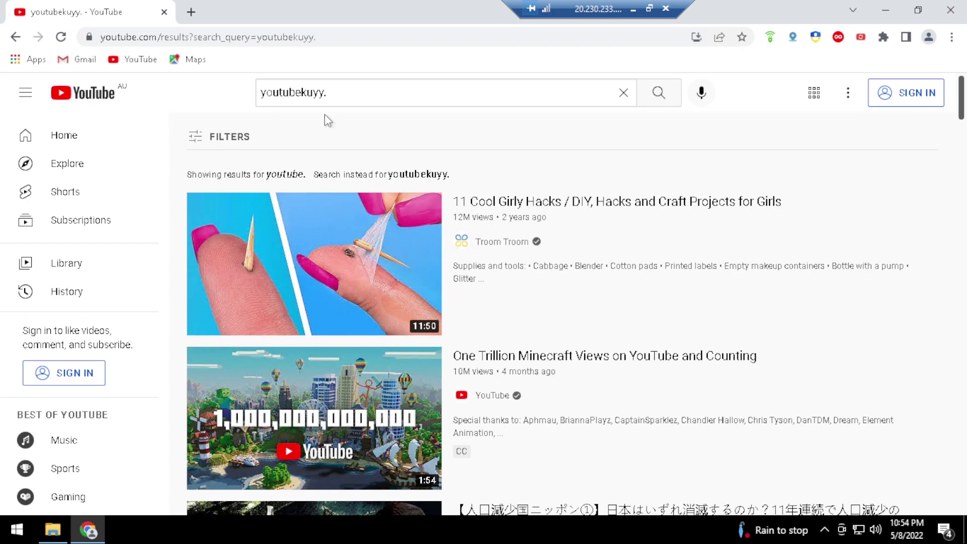
Refine the YouTube query to 'youtubekuyy trik caara kejar jam tayang' and rerun it
left_click(342, 103)
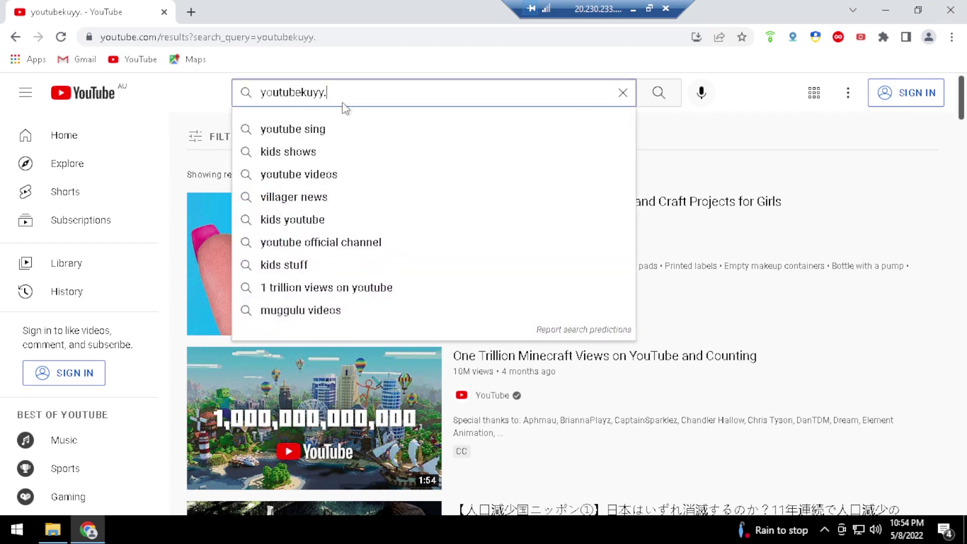
key("Return")
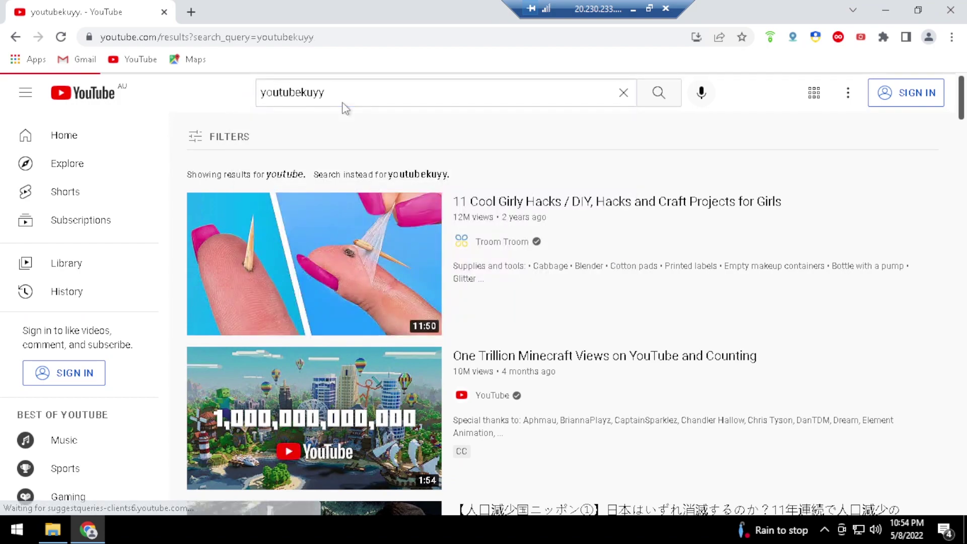
scroll(351, 113, "down", 7)
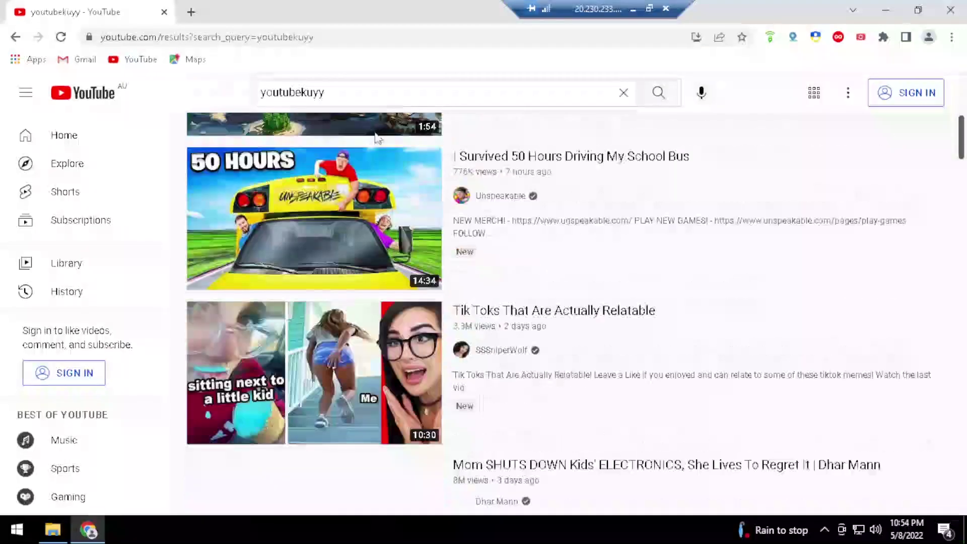
scroll(352, 113, "up", 7)
left_click(325, 92)
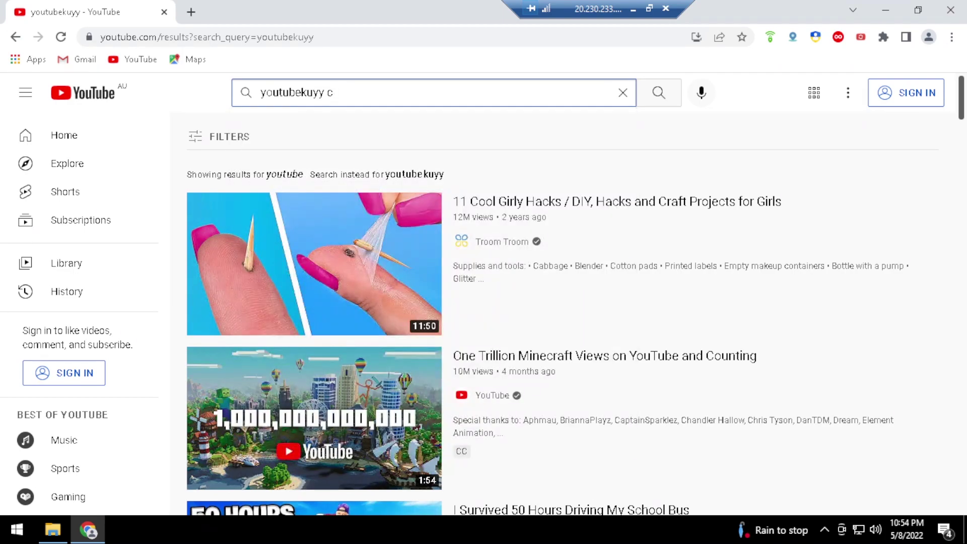
key("BackSpace")
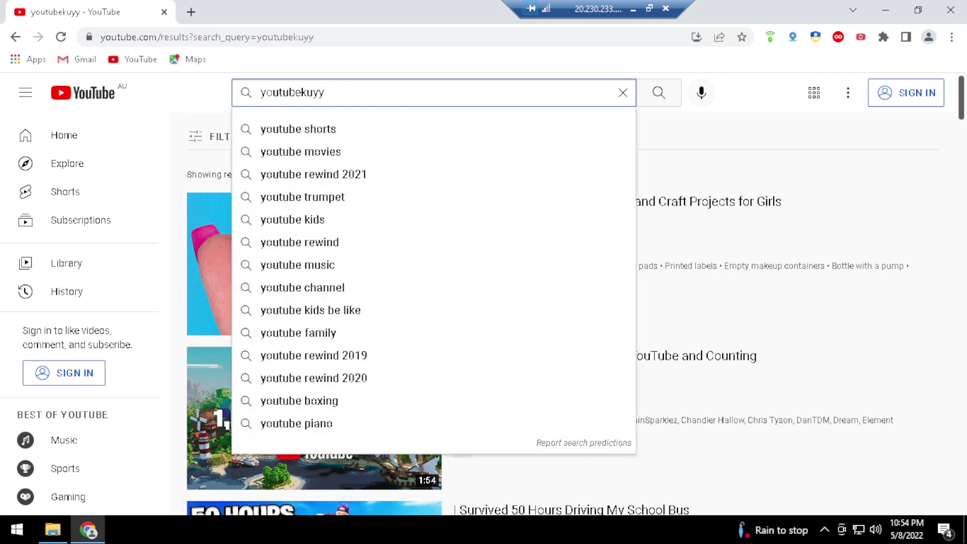
type("trik caara kejar jam tayang")
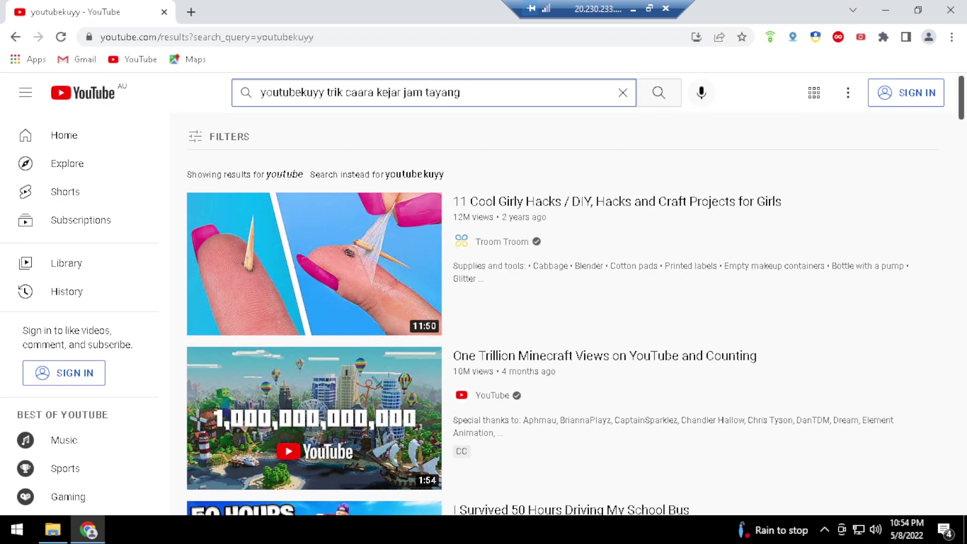
key("Return")
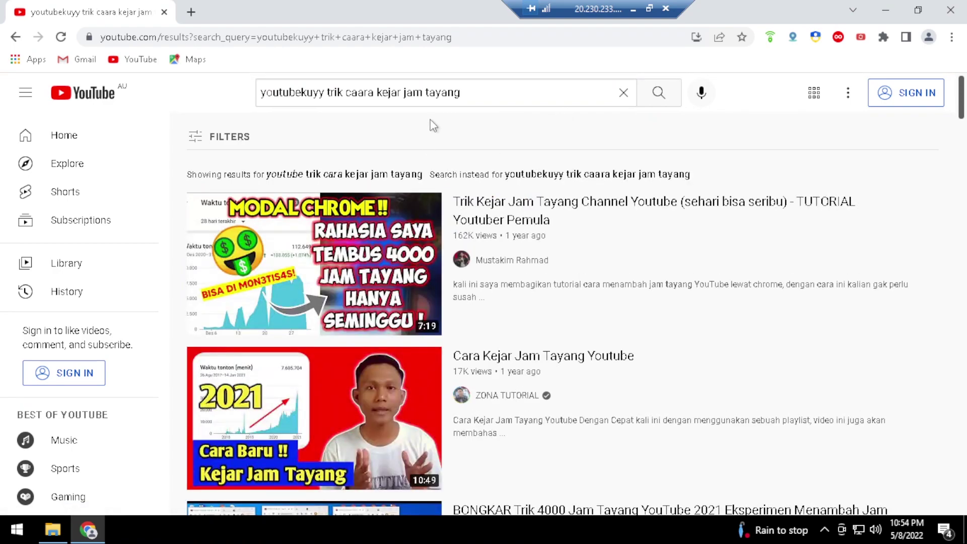
scroll(519, 224, "down", 10)
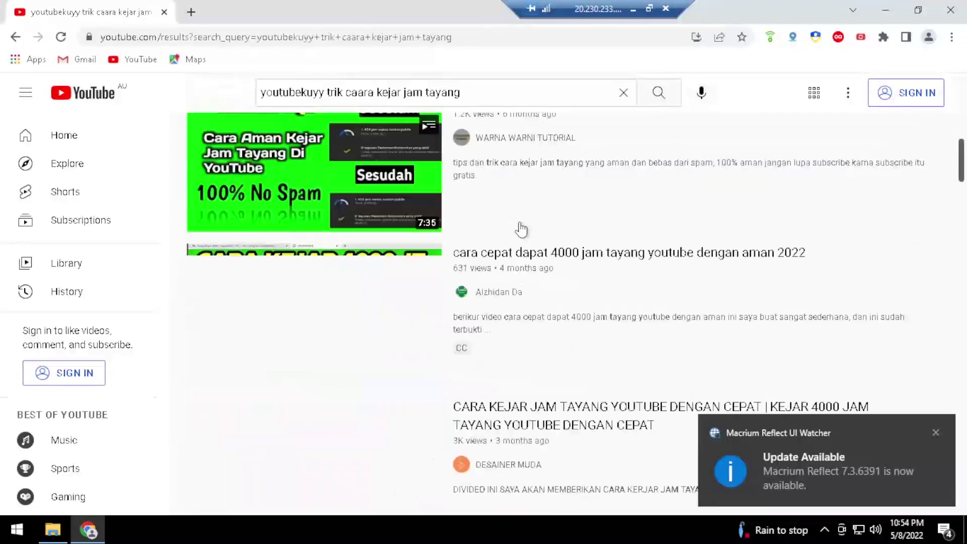
scroll(522, 229, "down", 10)
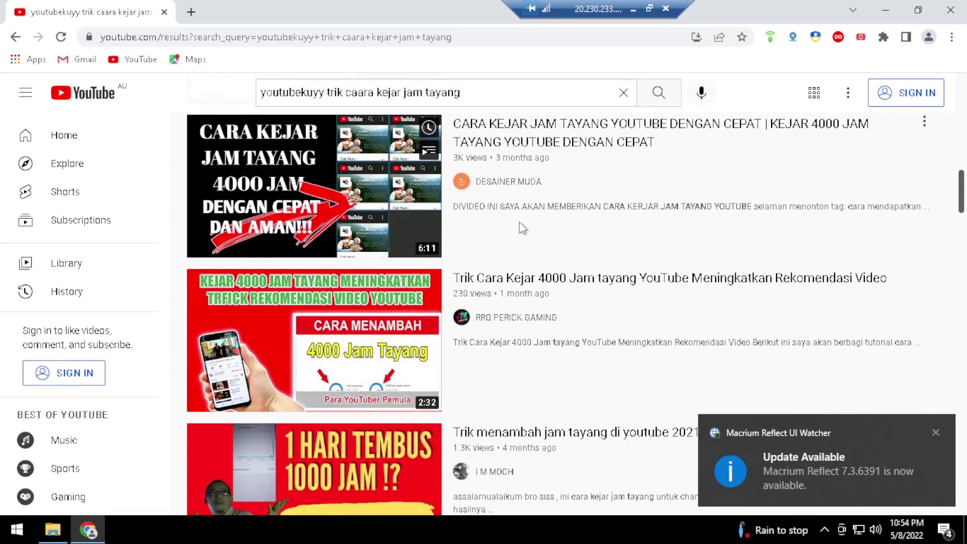
scroll(521, 229, "down", 8)
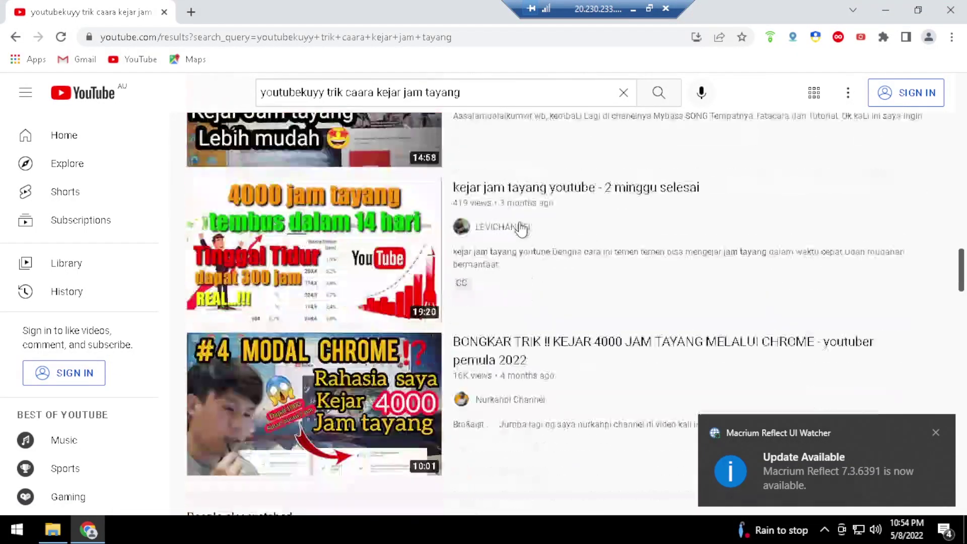
scroll(521, 229, "down", 5)
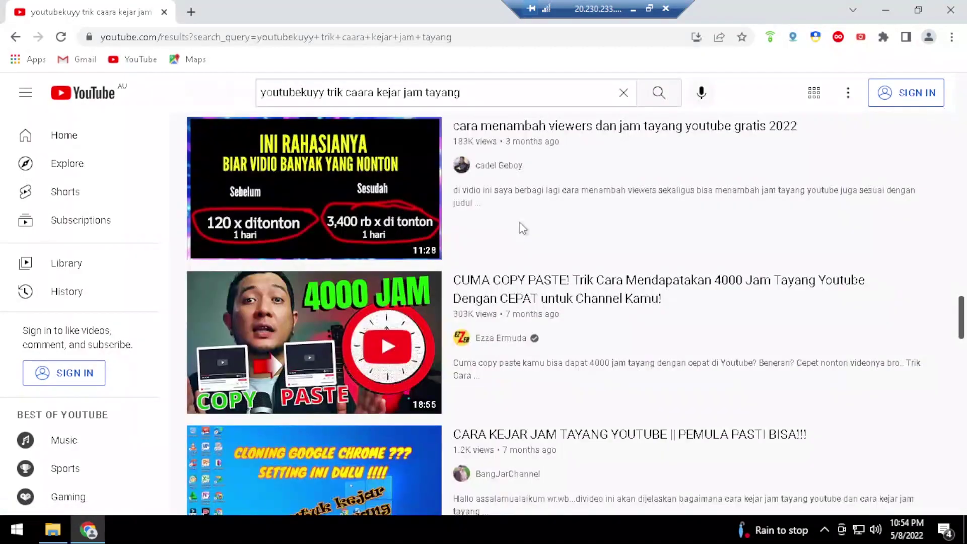
scroll(521, 229, "down", 4)
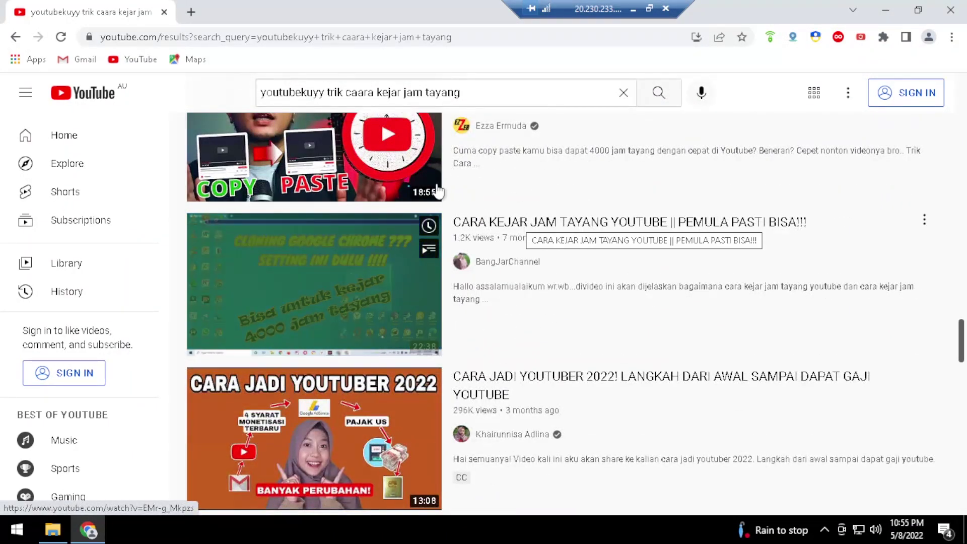
scroll(672, 232, "up", 18)
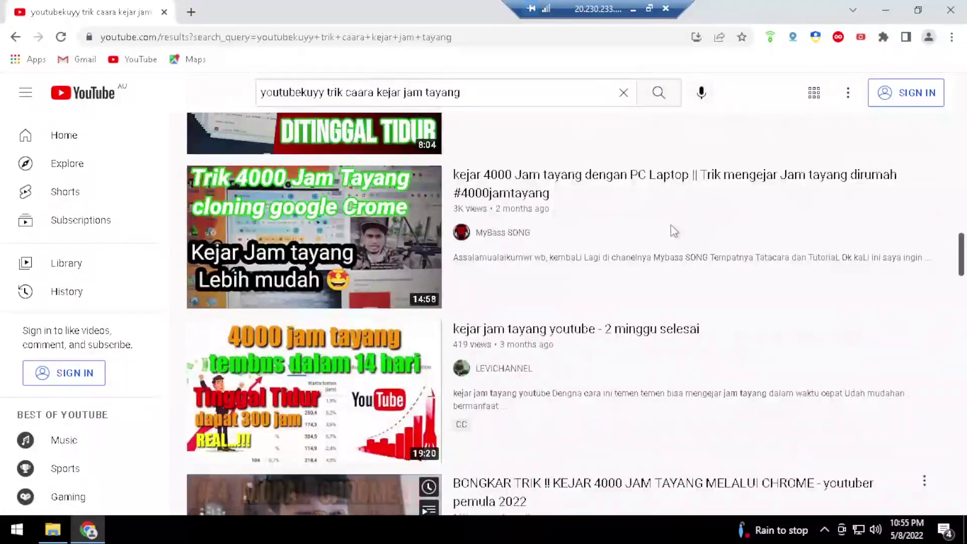
scroll(672, 232, "up", 15)
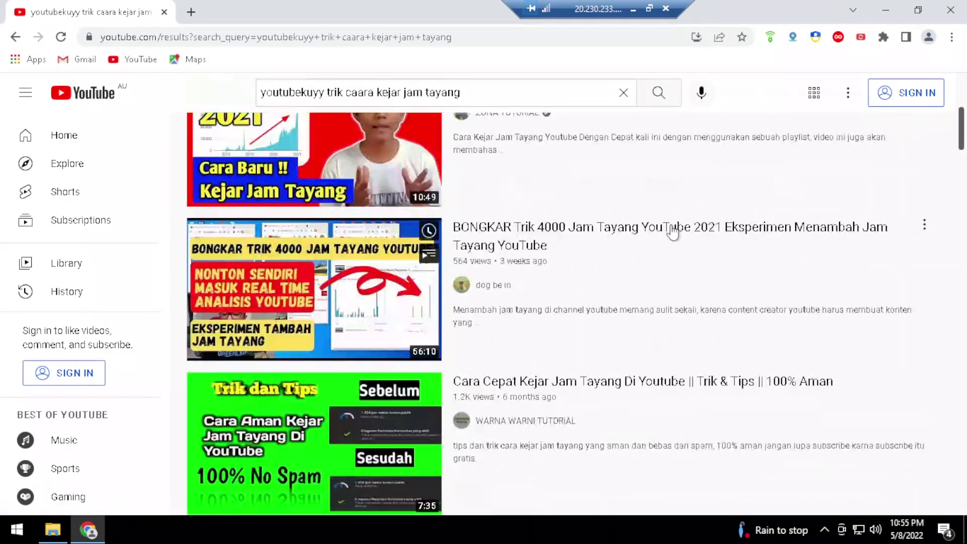
scroll(672, 232, "up", 6)
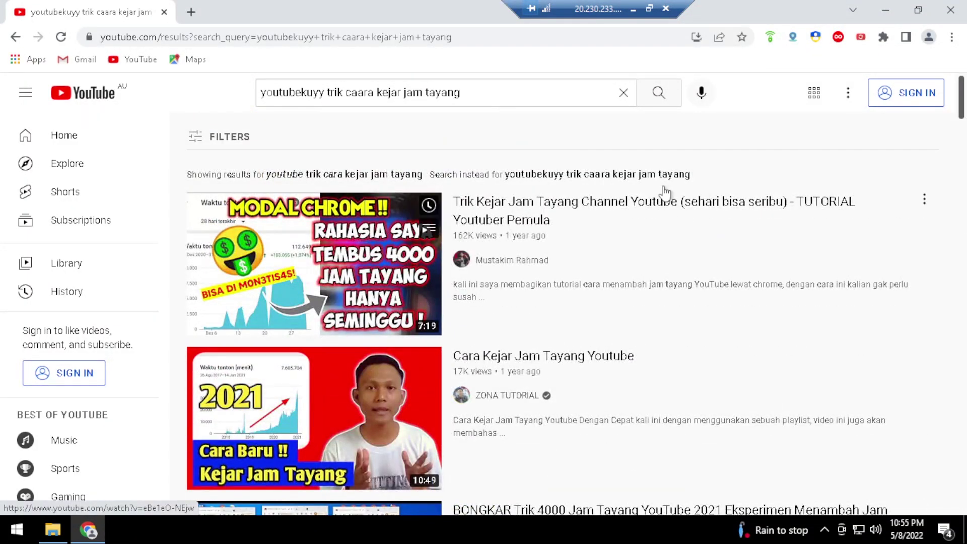
Leave the remote desktop, load YouTube in local Chrome, and open YouTube Studio's Konten list
left_click(633, 10)
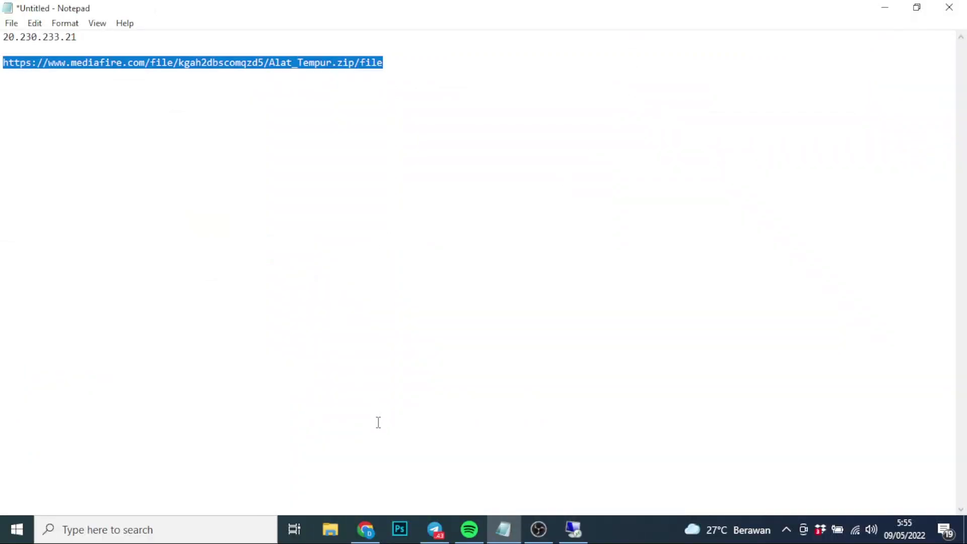
left_click(365, 529)
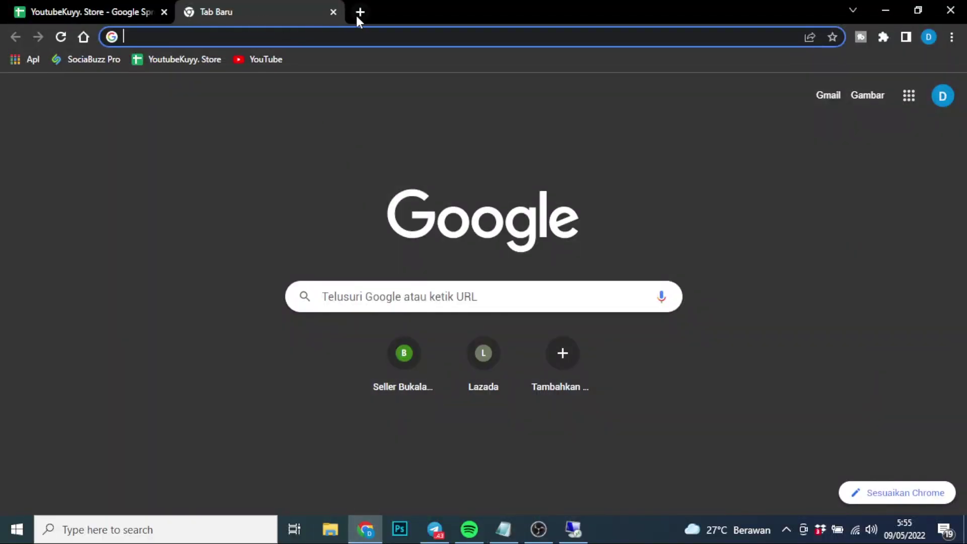
left_click(263, 60)
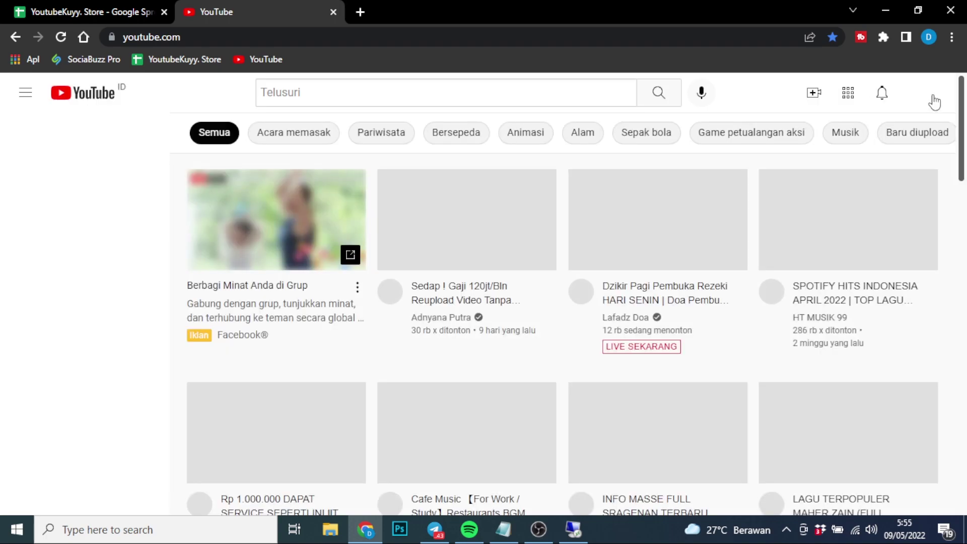
left_click(927, 97)
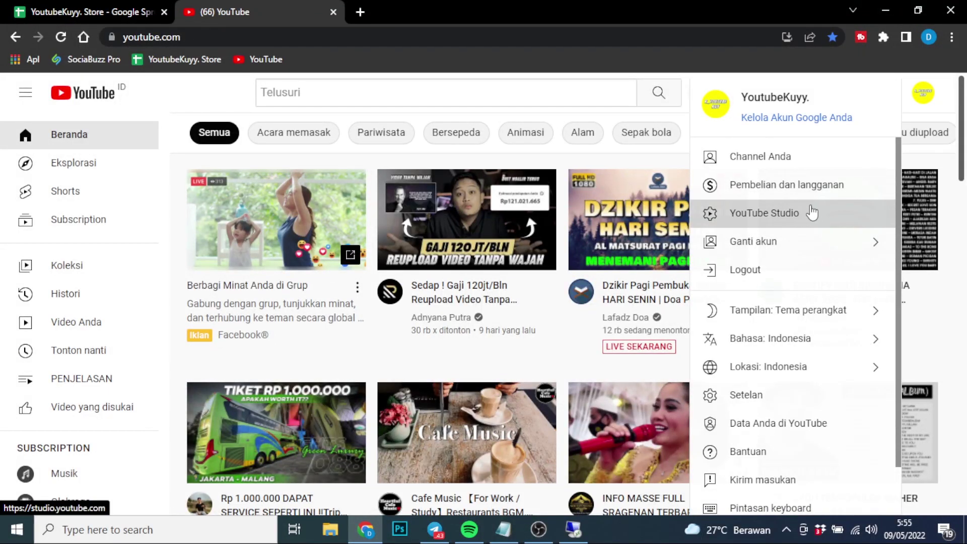
left_click(811, 212)
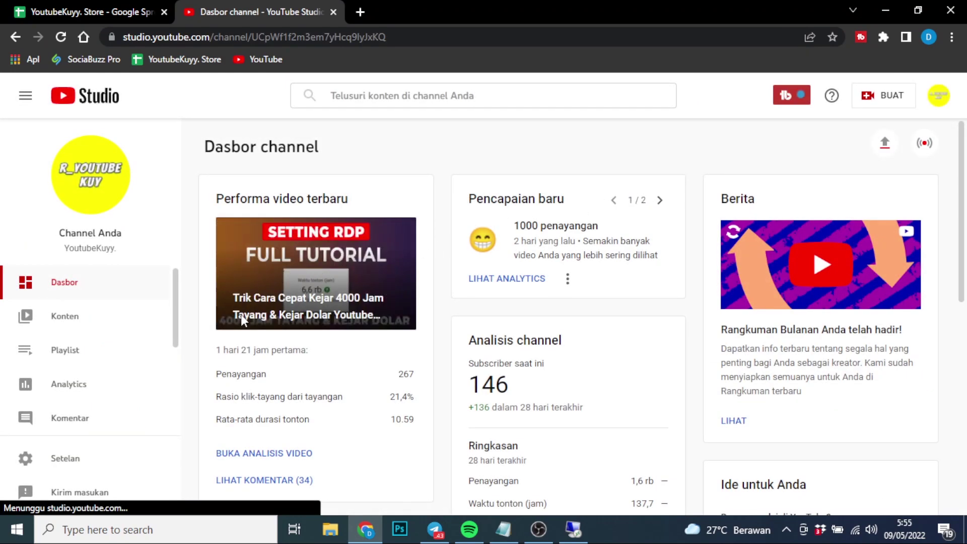
left_click(79, 319)
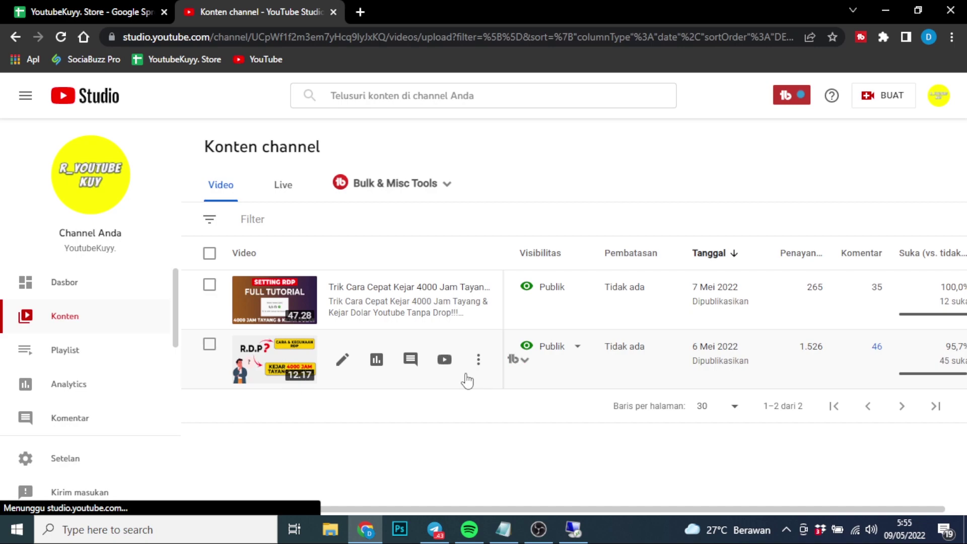
Open the RDP video's details, select its 'apa fungsi dan kegunaan rdp' tag, then return to the remote desktop
left_click(343, 360)
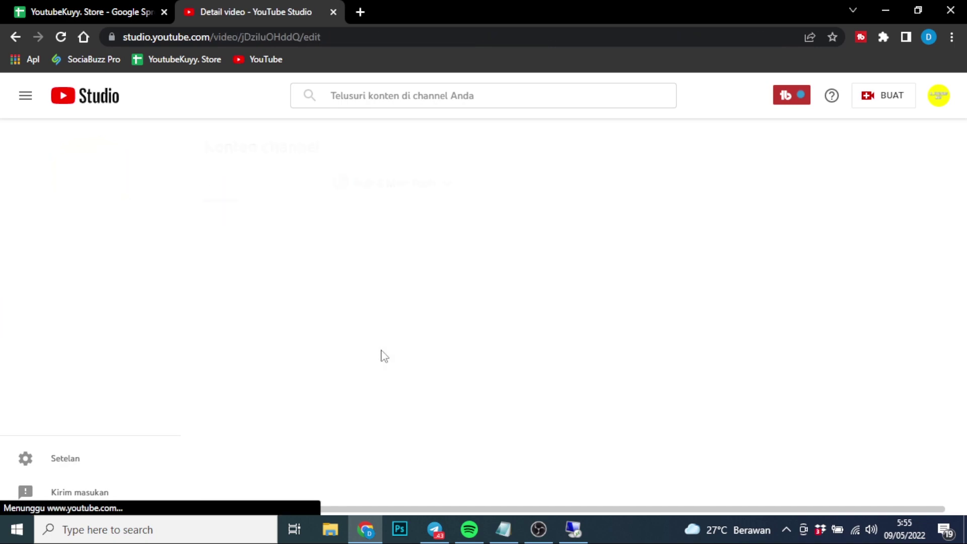
scroll(385, 352, "down", 4)
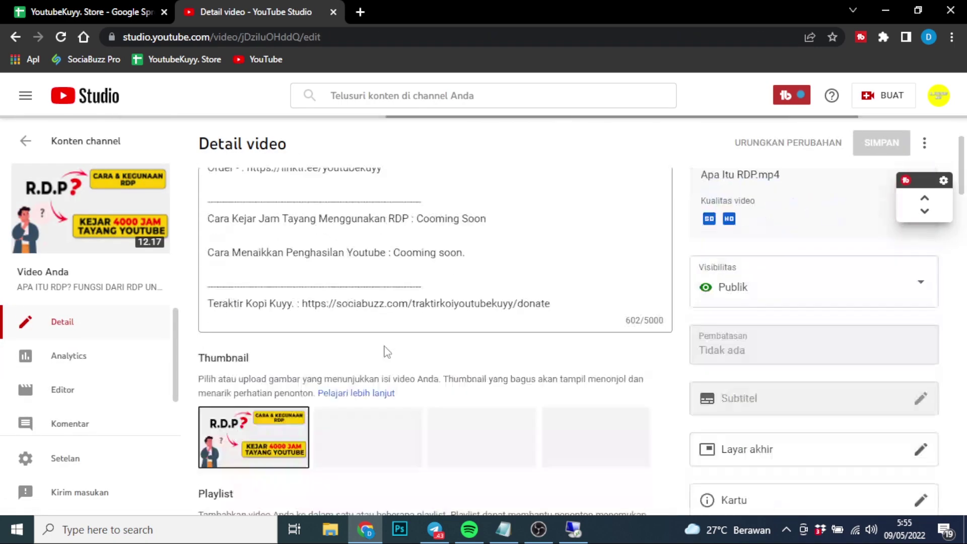
scroll(386, 351, "down", 12)
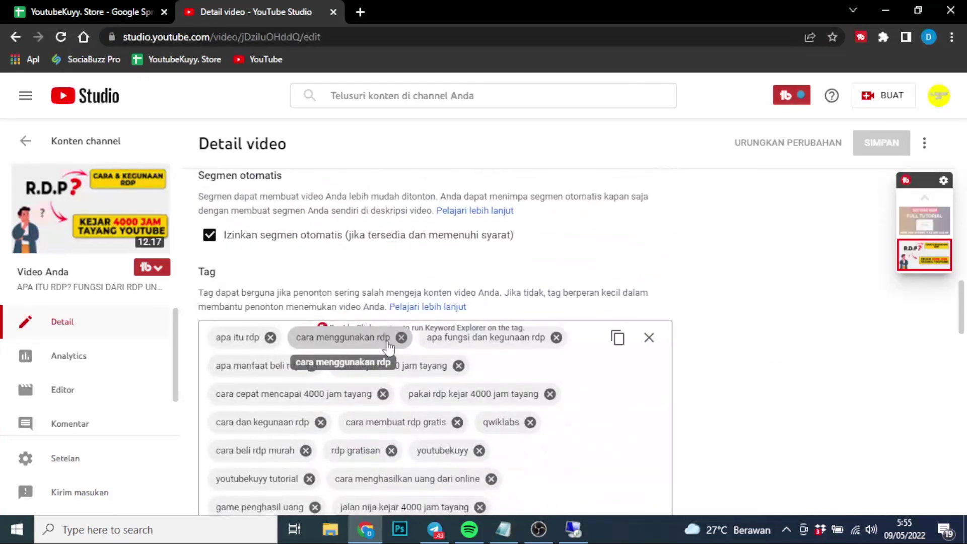
scroll(388, 347, "down", 4)
scroll(504, 363, "up", 1)
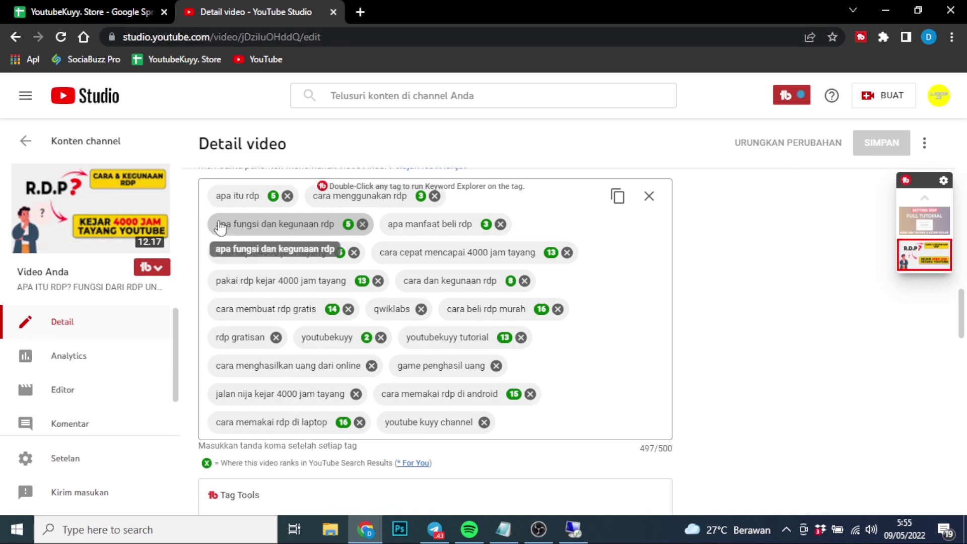
left_click_drag(217, 228, 347, 235)
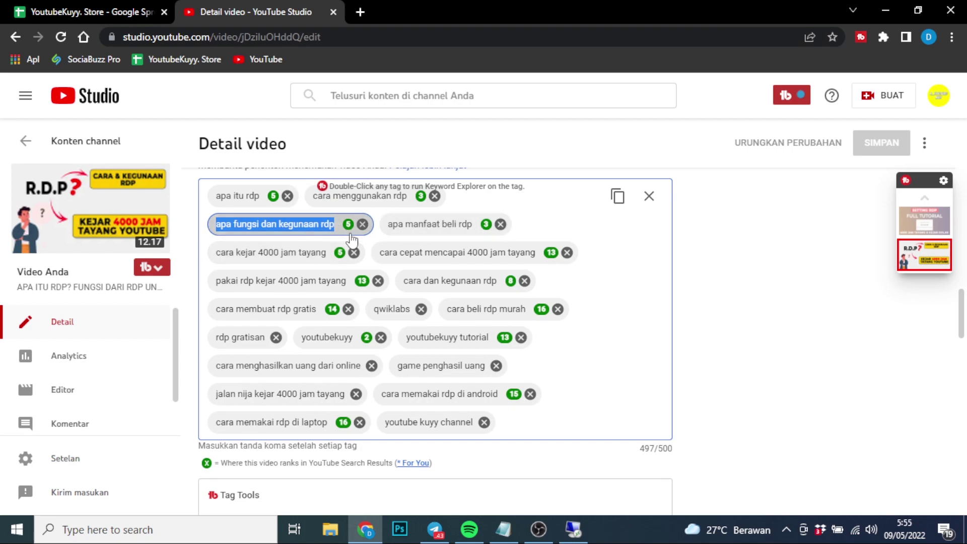
left_click(574, 529)
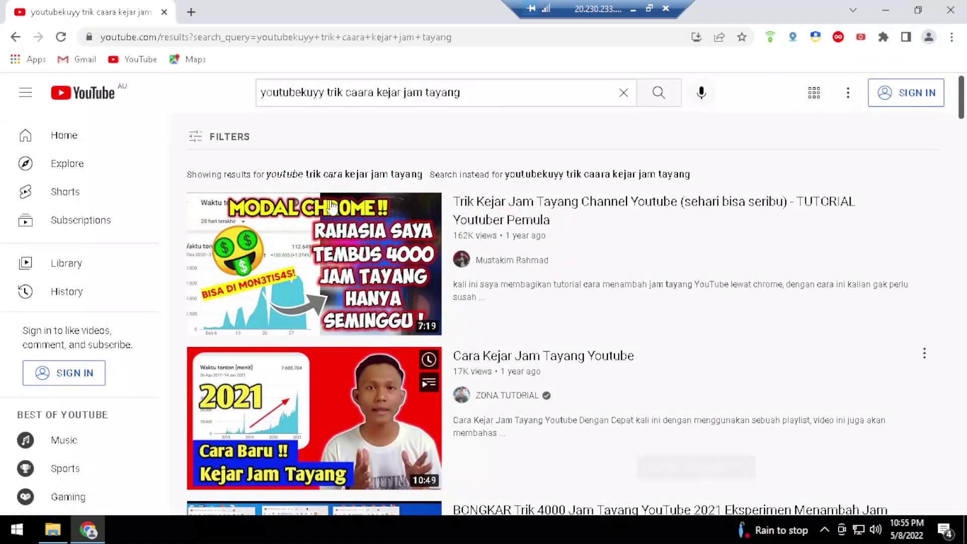
Replace the YouTube query with 'apa kegunaan dan fungsi rdp' and search
key("ctrl+a")
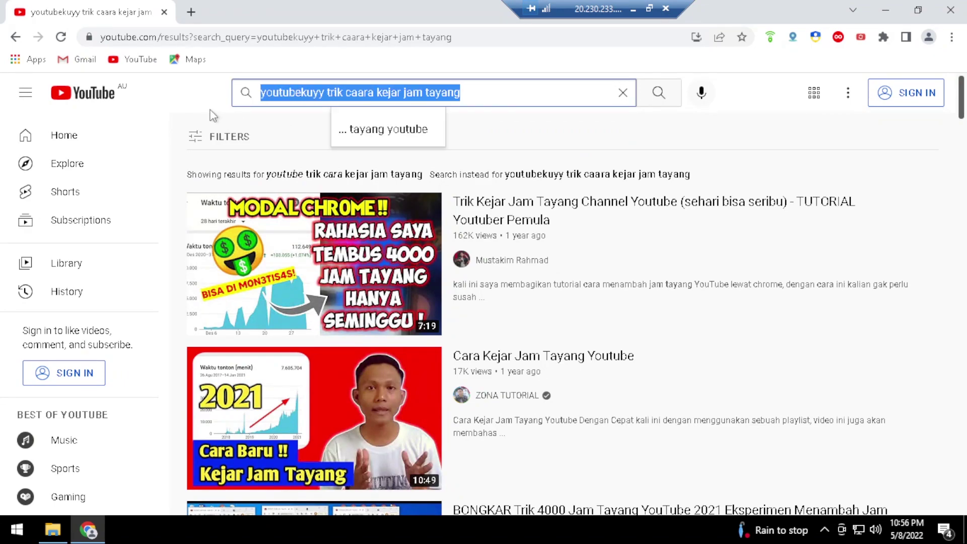
type("a")
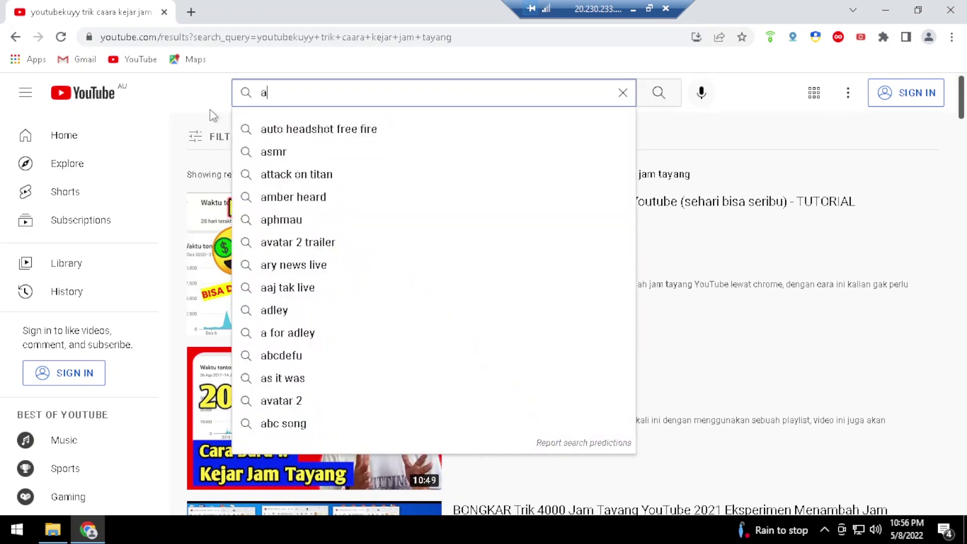
type("pa kegunaan")
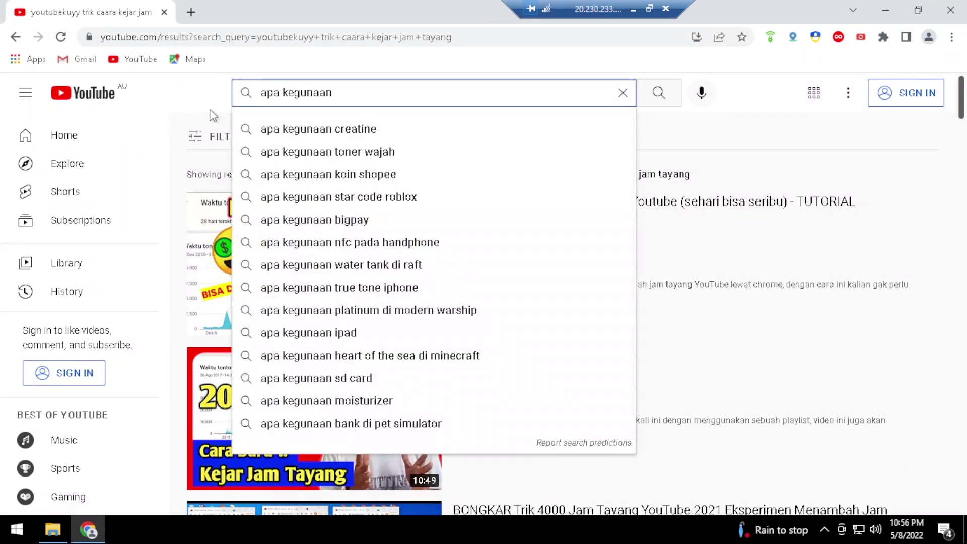
type(" dan fungs")
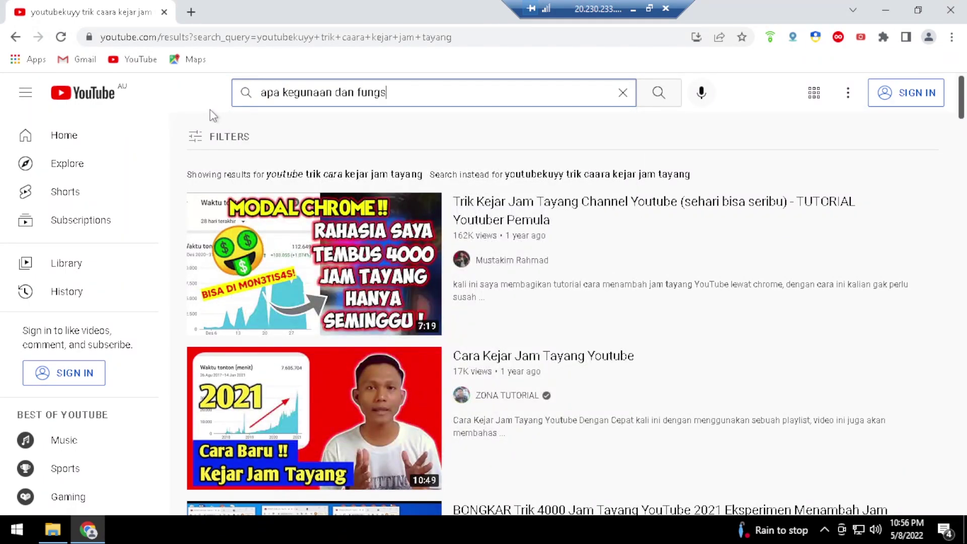
type("i rdp")
key("Return")
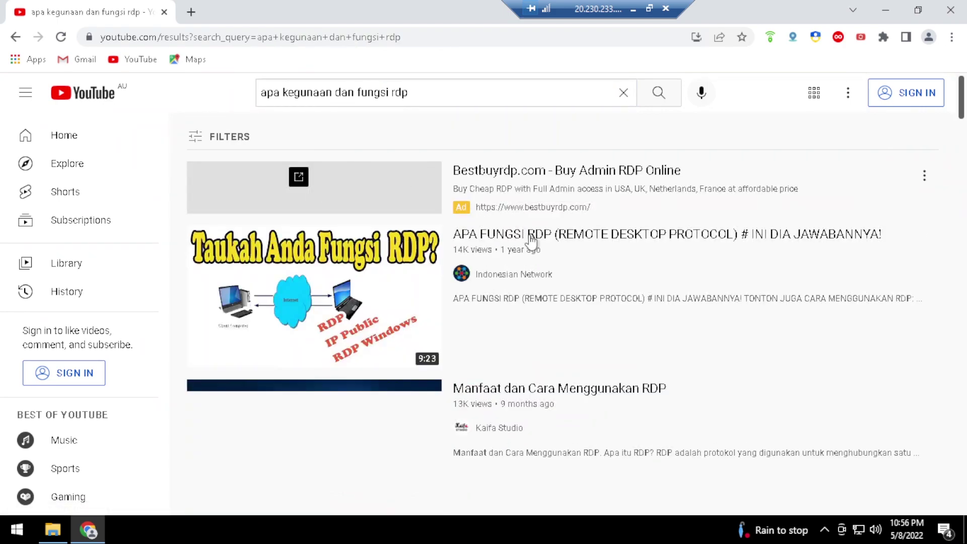
Browse the results and open the channel's APA ITU RDP? video
scroll(509, 227, "down", 5)
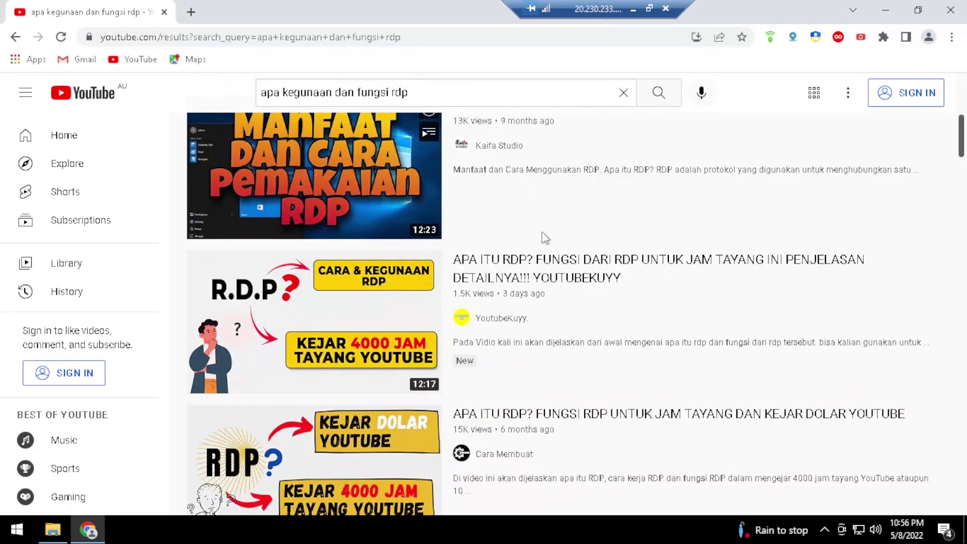
scroll(343, 313, "up", 3)
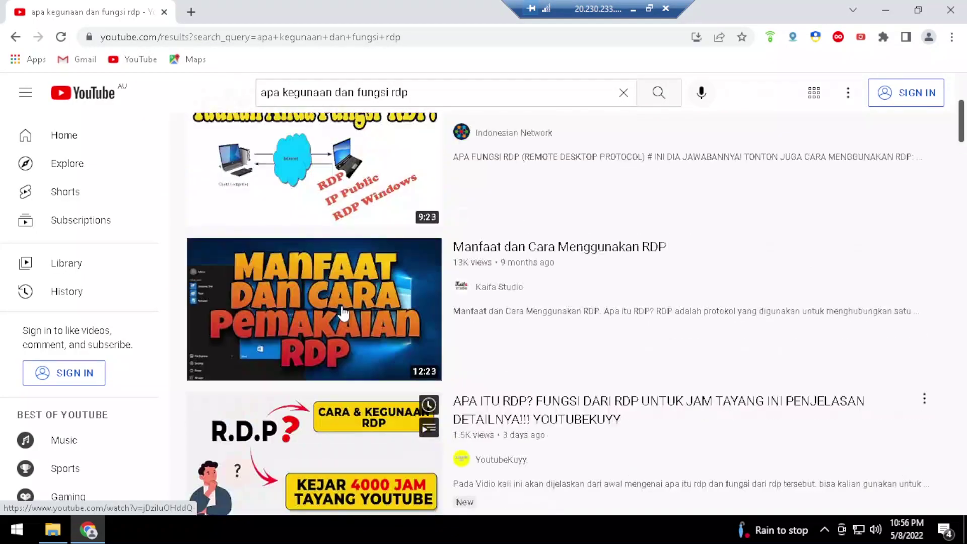
scroll(430, 411, "up", 4)
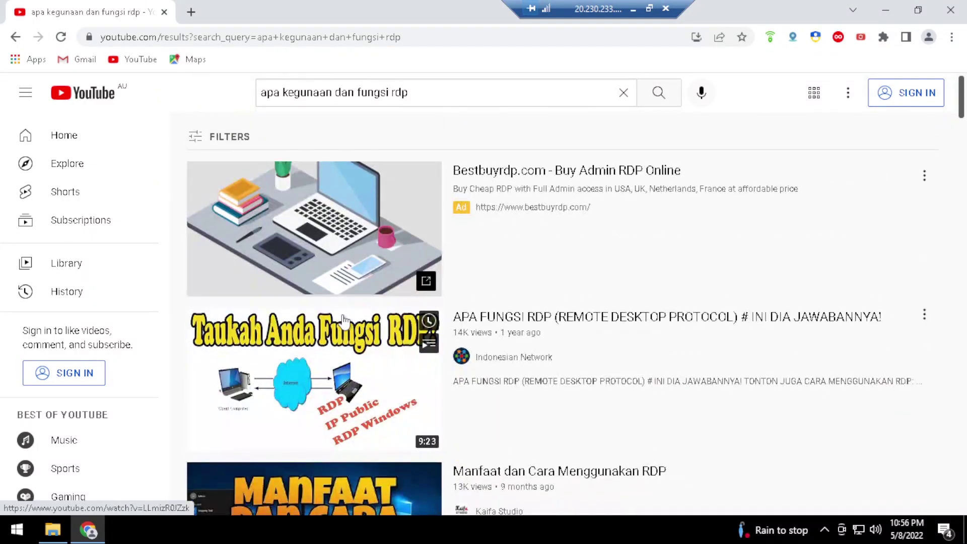
scroll(343, 368, "down", 1)
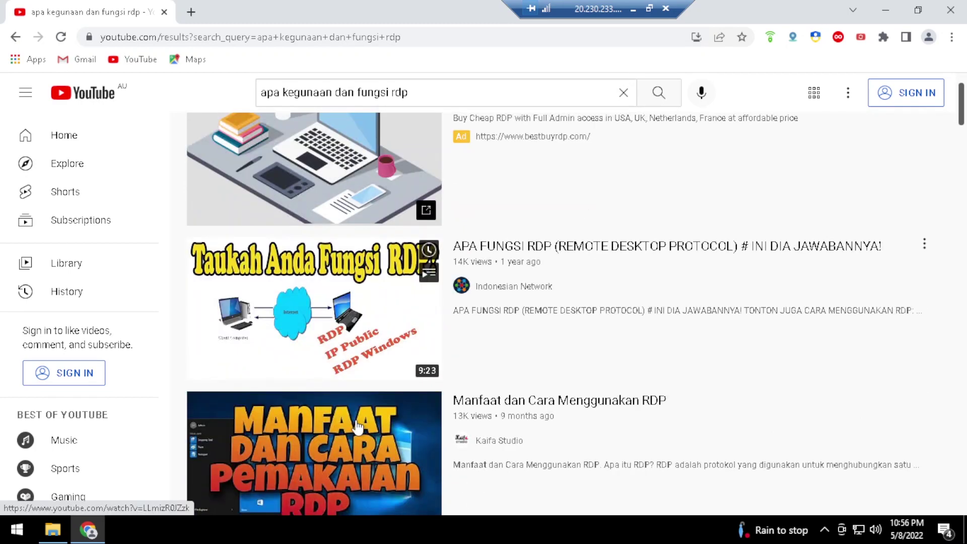
scroll(358, 426, "down", 1)
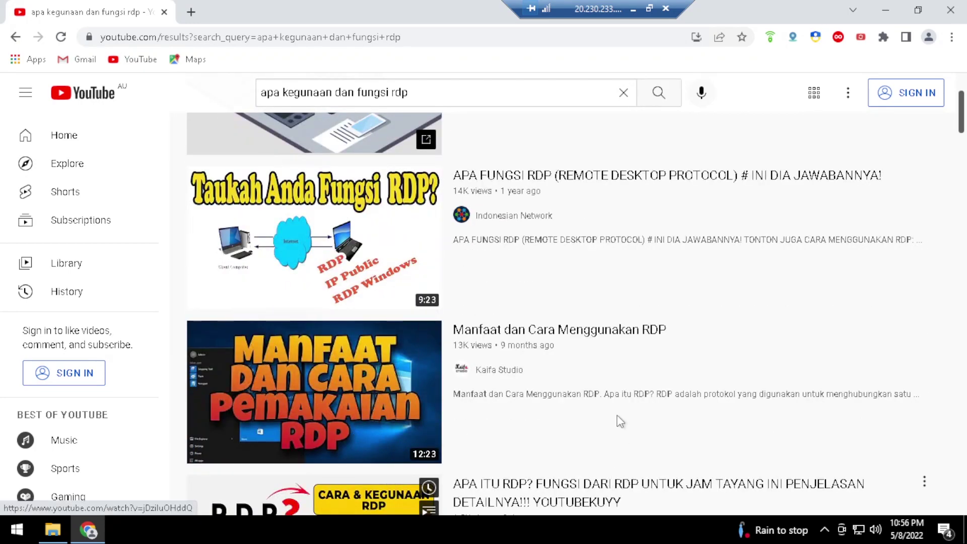
scroll(617, 434, "down", 1)
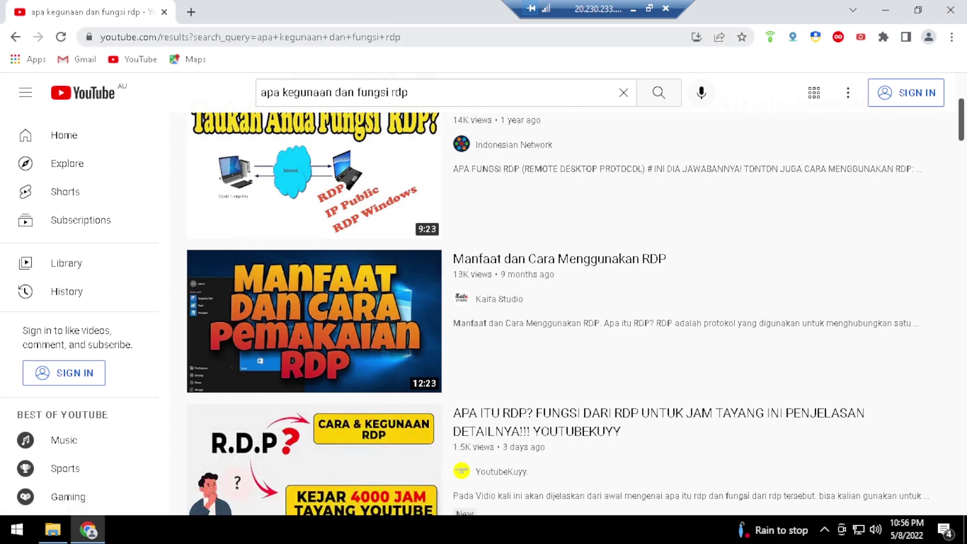
left_click(401, 38)
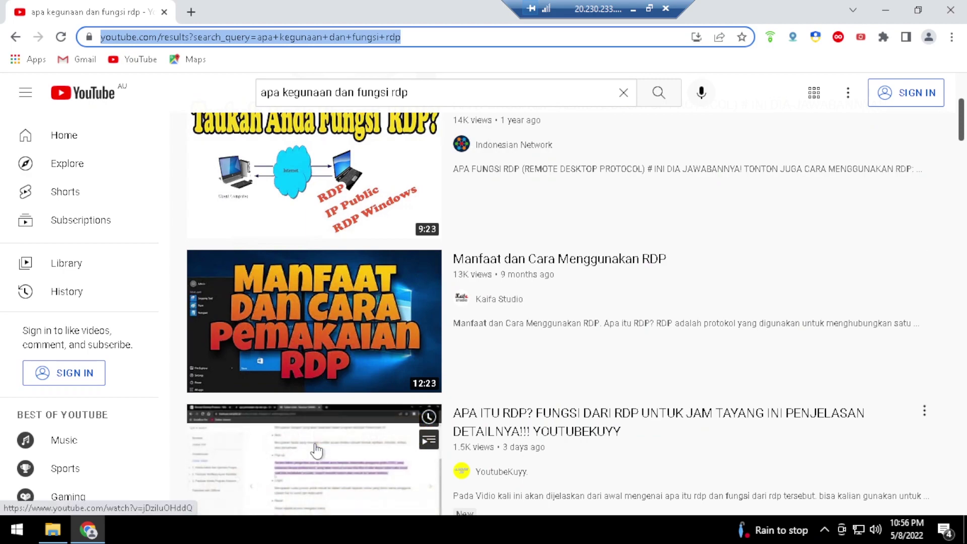
left_click(315, 445)
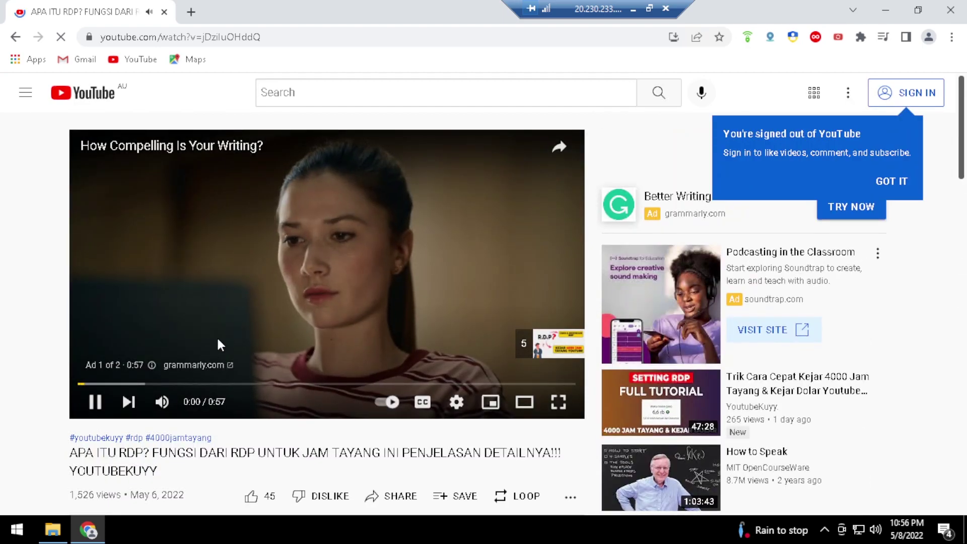
Scroll the APA ITU RDP? watch page and back up to the player as the ad plays
scroll(218, 341, "down", 3)
scroll(314, 267, "up", 1)
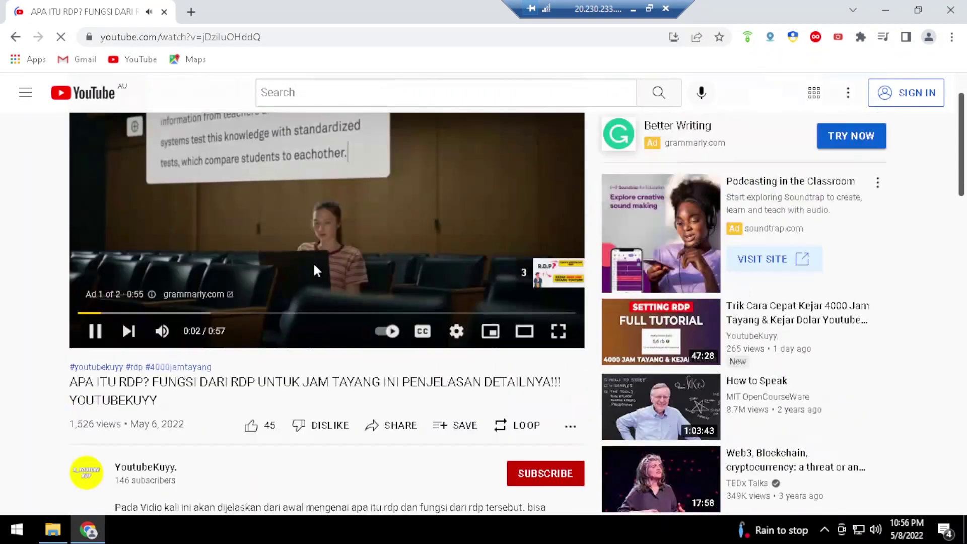
scroll(313, 261, "up", 1)
scroll(311, 264, "down", 5)
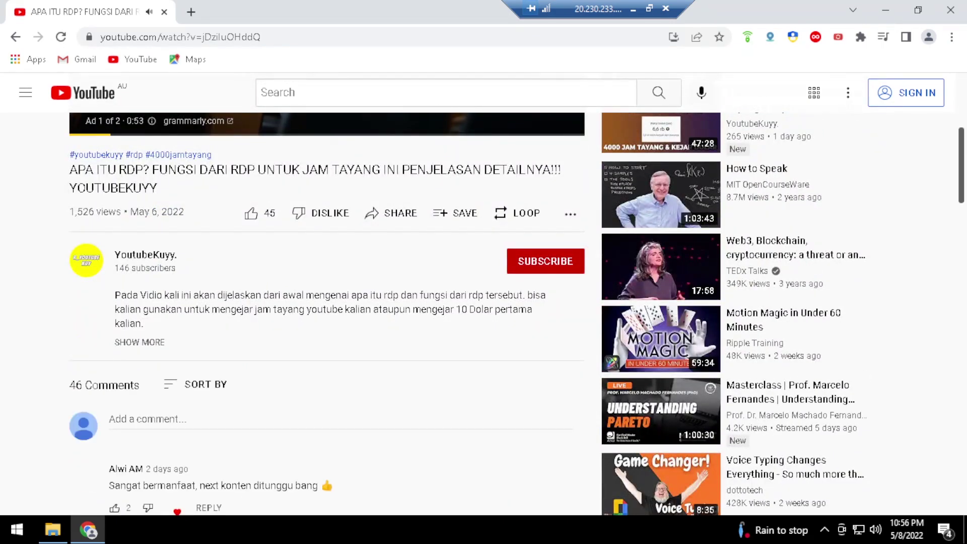
left_click_drag(114, 267, 132, 268)
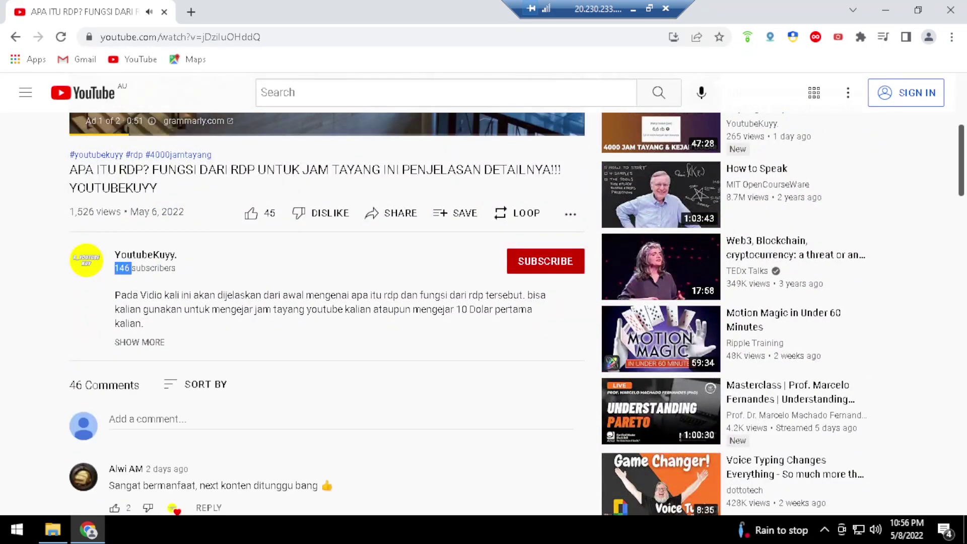
scroll(224, 291, "up", 4)
scroll(224, 290, "up", 1)
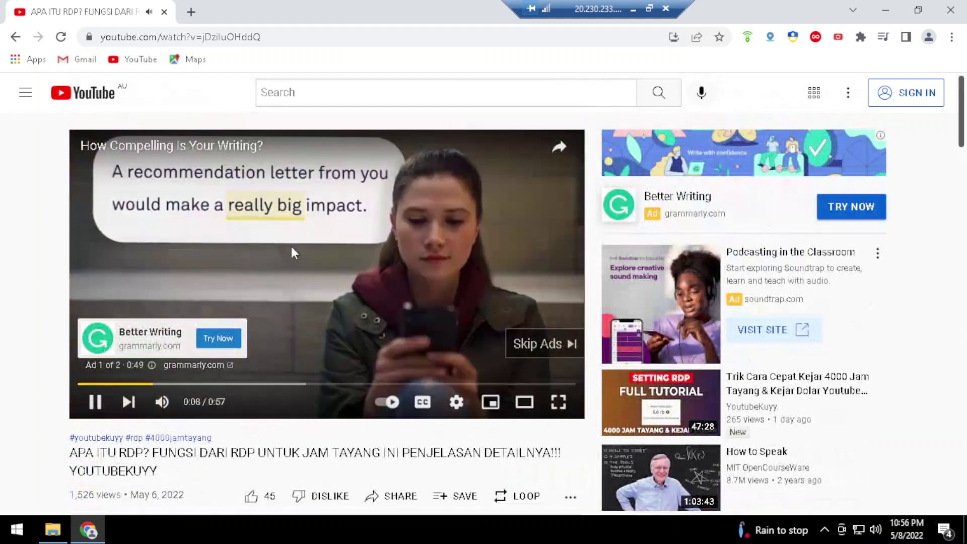
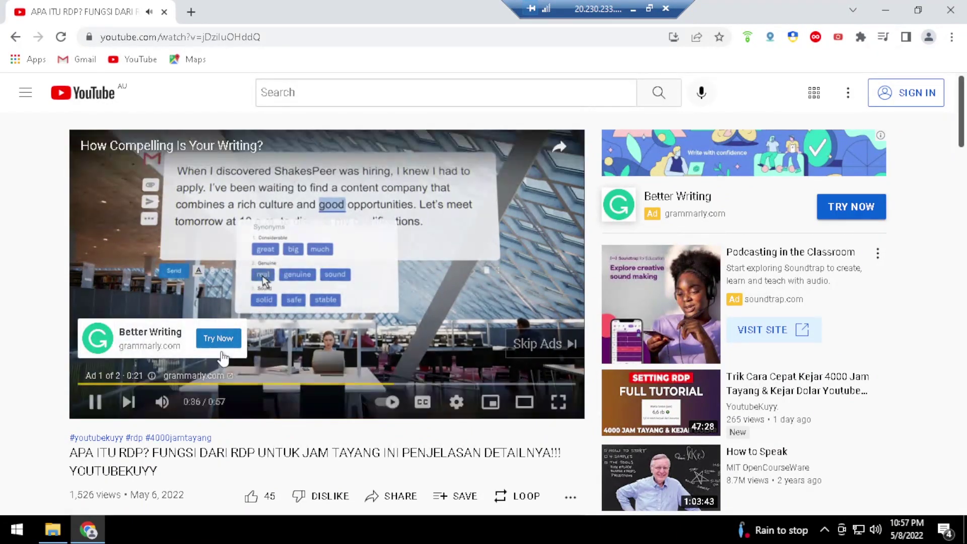
Skip the video ad so the RDP explainer video starts playing
scroll(121, 390, "down", 4)
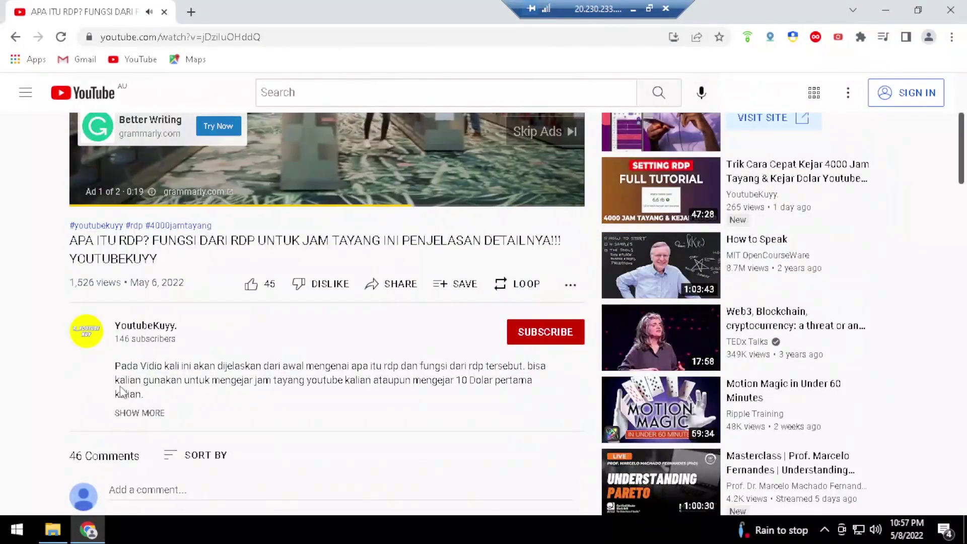
scroll(121, 390, "up", 4)
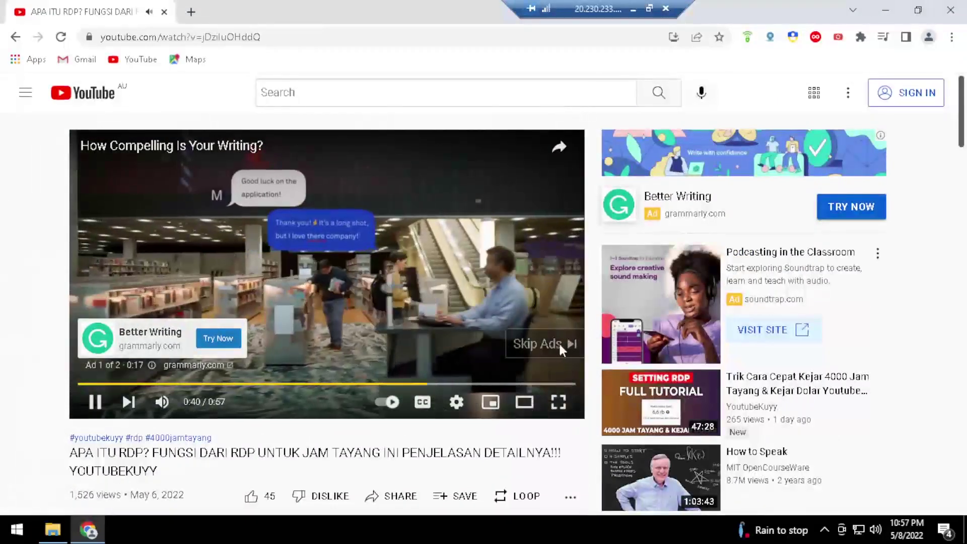
left_click(557, 343)
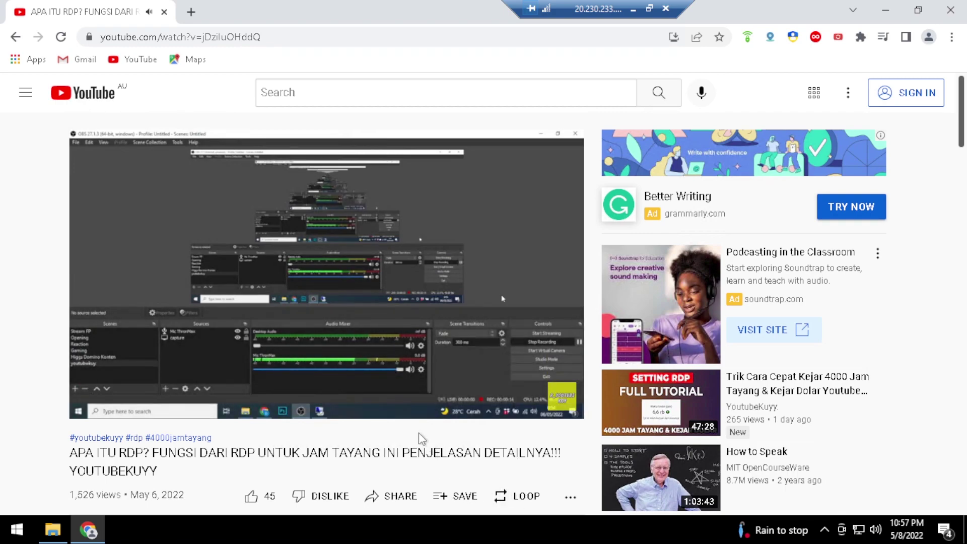
Go to the YouTubeKuyy. channel page from the avatar below the video
scroll(412, 432, "down", 5)
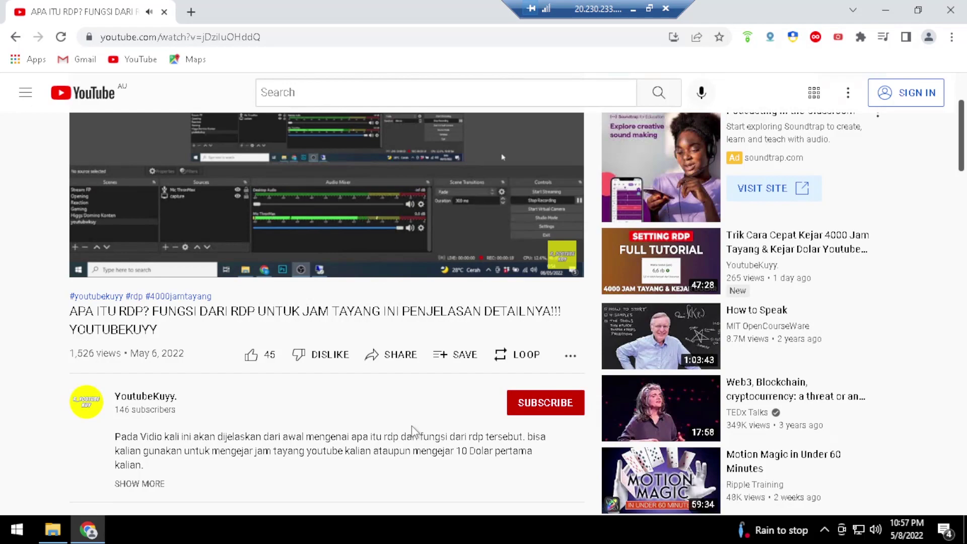
scroll(412, 432, "up", 4)
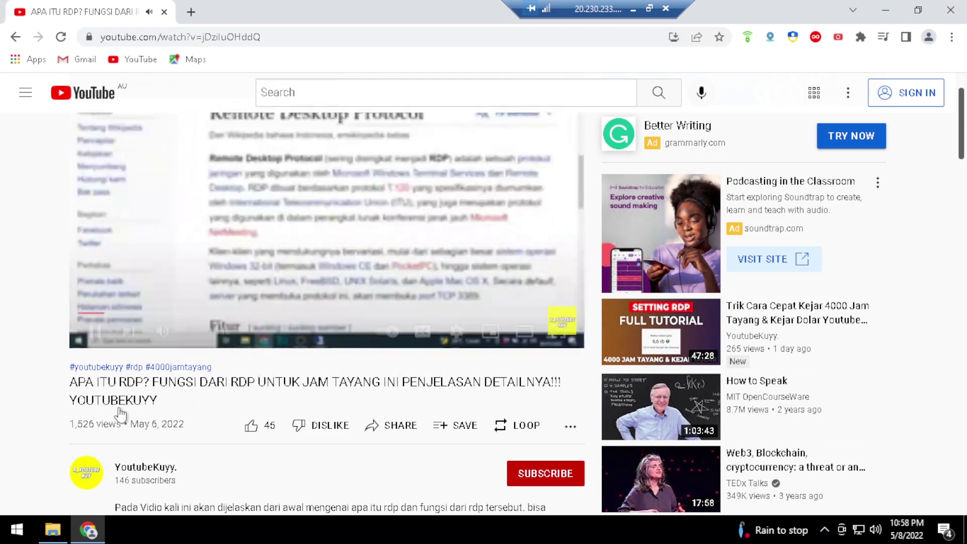
left_click(95, 477)
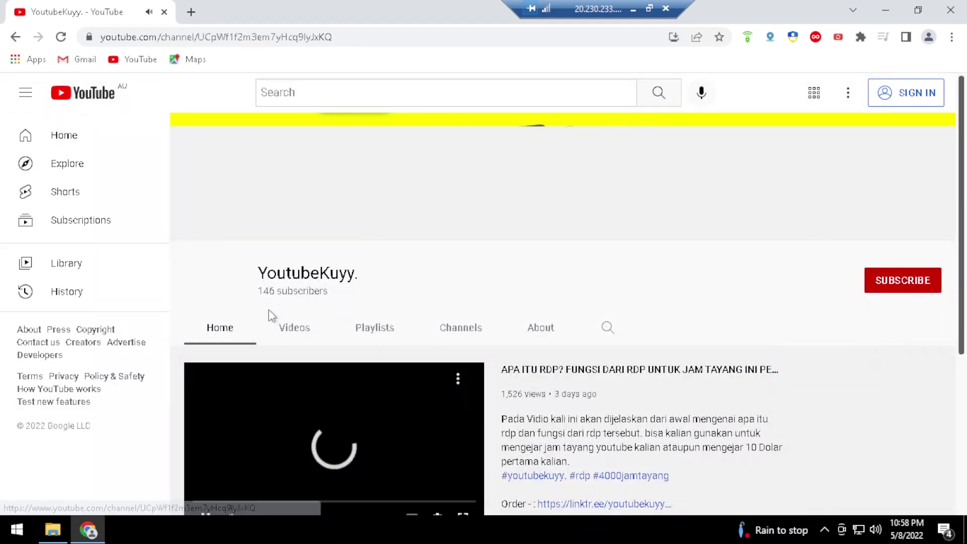
Play all of the PENJELASAN playlist from the Playlists tab, with Loop playlist on
left_click(382, 335)
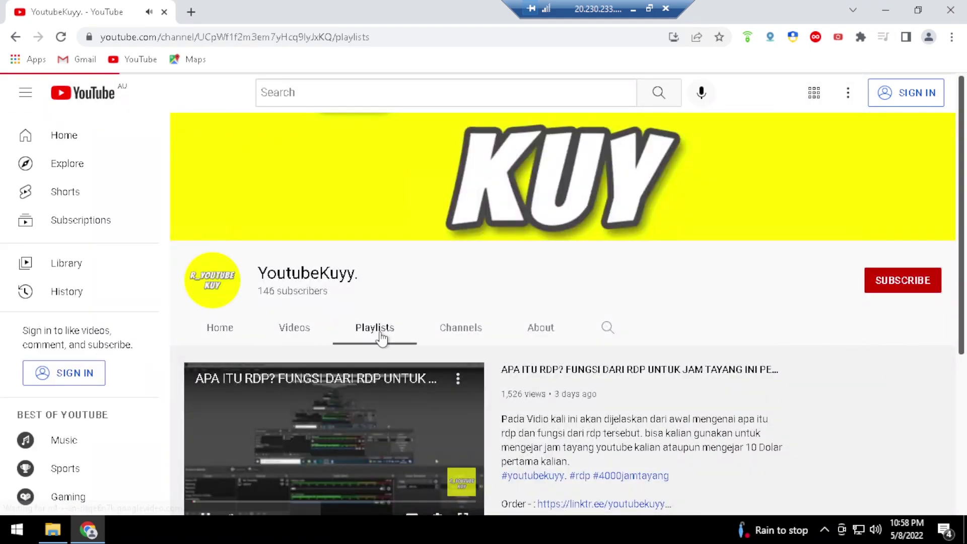
scroll(401, 378, "down", 1)
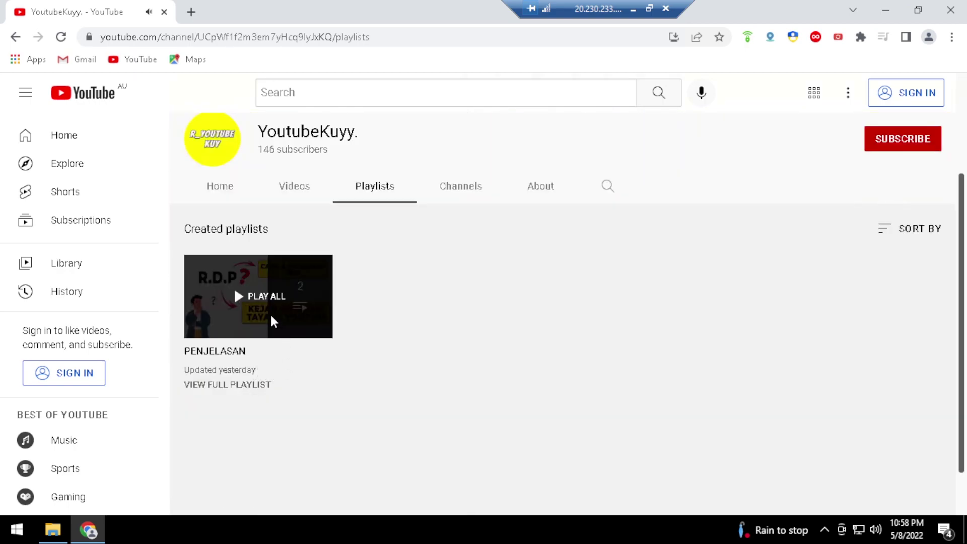
left_click(304, 291)
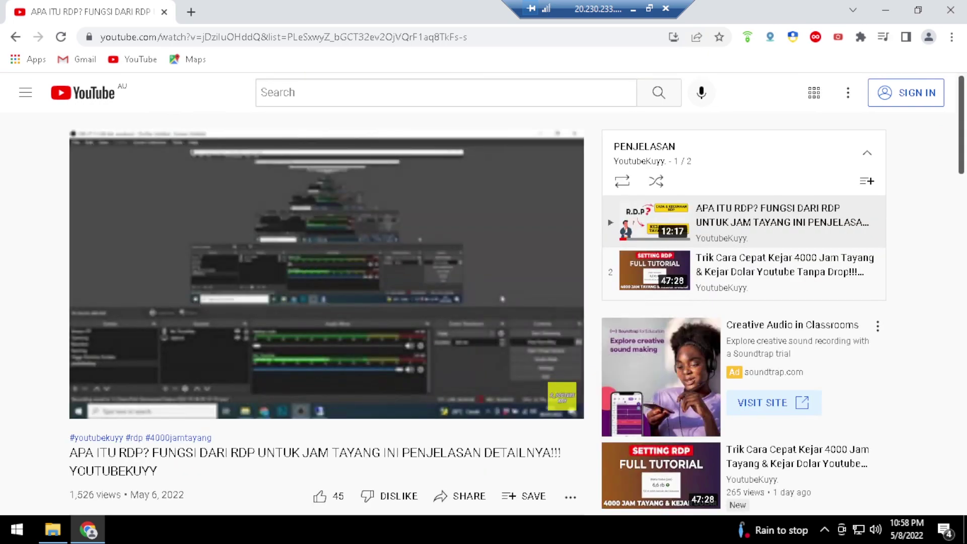
scroll(336, 314, "down", 4)
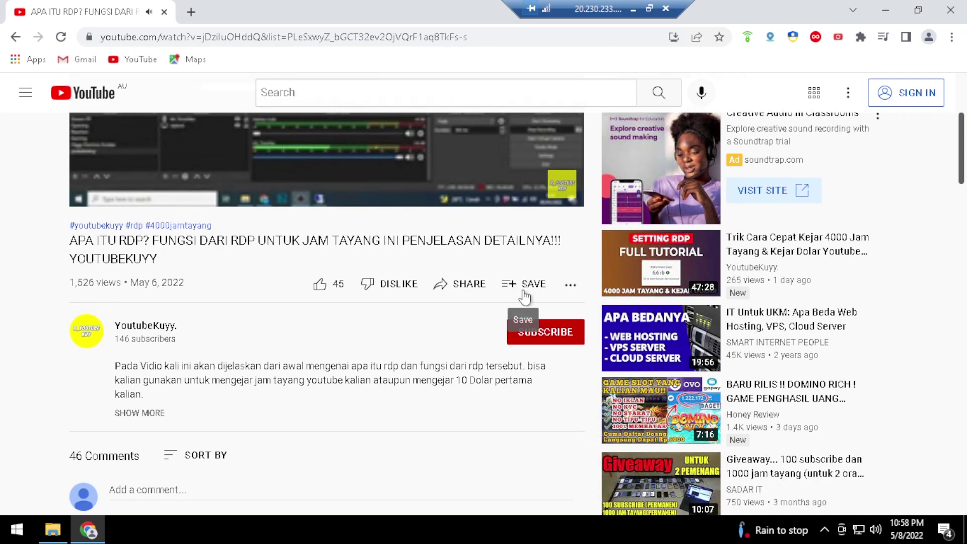
scroll(524, 308, "up", 4)
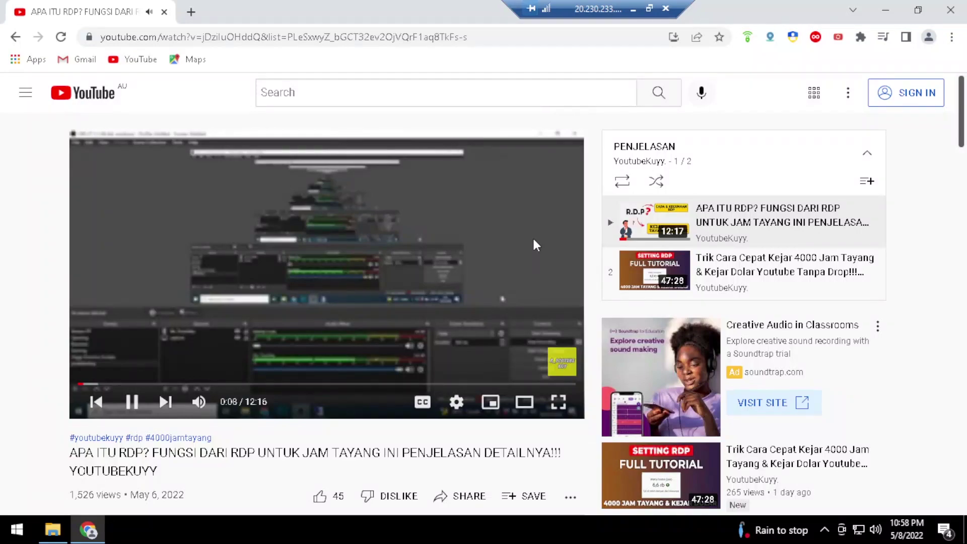
left_click(624, 187)
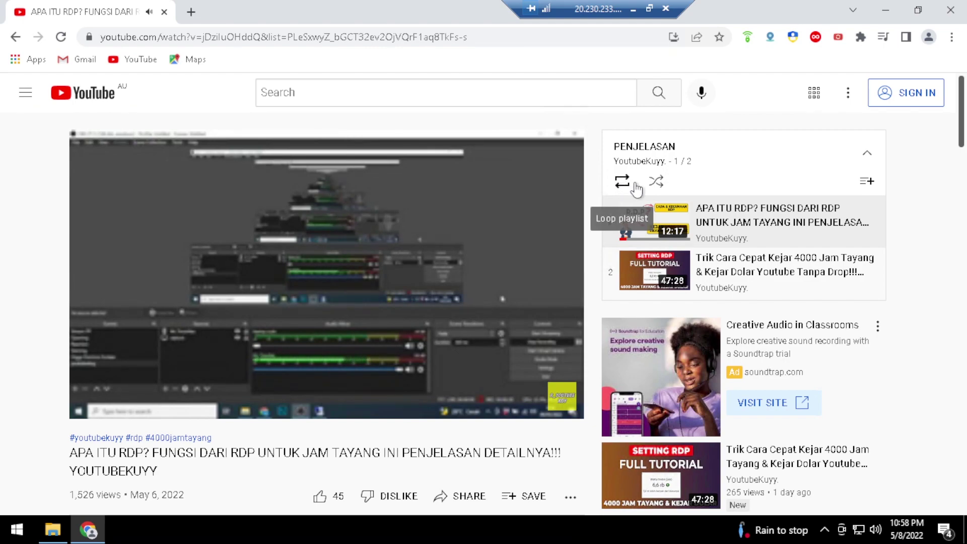
Bring up the video player's Settings menu
scroll(479, 341, "down", 3)
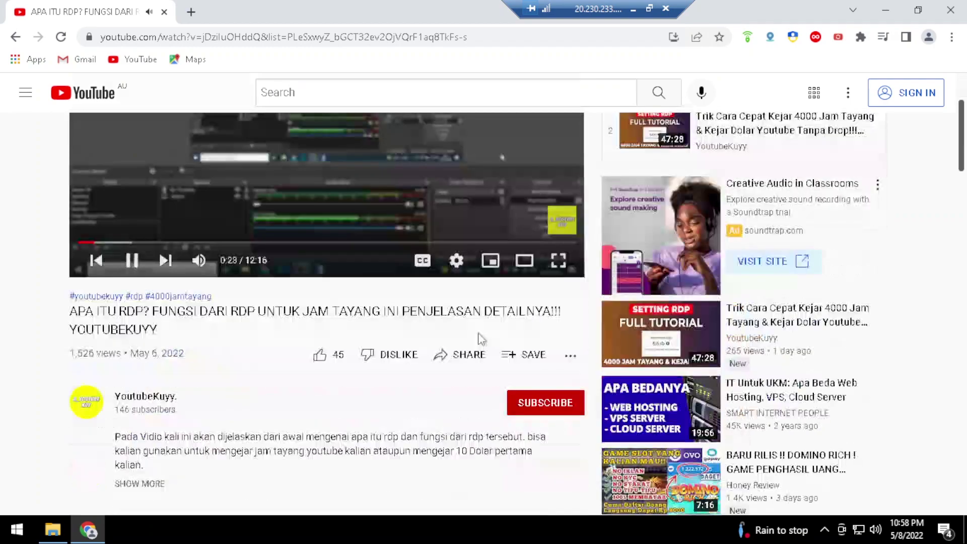
scroll(485, 328, "up", 3)
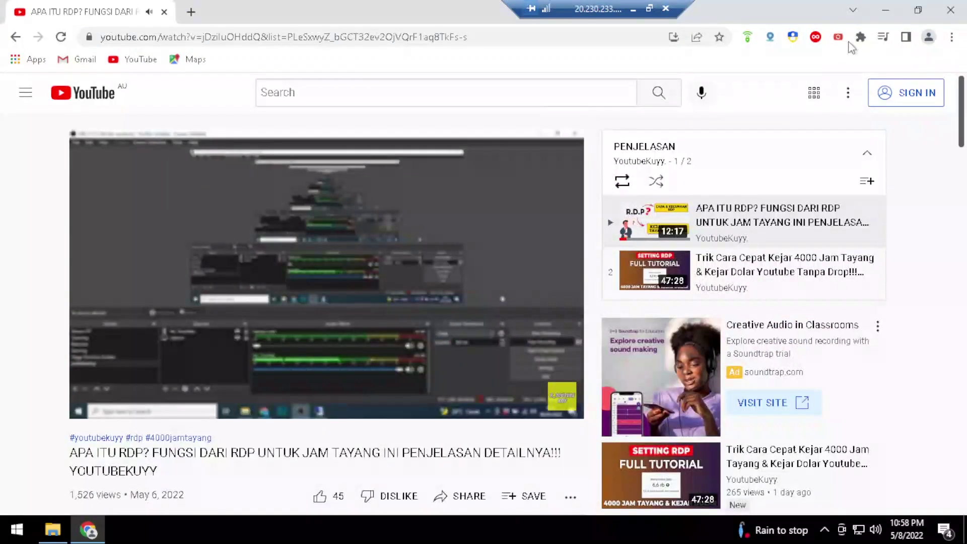
mouse_move(458, 333)
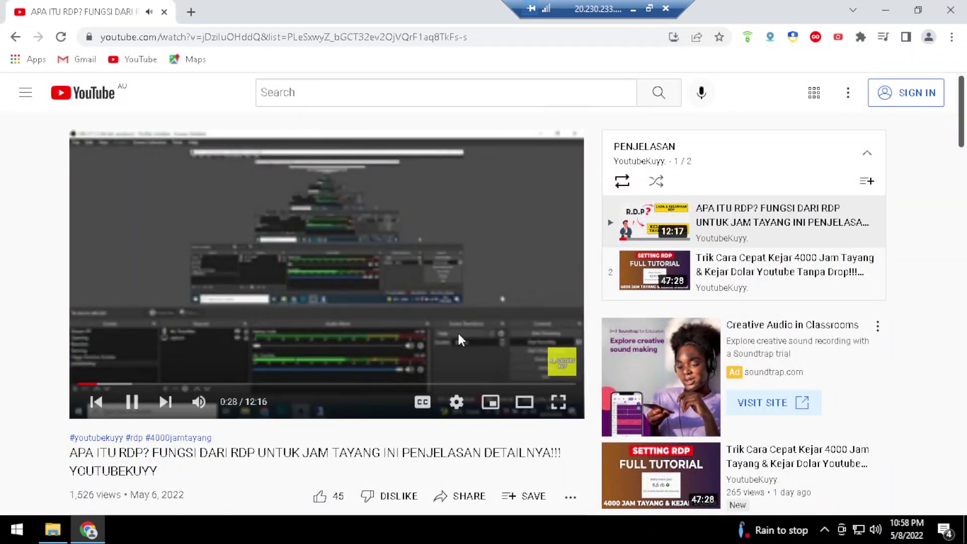
left_click(456, 403)
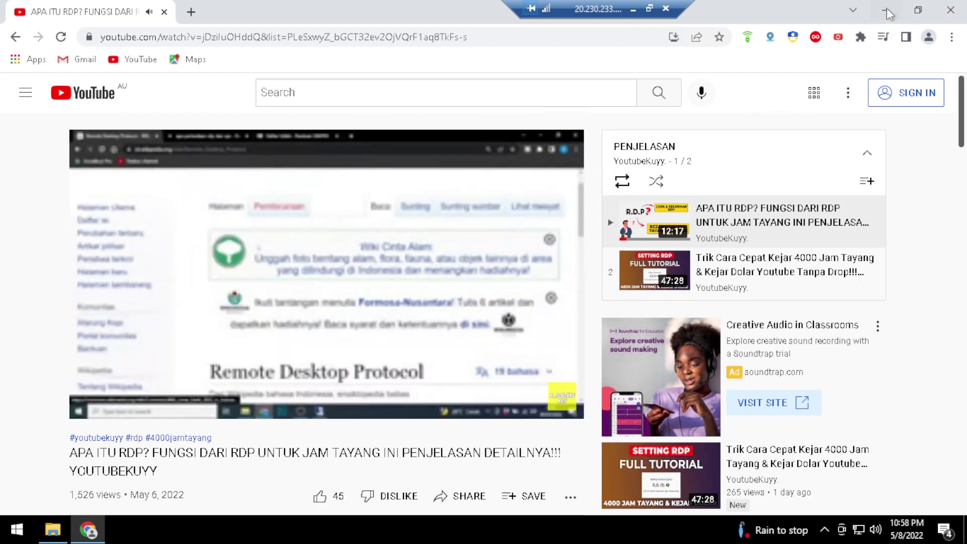
Launch the 2 - Chrome profile from the desktop shortcut and maximize its window
left_click(886, 10)
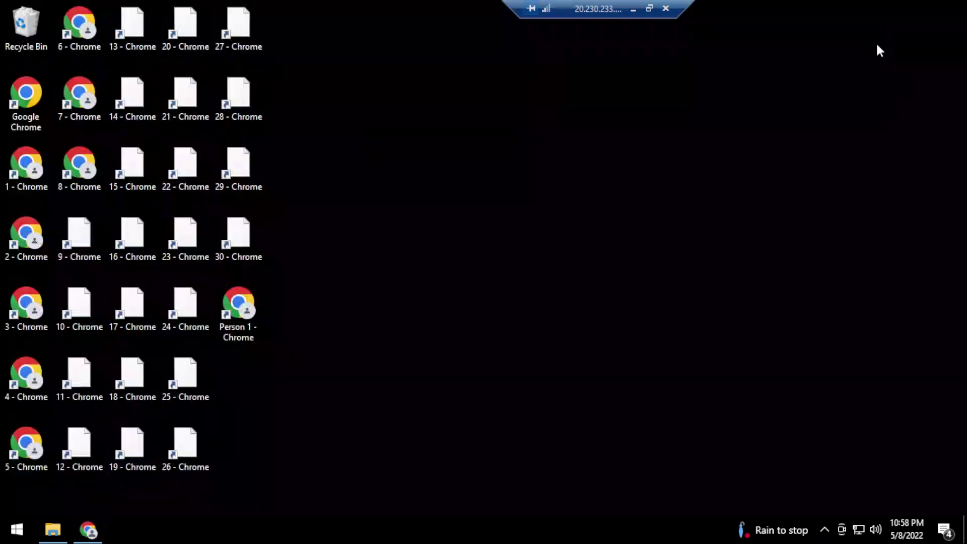
left_click(32, 238)
double_click(32, 237)
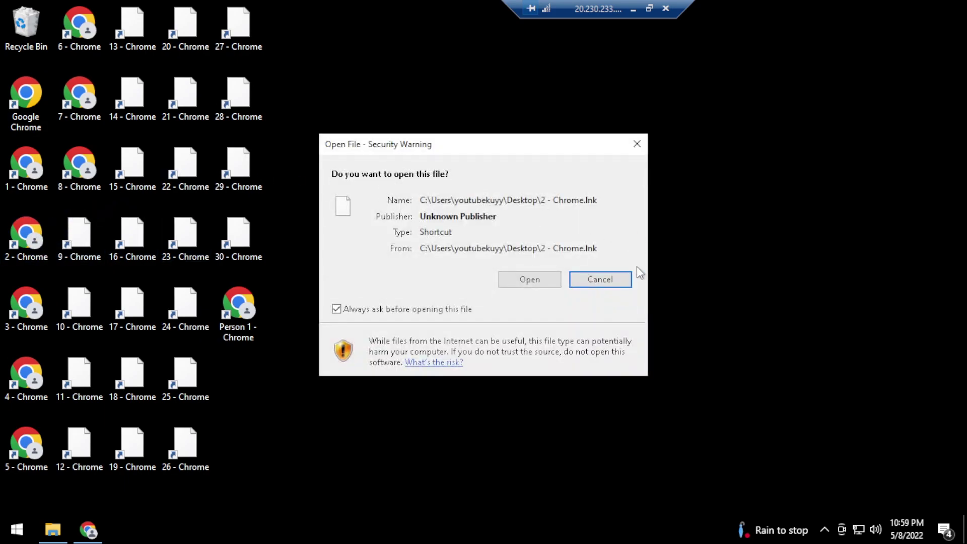
left_click(522, 275)
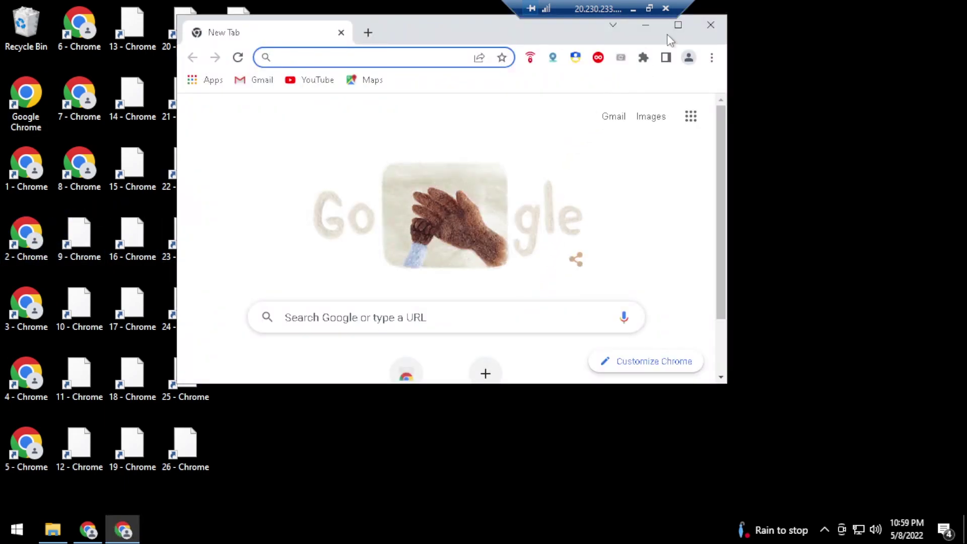
left_click(678, 25)
Connect Avira Phantom VPN through the Australia - Sydney location
right_click(771, 37)
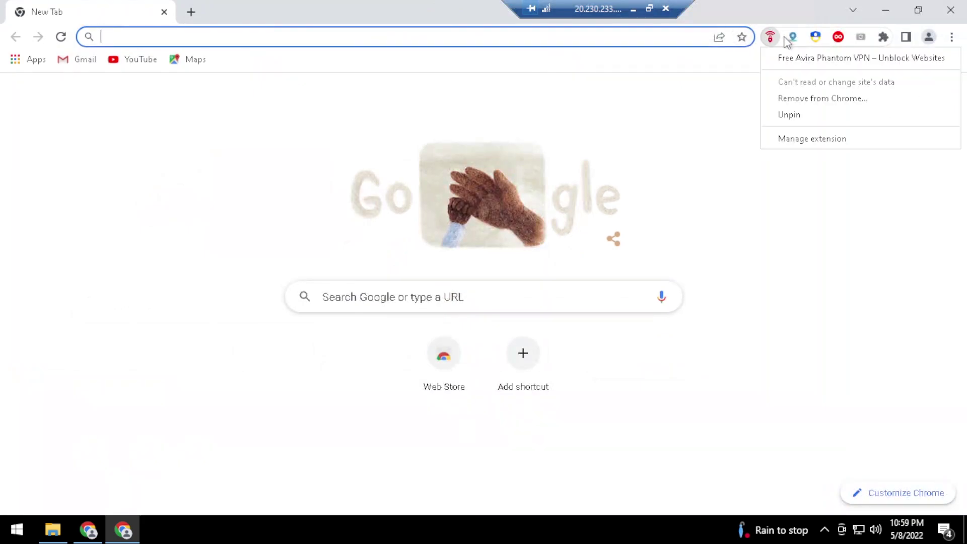
left_click(753, 81)
left_click(770, 36)
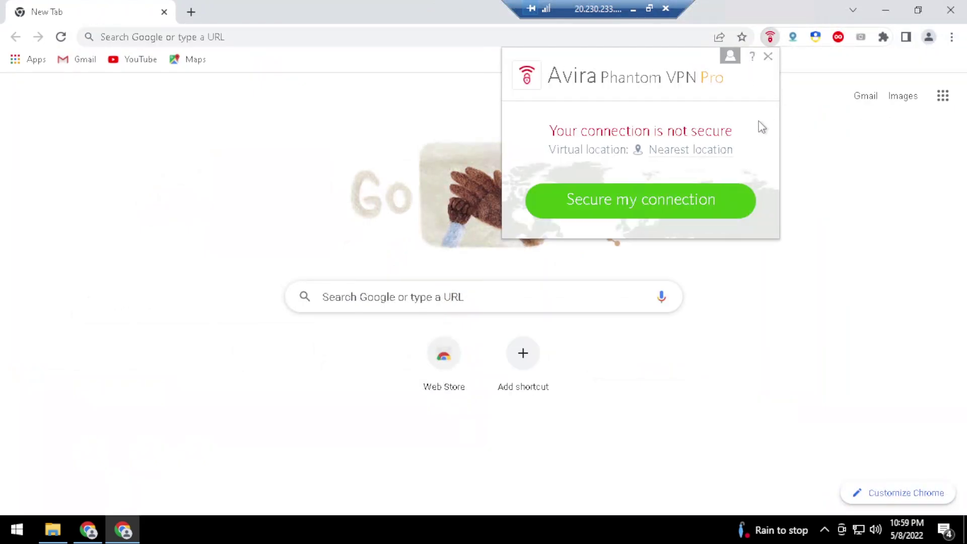
left_click(701, 149)
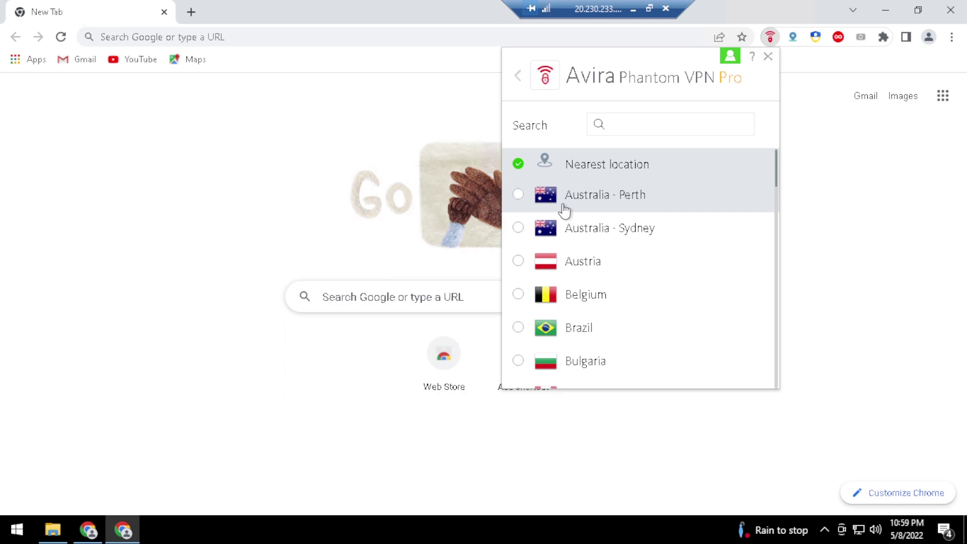
left_click(605, 232)
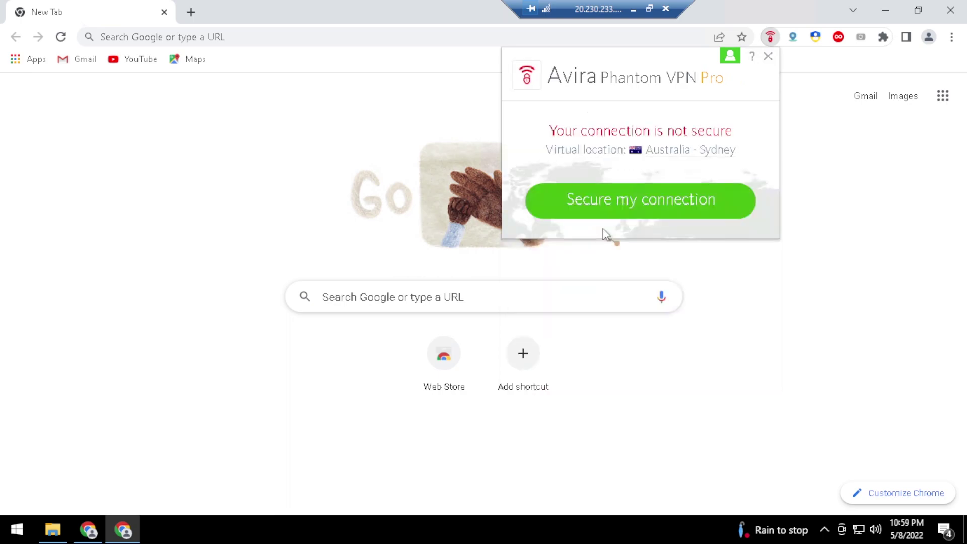
left_click(635, 211)
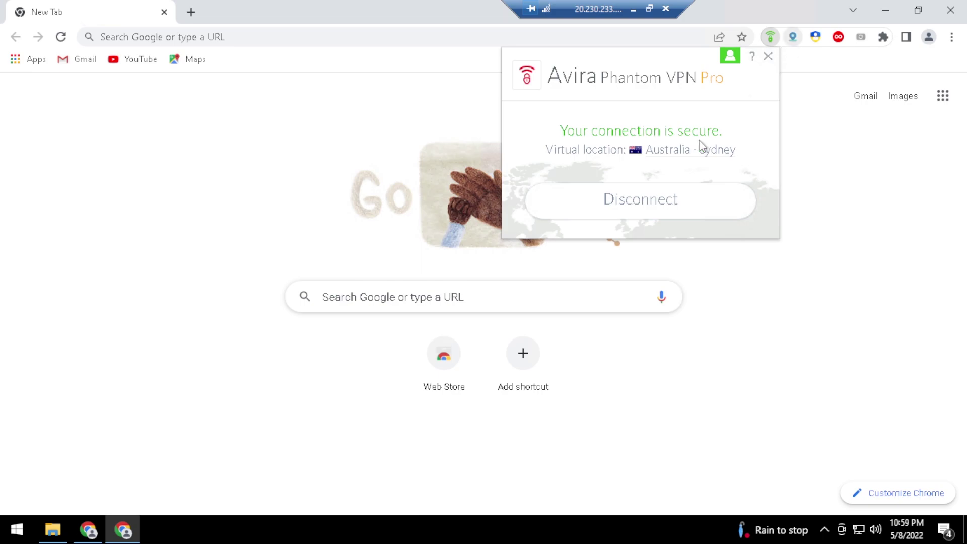
right_click(793, 39)
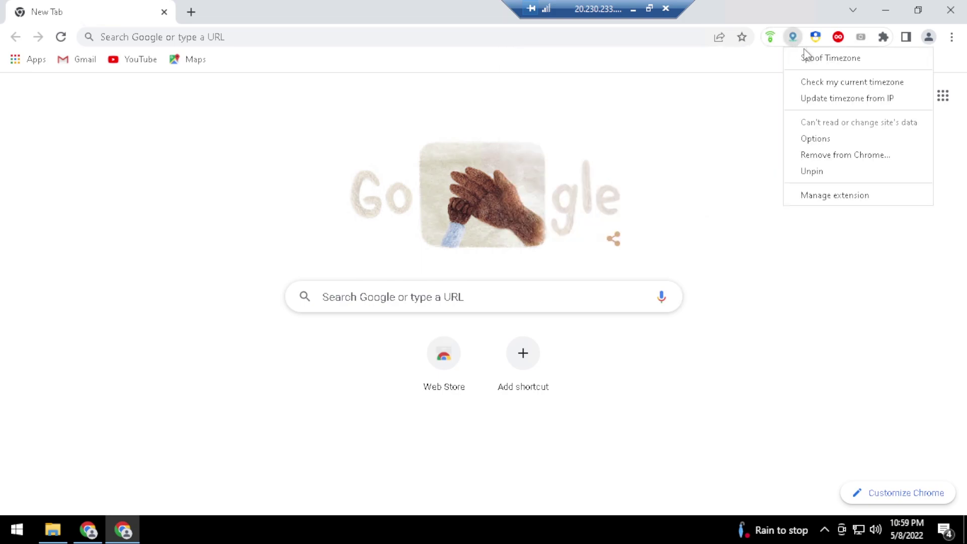
Update the Spoof Timezone from IP to Australia/Sydney and show the User-Agent Switcher panel
left_click(821, 96)
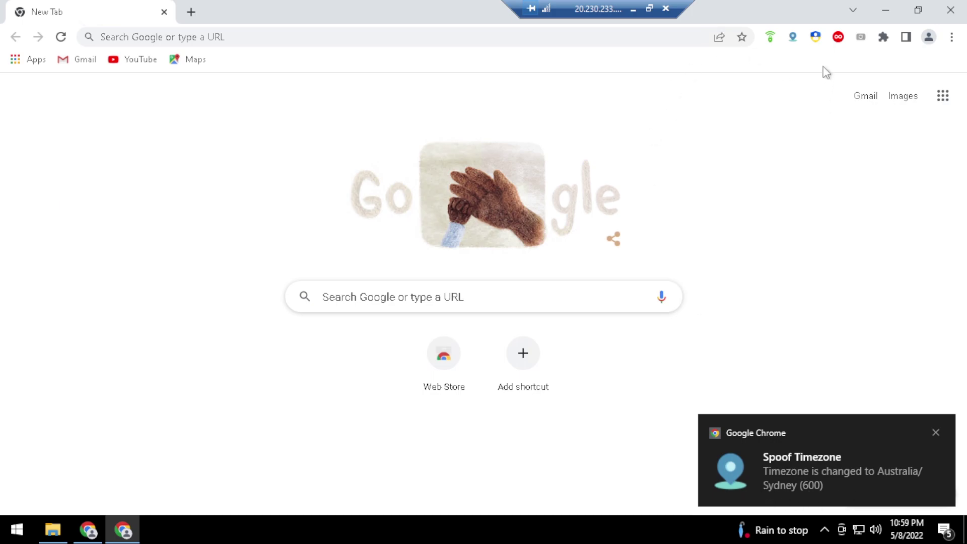
left_click(816, 39)
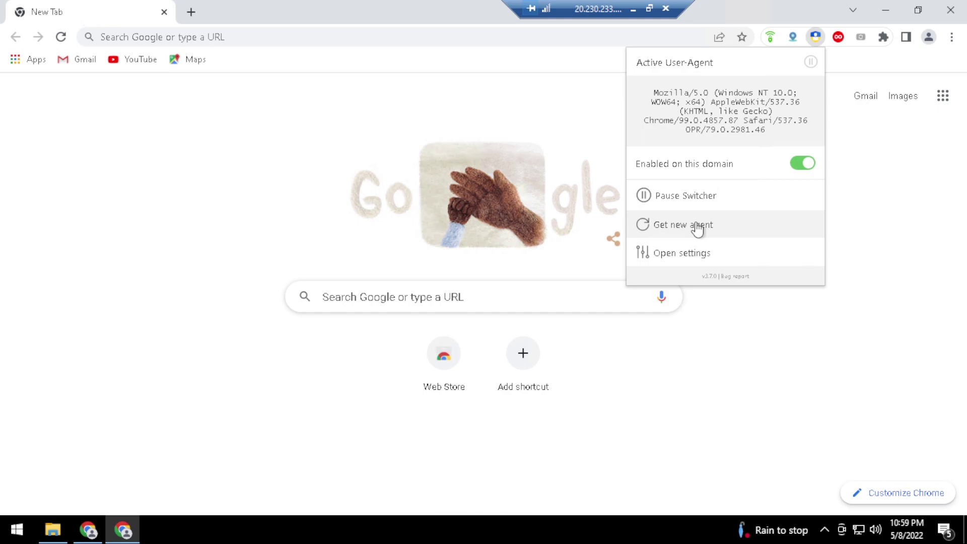
Roll new user agents until Chrome 100.0.4885.152 / OPR 82.0.3235.85 is active, then close the switcher
left_click(697, 229)
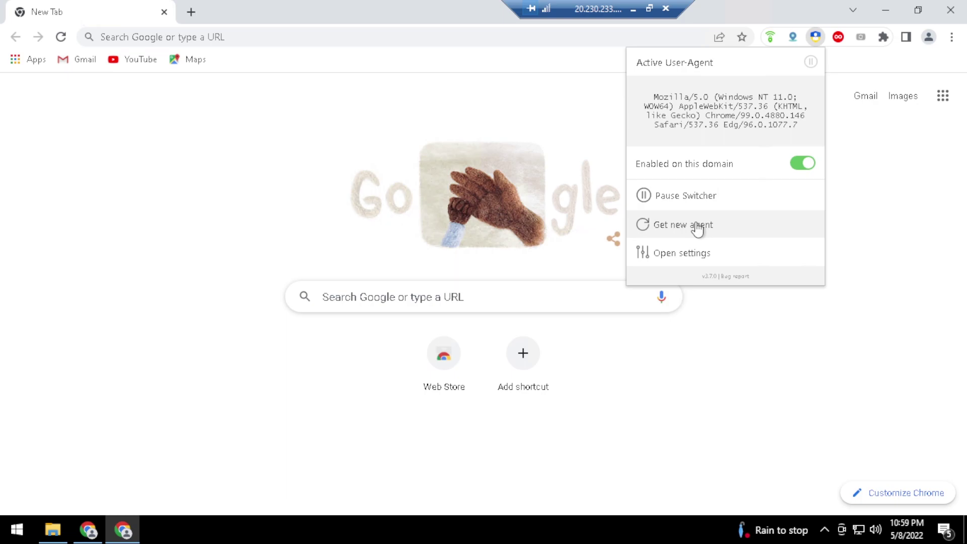
left_click(698, 229)
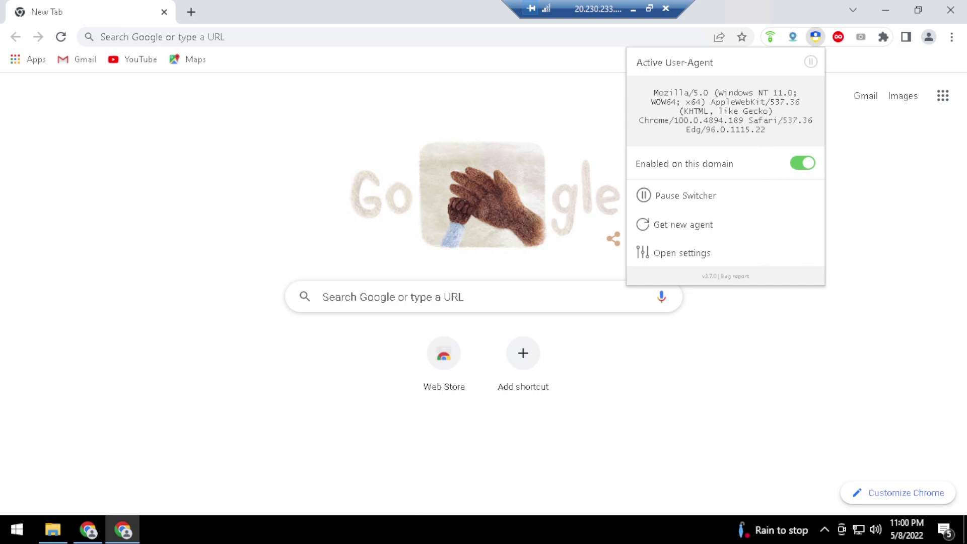
left_click(698, 233)
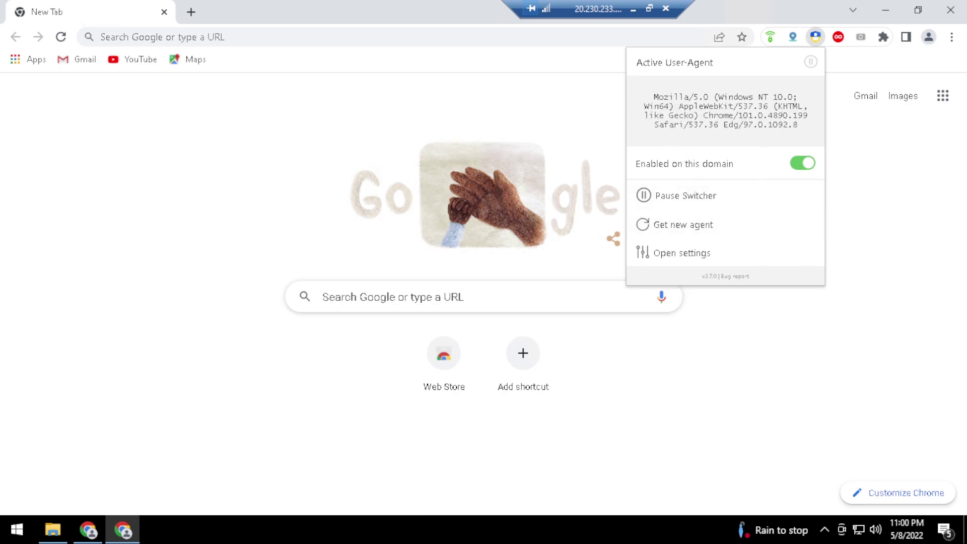
left_click_drag(649, 106, 689, 97)
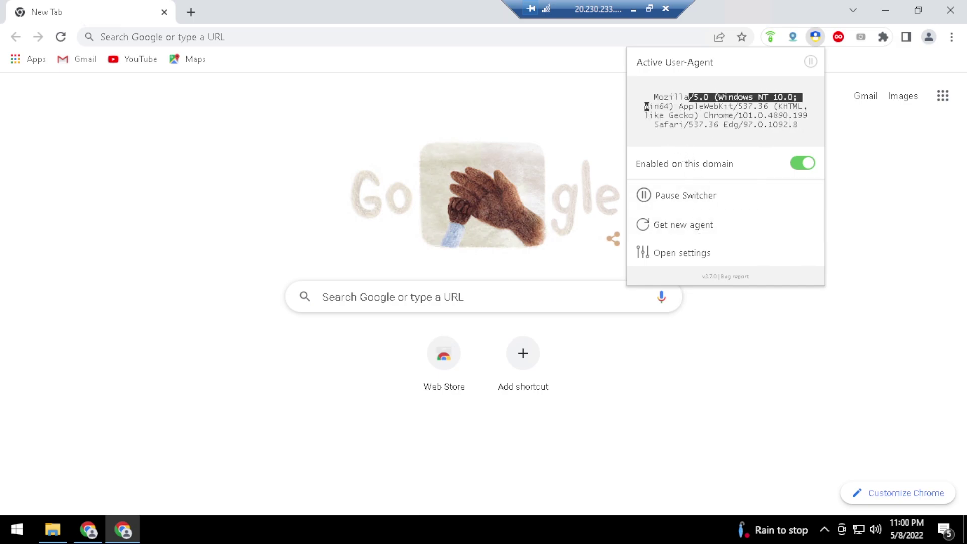
left_click(682, 225)
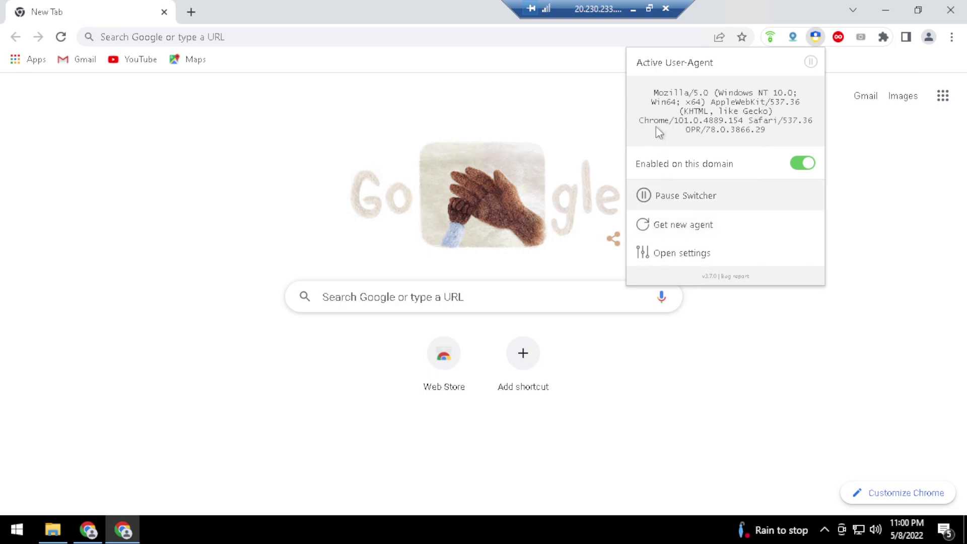
left_click_drag(654, 93, 690, 96)
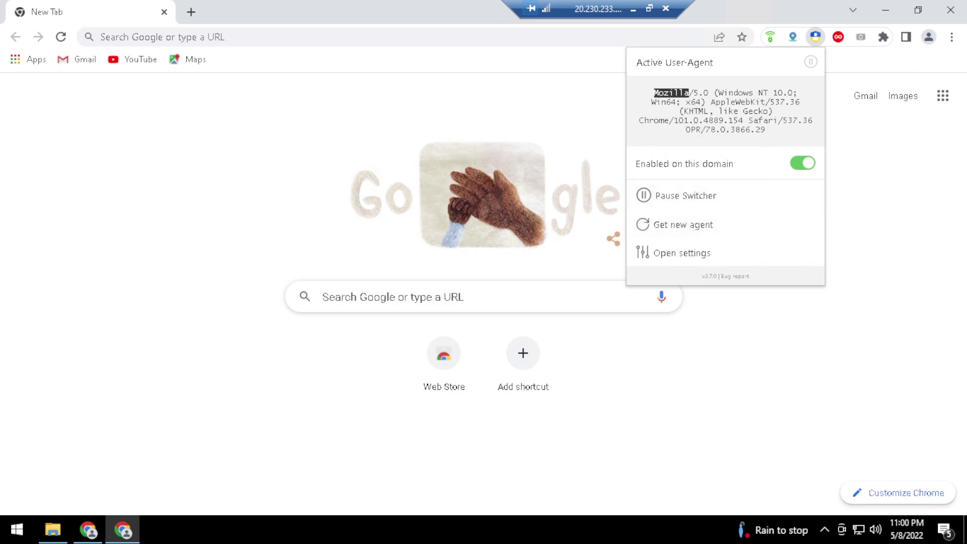
left_click(687, 225)
left_click_drag(654, 96, 694, 107)
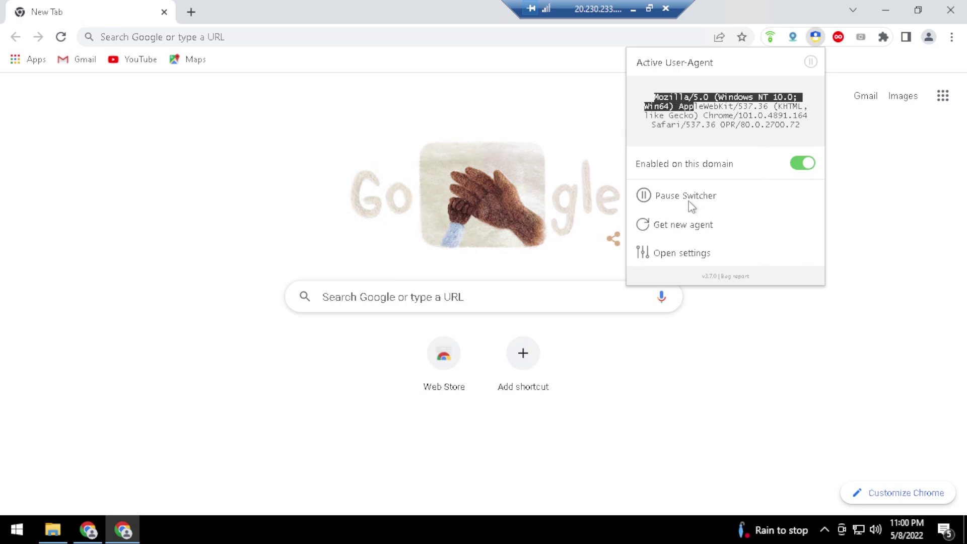
left_click(680, 225)
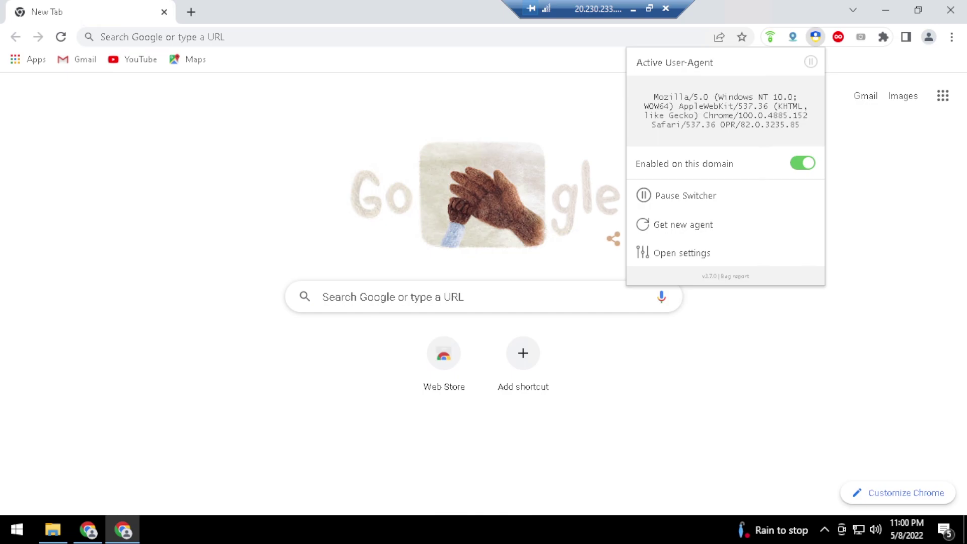
left_click(895, 189)
left_click(285, 36)
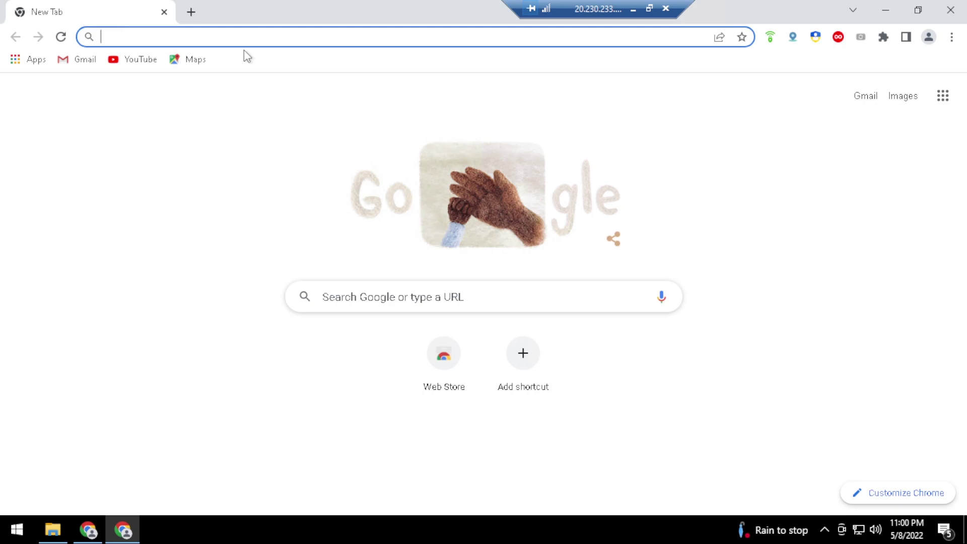
Search Google for whoer and open the Whoer.net site
type("whoer")
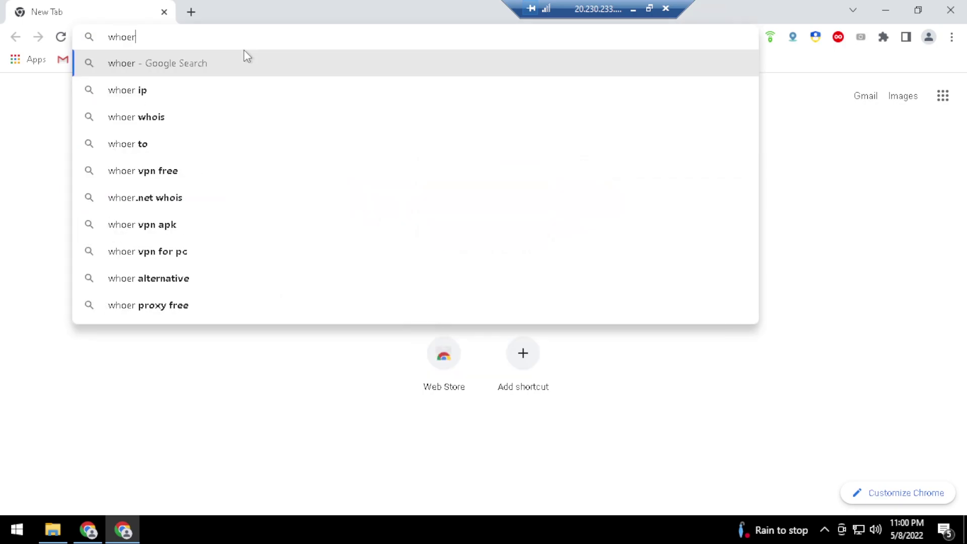
key("Return")
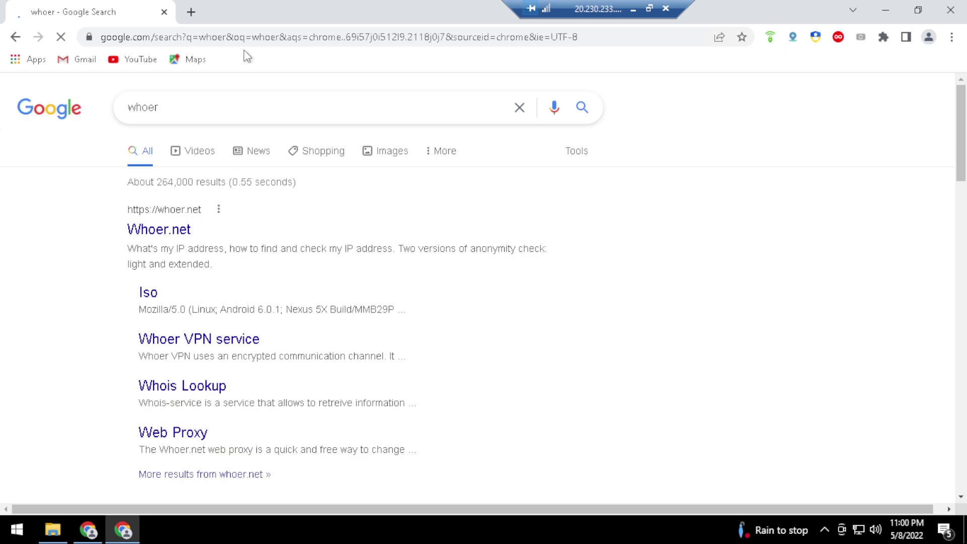
left_click(170, 232)
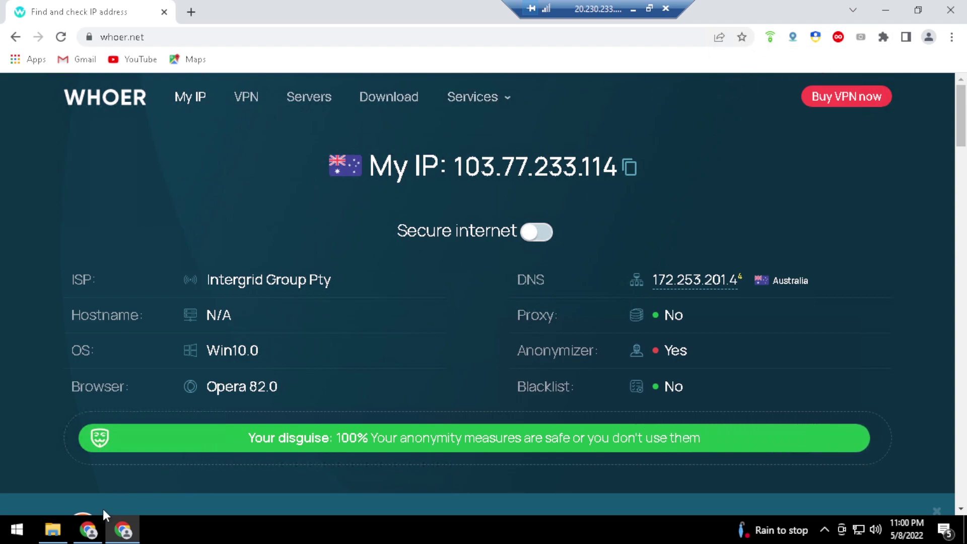
Open Whoer.net in a new tab of the YouTube playlist window too
left_click(94, 520)
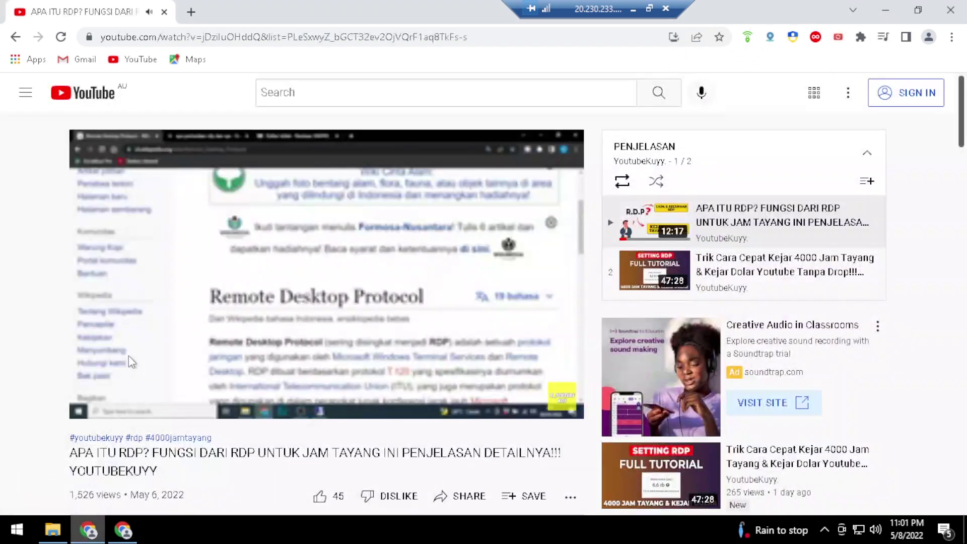
left_click(190, 9)
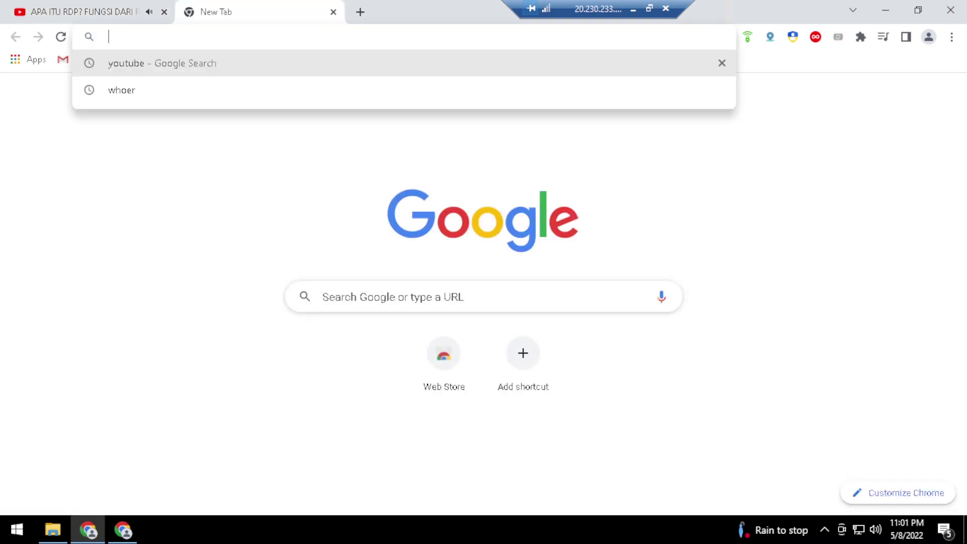
left_click(132, 121)
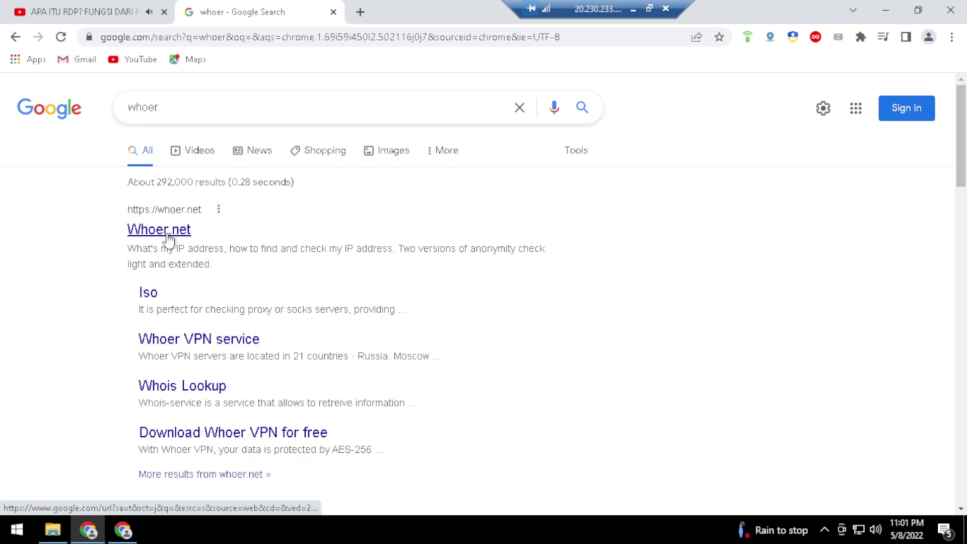
left_click(168, 237)
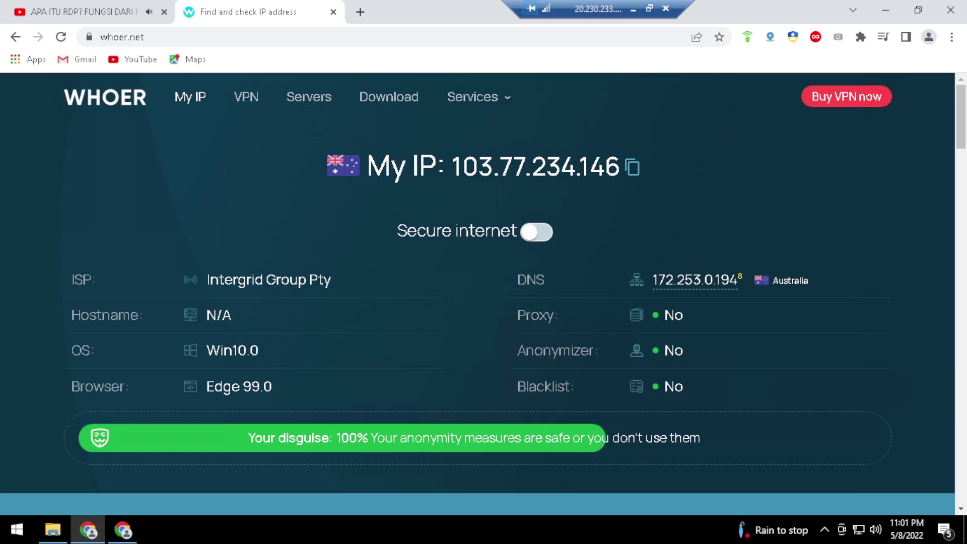
Compare the two windows' IPs: 103.77.234.146 (Edge 99.0) versus 103.77.233.114 (Opera 82.0)
left_click_drag(622, 168, 453, 167)
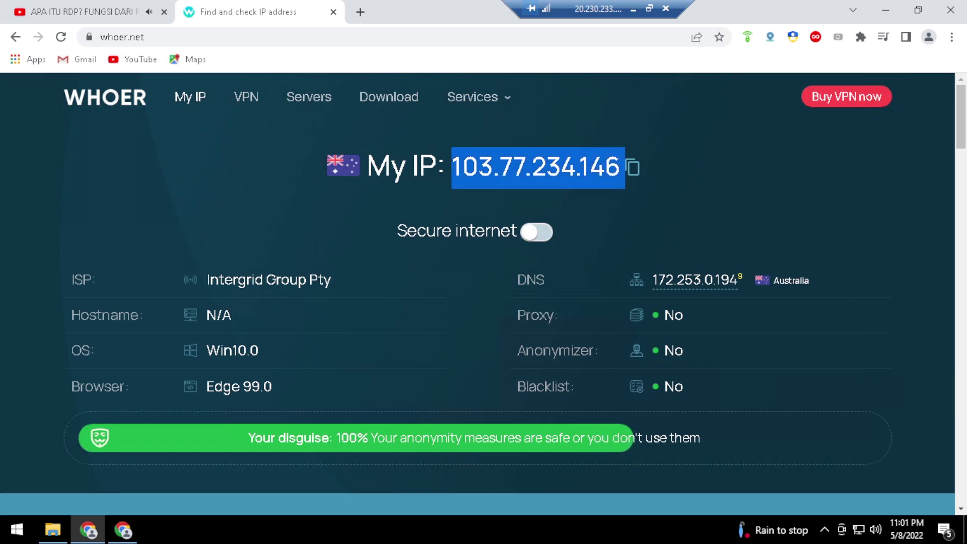
left_click(123, 530)
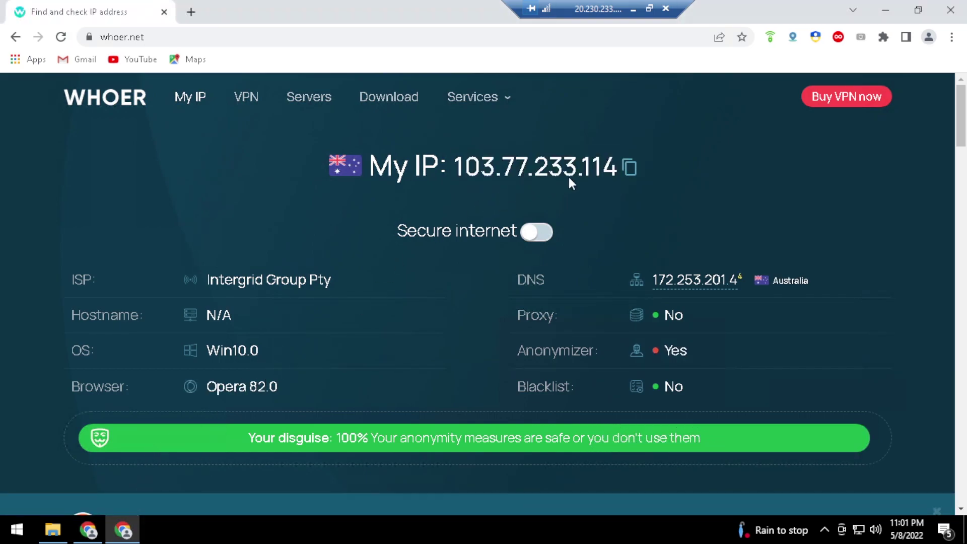
left_click_drag(621, 167, 453, 168)
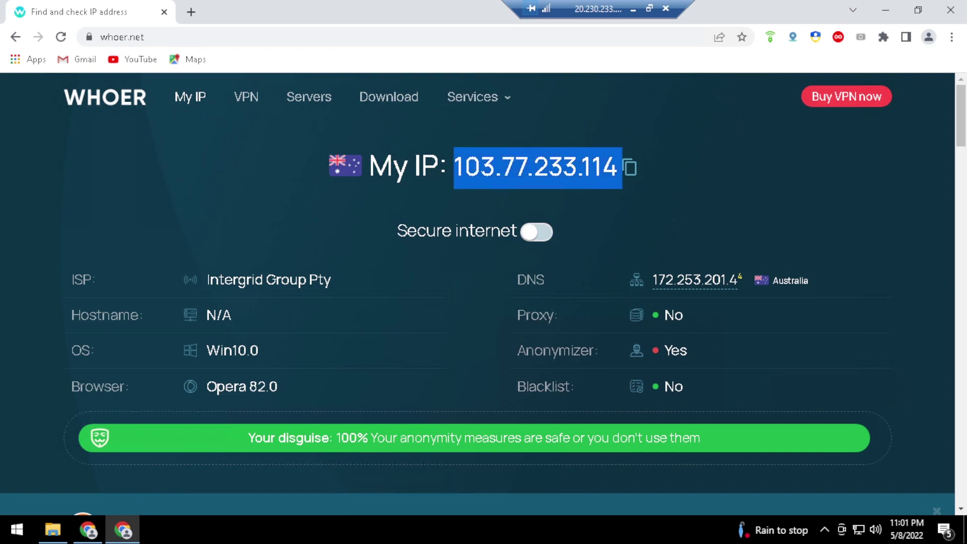
left_click(89, 529)
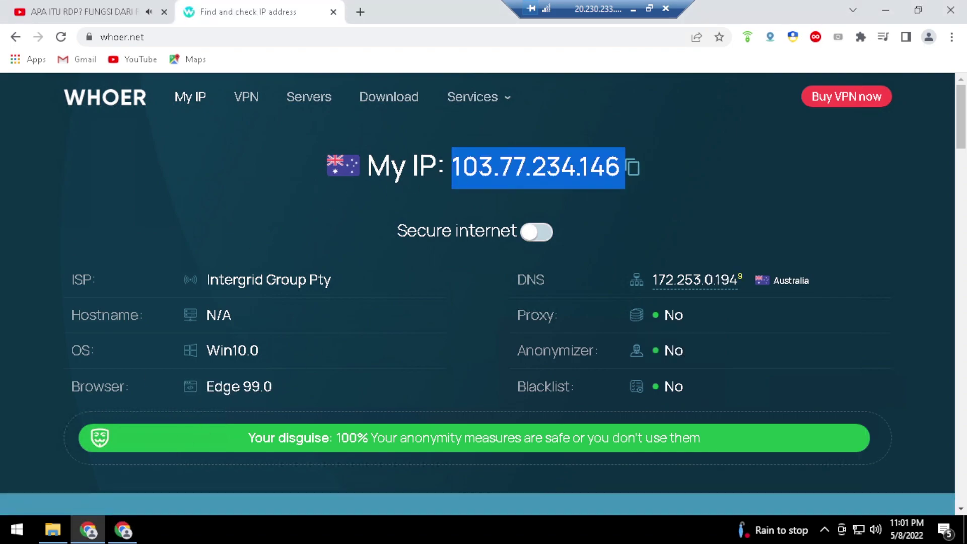
left_click(126, 526)
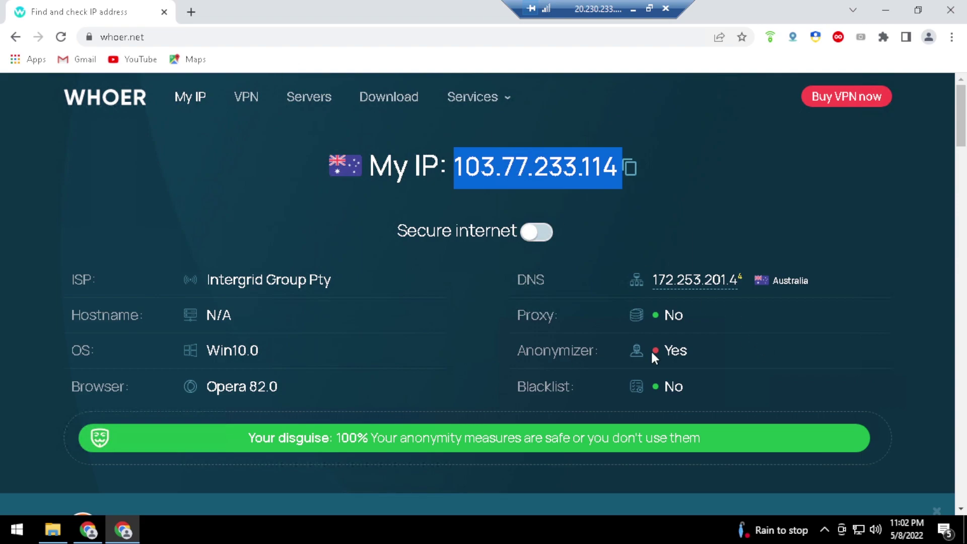
Close the WEB Proxy banner and reload Whoer.net, giving Anonymizer No and DNS 172.217.33.1
left_click_drag(651, 349, 680, 351)
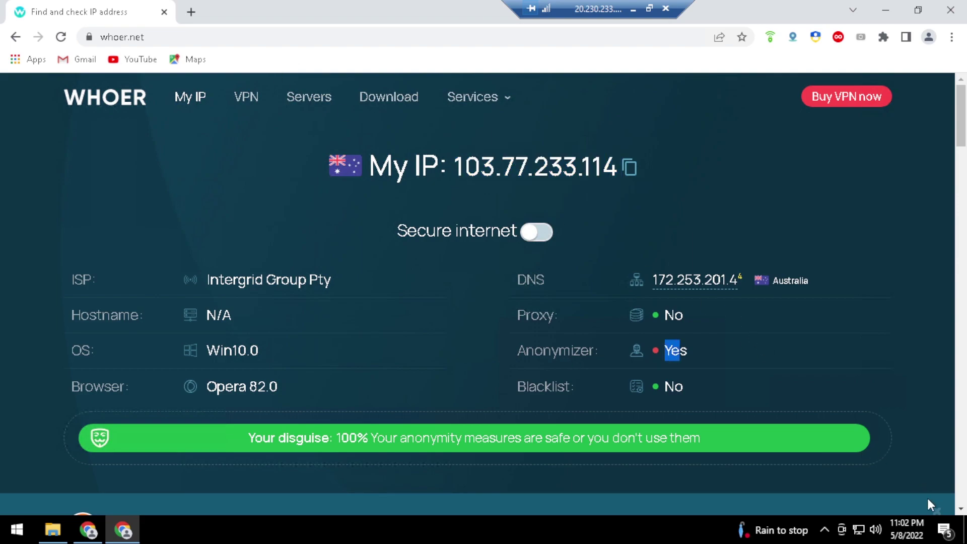
scroll(863, 431, "down", 4)
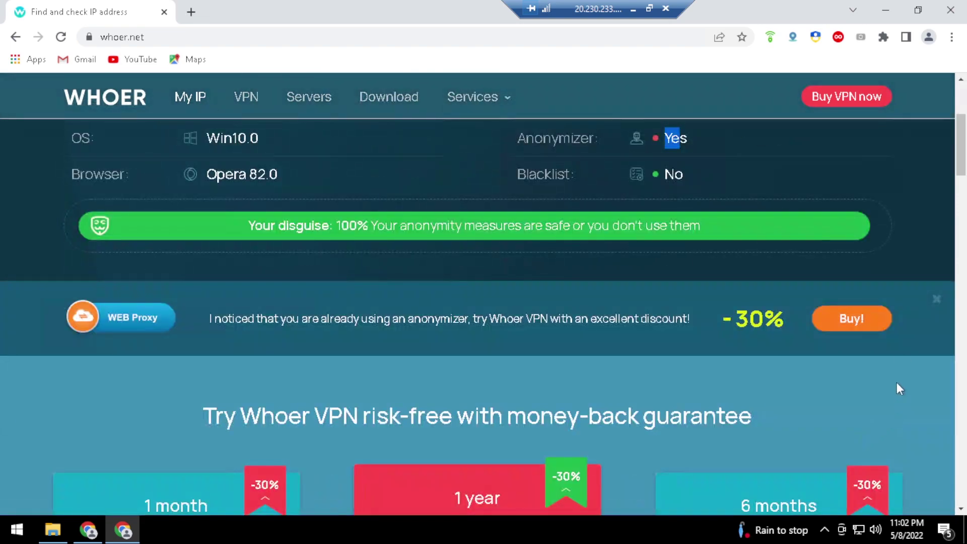
left_click(937, 300)
scroll(588, 297, "up", 4)
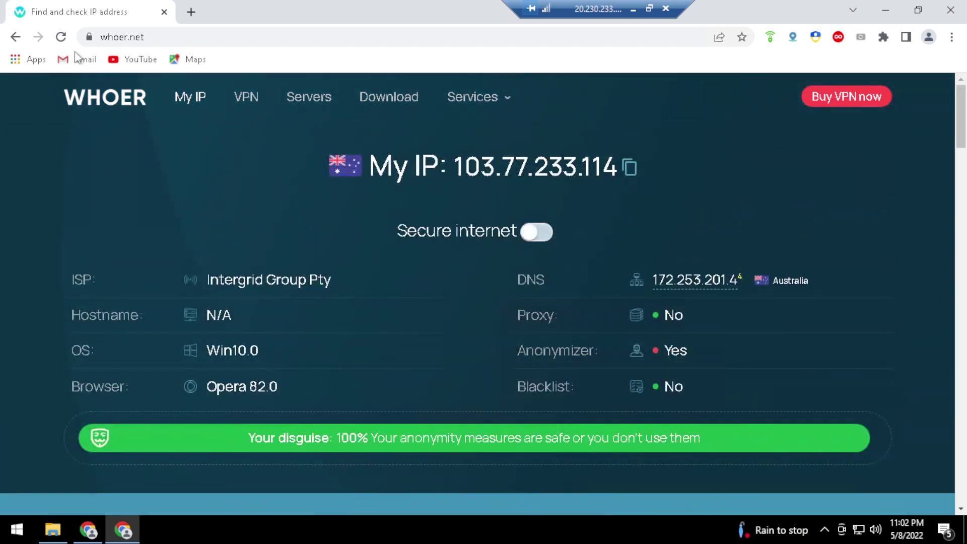
left_click(60, 36)
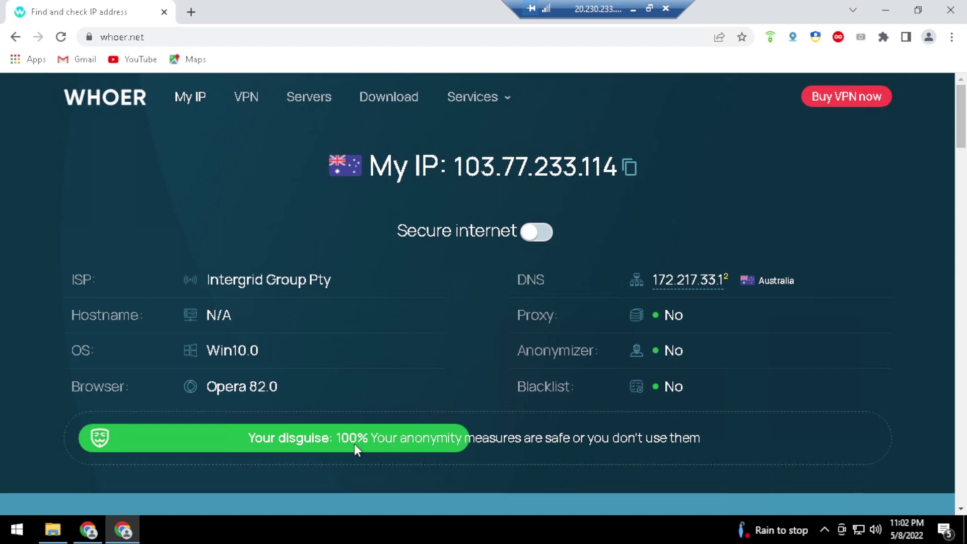
triple_click(355, 436)
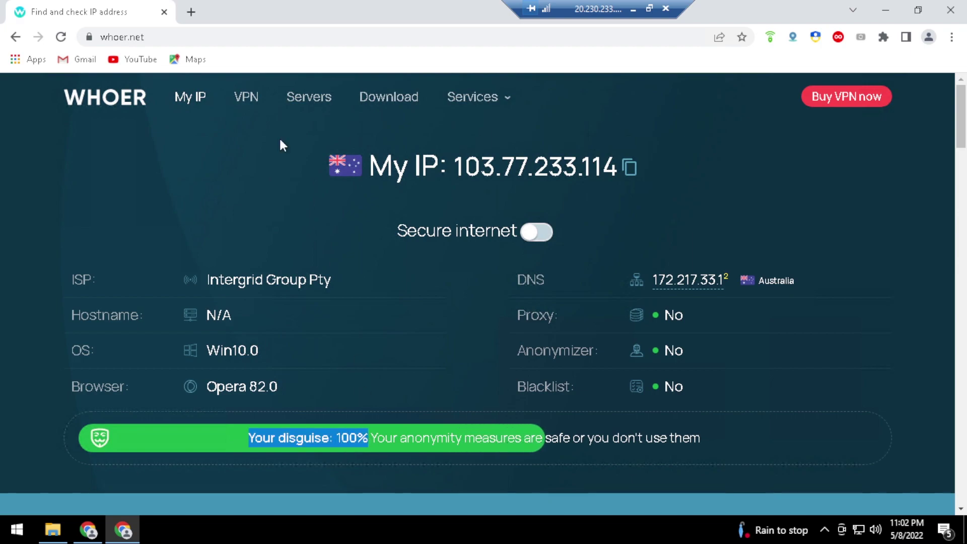
left_click(204, 37)
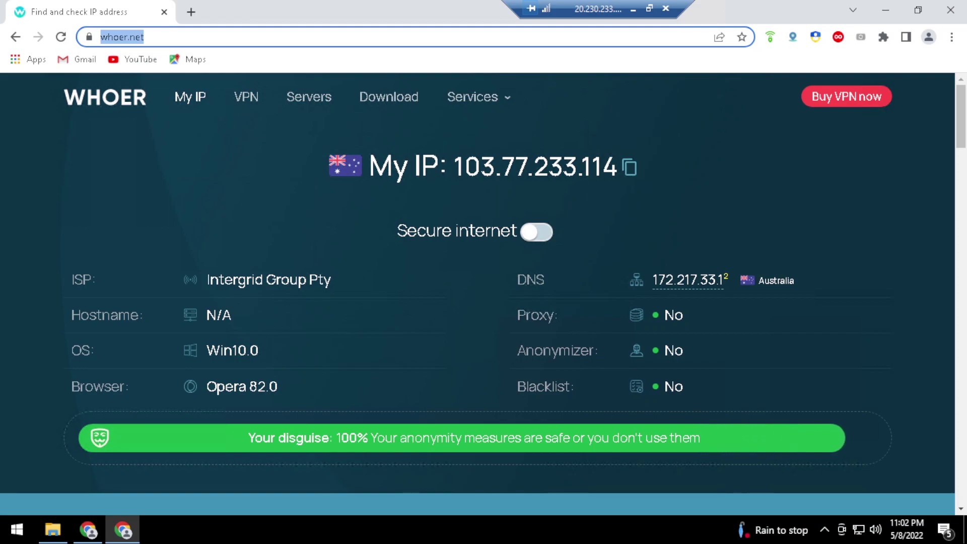
Load the YouTube home page, then minimize both Chrome windows to the desktop
type("youtube")
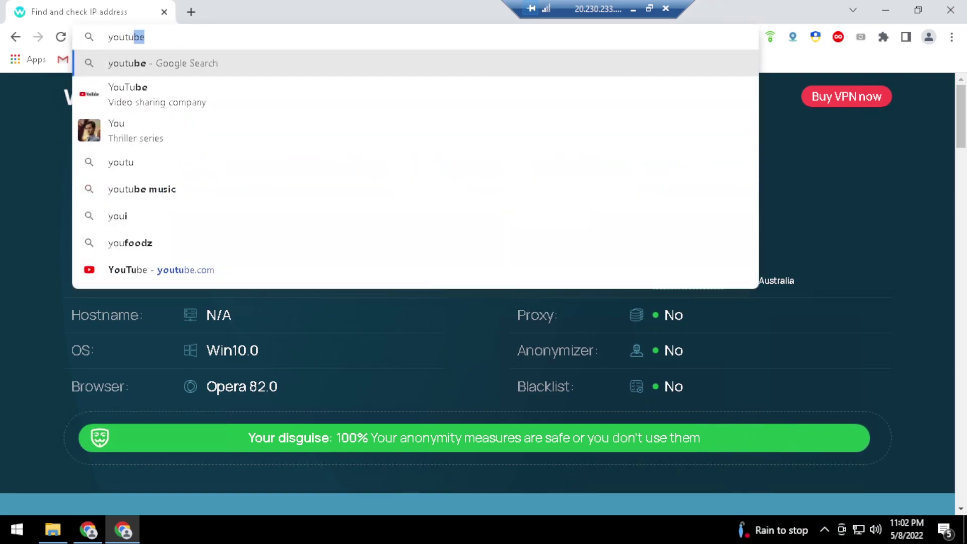
key("Return")
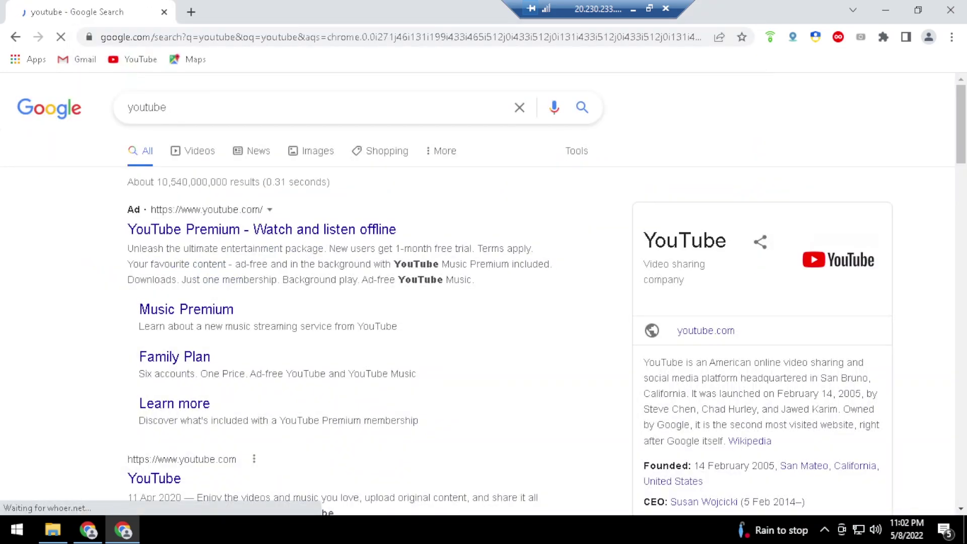
scroll(189, 327, "down", 1)
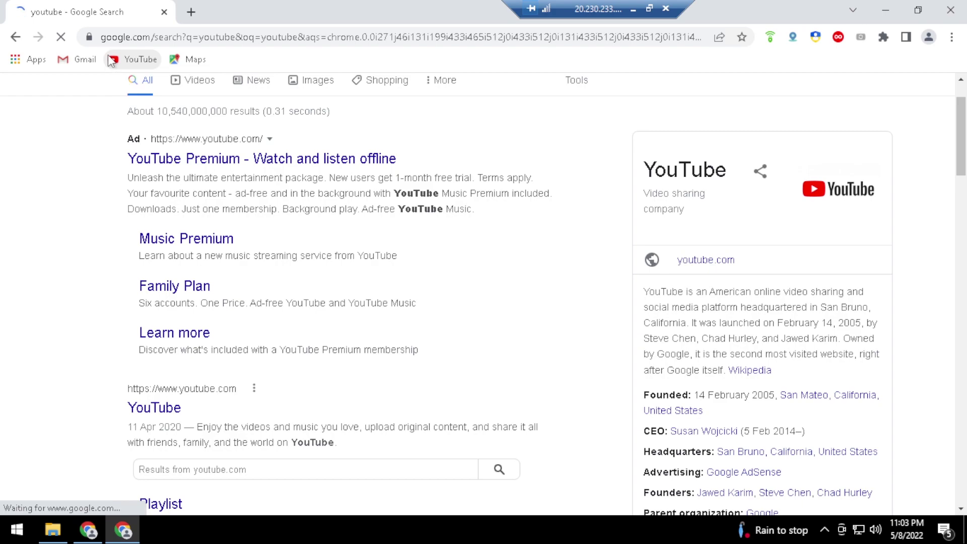
left_click(111, 60)
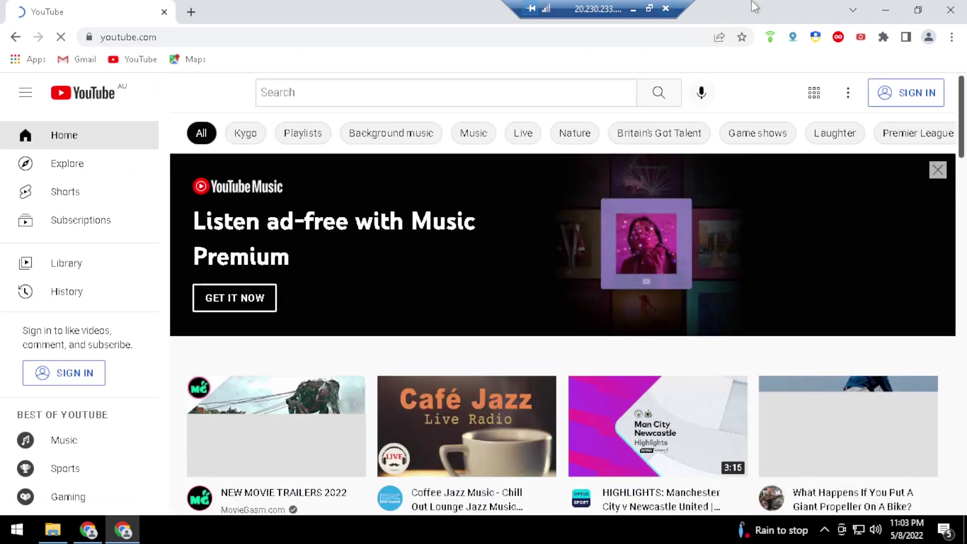
left_click(887, 10)
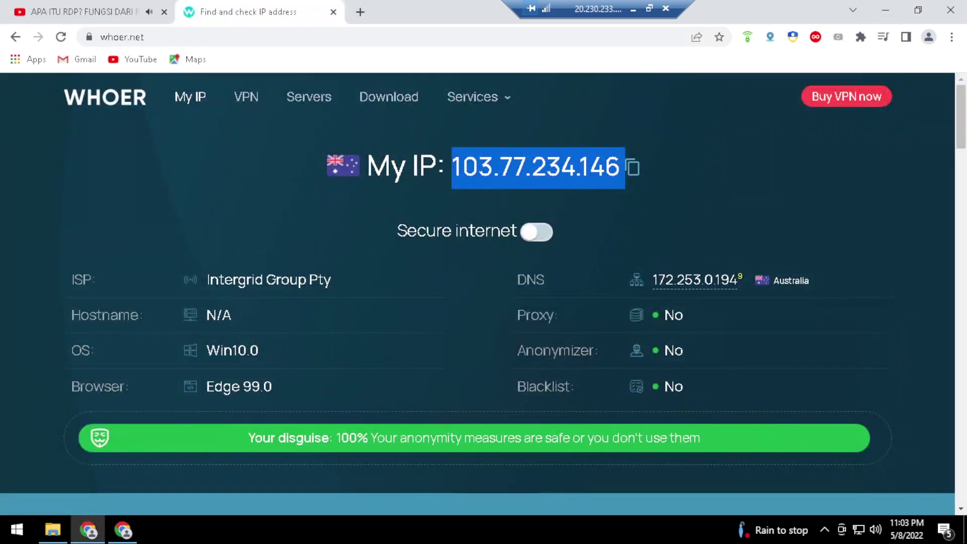
left_click(885, 5)
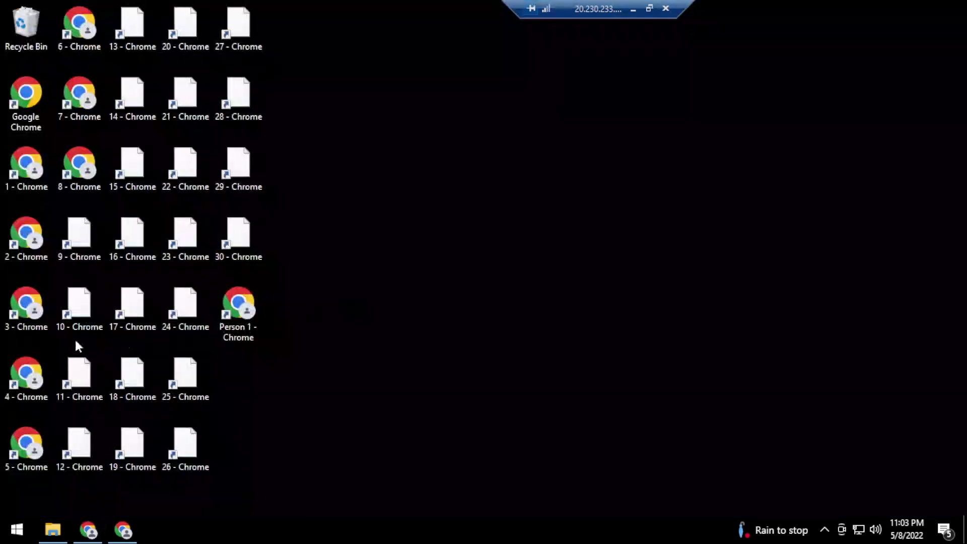
Launch the 3 - Chrome profile shortcut and maximize its window
double_click(9, 318)
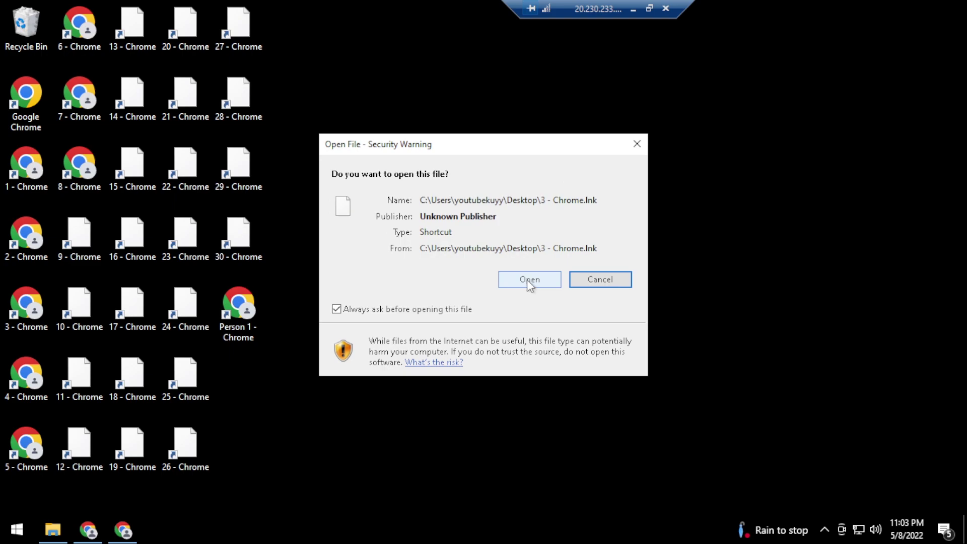
left_click(529, 280)
left_click(688, 26)
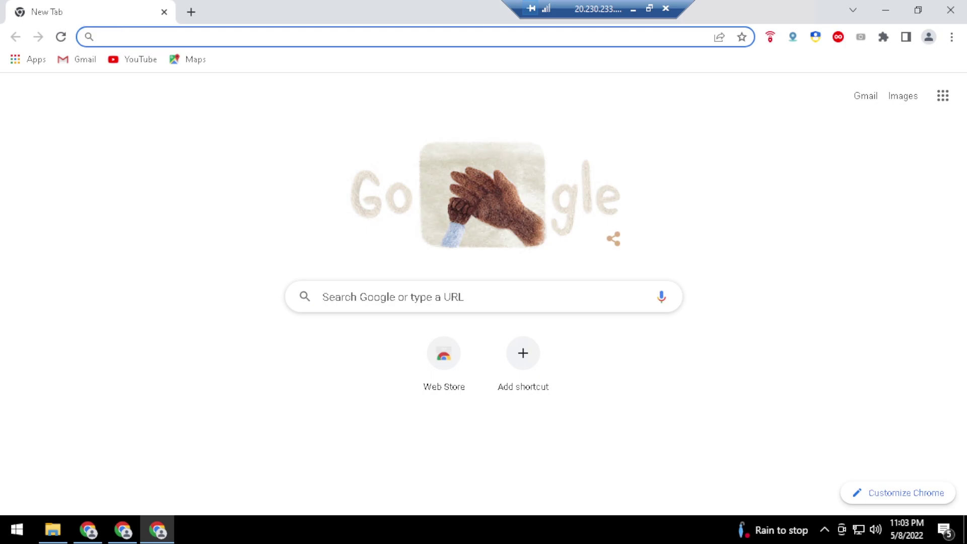
Run the Speedtest by Ookla test (4 ms ping, 3158.39 Mbps), then close the window
type("k")
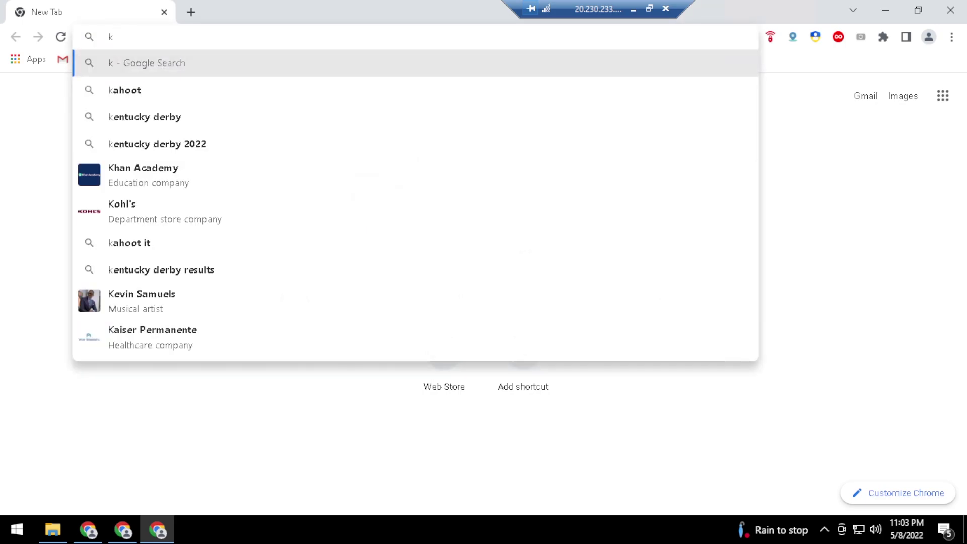
key("BackSpace")
type("spe")
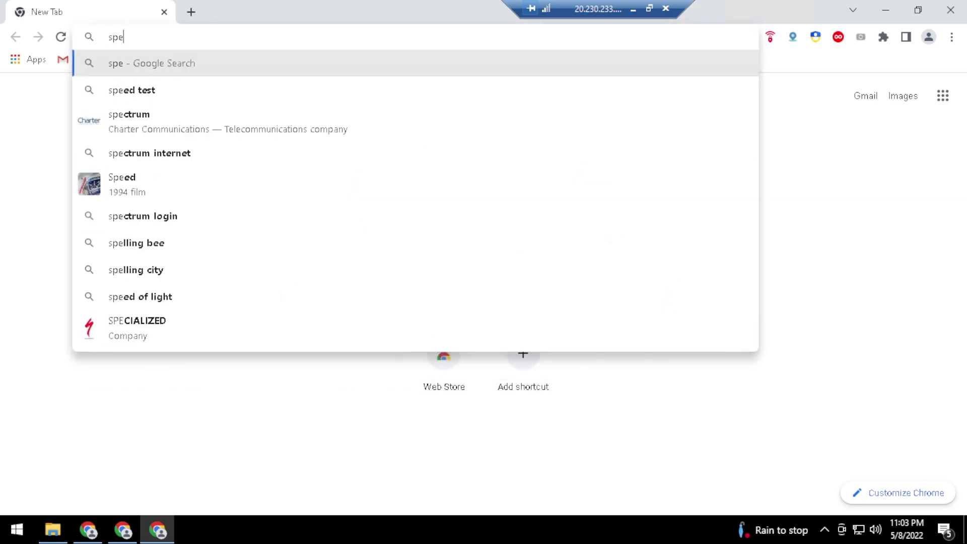
key("Down")
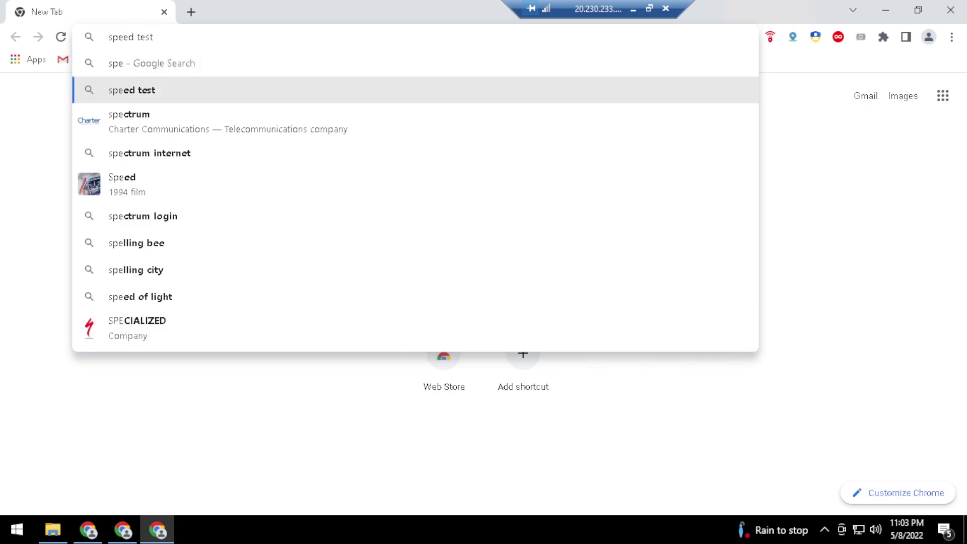
key("Return")
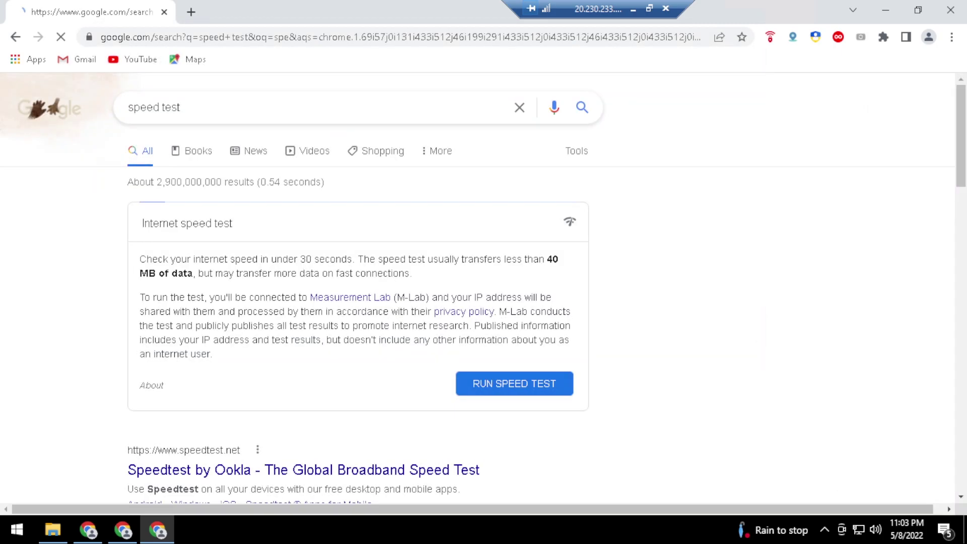
scroll(487, 344, "down", 3)
scroll(487, 344, "down", 1)
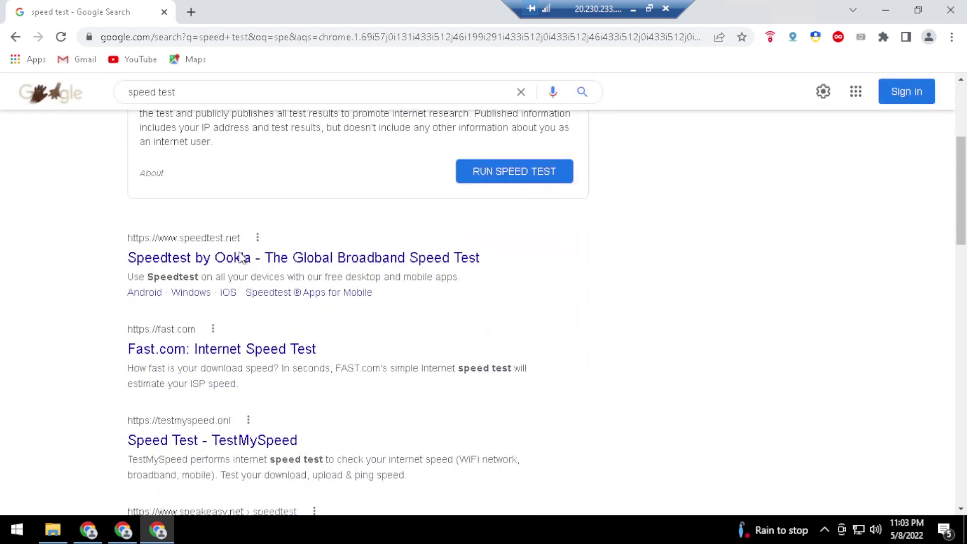
left_click(242, 257)
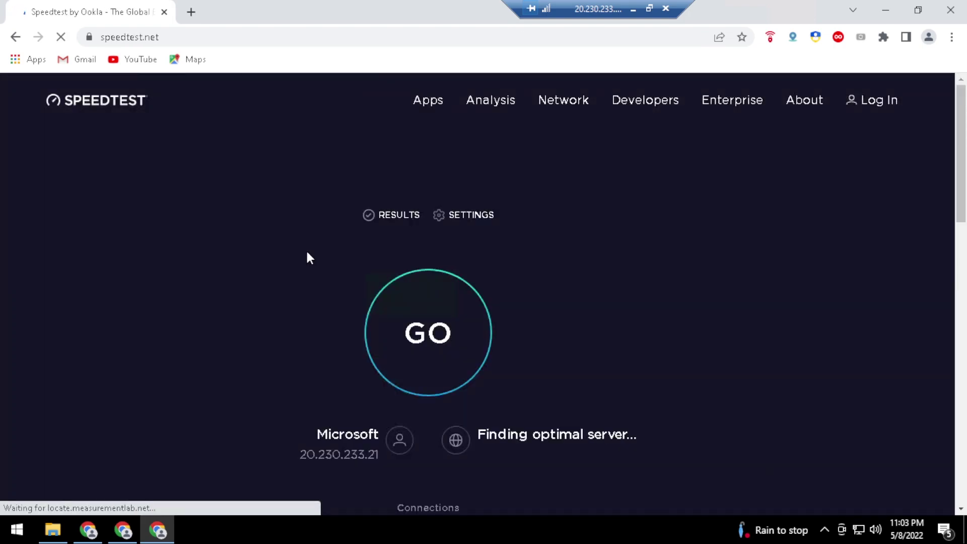
left_click(452, 332)
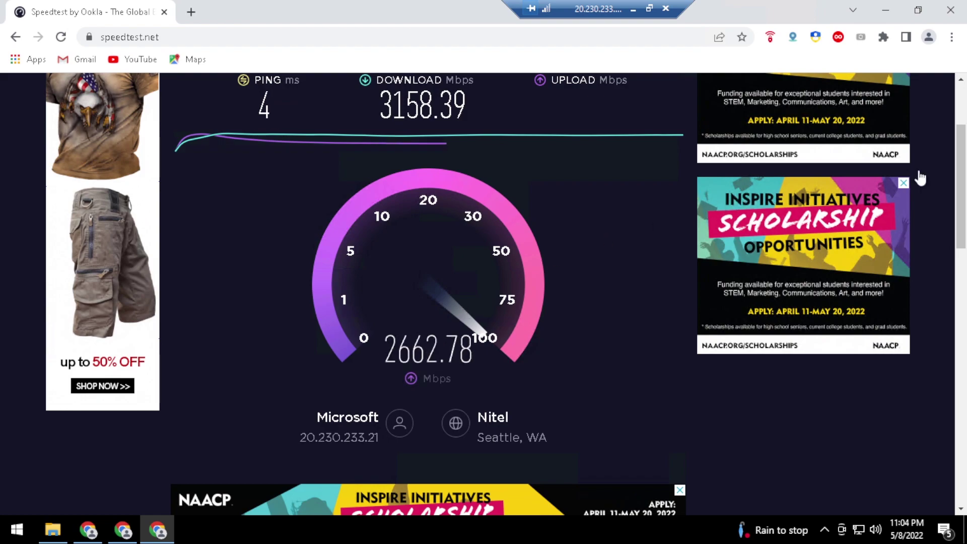
left_click(947, 10)
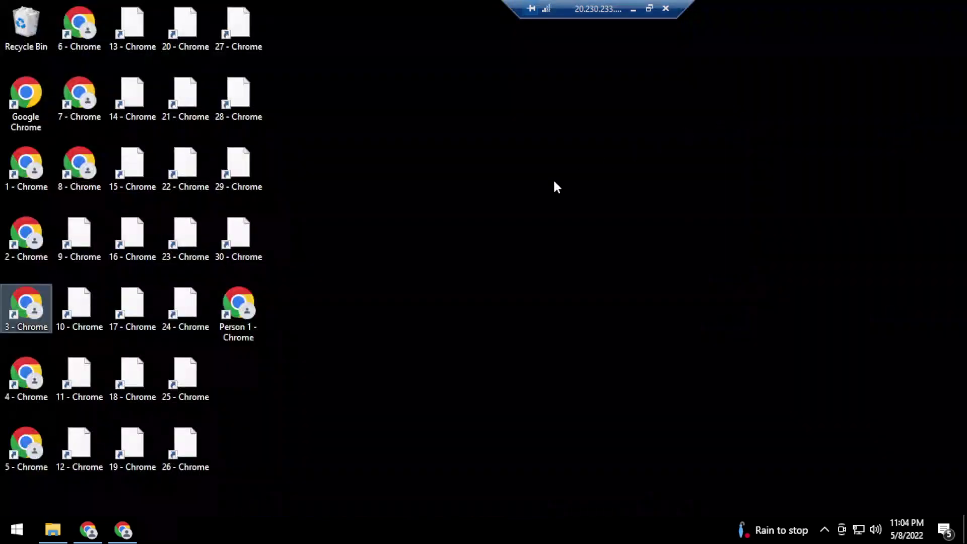
Search YouTube for 'apa fungsi dan kegunaan rdp' in the restored Chrome window
left_click(123, 530)
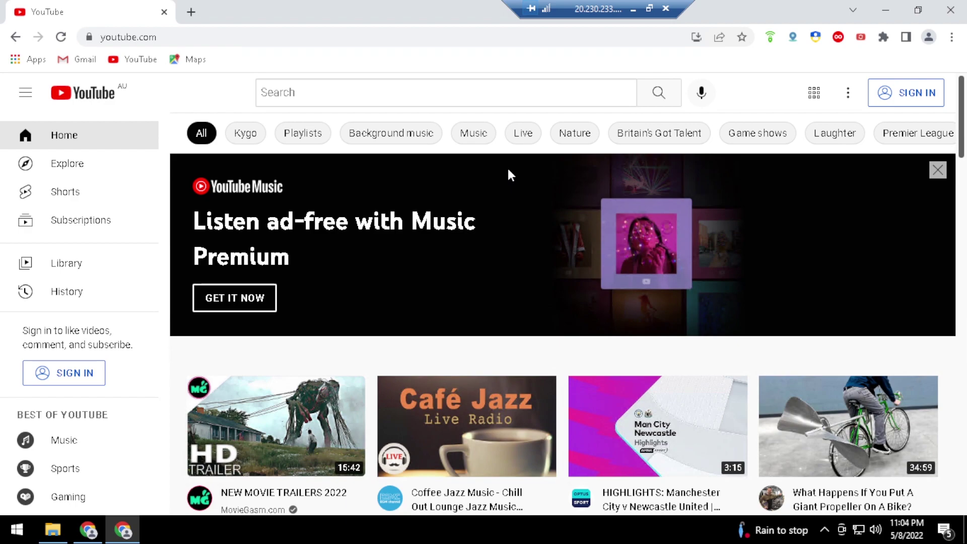
left_click(433, 96)
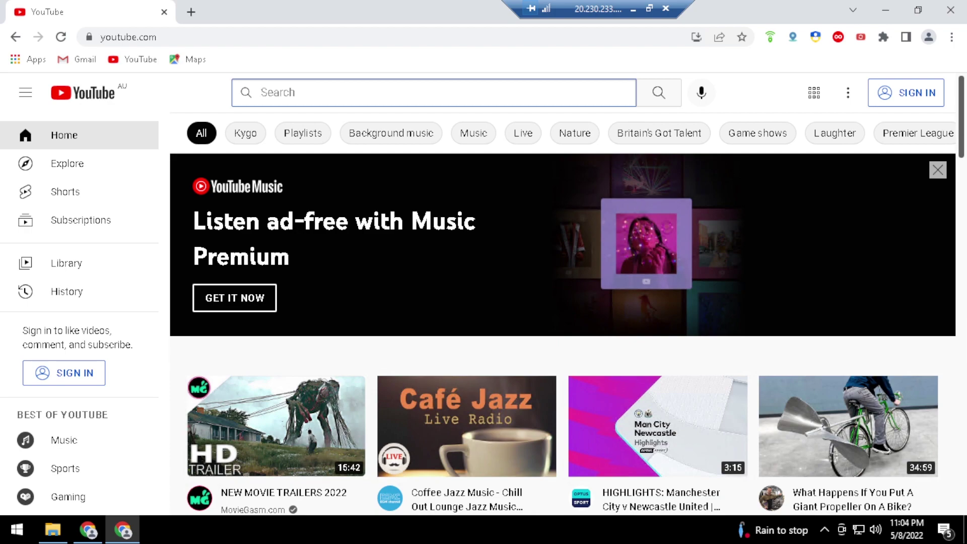
type("aoa")
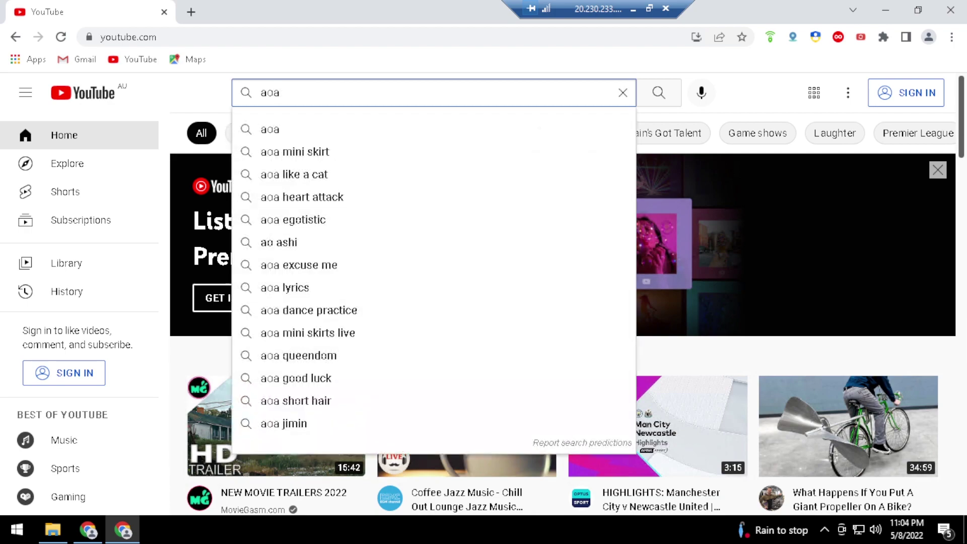
key("BackSpace")
key("BackSpace")
type("pa")
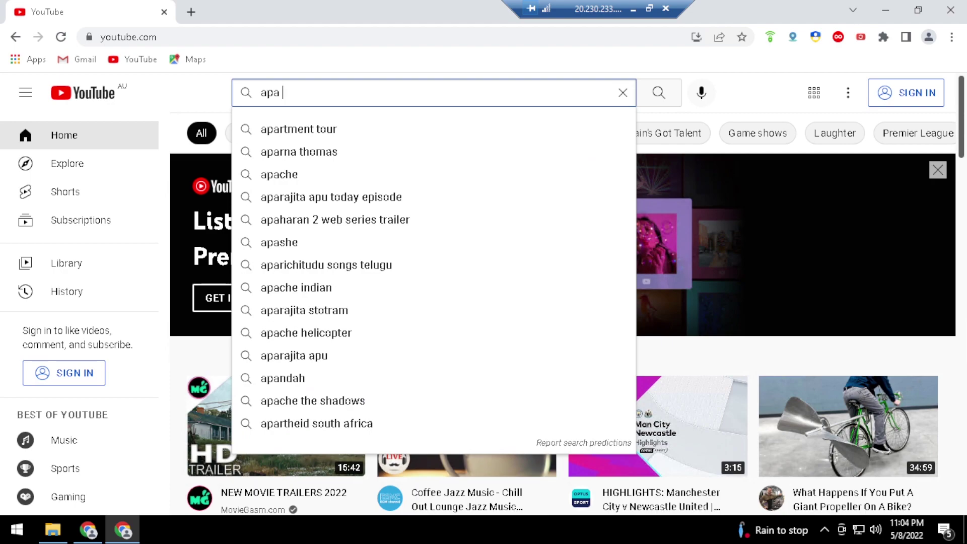
type(" fungsi")
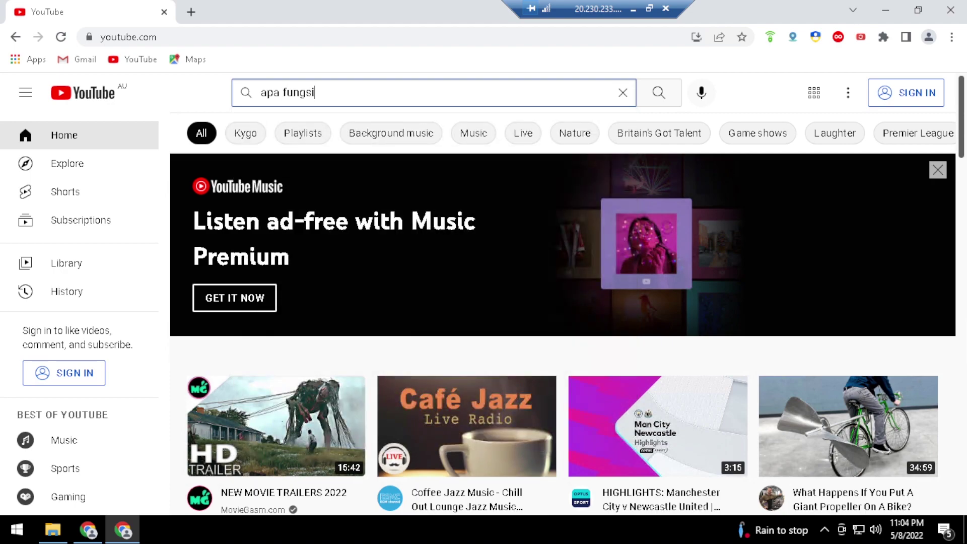
type(" dan kegunaa")
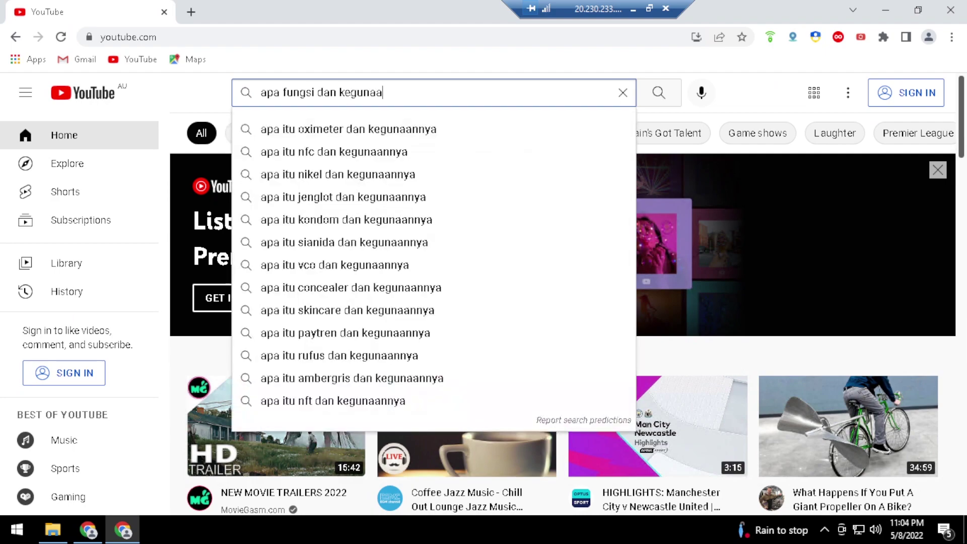
type("n rdp")
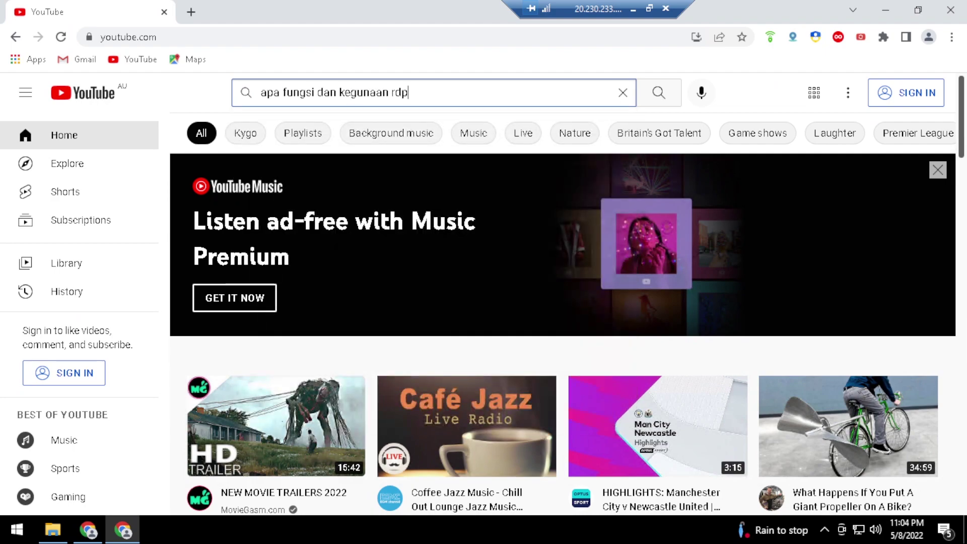
key("Return")
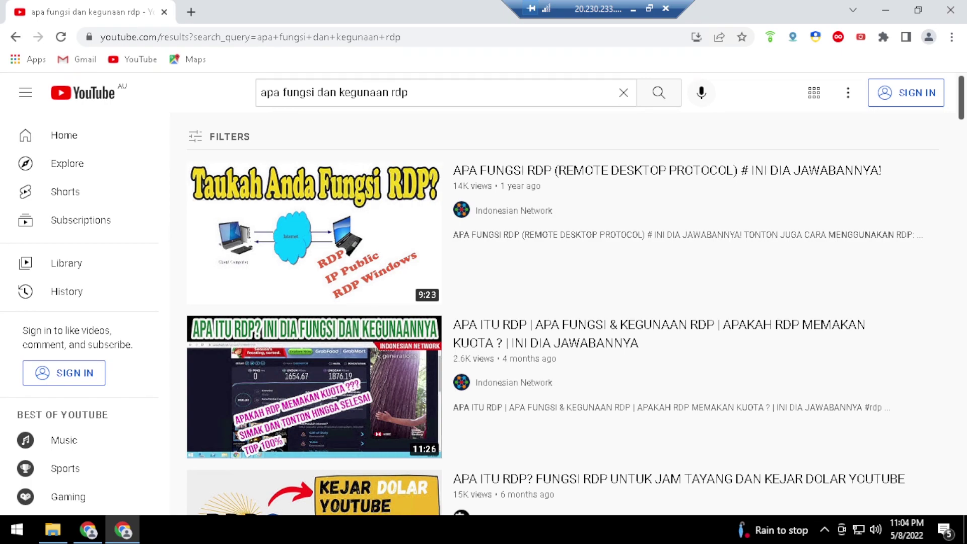
Scroll the search results, then view YouTube Studio tags where 'apa fungsi dan kegunaan rdp' ranks 5
scroll(431, 206, "down", 3)
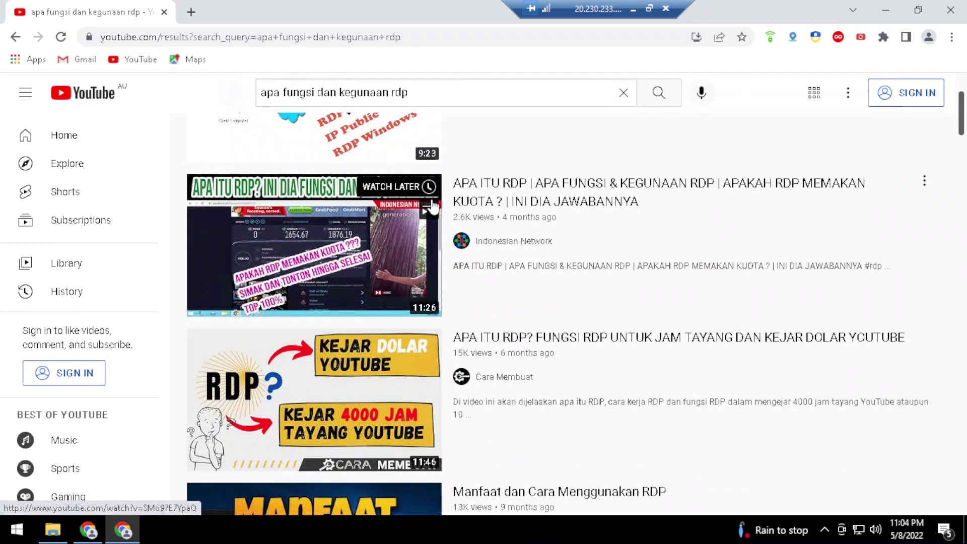
scroll(431, 207, "down", 6)
scroll(431, 207, "down", 9)
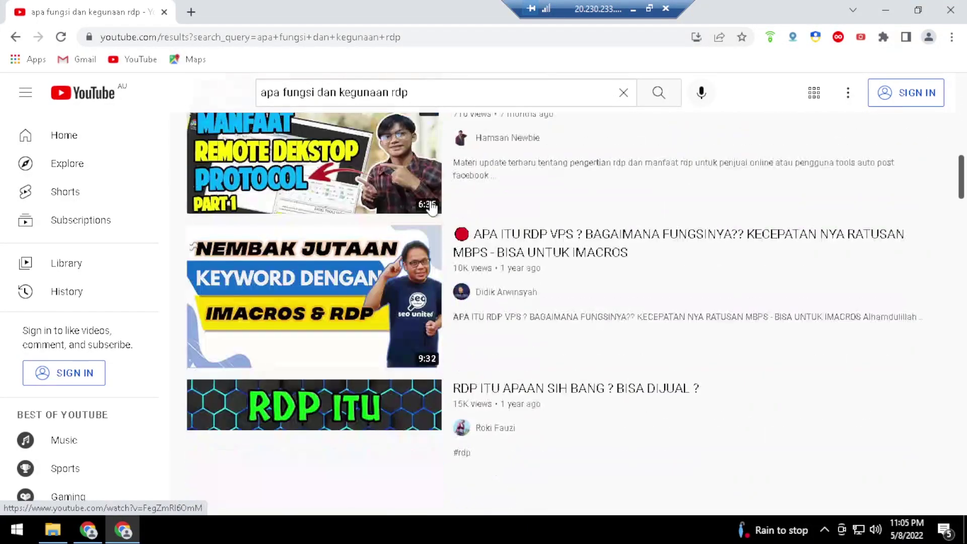
scroll(432, 206, "down", 6)
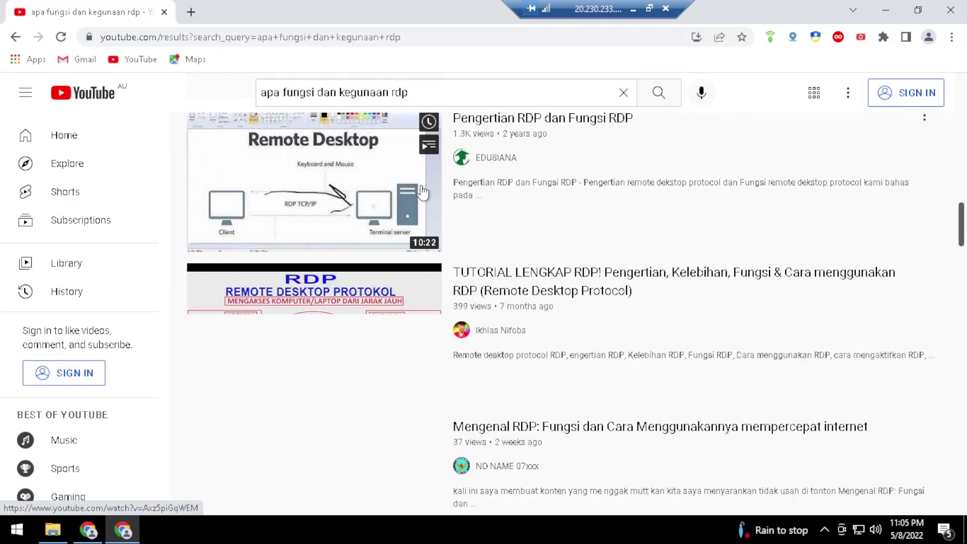
scroll(425, 199, "down", 6)
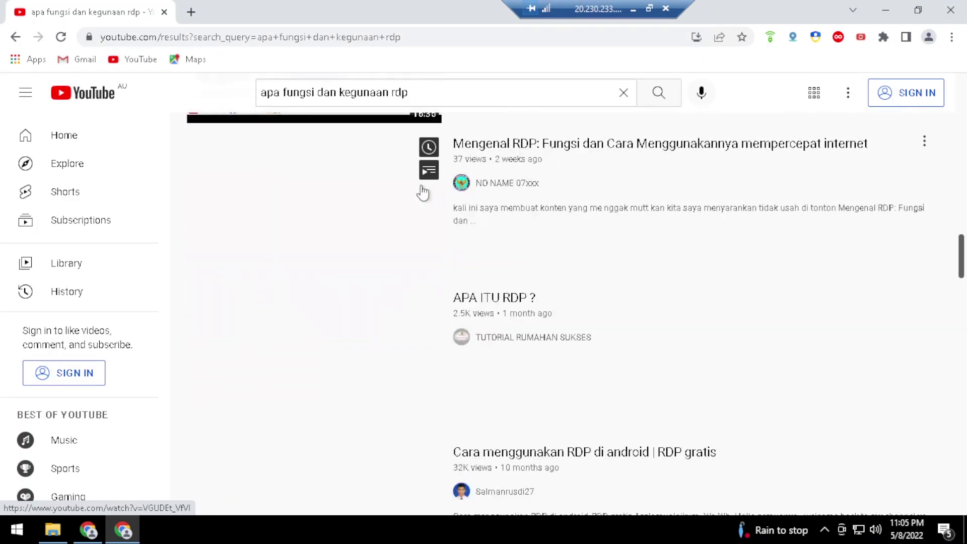
scroll(423, 192, "down", 7)
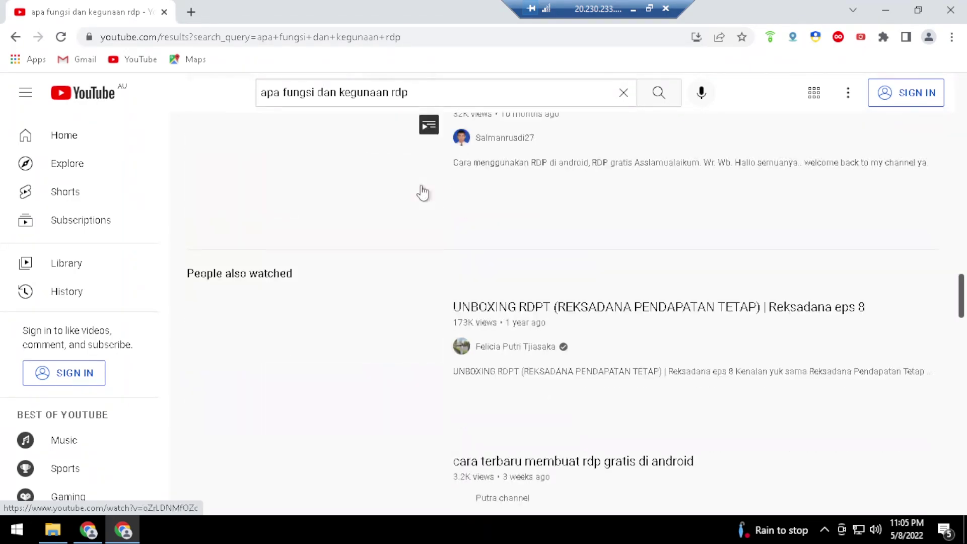
scroll(422, 193, "up", 20)
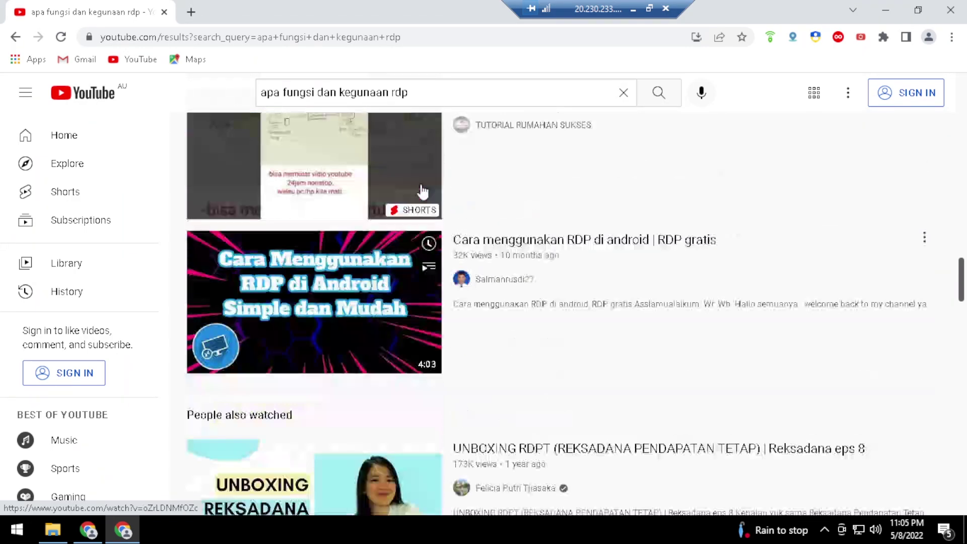
scroll(422, 190, "up", 3)
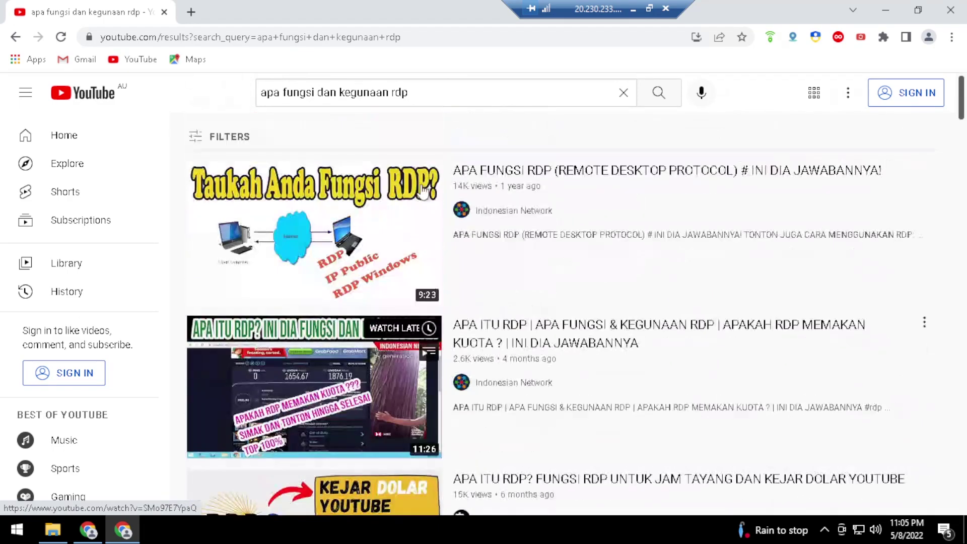
scroll(422, 192, "down", 9)
scroll(422, 192, "down", 15)
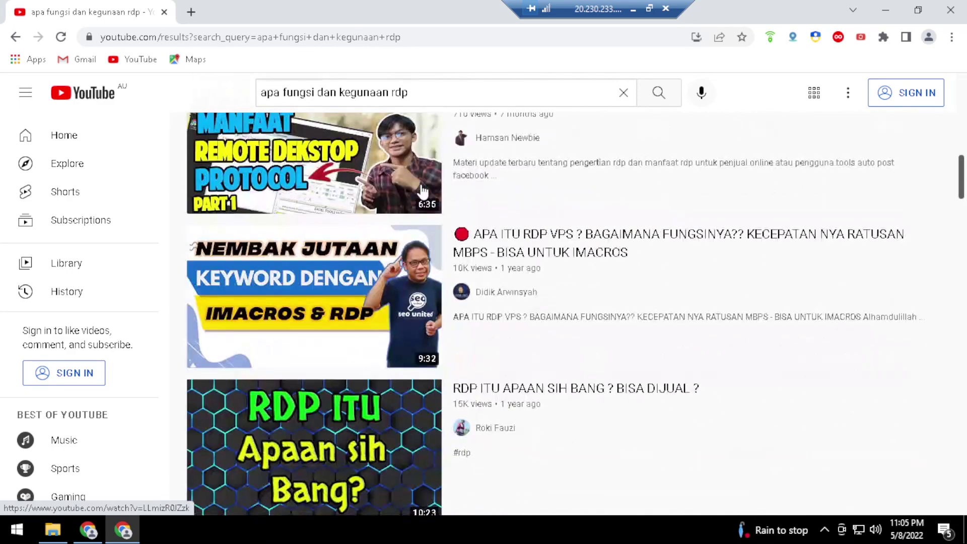
scroll(423, 191, "down", 7)
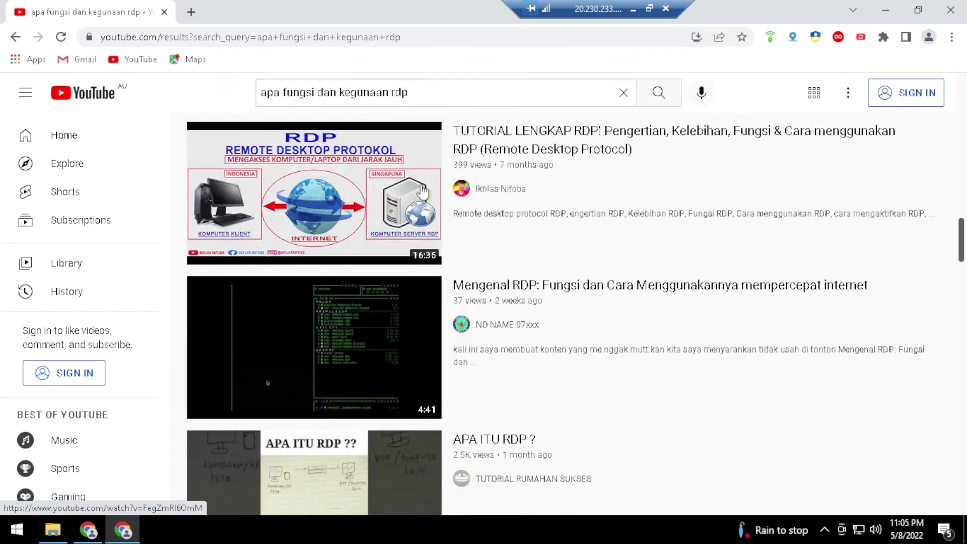
left_click(634, 9)
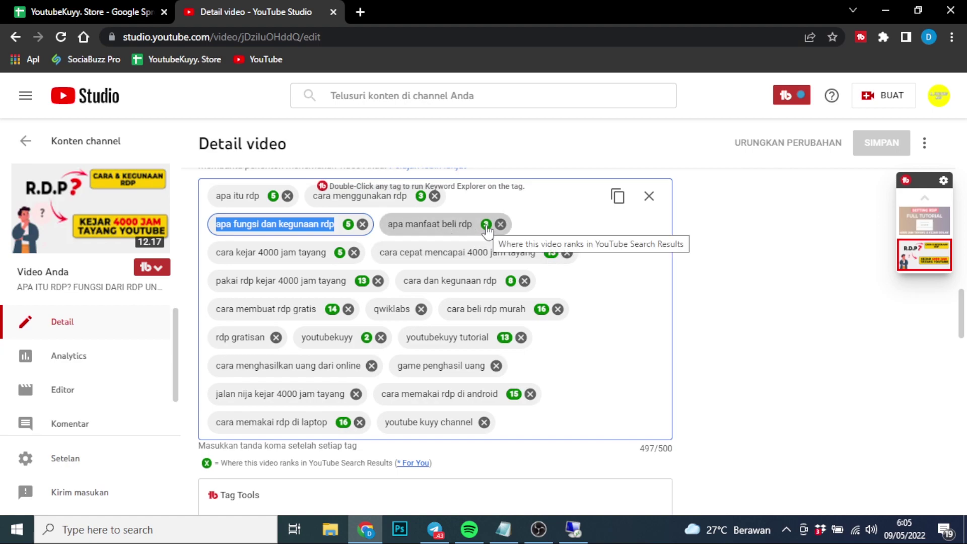
left_click(573, 529)
left_click(427, 96)
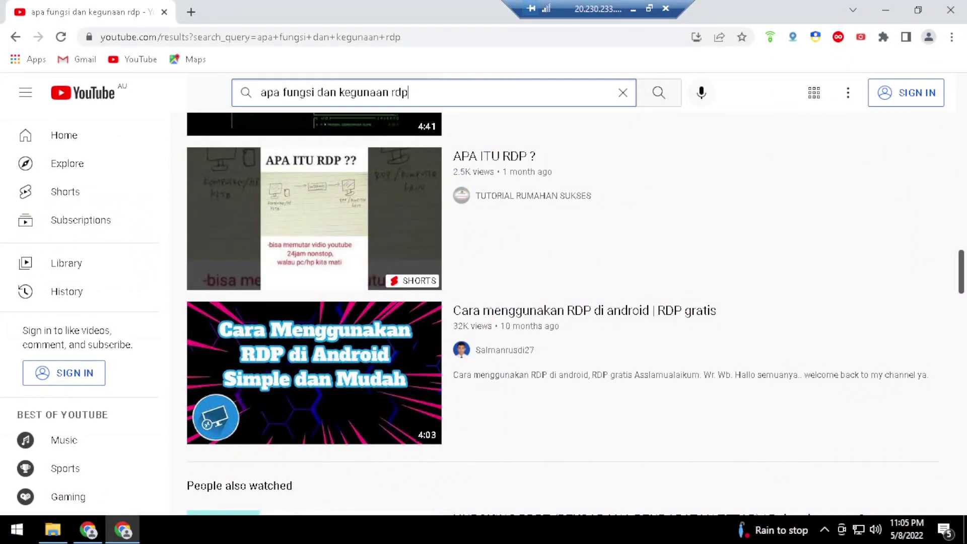
key("ctrl+a")
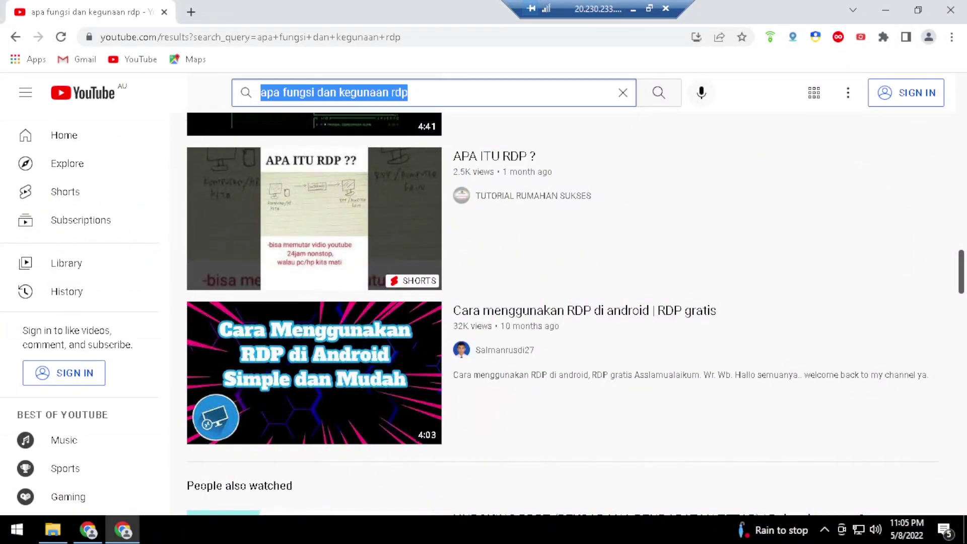
left_click_drag(280, 101, 406, 98)
key("BackSpace")
type("manfaat")
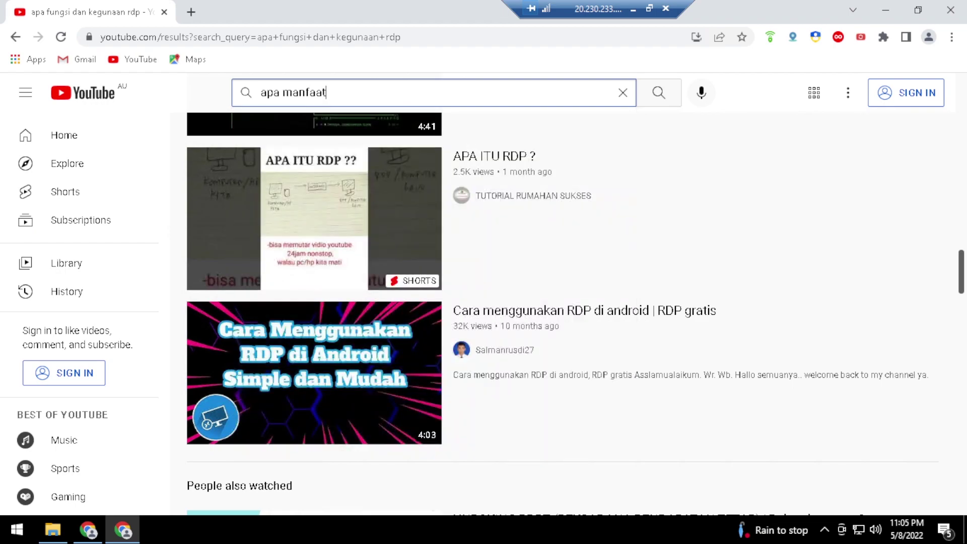
type(" beli rdp")
key("Return")
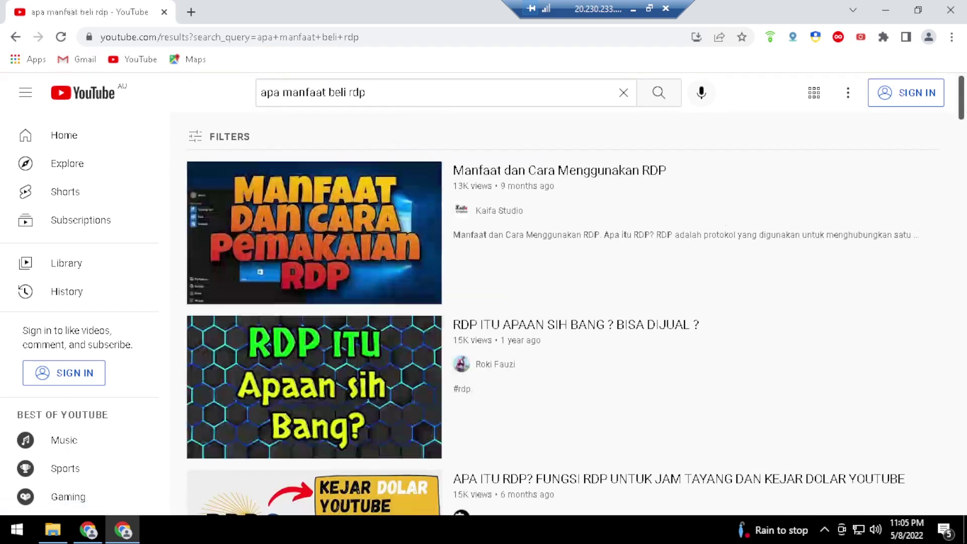
scroll(454, 262, "down", 4)
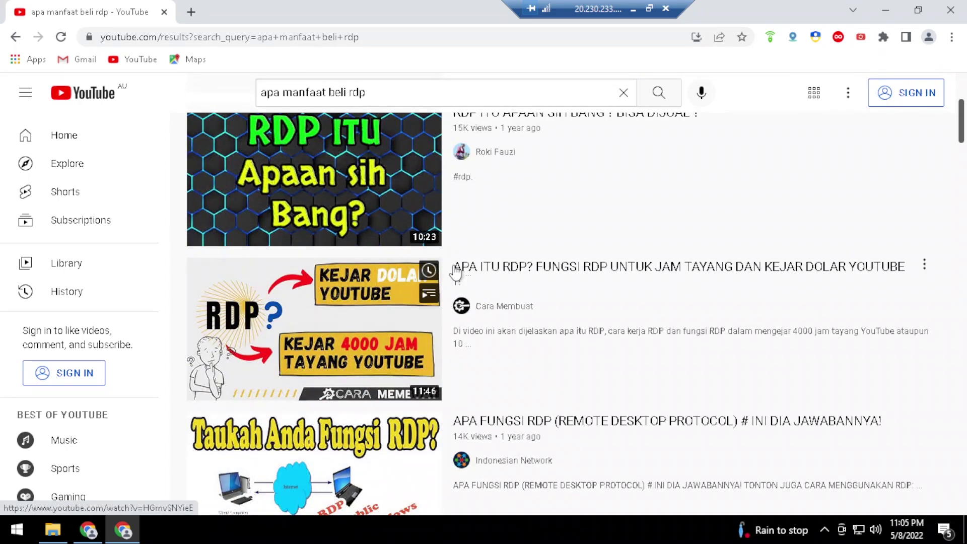
scroll(455, 263, "down", 4)
scroll(455, 272, "down", 3)
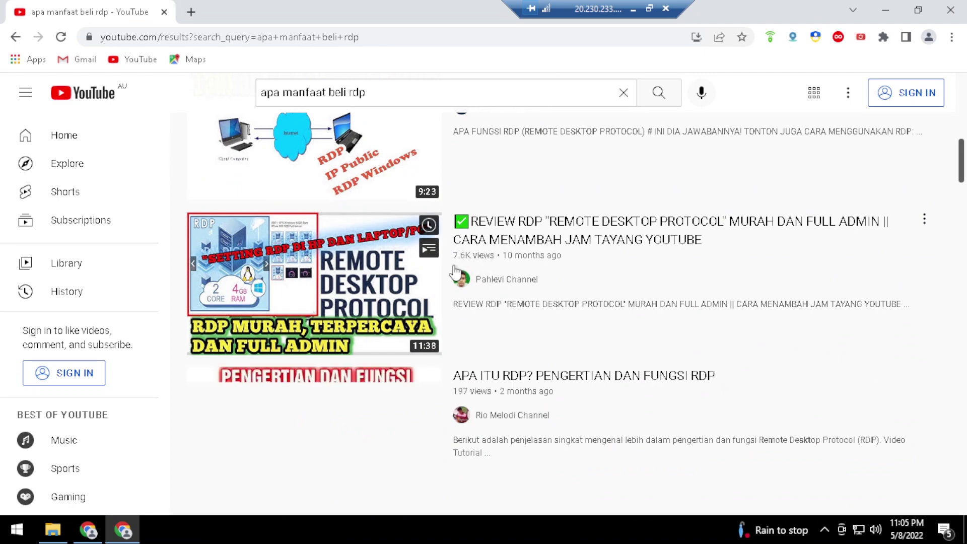
scroll(455, 272, "down", 12)
scroll(453, 265, "up", 1)
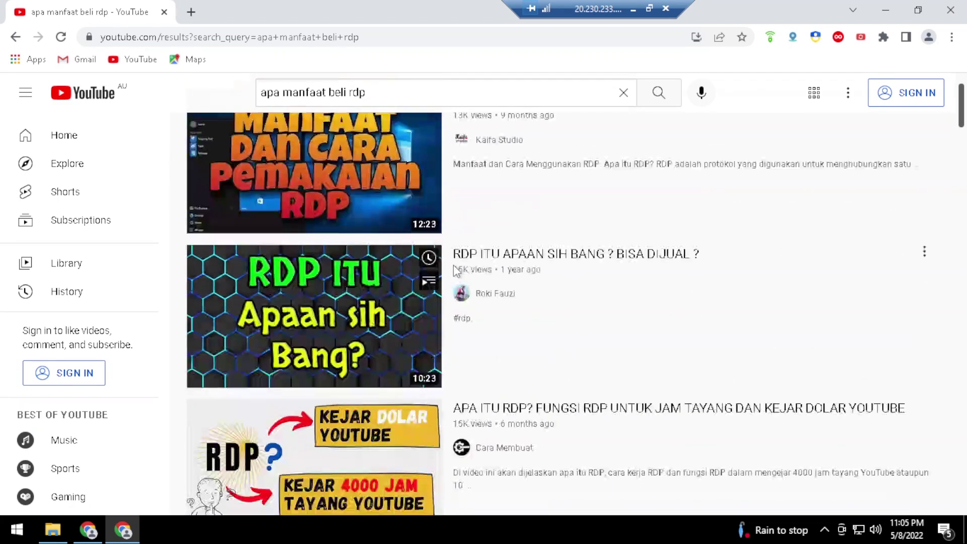
scroll(456, 271, "up", 1)
scroll(455, 271, "down", 15)
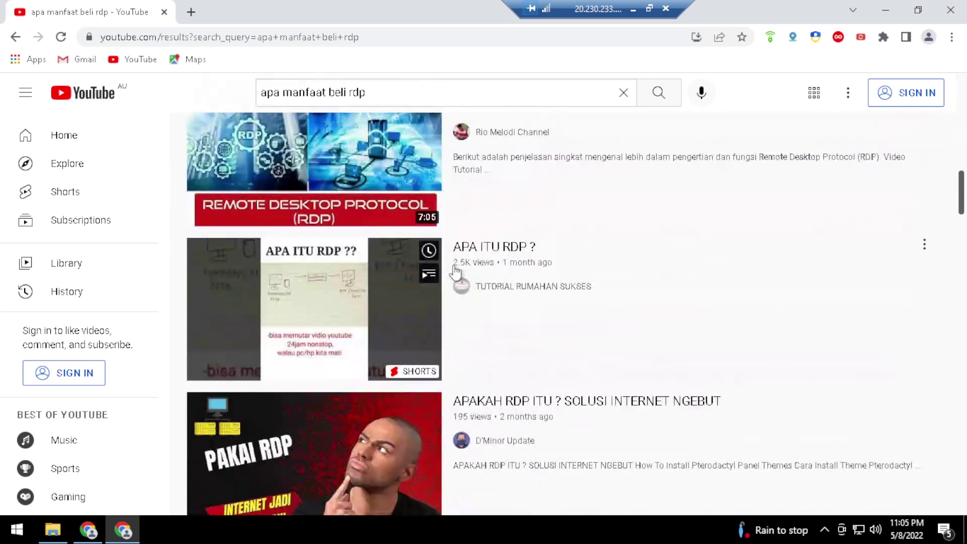
scroll(456, 272, "down", 8)
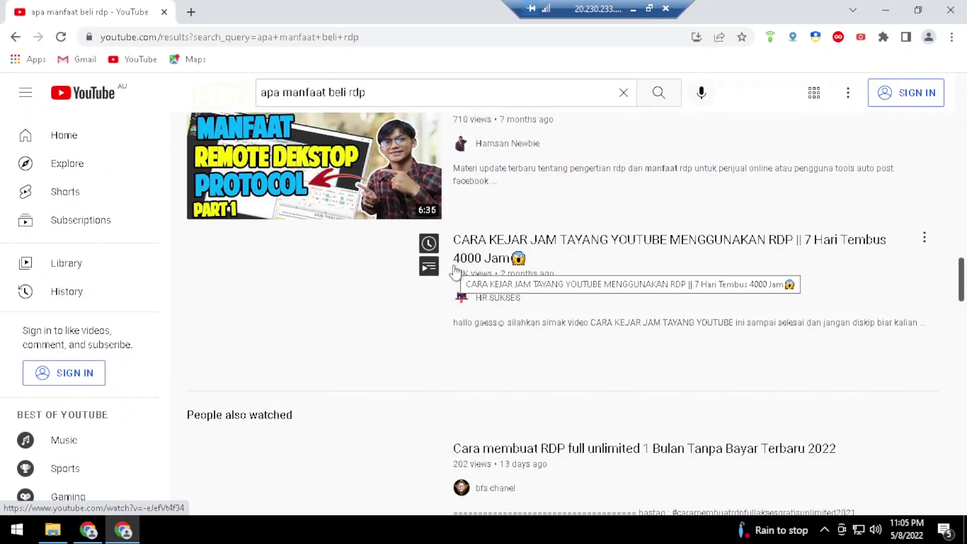
scroll(456, 271, "down", 3)
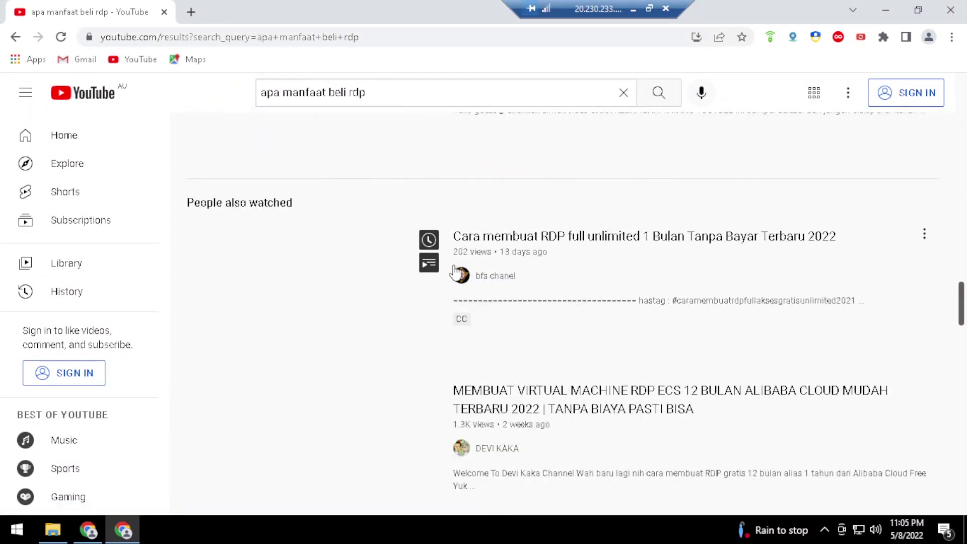
scroll(457, 271, "up", 2)
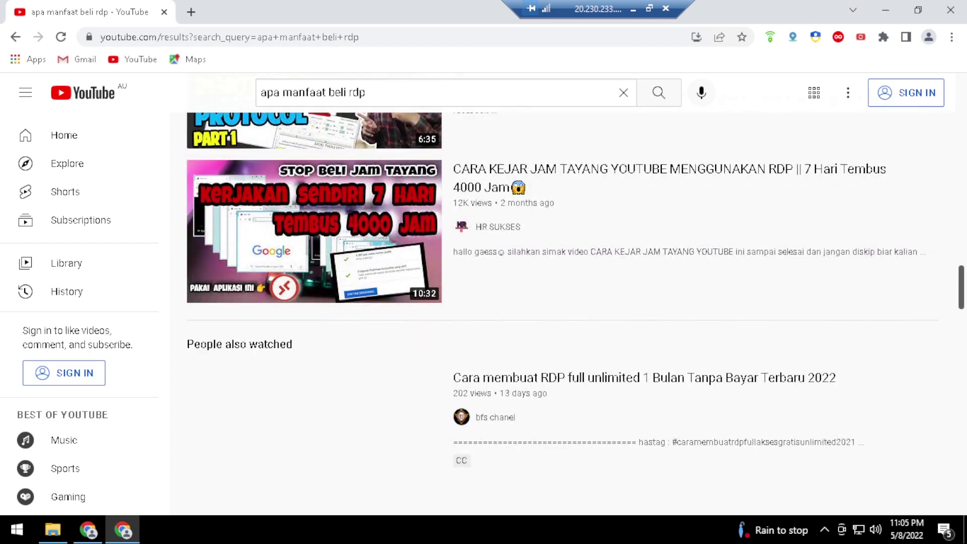
Extend the YouTube search to 'apa manfaat beli rdp youtubekuyy' and run it
triple_click(565, 98)
left_click(565, 107)
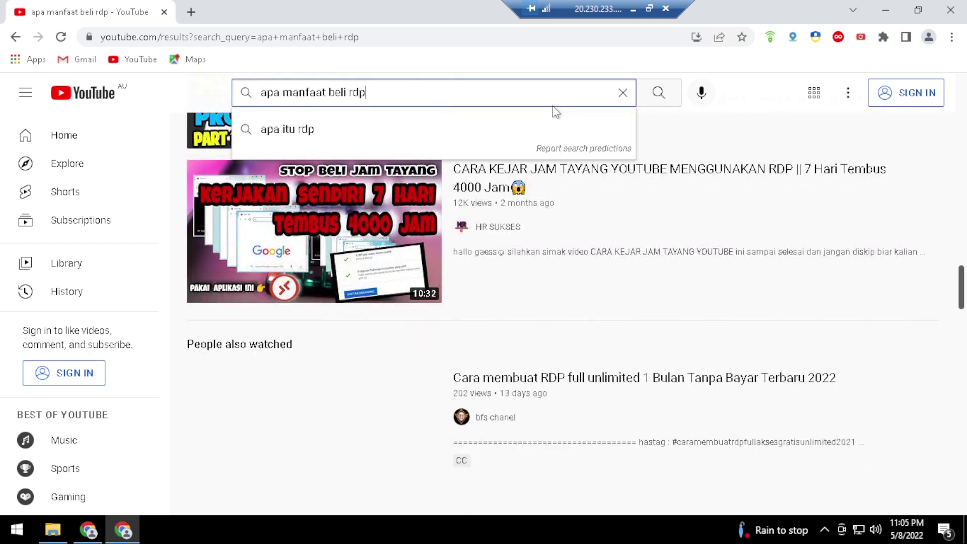
type("youtu")
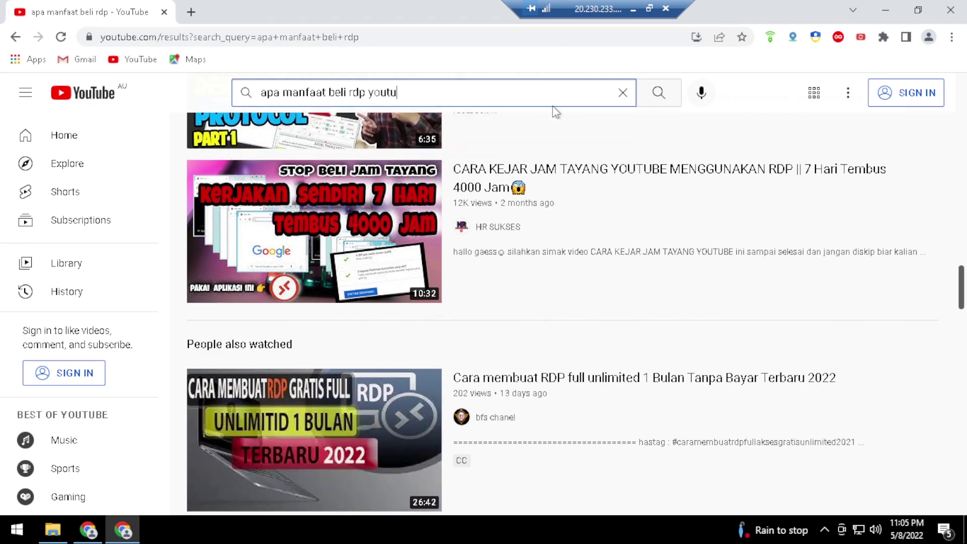
type("be")
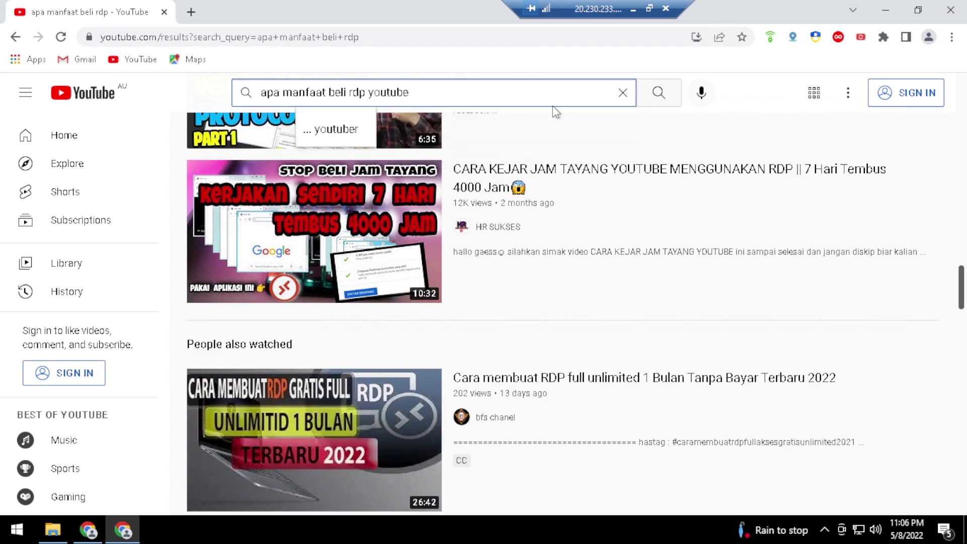
type("kuyy")
key("Return")
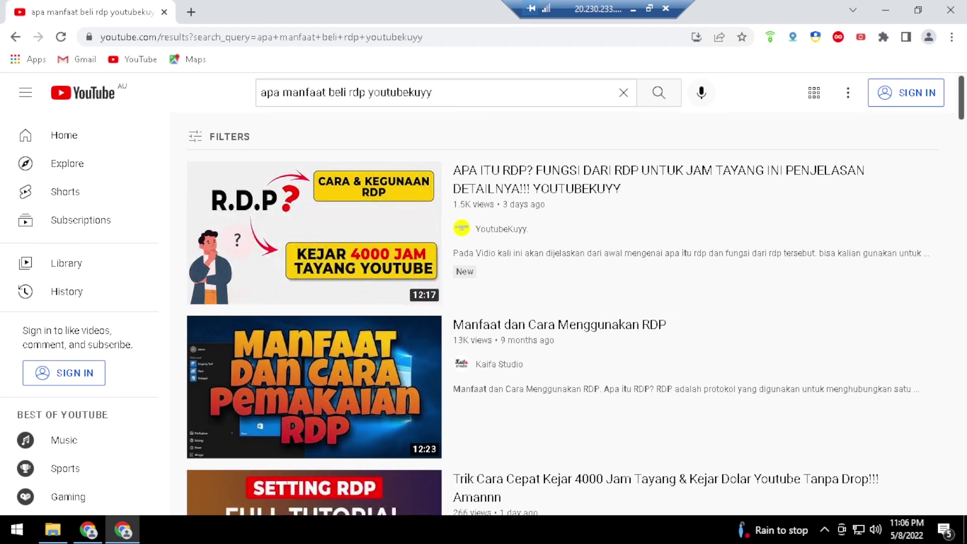
Open YoutubeKuyy's first result, the 'APA ITU RDP?' video
left_click_drag(365, 92, 259, 103)
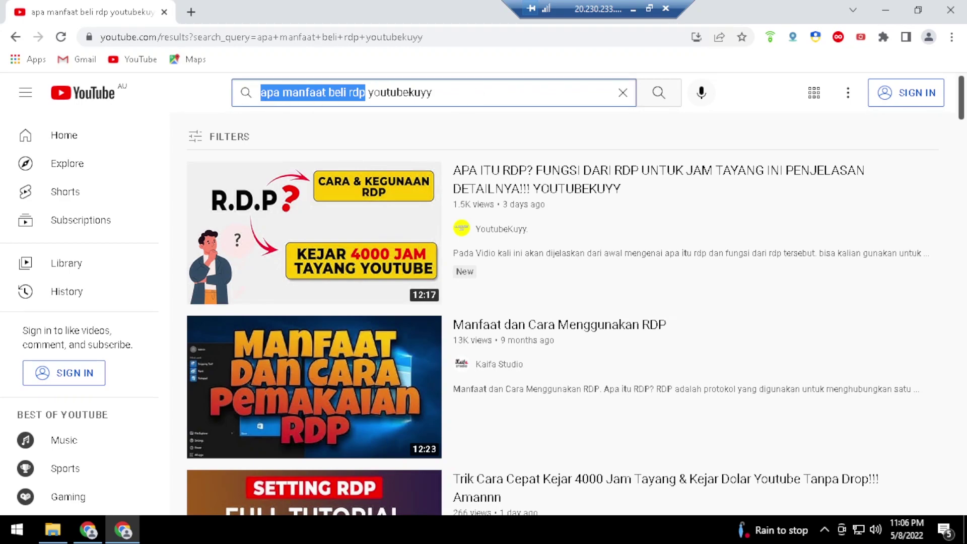
left_click_drag(432, 93, 368, 92)
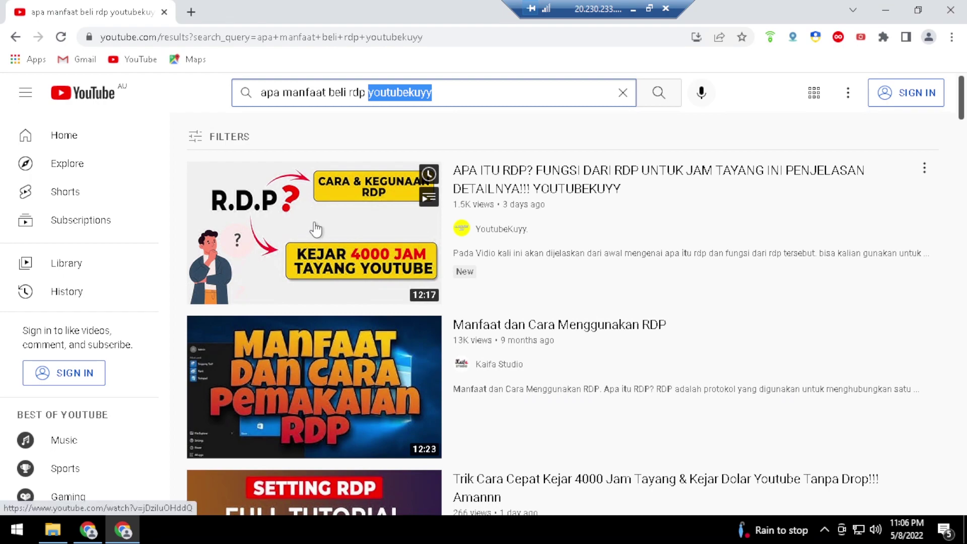
mouse_move(316, 228)
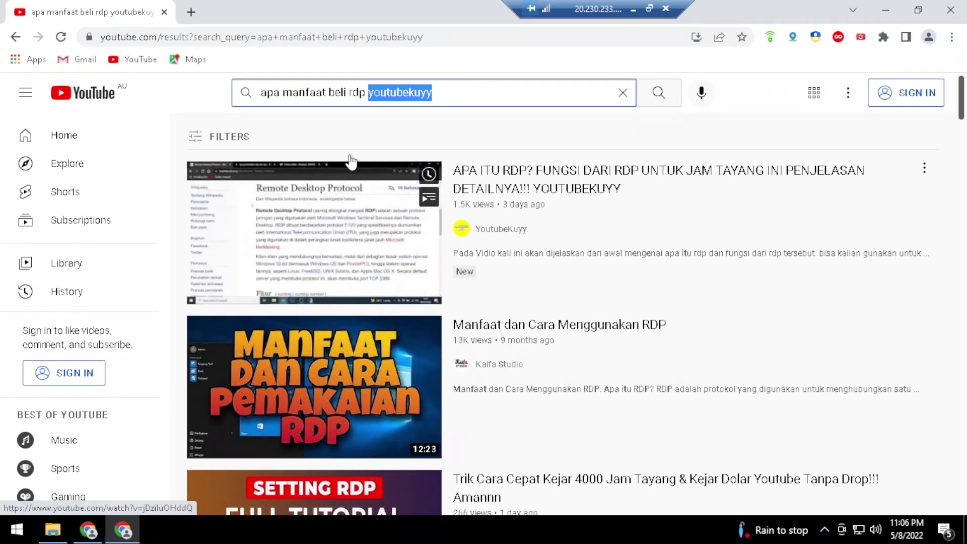
left_click(432, 92)
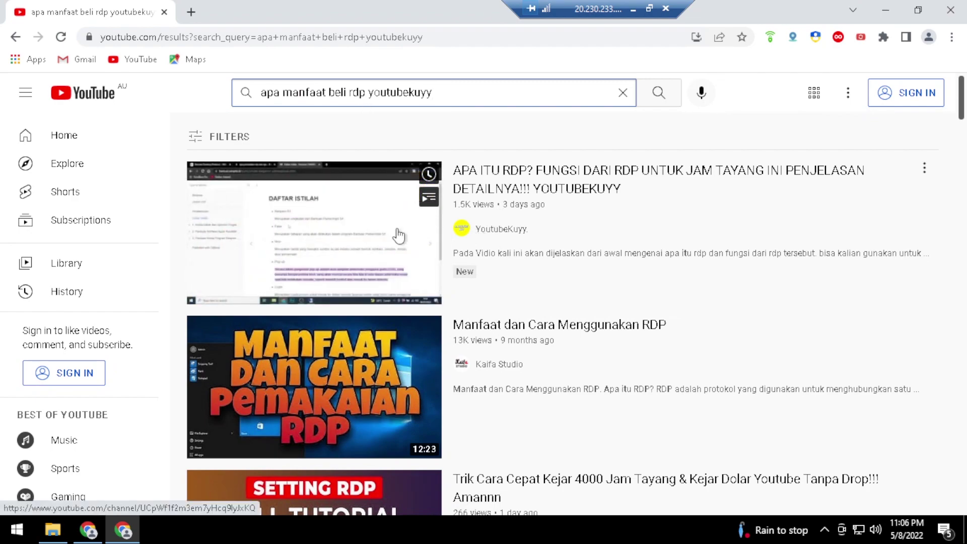
left_click(399, 228)
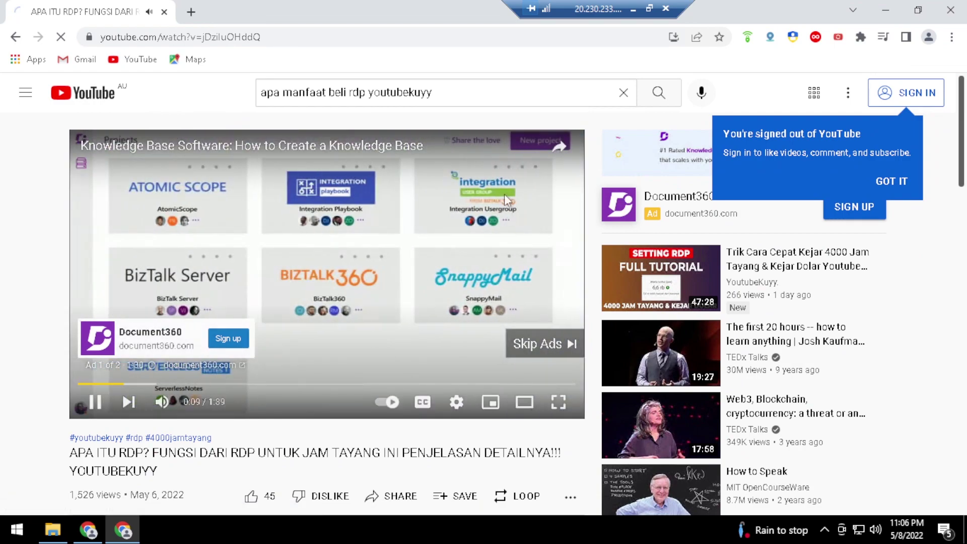
Minimise the remote session and scroll the RDP video's details in YouTube Studio
left_click(634, 8)
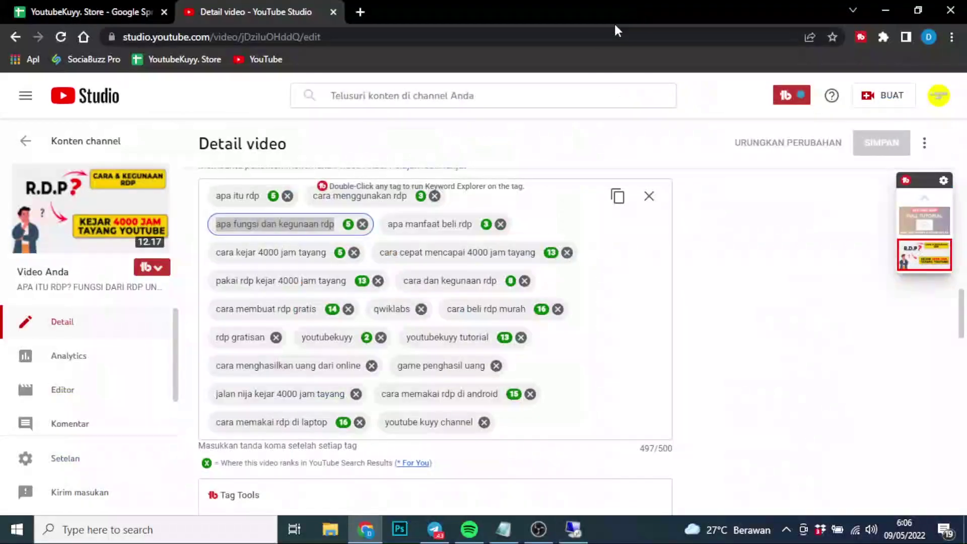
double_click(331, 227)
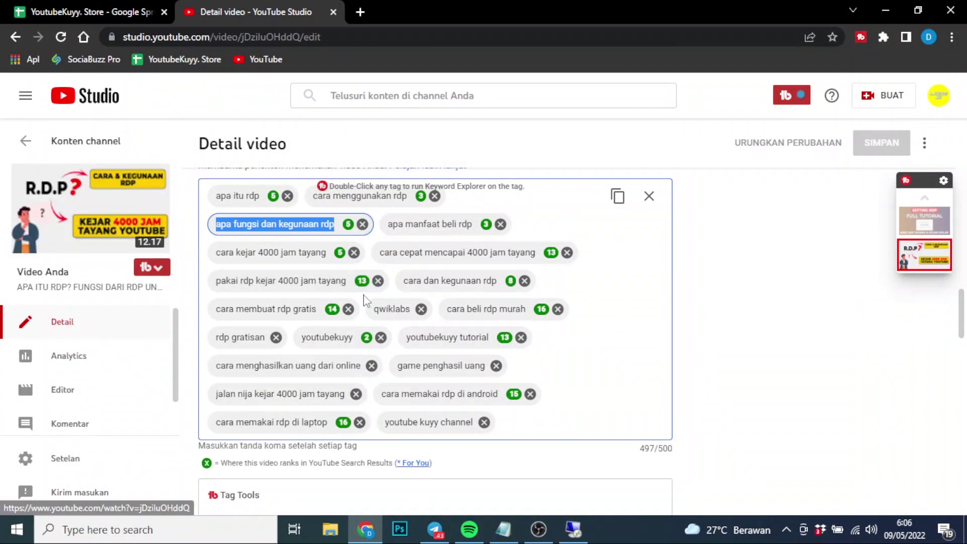
scroll(478, 290, "down", 6)
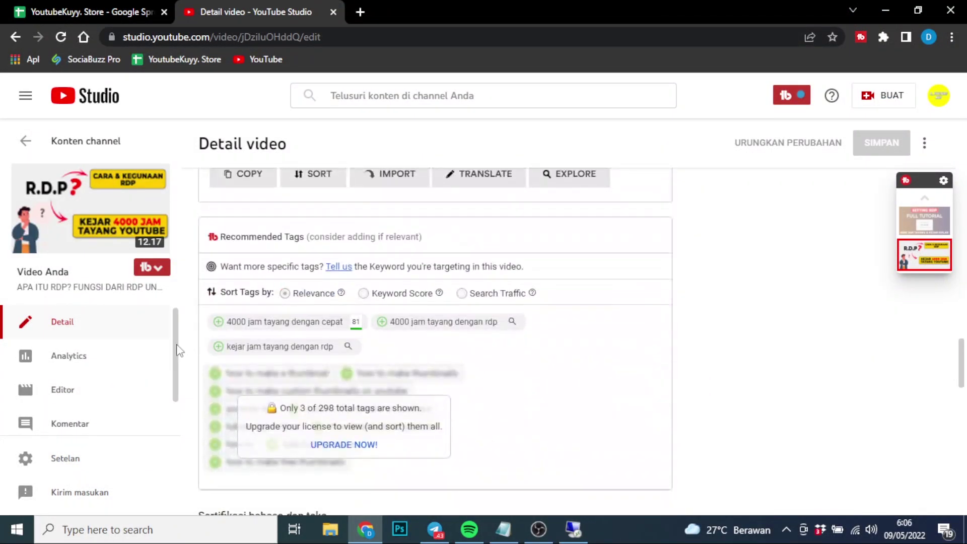
Review the video's Analytics overview, noting Halaman channel traffic at 81,2% of views
left_click(88, 359)
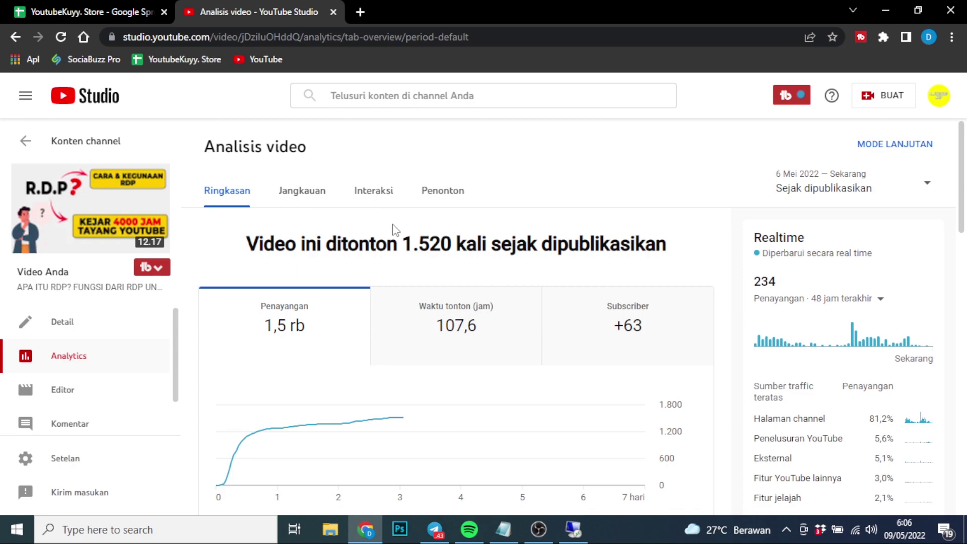
scroll(394, 231, "down", 3)
scroll(393, 231, "up", 1)
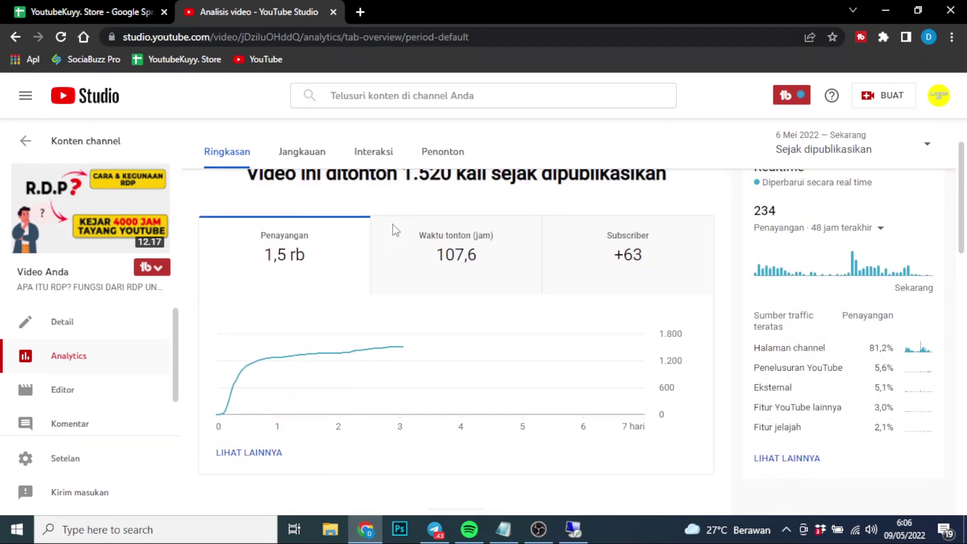
scroll(393, 231, "up", 1)
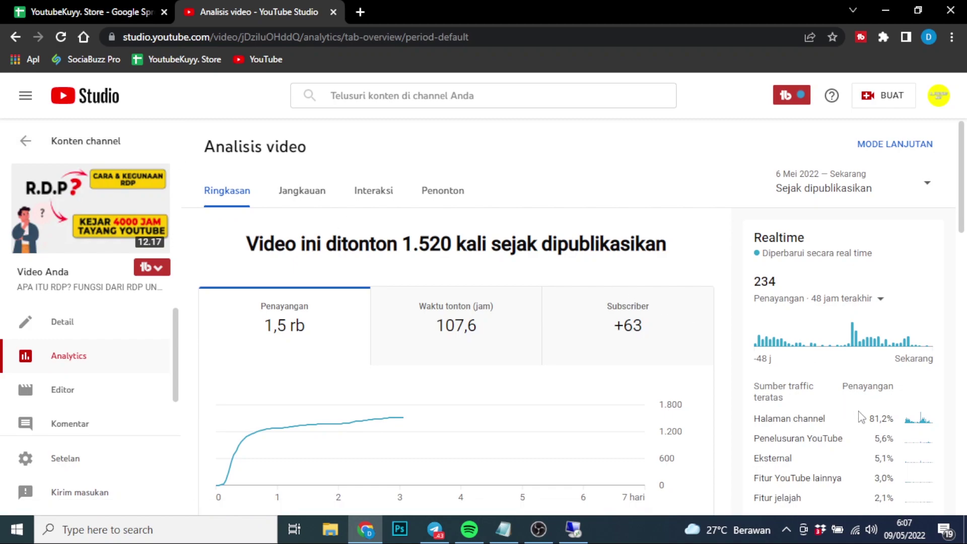
left_click_drag(827, 425, 747, 425)
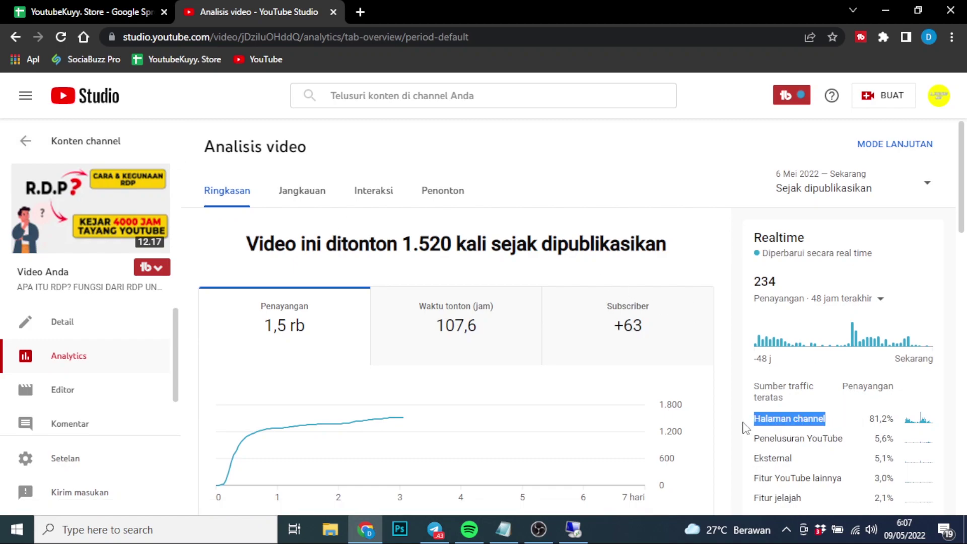
left_click_drag(862, 421, 900, 430)
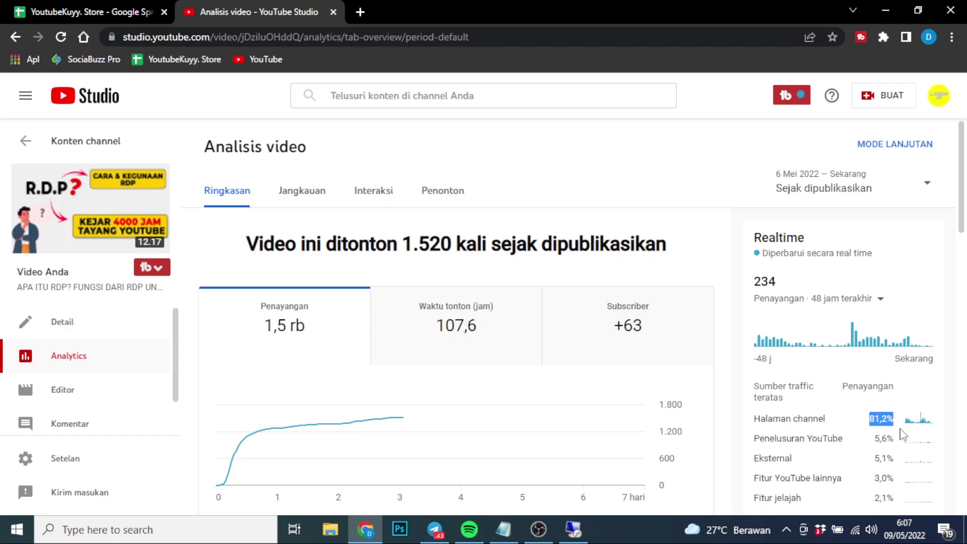
left_click(845, 447)
scroll(815, 414, "down", 1)
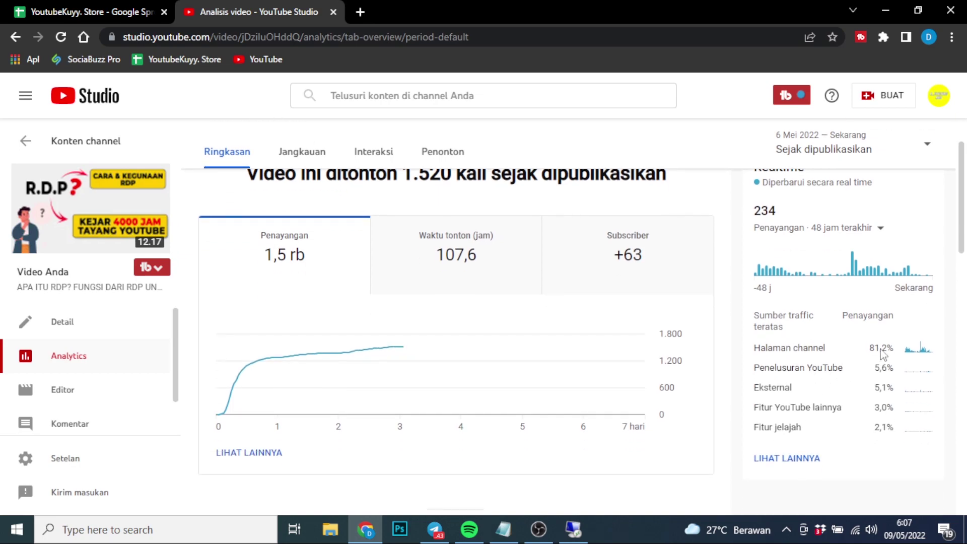
scroll(557, 339, "up", 1)
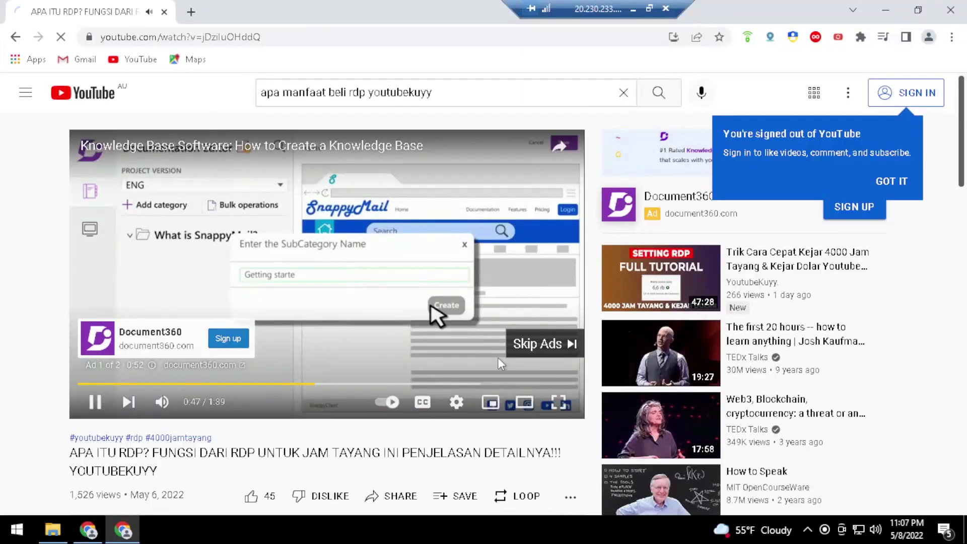
Skip the ad, replace the video tab with a fresh one, and reach YouTube's home page
left_click(528, 348)
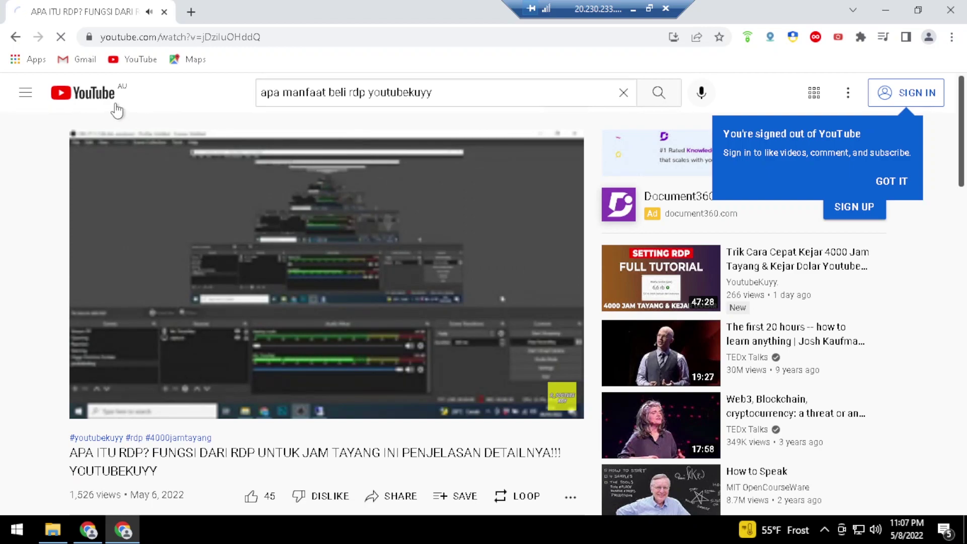
left_click(892, 181)
left_click(191, 12)
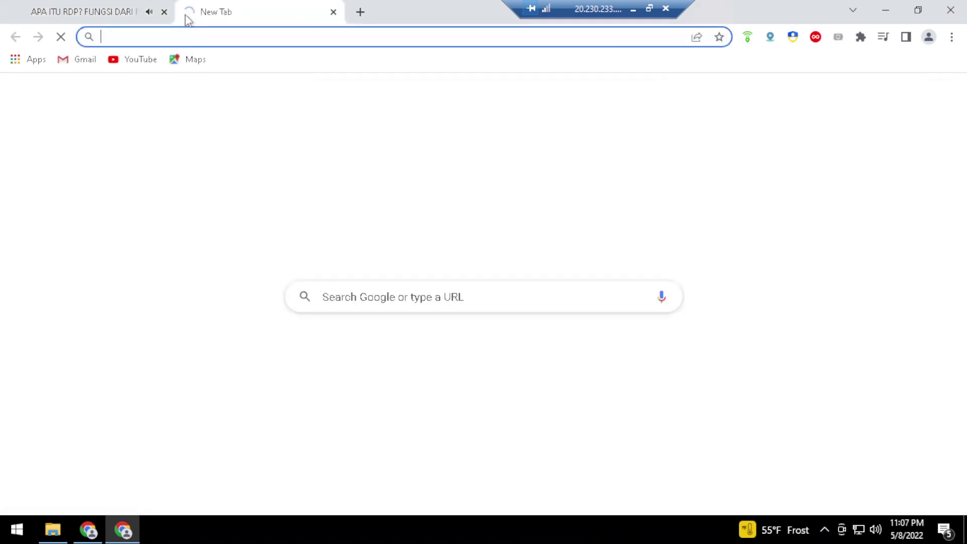
left_click(164, 12)
left_click(130, 37)
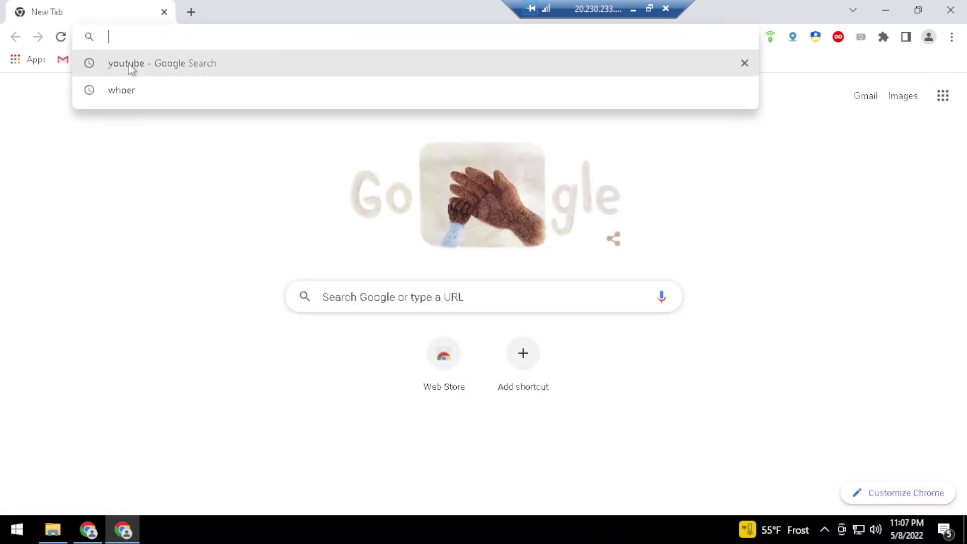
left_click(128, 63)
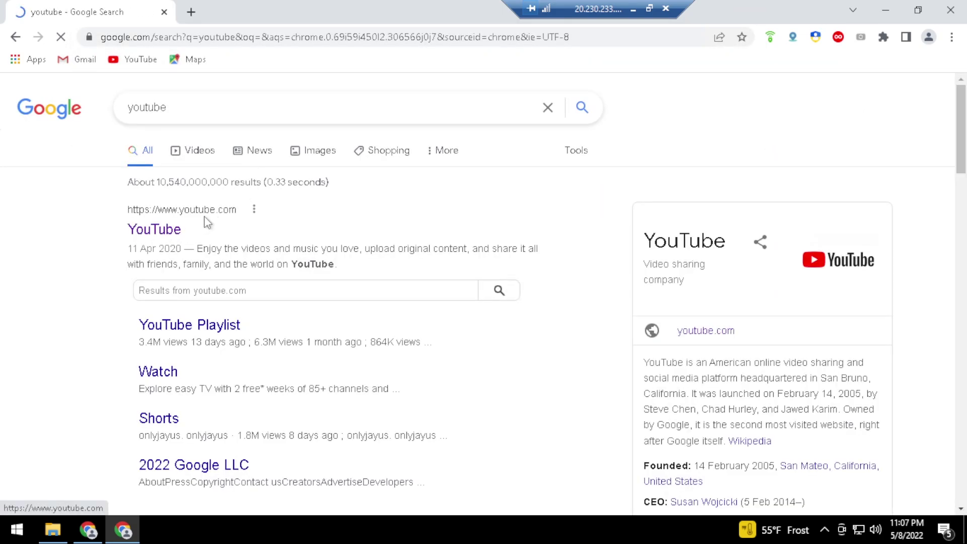
left_click(214, 212)
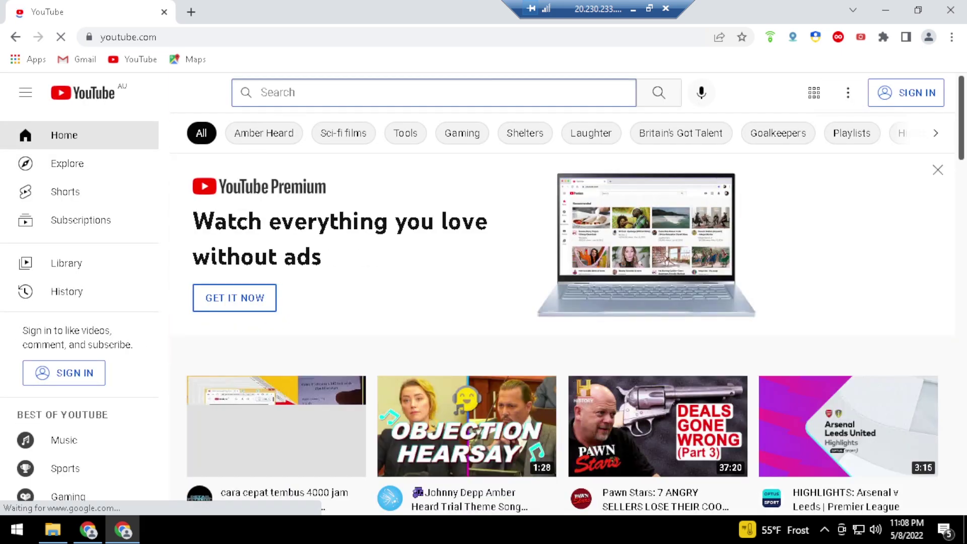
Search 'apa manfaat beli rdp youtubekuyy' and reopen the 12:16 'APA ITU RDP?' video
type("apa")
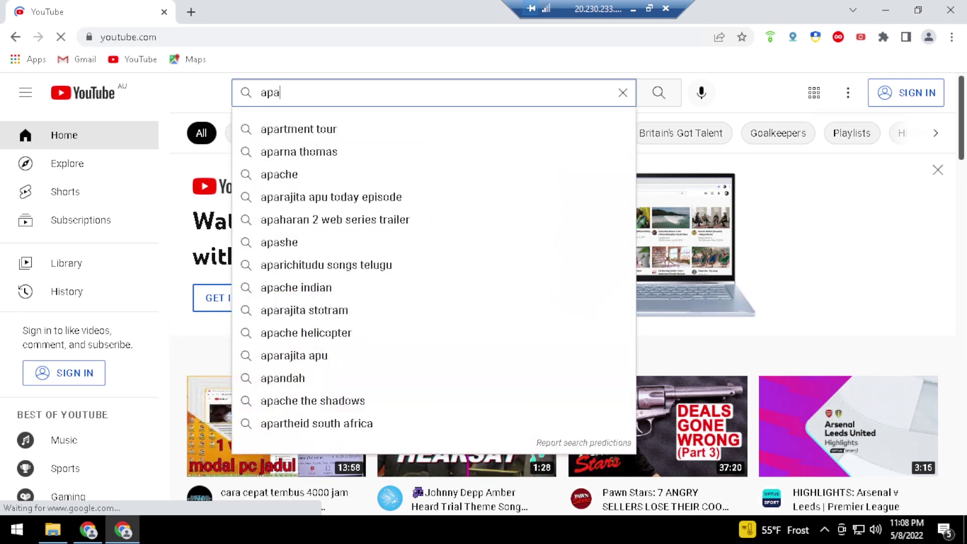
type(" man")
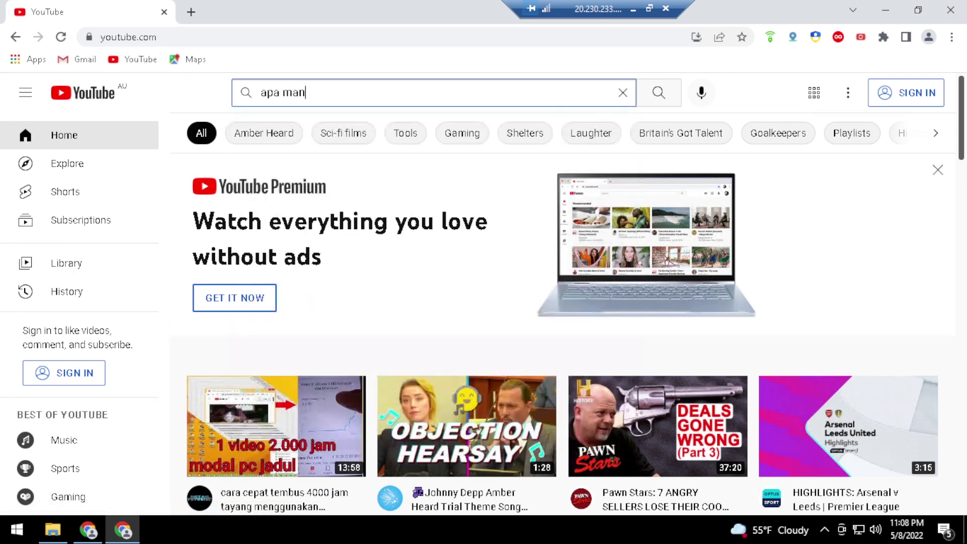
type("faat beli rdp youtubekuyy")
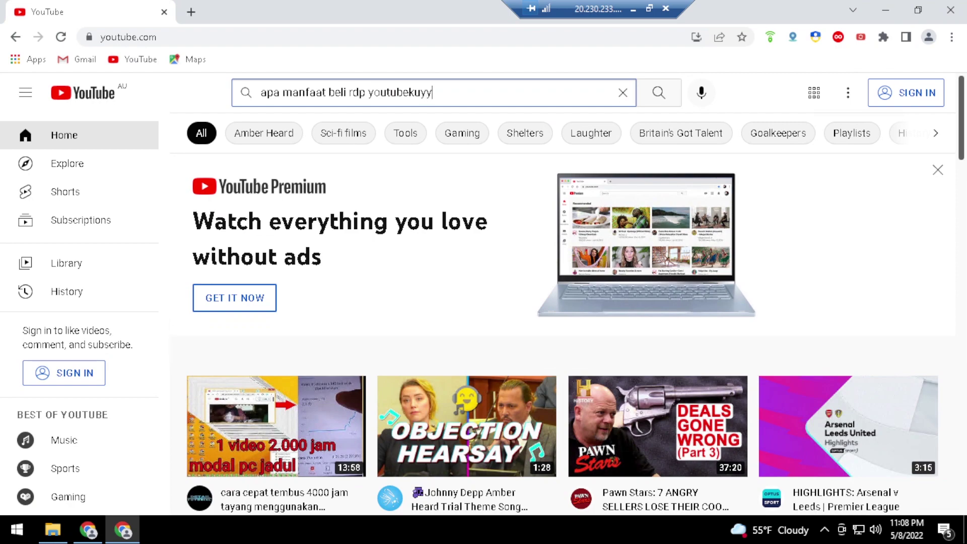
key("Return")
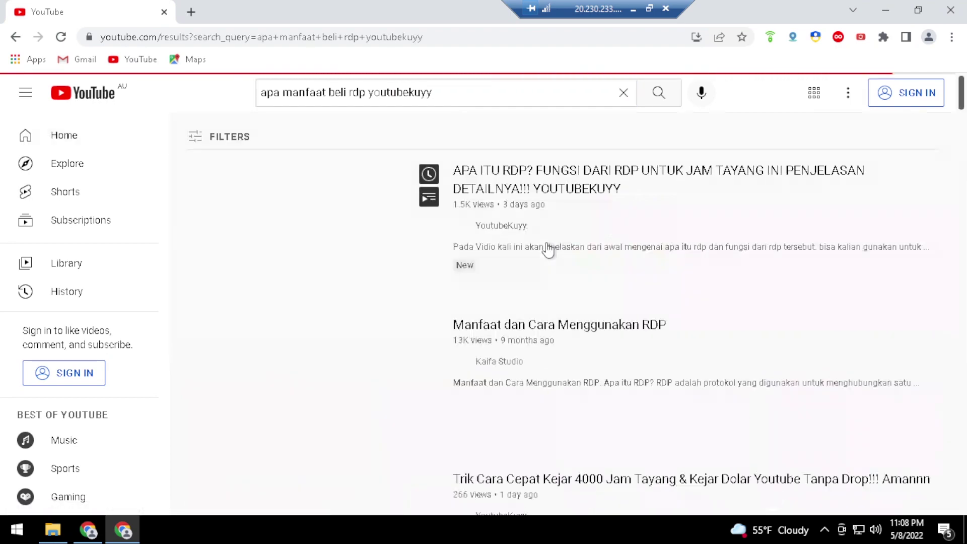
left_click(340, 228)
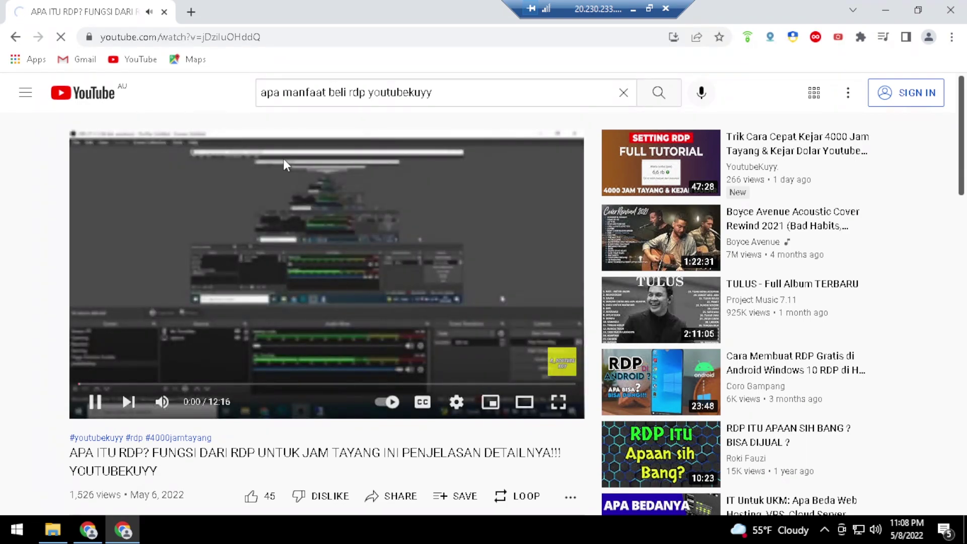
Loop the 'APA ITU RDP?' video with the range ending at 12:01, then minimize Chrome
scroll(307, 186, "down", 3)
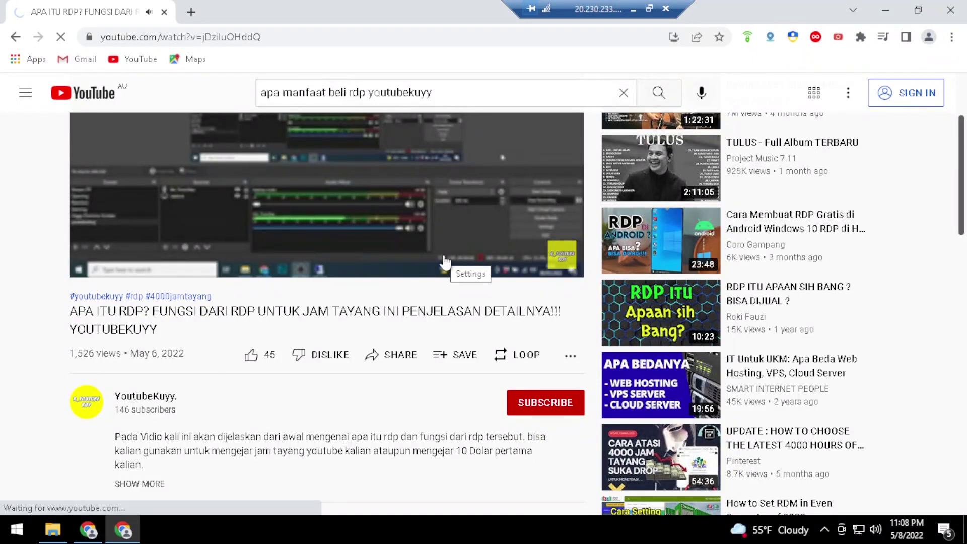
left_click(512, 358)
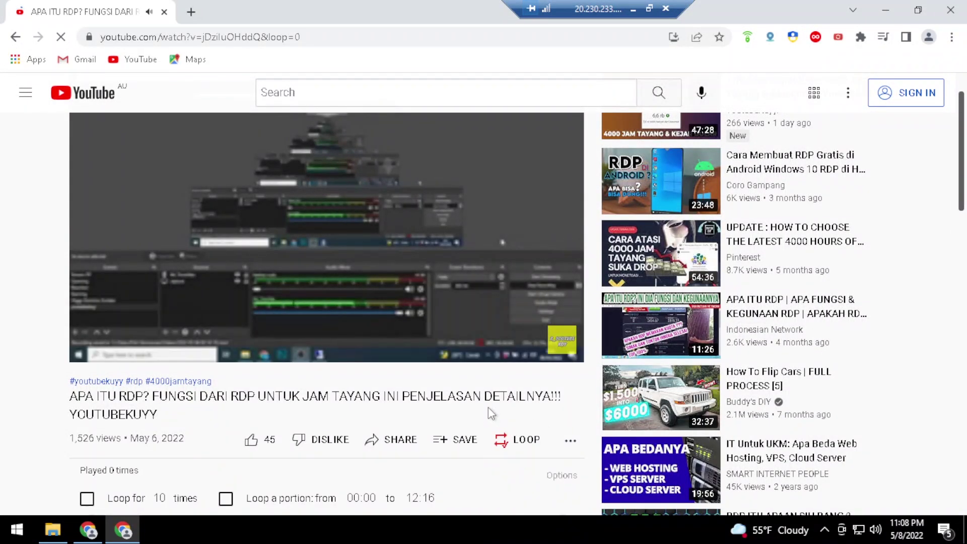
scroll(486, 406, "down", 4)
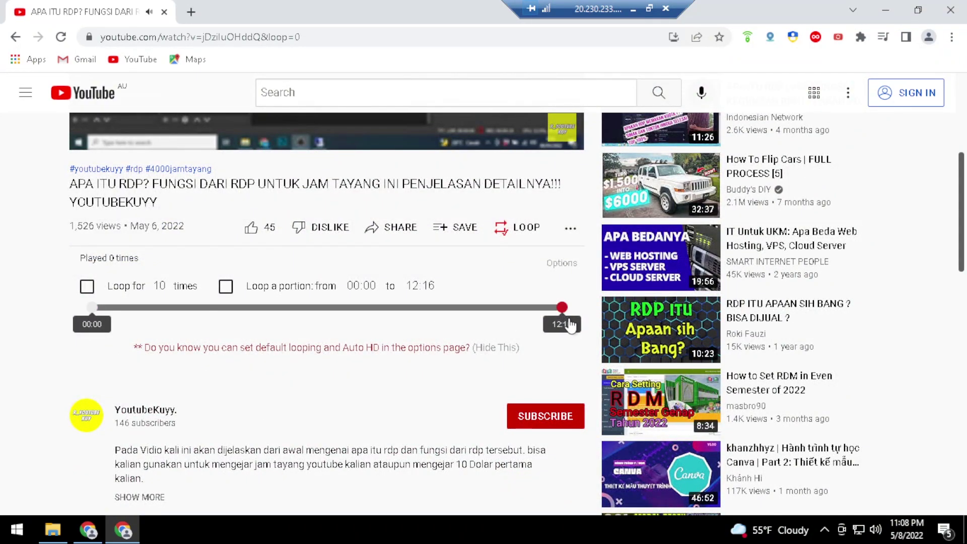
left_click_drag(562, 307, 537, 308)
left_click_drag(538, 307, 552, 307)
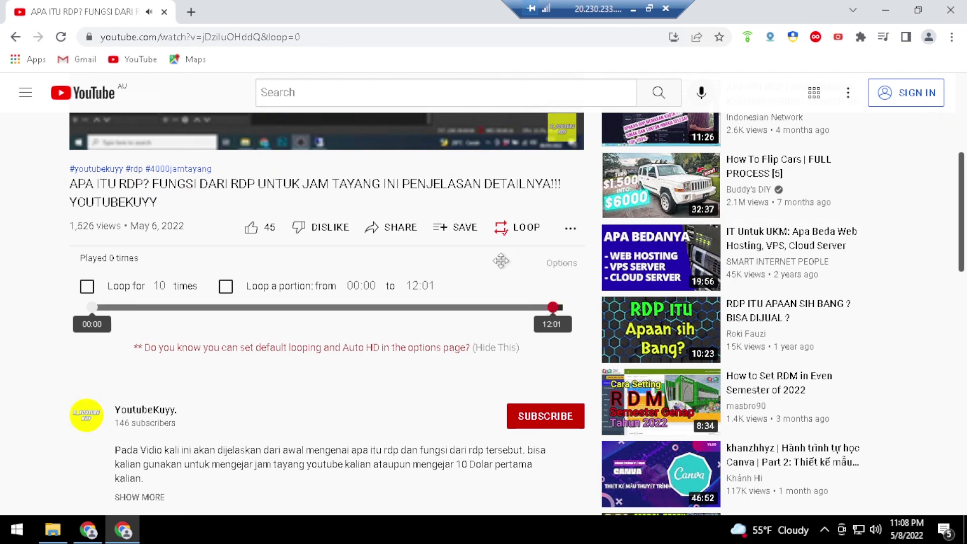
scroll(536, 269, "up", 5)
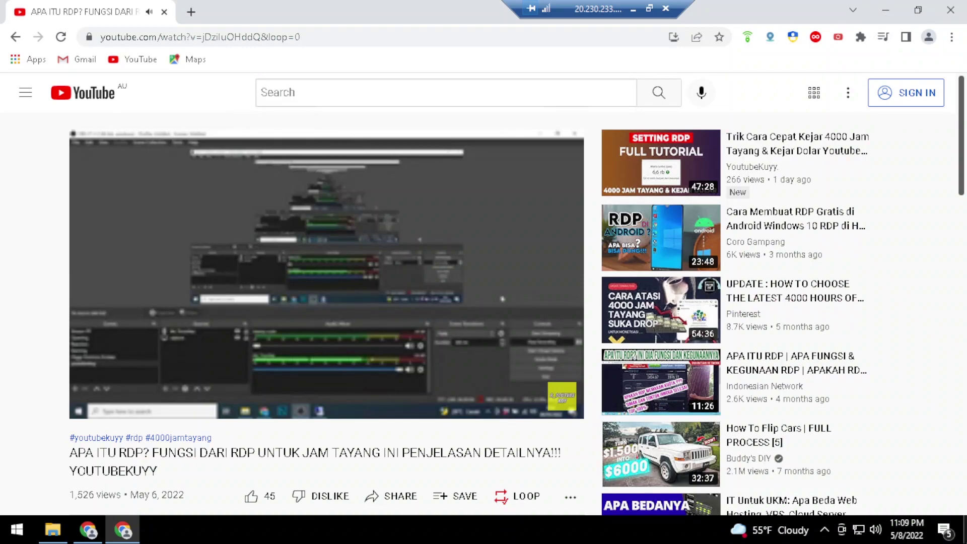
left_click(884, 5)
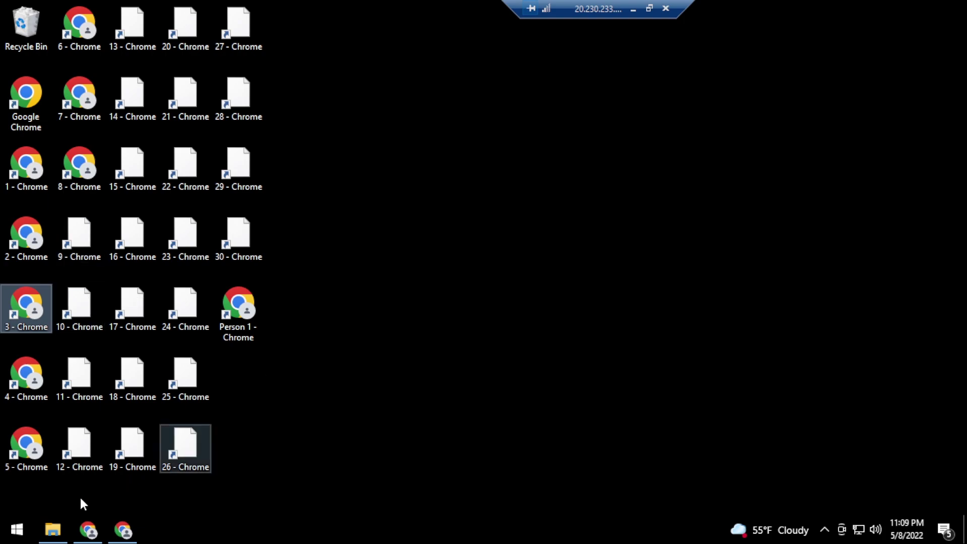
Run MouseKeyboardRecorder from Downloads\Alat Tempur\Alat Tempur\Mouse&keyboard recorder
left_click(55, 528)
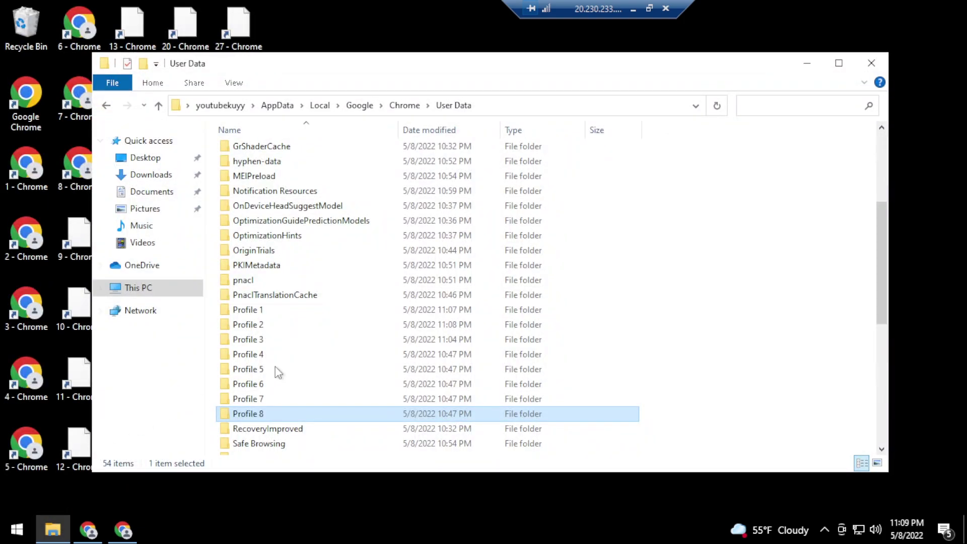
scroll(284, 263, "down", 3)
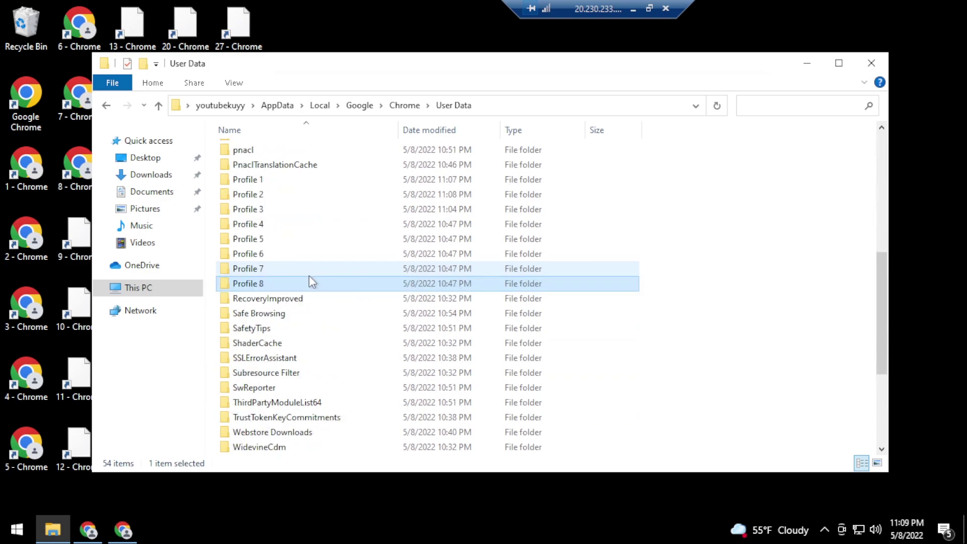
scroll(310, 278, "down", 3)
scroll(317, 339, "down", 1)
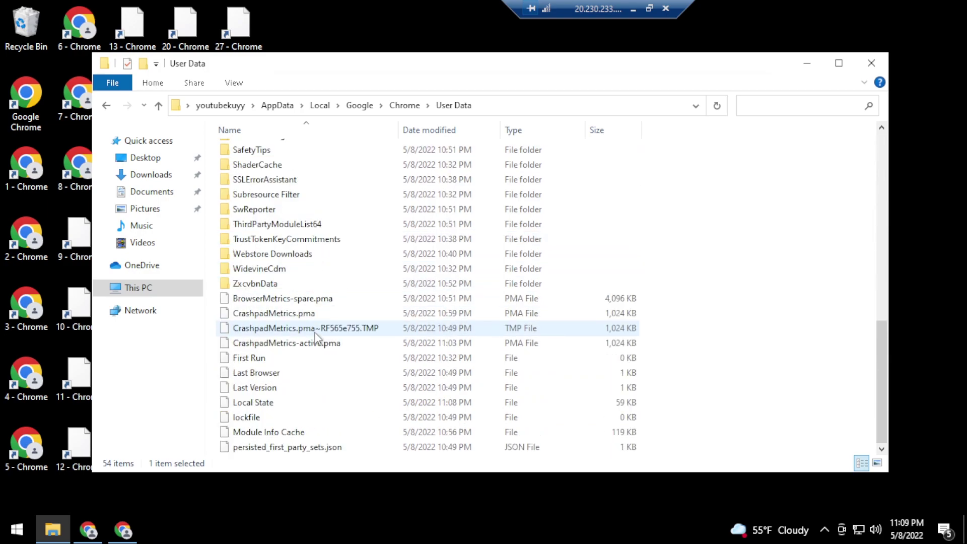
scroll(319, 339, "up", 9)
left_click(152, 181)
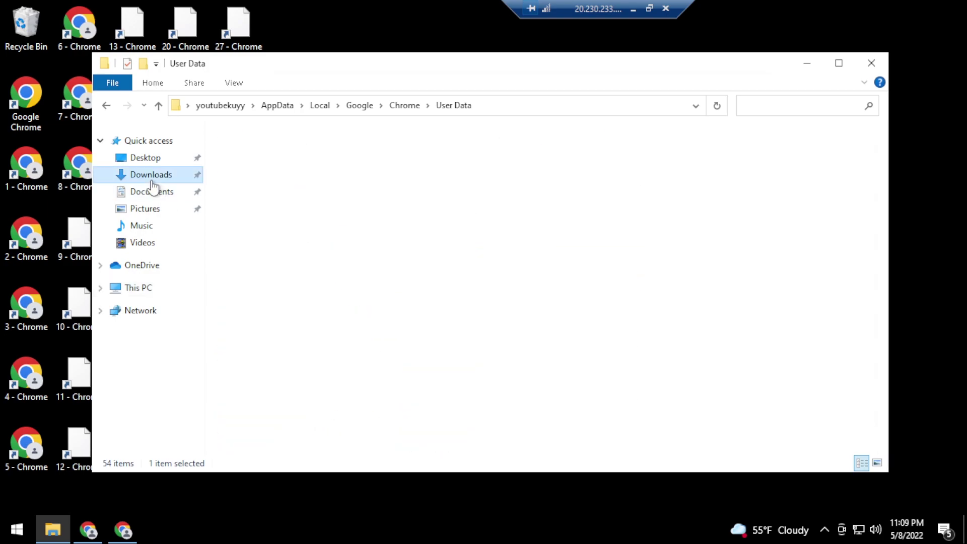
left_click(267, 187)
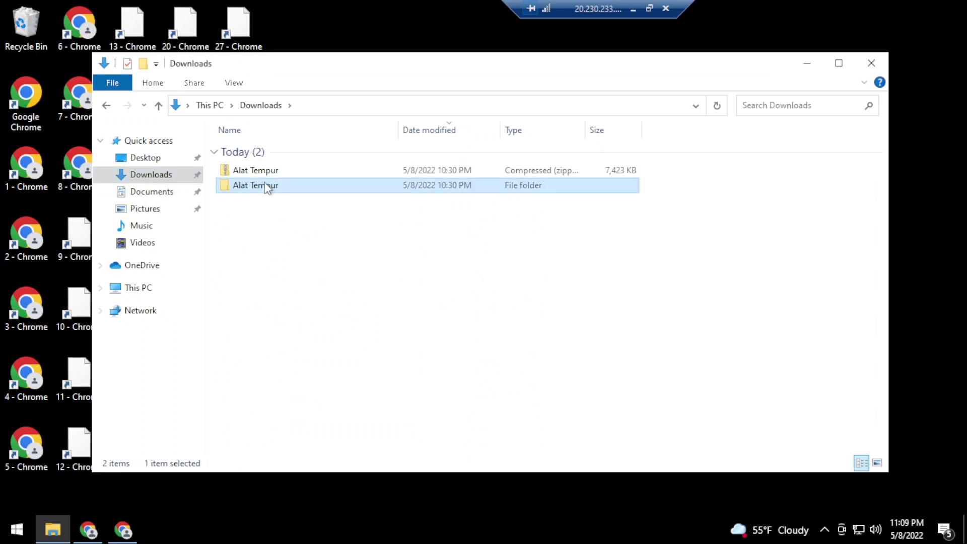
double_click(267, 188)
double_click(252, 151)
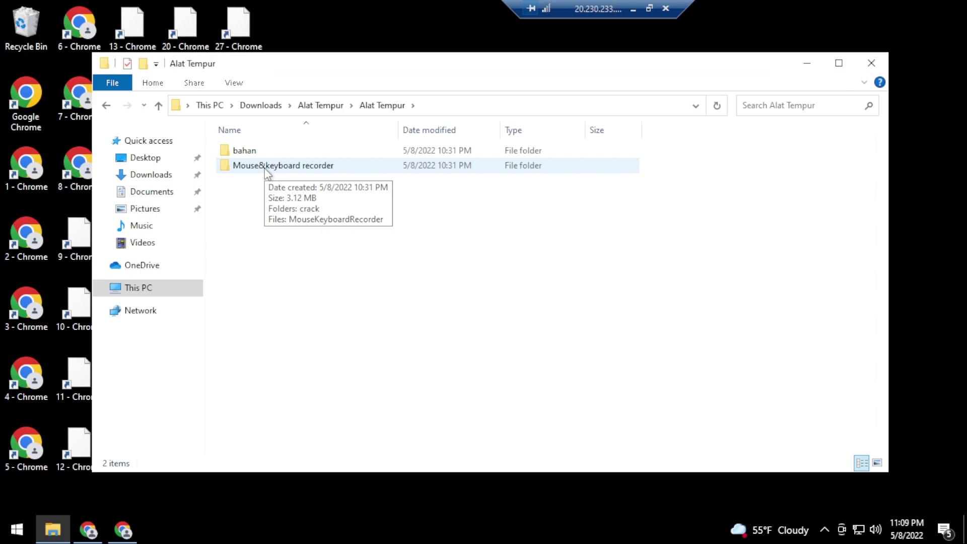
double_click(266, 166)
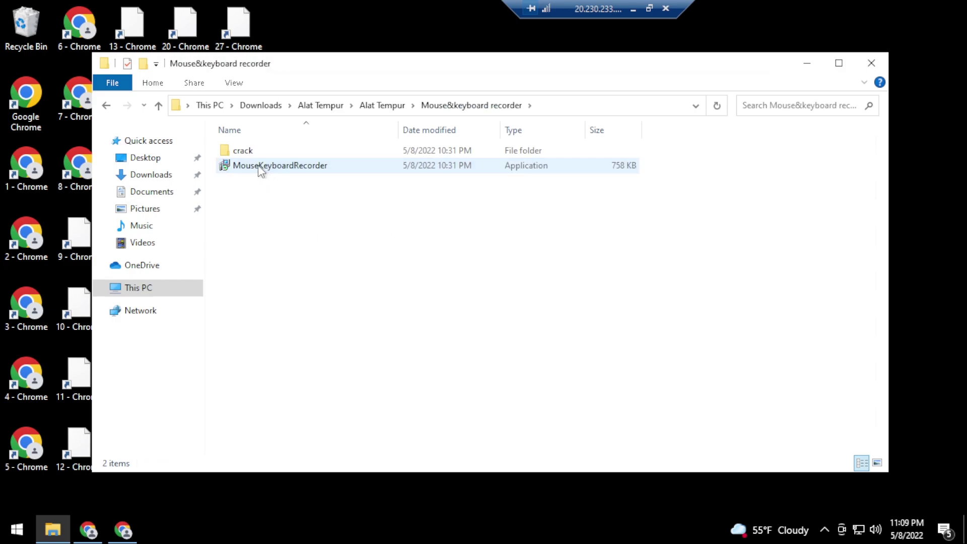
double_click(260, 167)
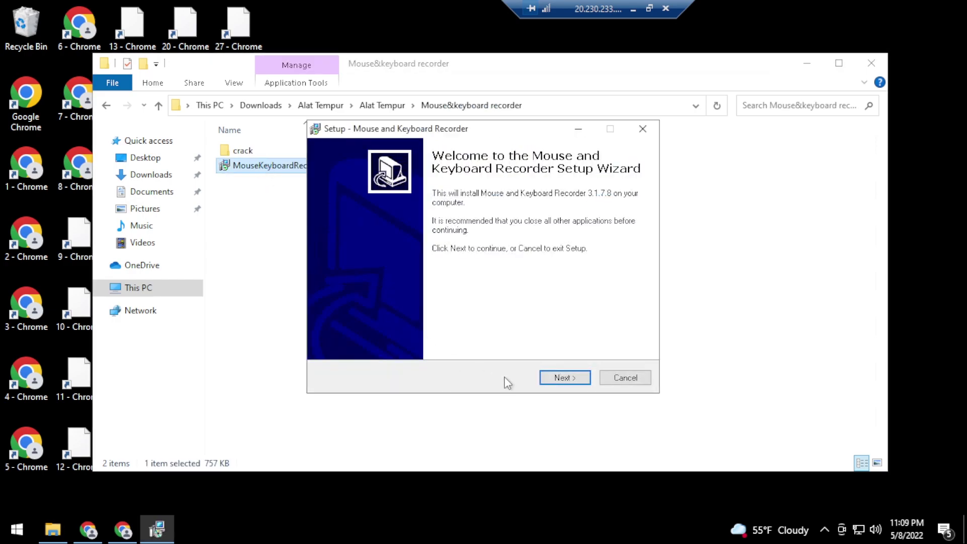
Install Mouse and Keyboard Recorder 3.1.7.8 with default folders and a desktop icon
left_click(561, 377)
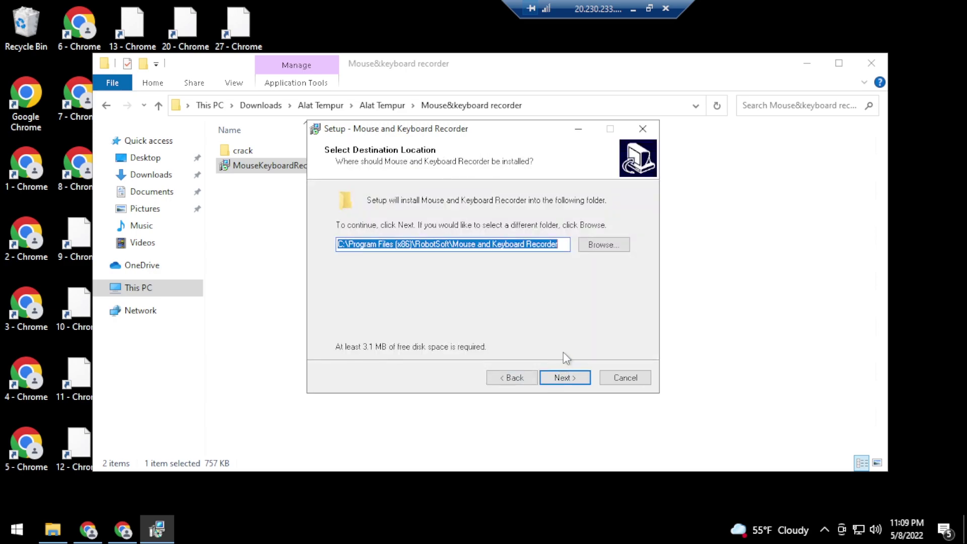
left_click(575, 382)
left_click(575, 381)
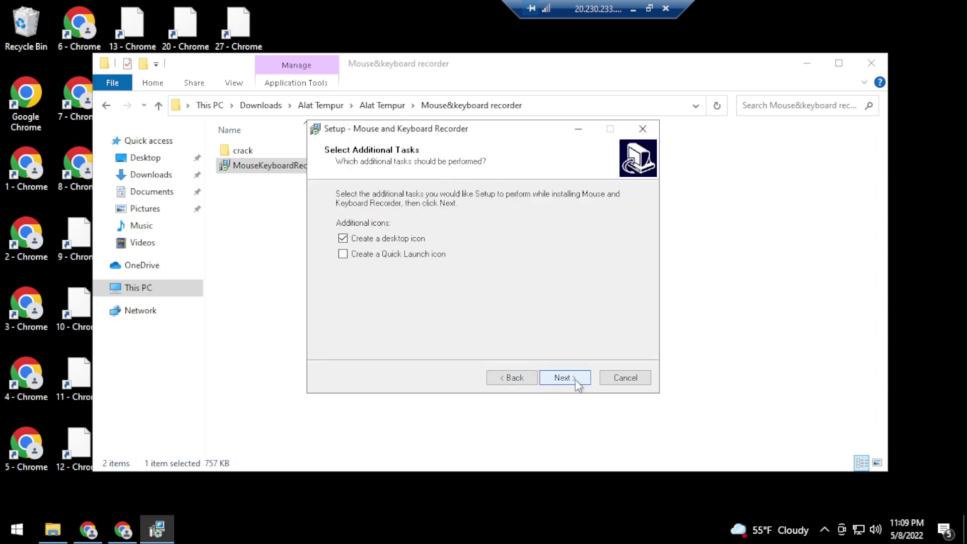
left_click(574, 379)
left_click(557, 379)
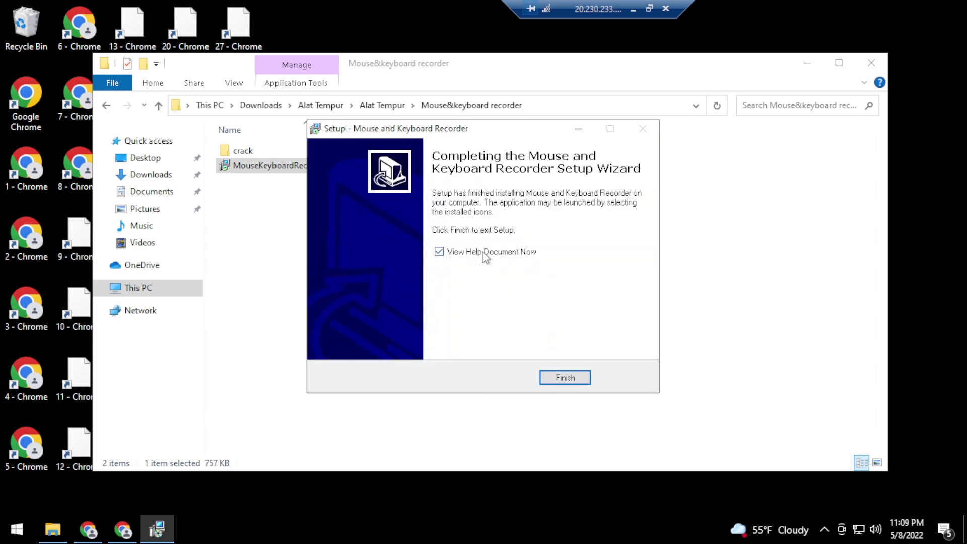
left_click(563, 377)
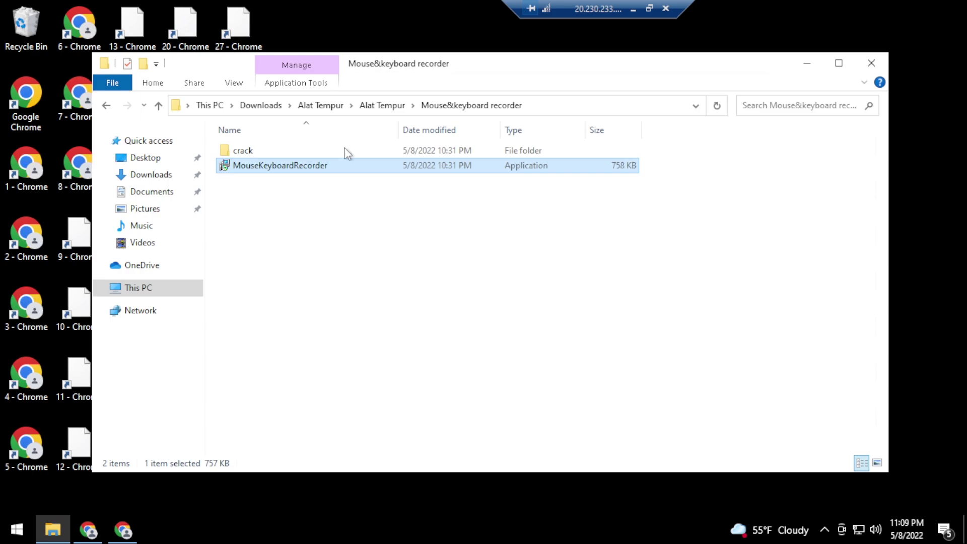
Copy all six files from the crack folder
double_click(243, 152)
left_click_drag(309, 273, 265, 152)
right_click(264, 151)
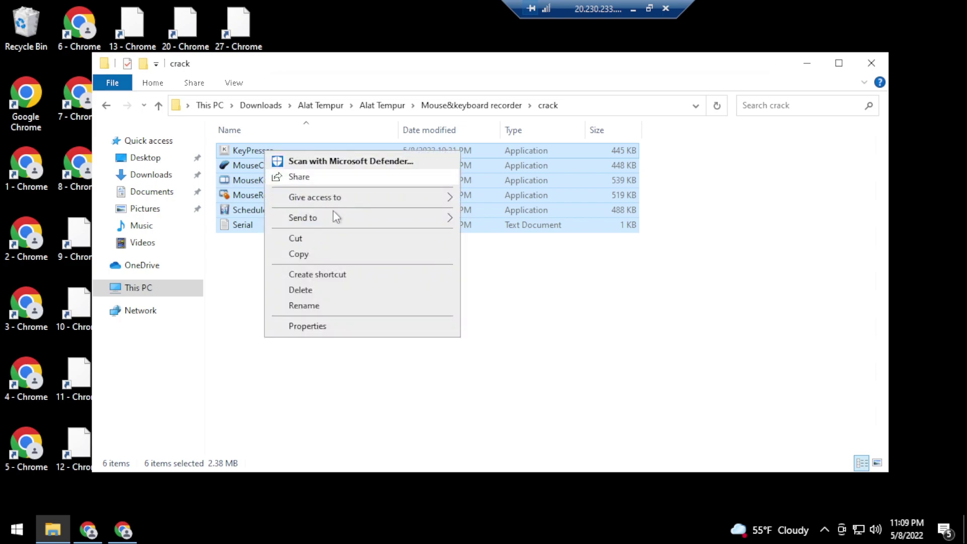
left_click(300, 254)
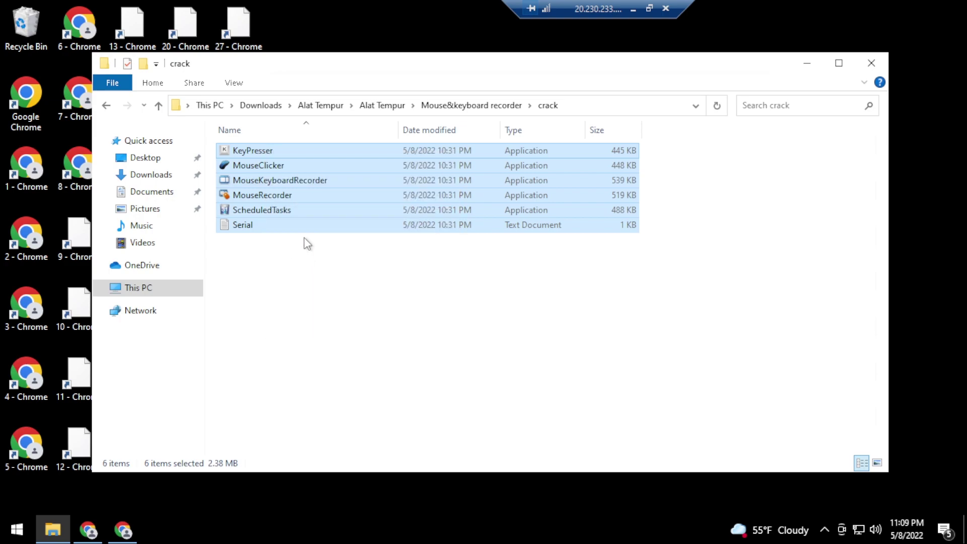
left_click(808, 65)
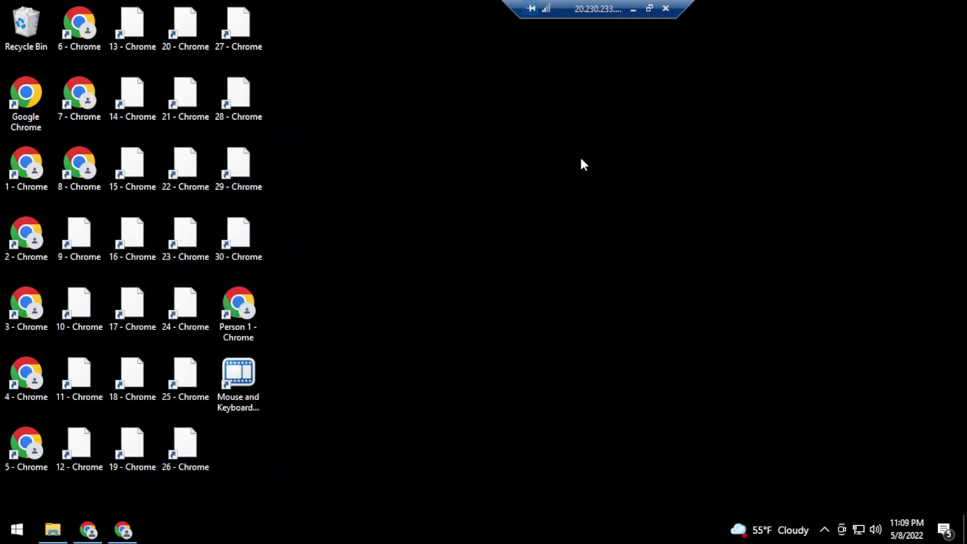
Paste the crack files into the program's install folder, overwriting the existing ones
right_click(240, 377)
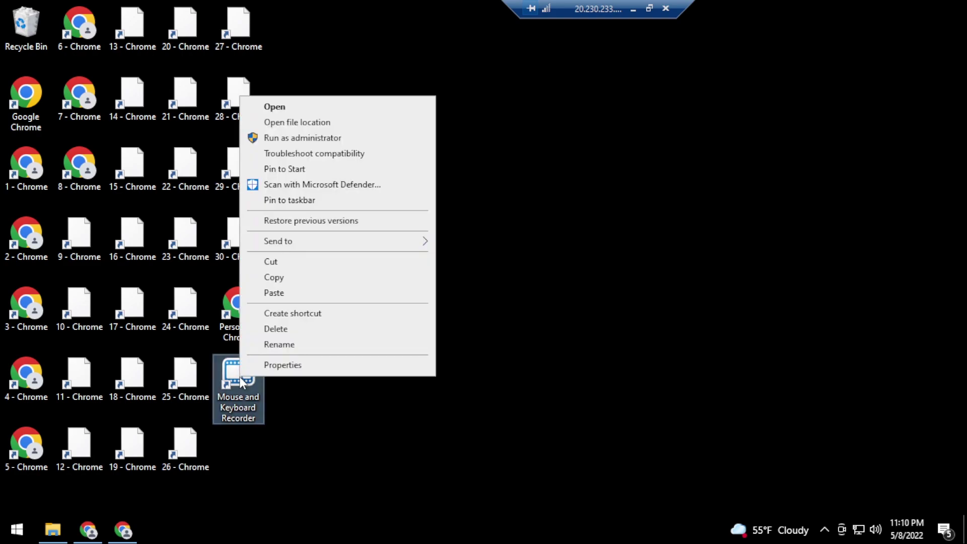
left_click(277, 124)
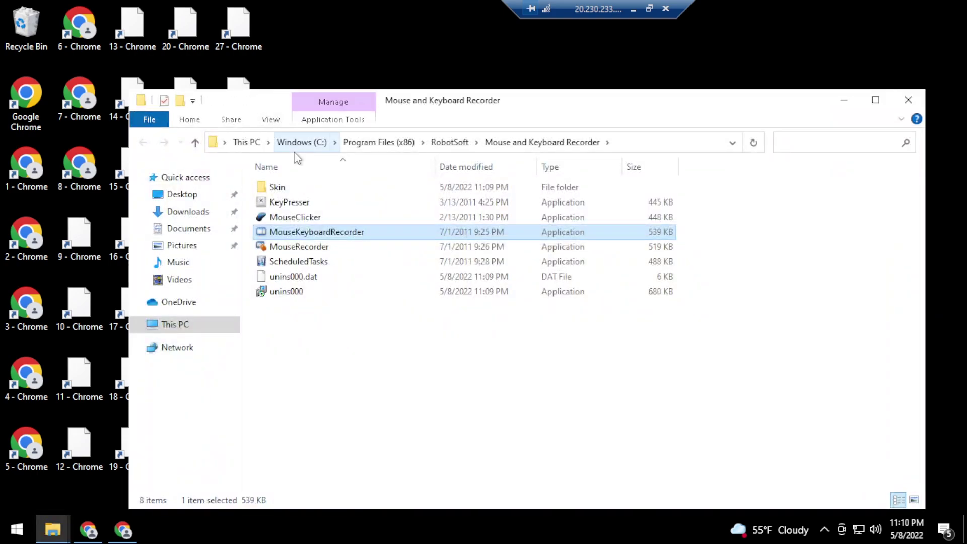
right_click(376, 337)
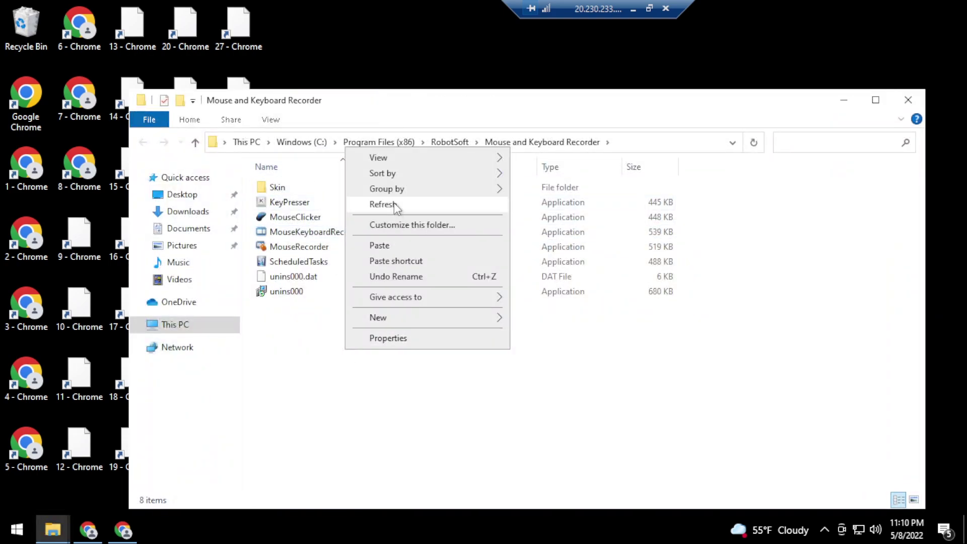
left_click(396, 244)
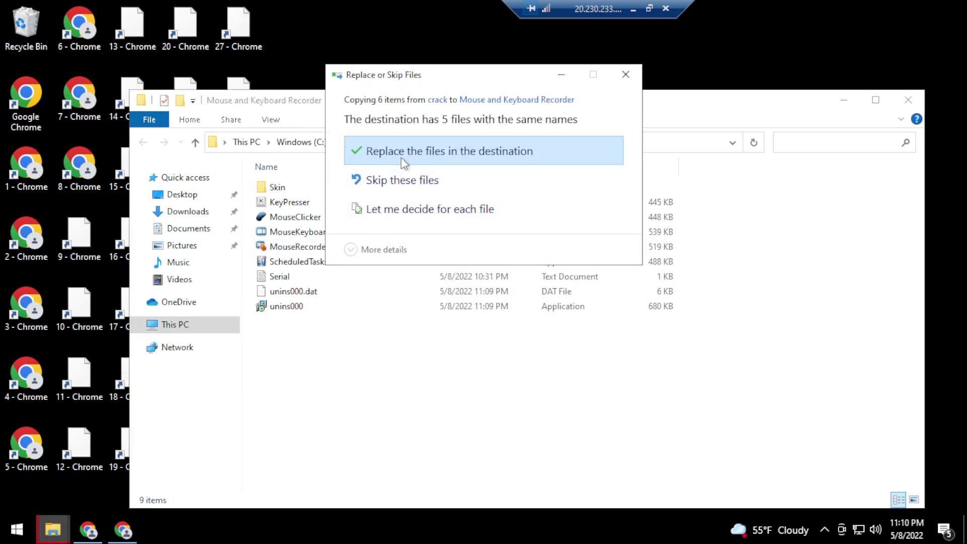
left_click(401, 158)
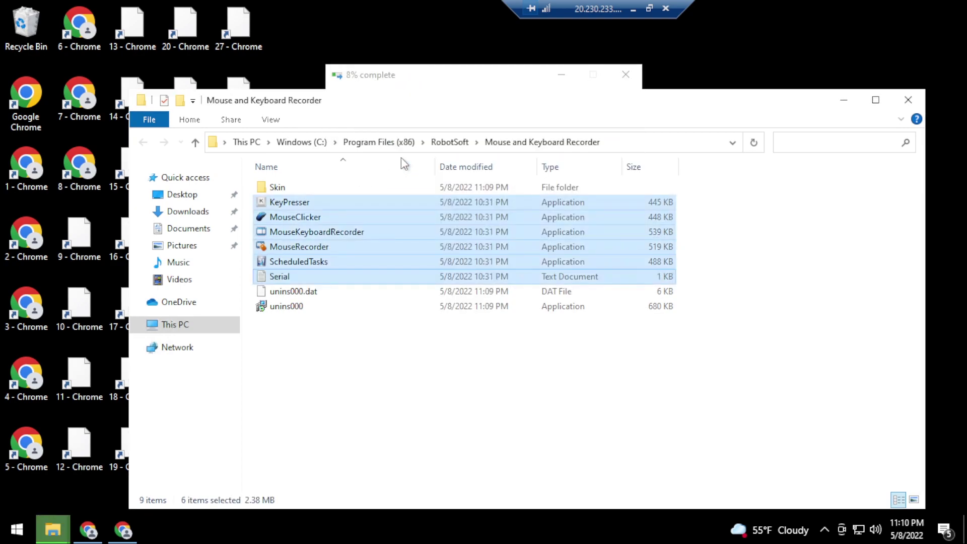
left_click(318, 325)
Copy the licence code from the Serial file, then close it and the folder
double_click(304, 281)
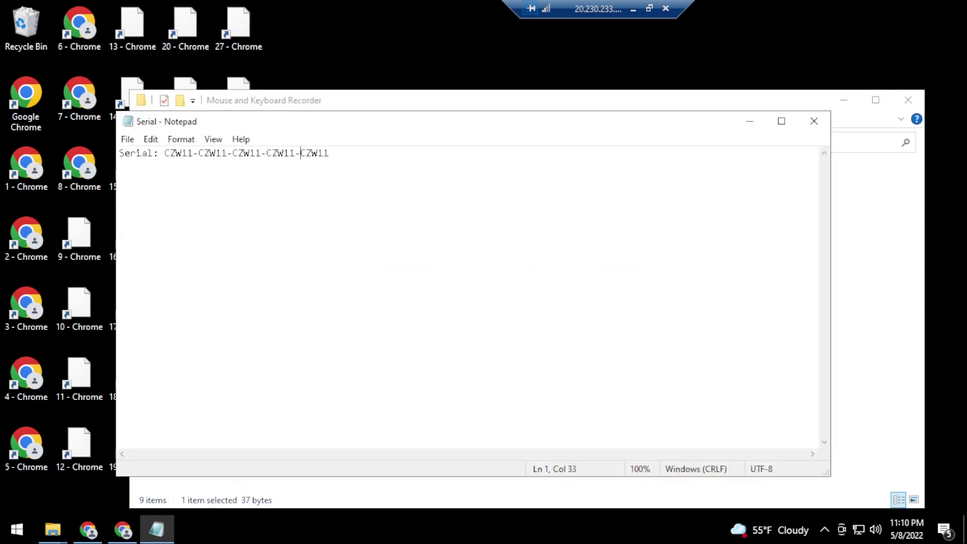
left_click_drag(329, 153, 170, 153)
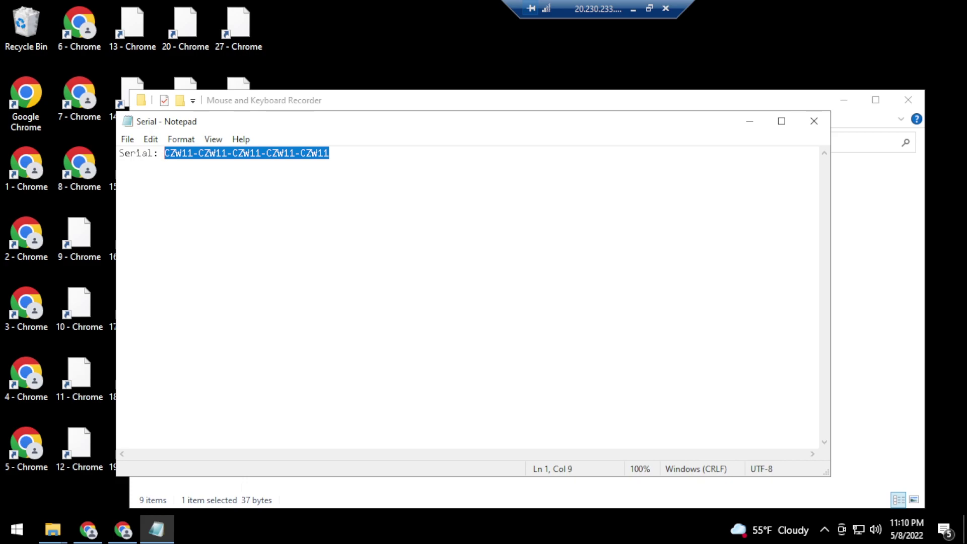
right_click(174, 153)
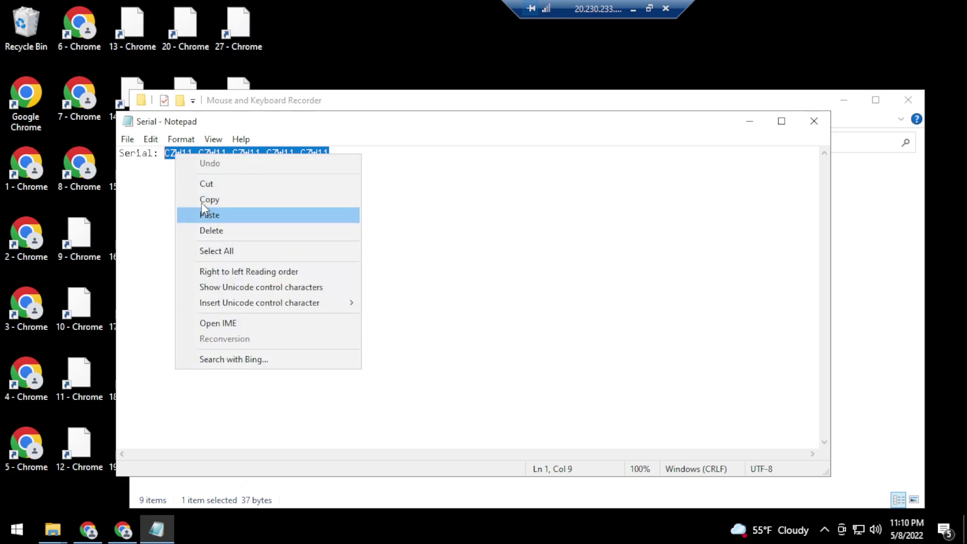
left_click(244, 199)
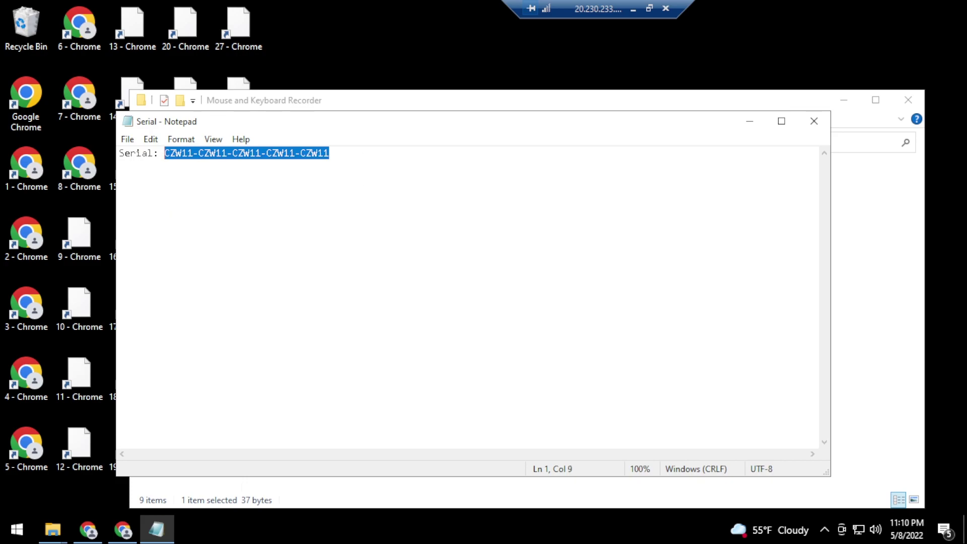
left_click(814, 121)
left_click(908, 101)
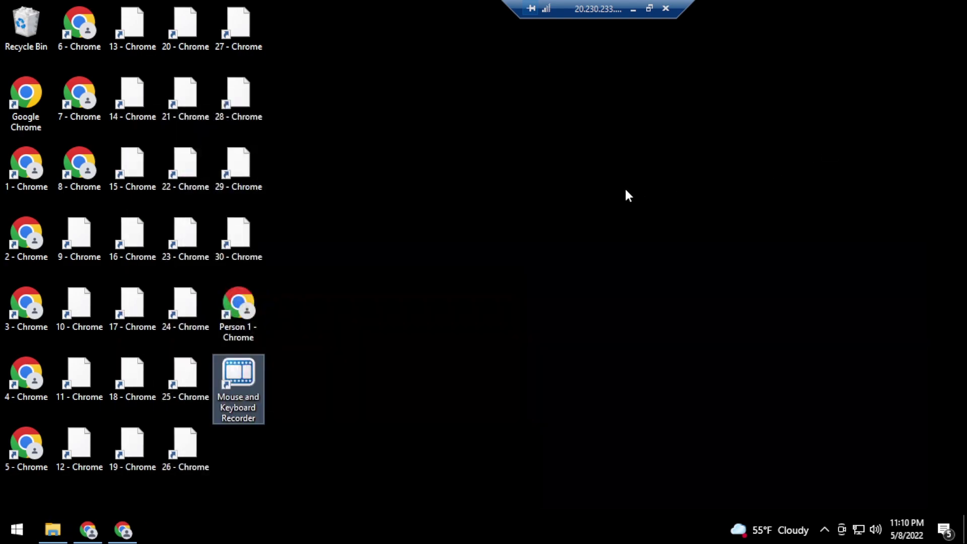
Launch Mouse and Keyboard Recorder and register it by pasting the licence code under Help > Purchase
double_click(239, 376)
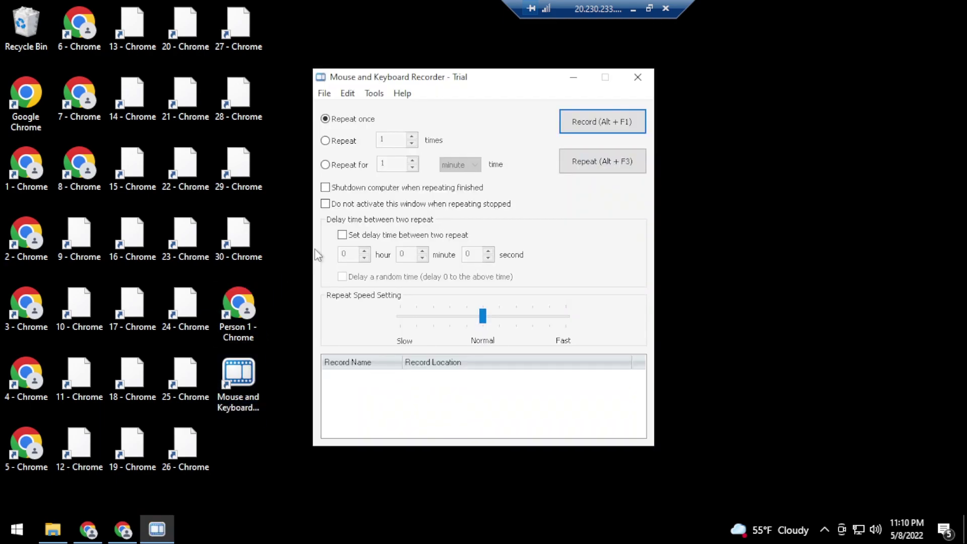
left_click(403, 94)
left_click(439, 126)
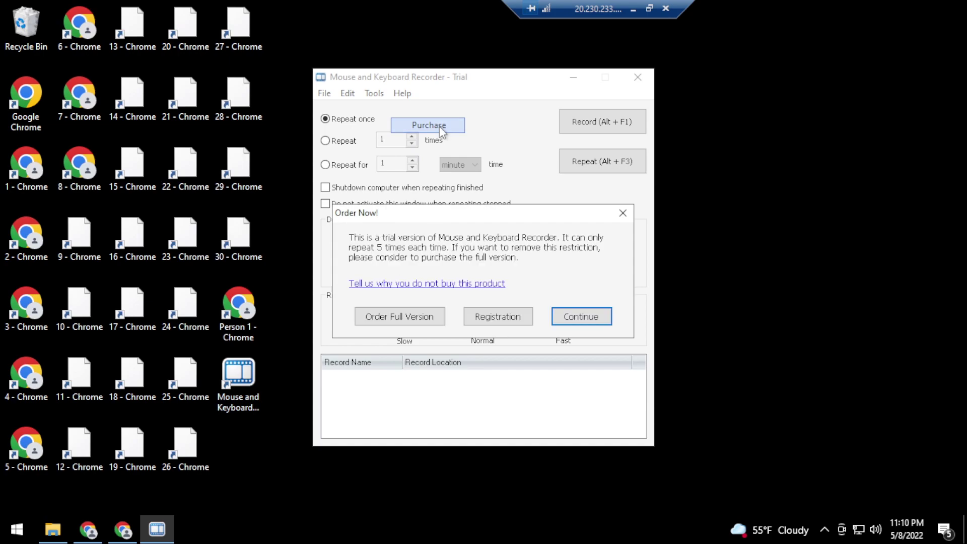
left_click(486, 318)
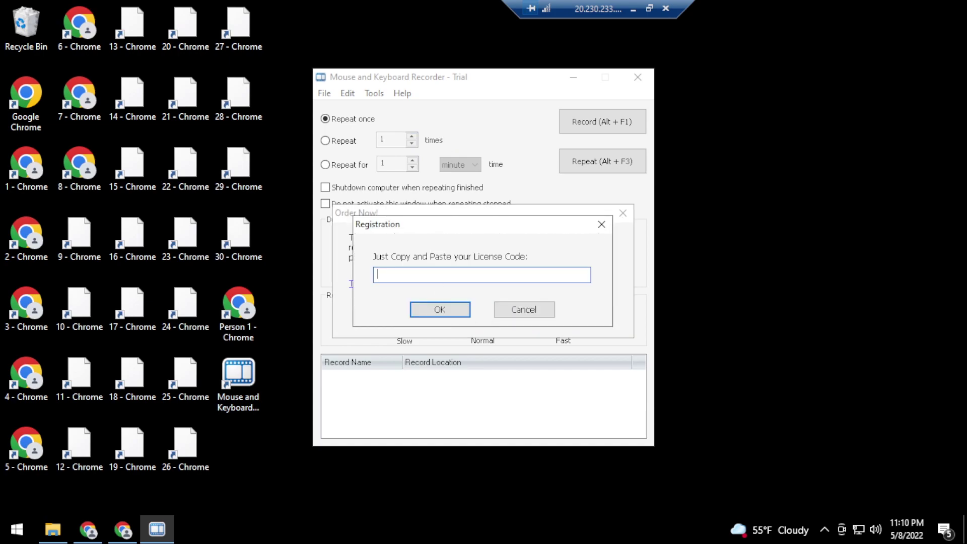
right_click(437, 275)
left_click(475, 327)
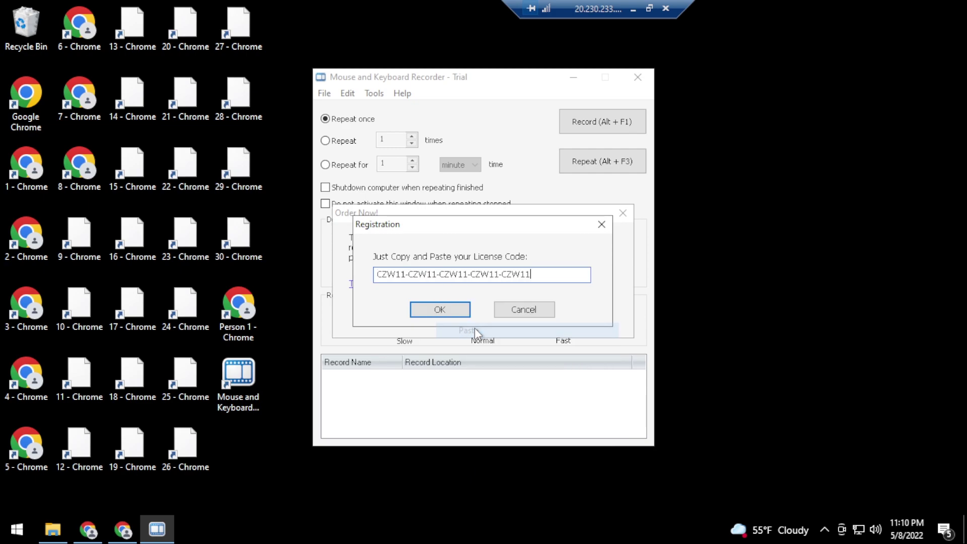
left_click(440, 308)
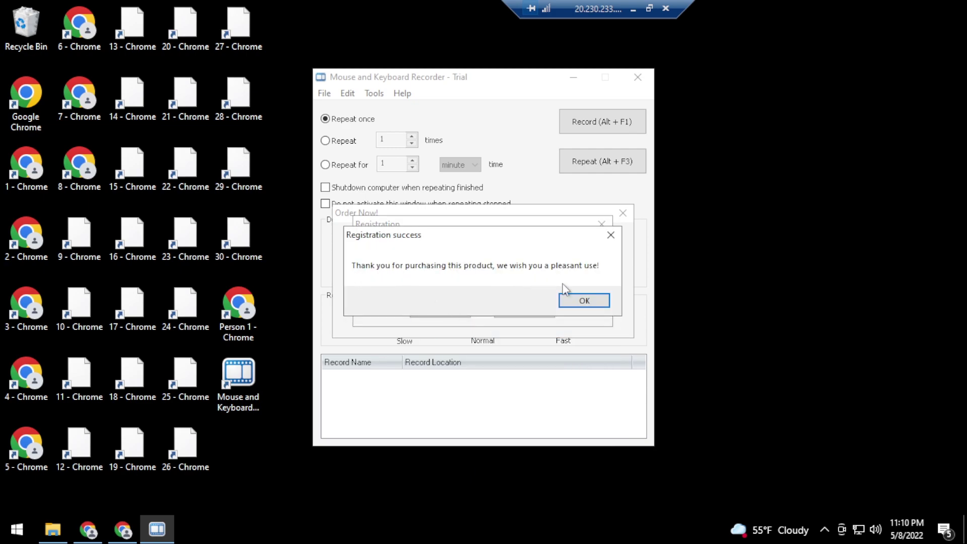
Enable 'Do not stop repeating if user move mouse by hand' and set repeat to 999 times
left_click(583, 302)
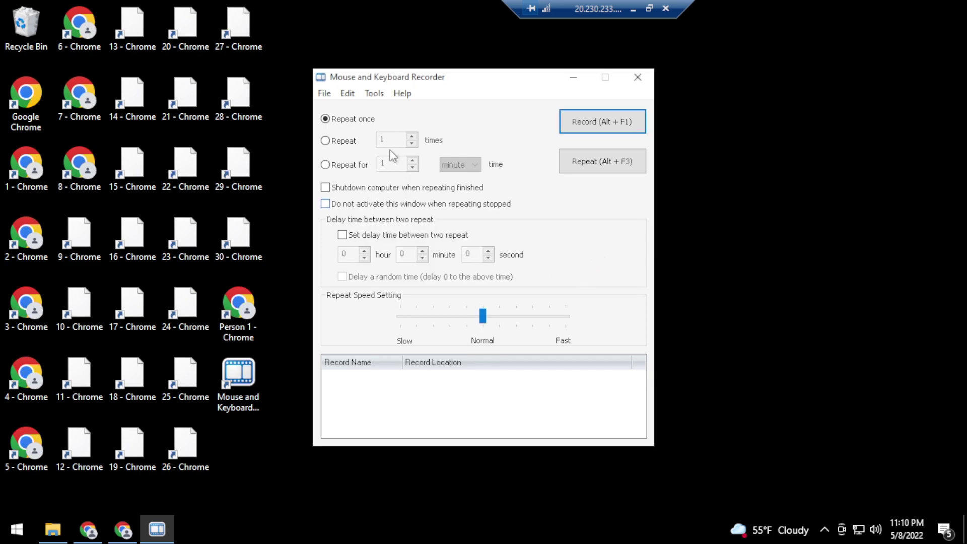
left_click(374, 93)
left_click(395, 180)
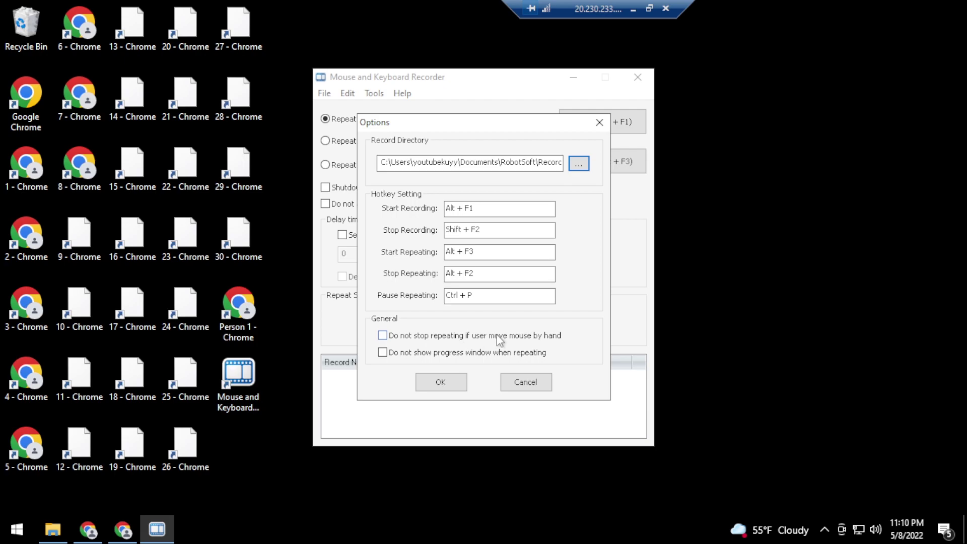
left_click(436, 339)
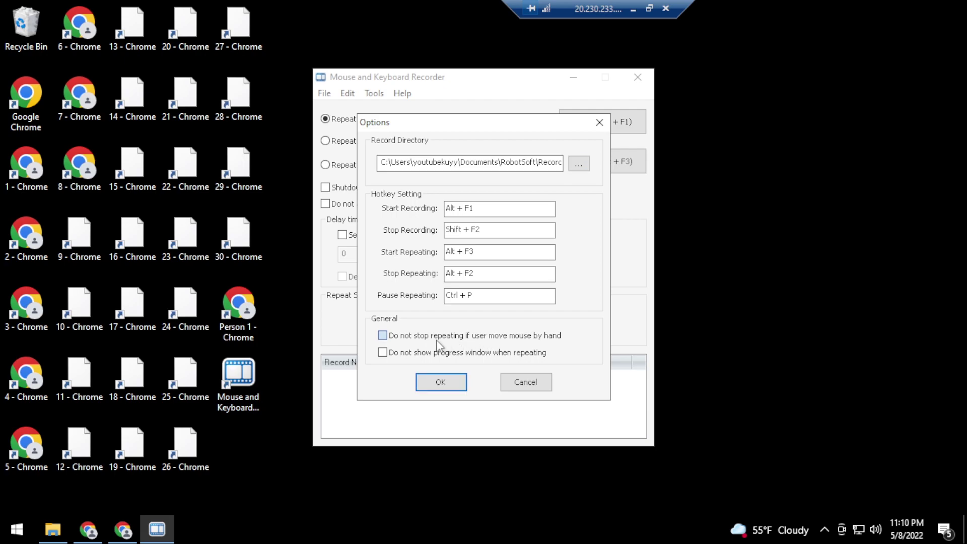
left_click(450, 385)
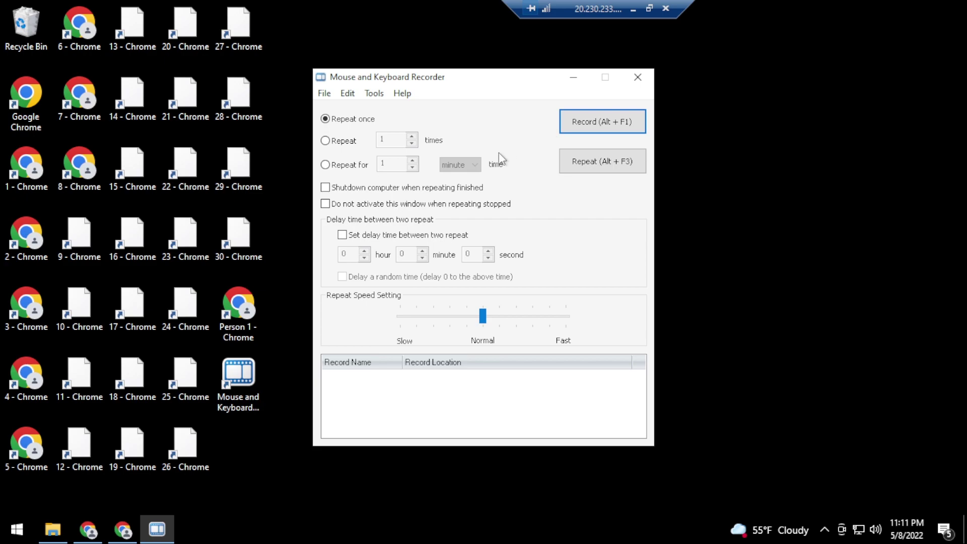
left_click(345, 141)
type("999")
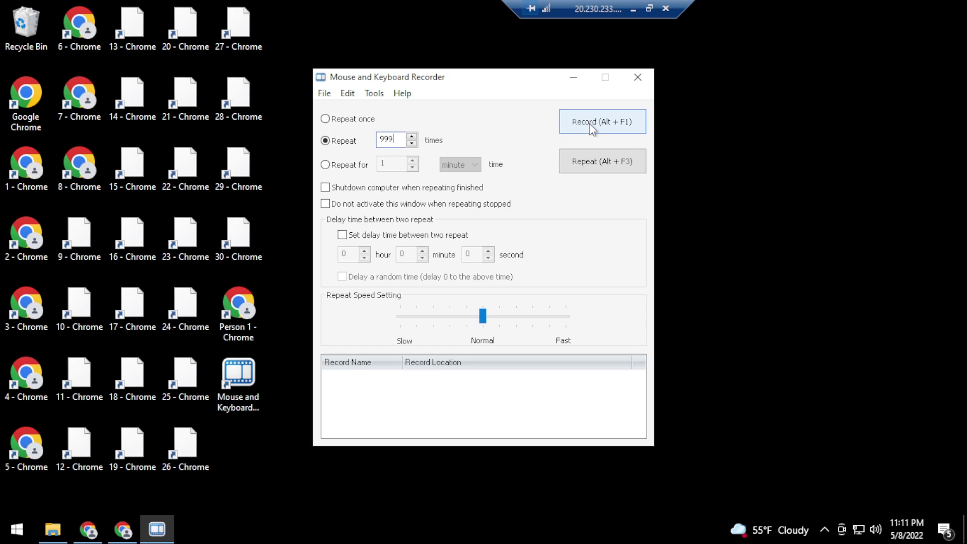
Start macro recording, then turn on playlist looping in Chrome's YouTube tab and skip the ad
left_click(592, 130)
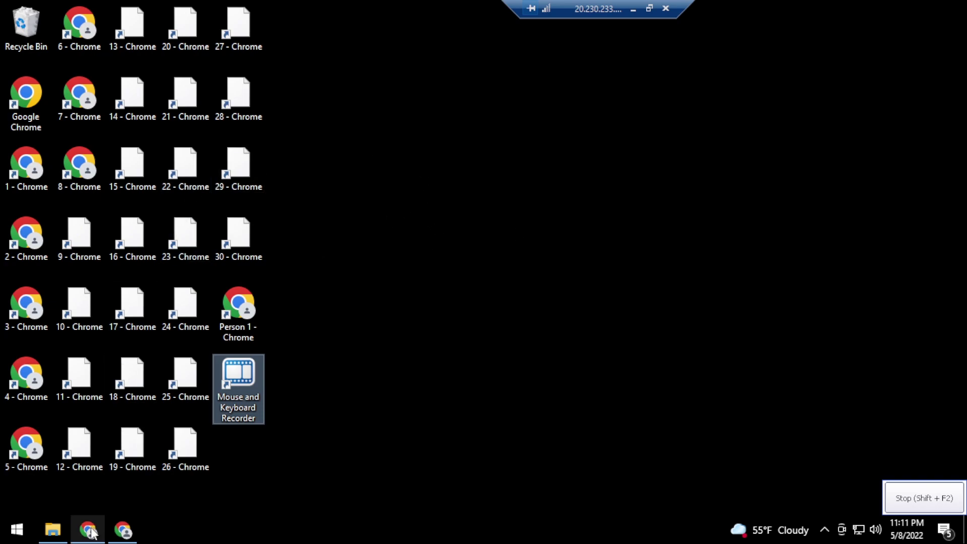
mouse_move(92, 531)
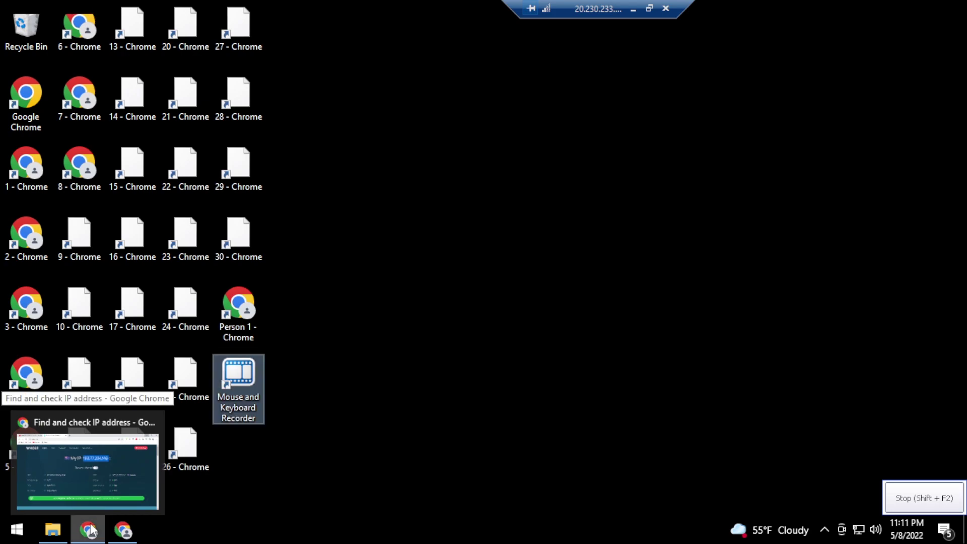
left_click(92, 530)
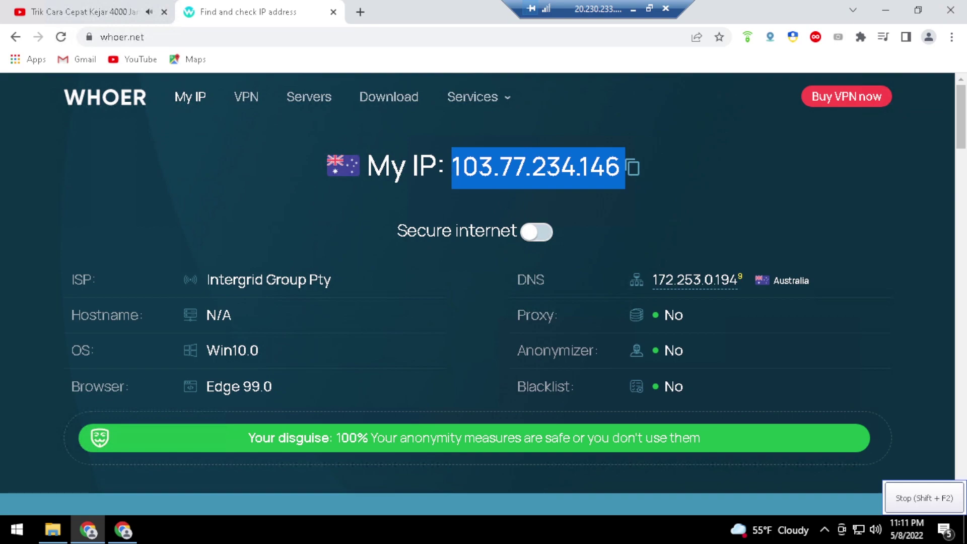
left_click(95, 11)
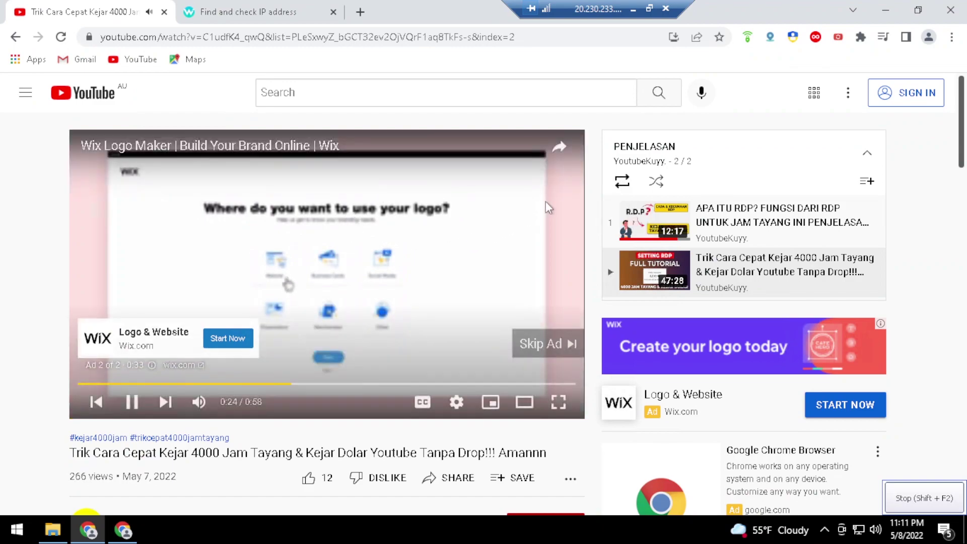
left_click(624, 183)
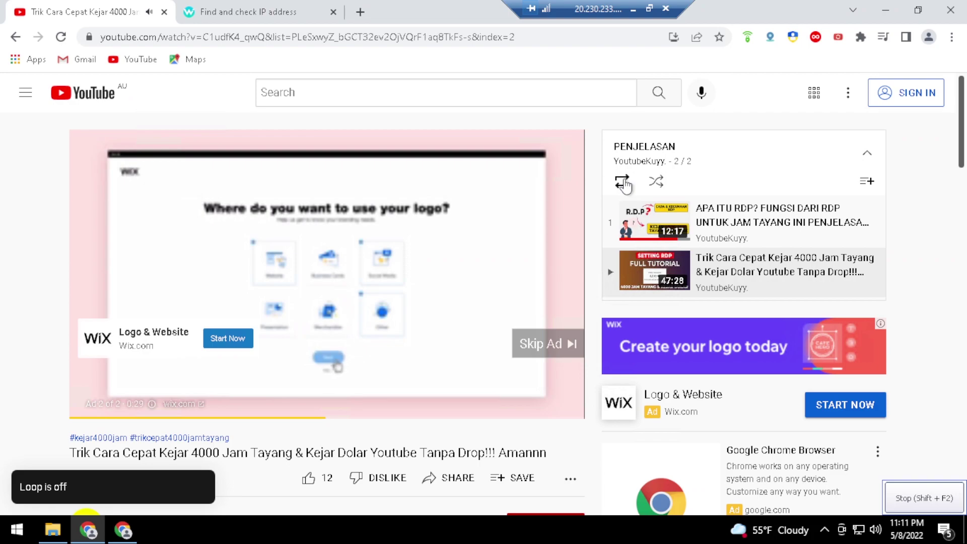
left_click(623, 183)
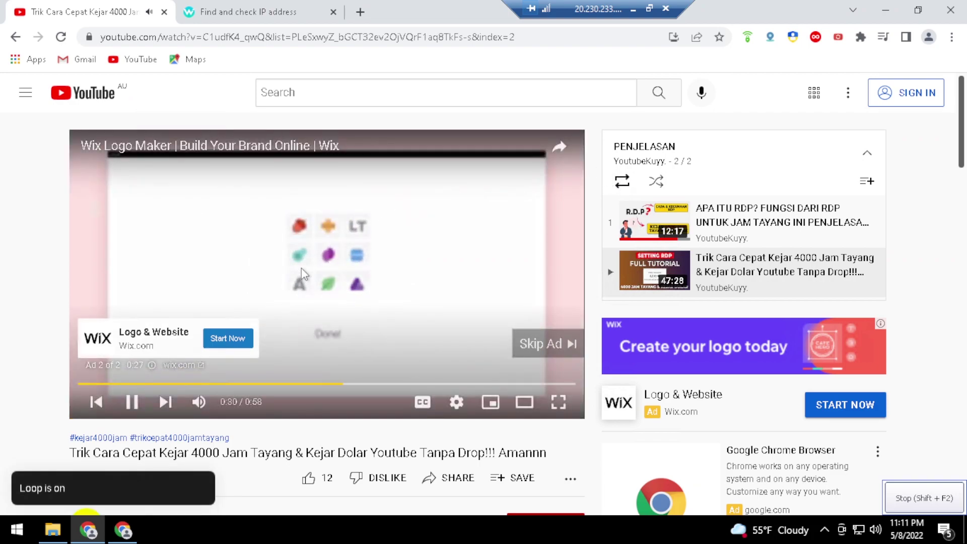
left_click(548, 344)
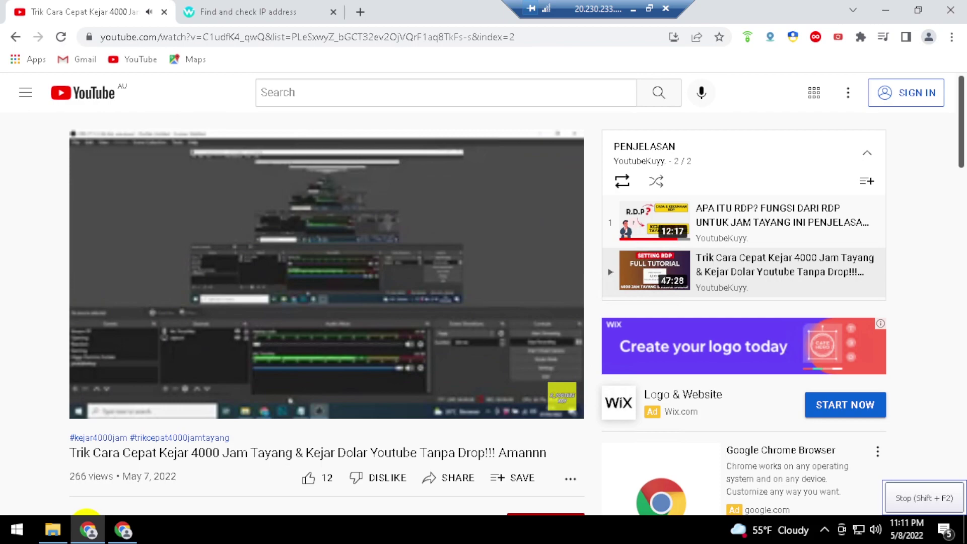
Seek forward in 5-second jumps until the playlist reaches the 'APA ITU RDP?' video, playlist item 2/2
key("Right")
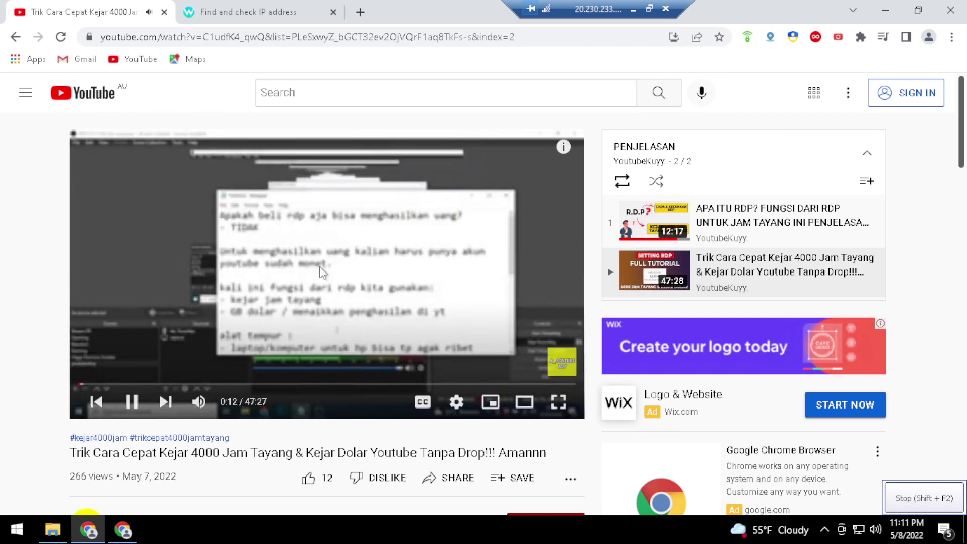
key("Right")
key("Right")
key("Right")
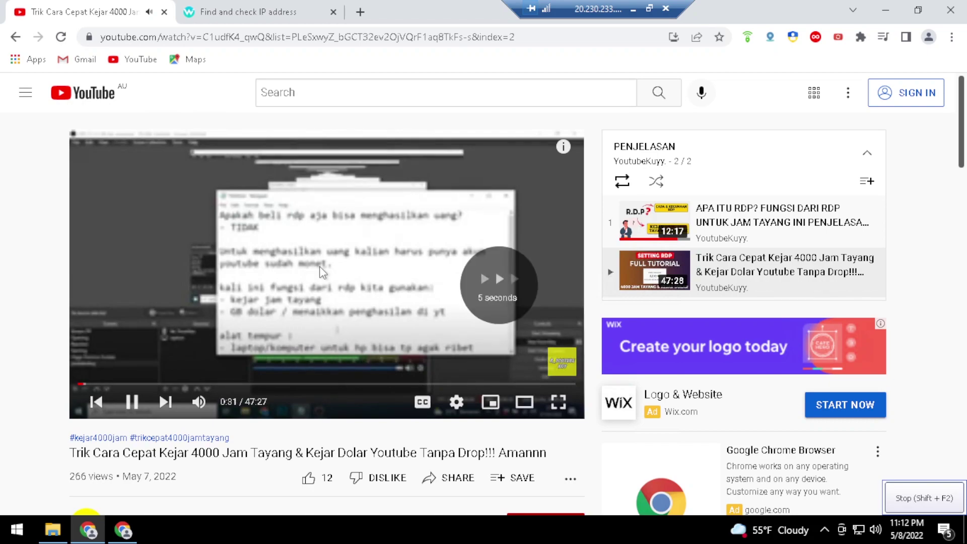
key("Right")
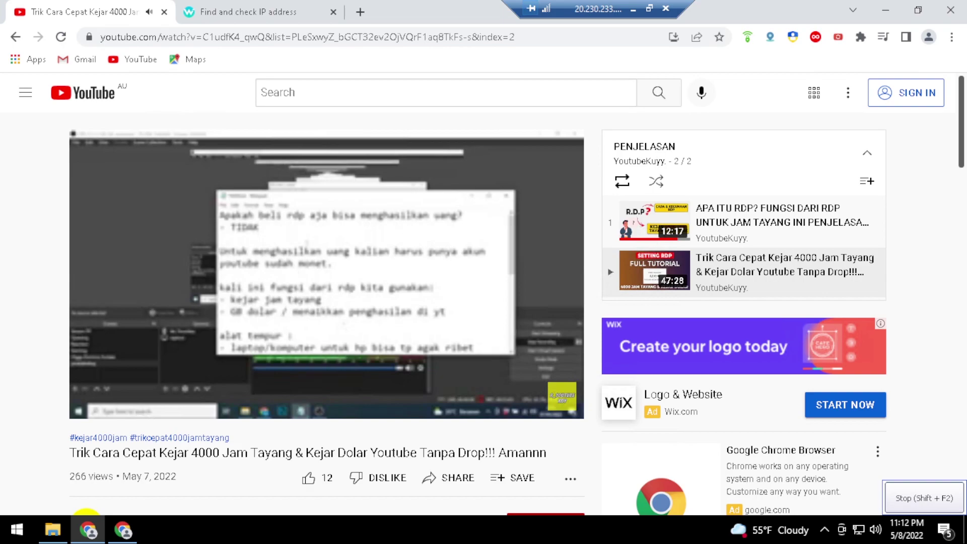
key("Right")
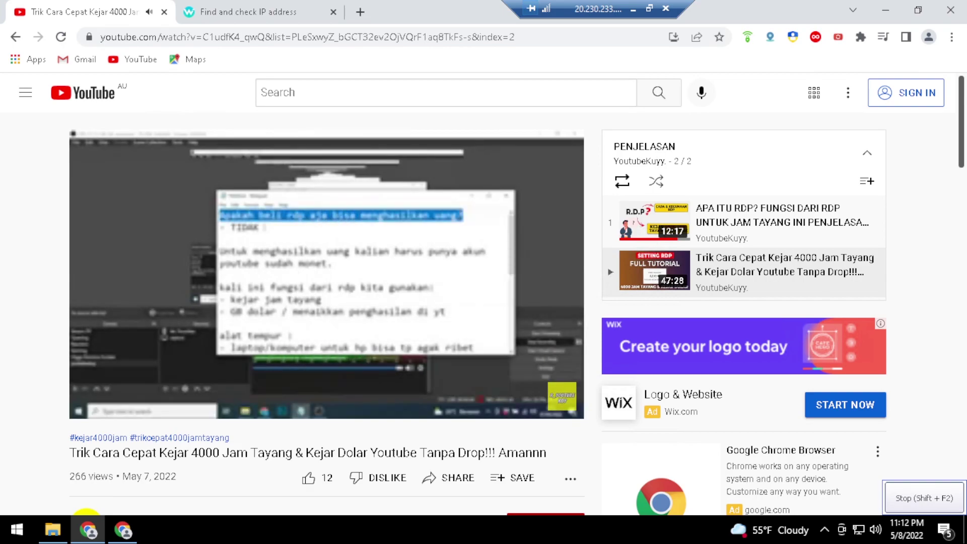
key("Right")
key("Right")
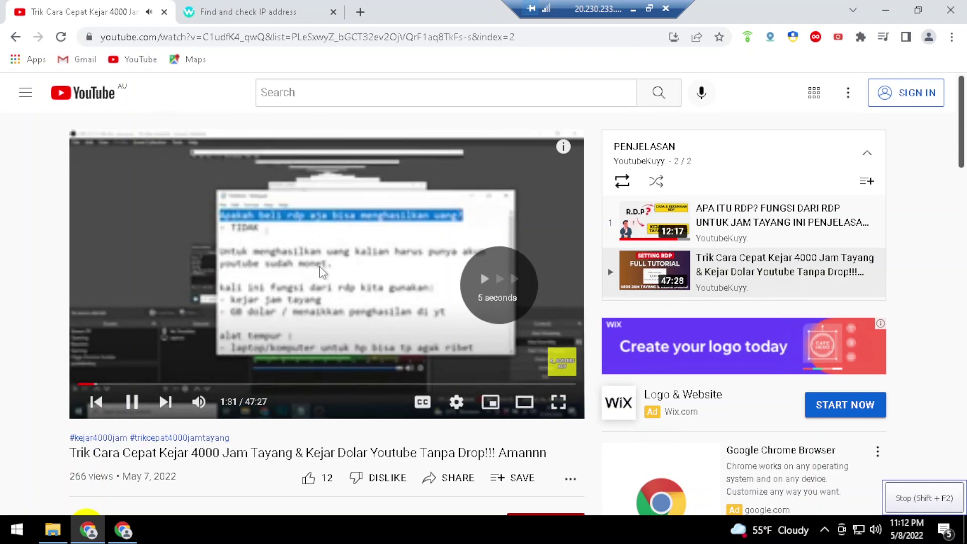
key("Right")
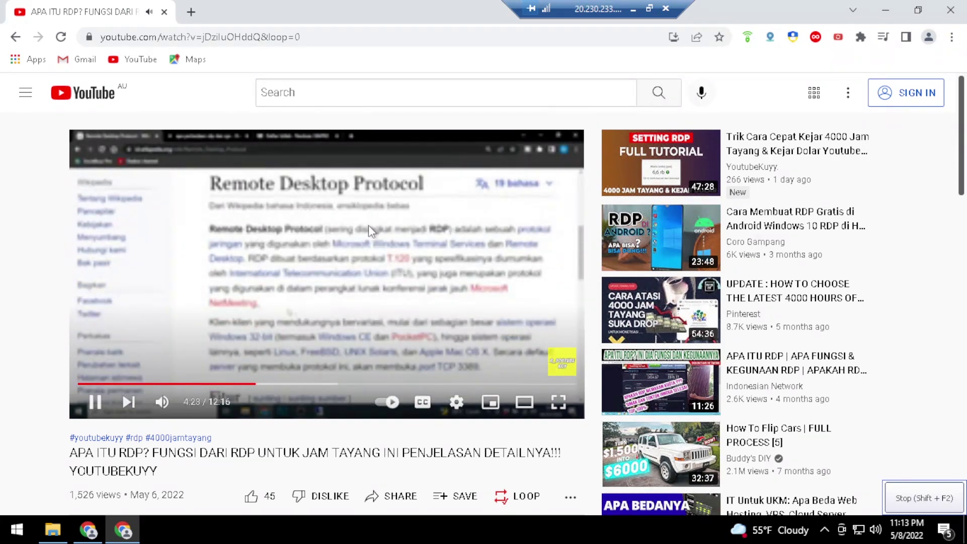
Seek the RDP video ahead three times, then stop the macro recording to bring up Save Record
key("Right")
key("Right")
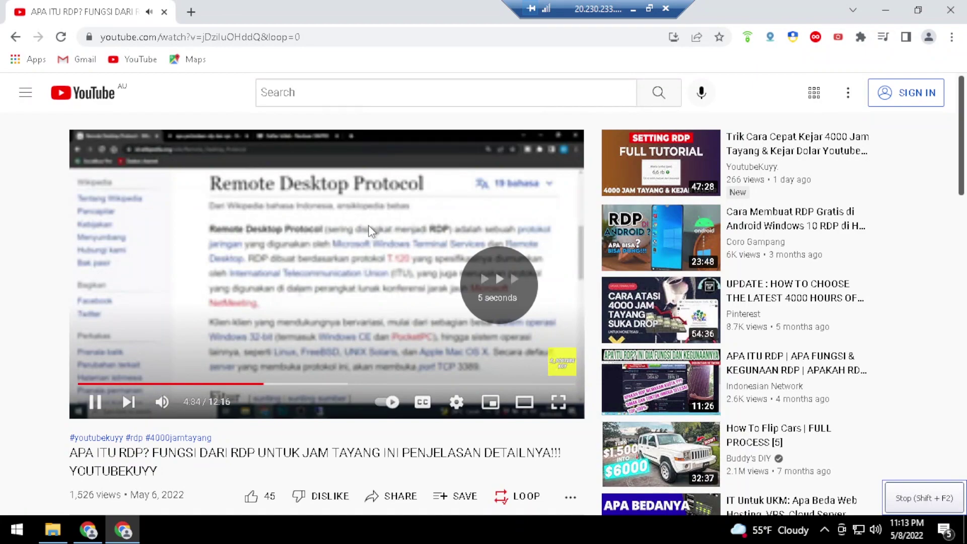
key("Right")
key("Right")
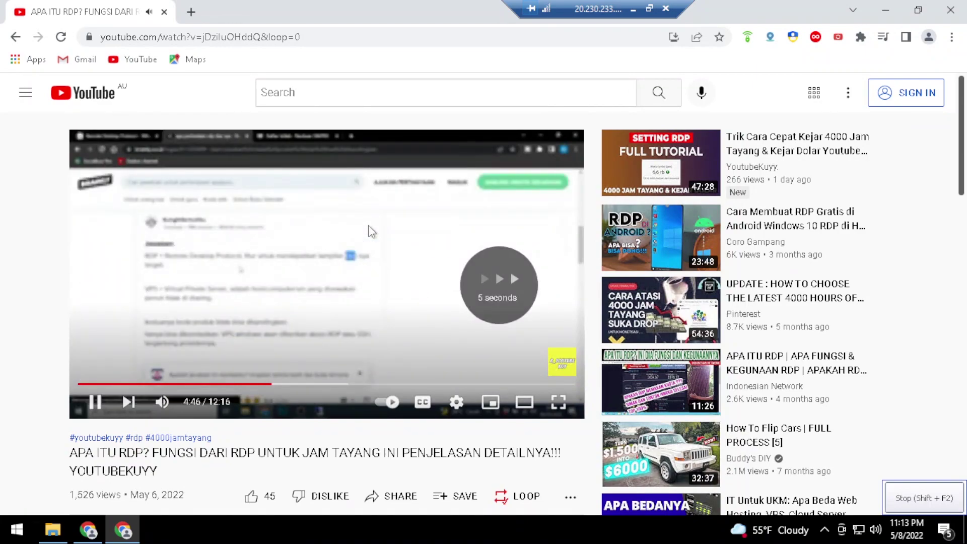
key("Right")
key("Right")
key("Right")
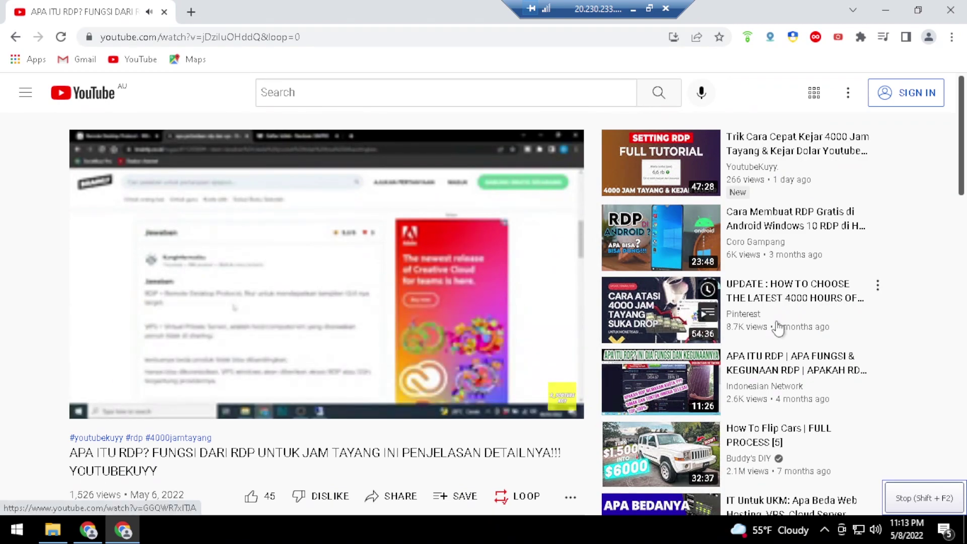
key("shift+F2")
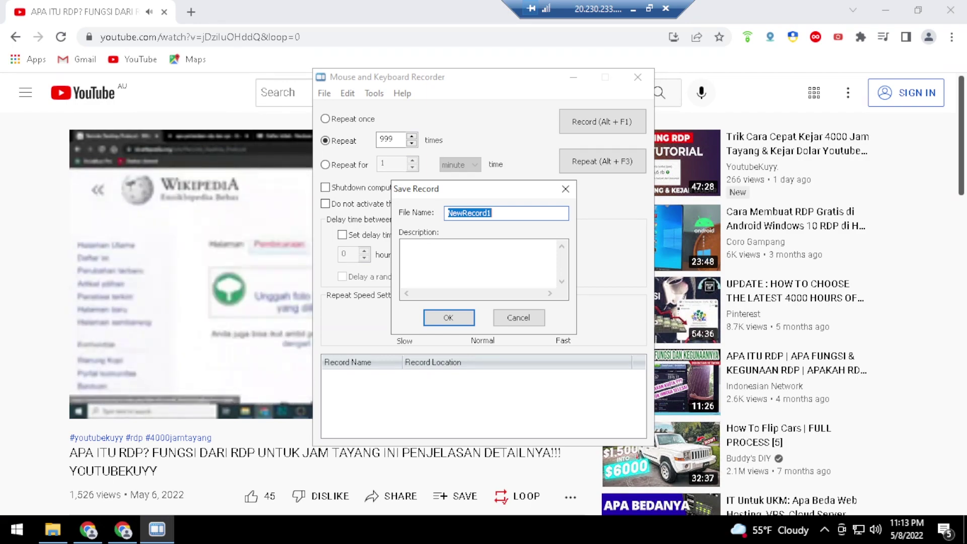
Save the macro as 1.rsmk and replay it with Repeat set to 999 times
type("1")
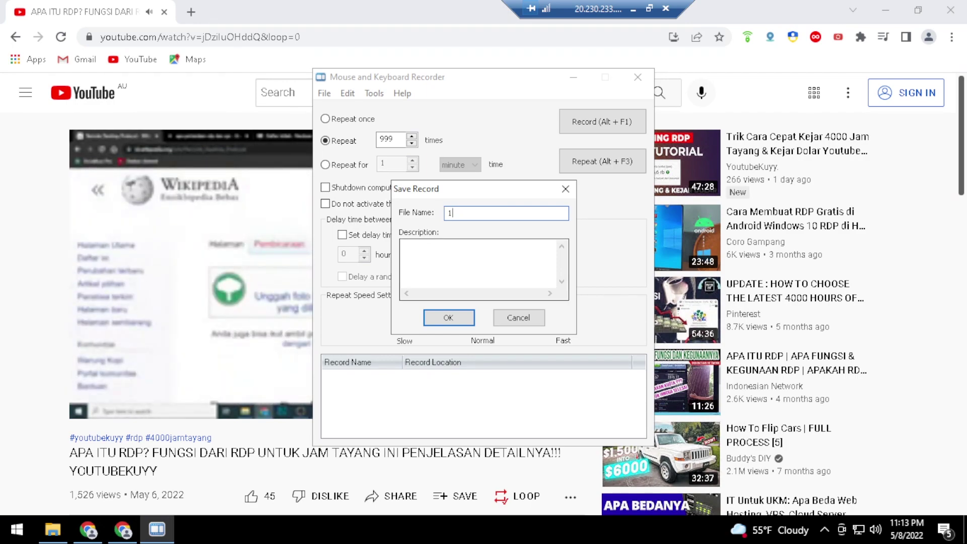
left_click(445, 318)
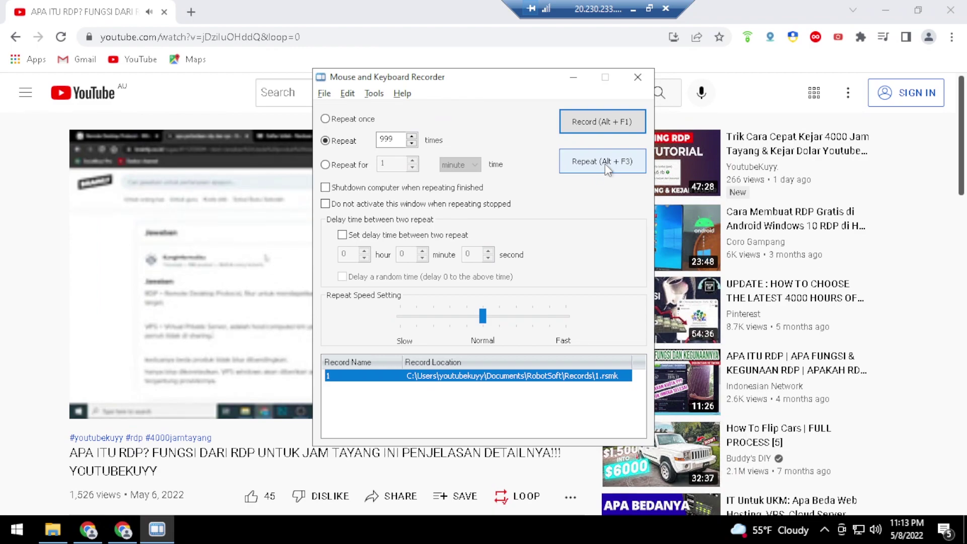
left_click(607, 166)
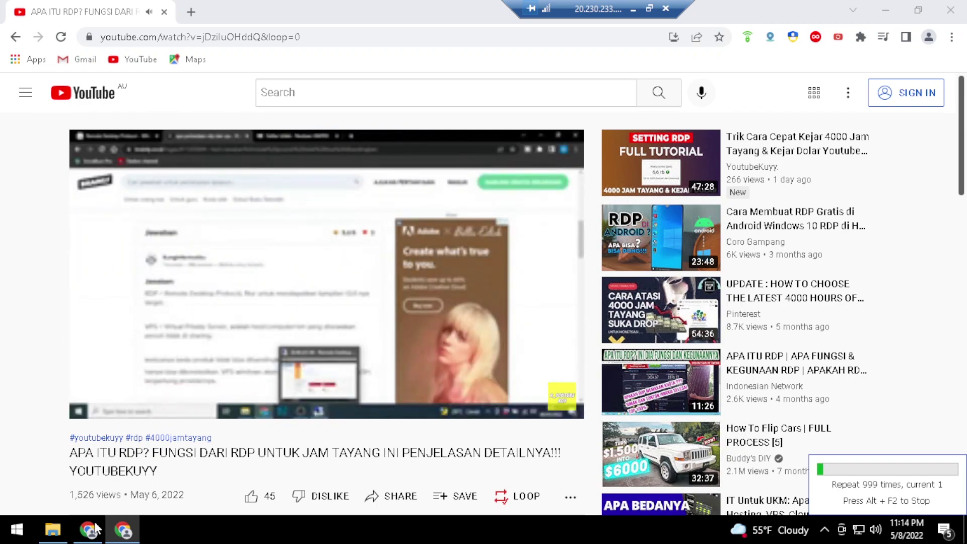
Stop the looping macro and turn the full-screen remote session into a moved, widened window
mouse_move(92, 532)
key("alt+F2")
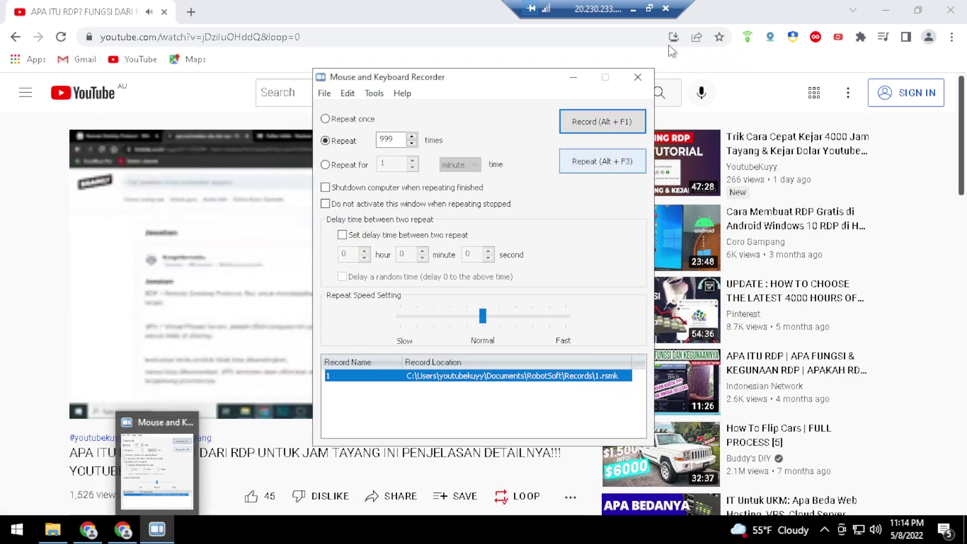
left_click(649, 8)
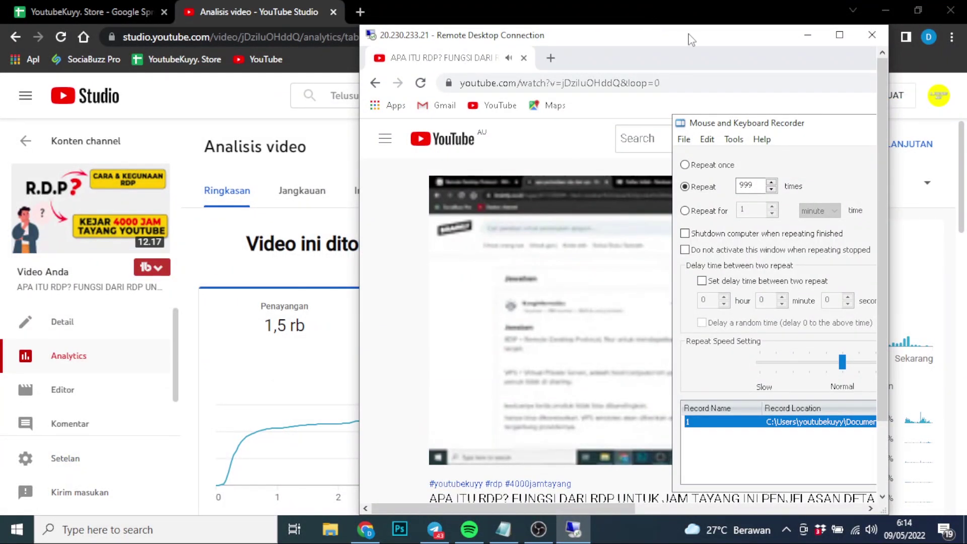
left_click_drag(645, 35, 399, 18)
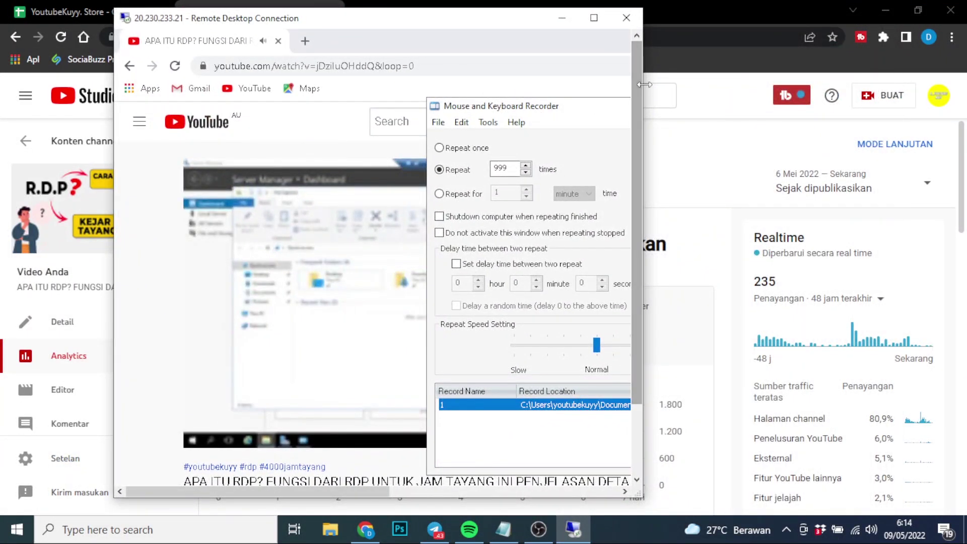
left_click_drag(643, 91, 744, 95)
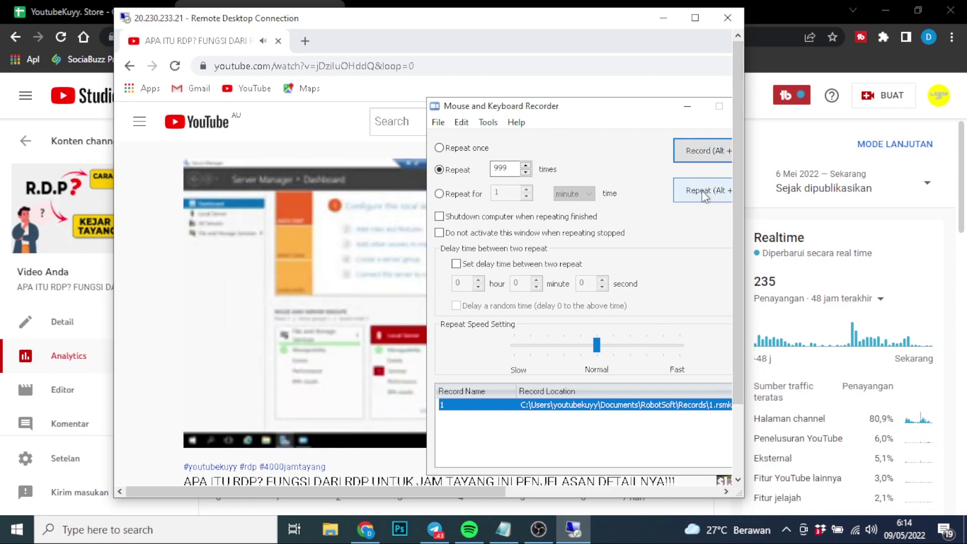
Restart the macro replay, then close the remote desktop window to get the disconnect warning
left_click(702, 190)
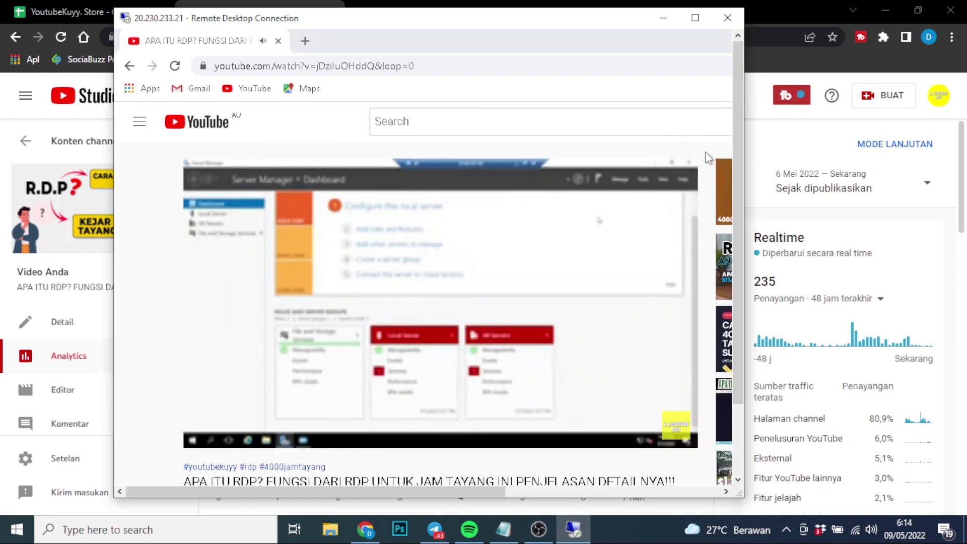
mouse_move(660, 266)
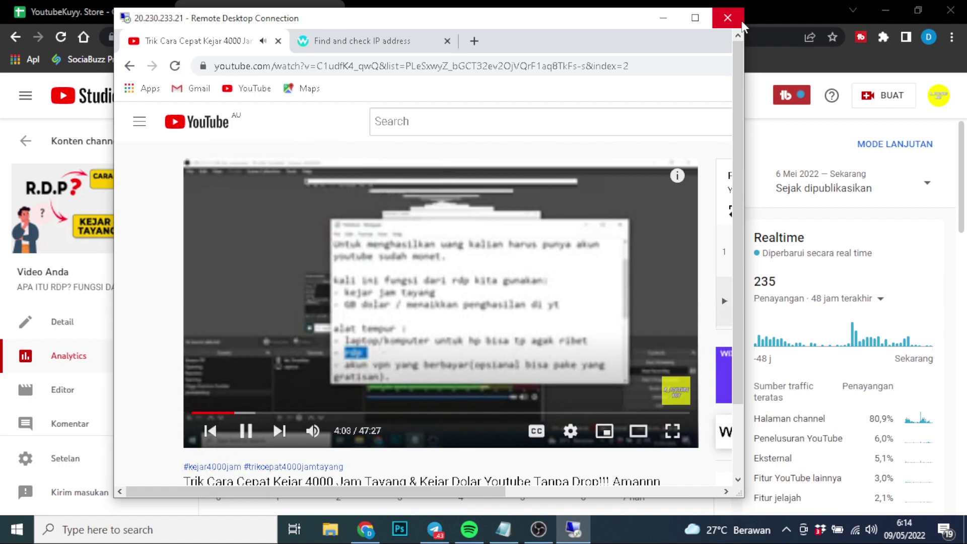
left_click(741, 20)
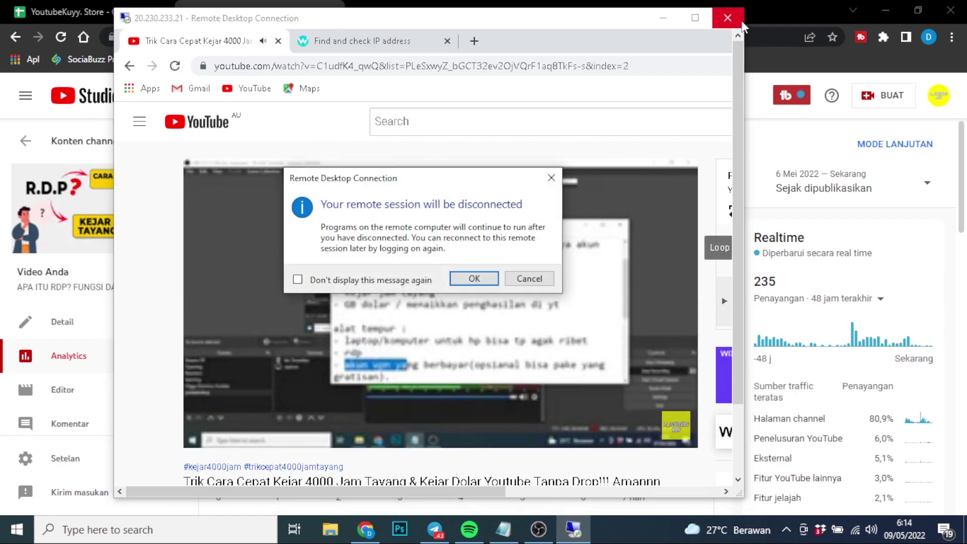
Confirm the disconnect, then reconnect to 20.230.233.21 through Remote Desktop Connection
key("Return")
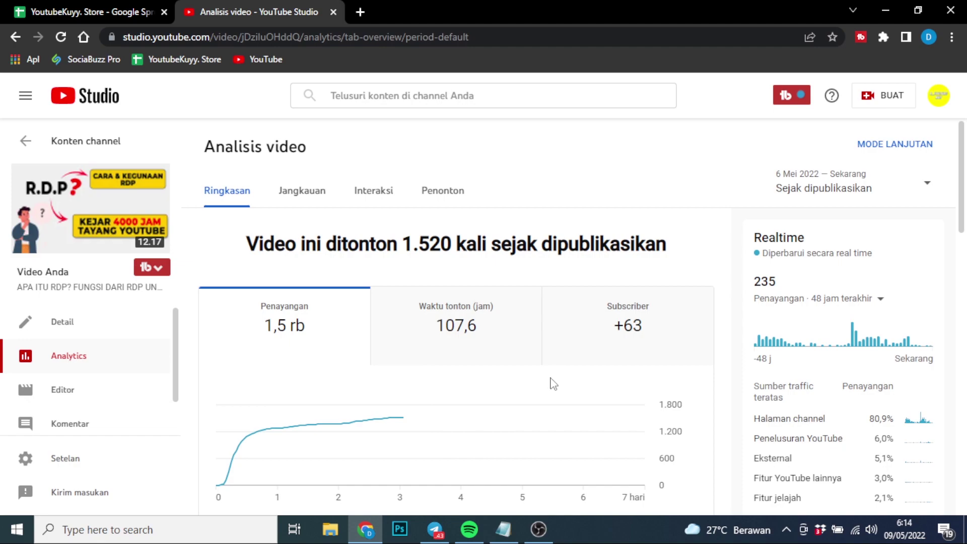
key("super")
type("R")
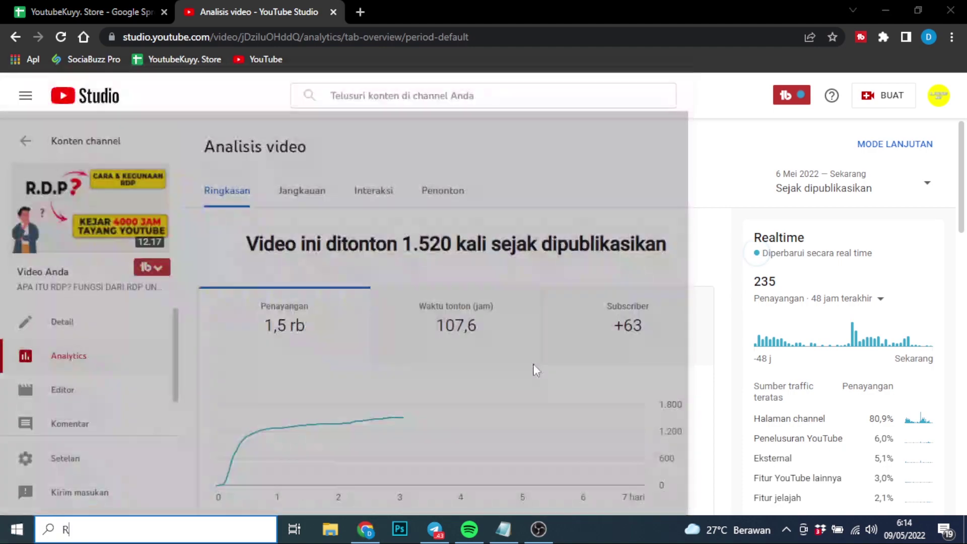
type("E")
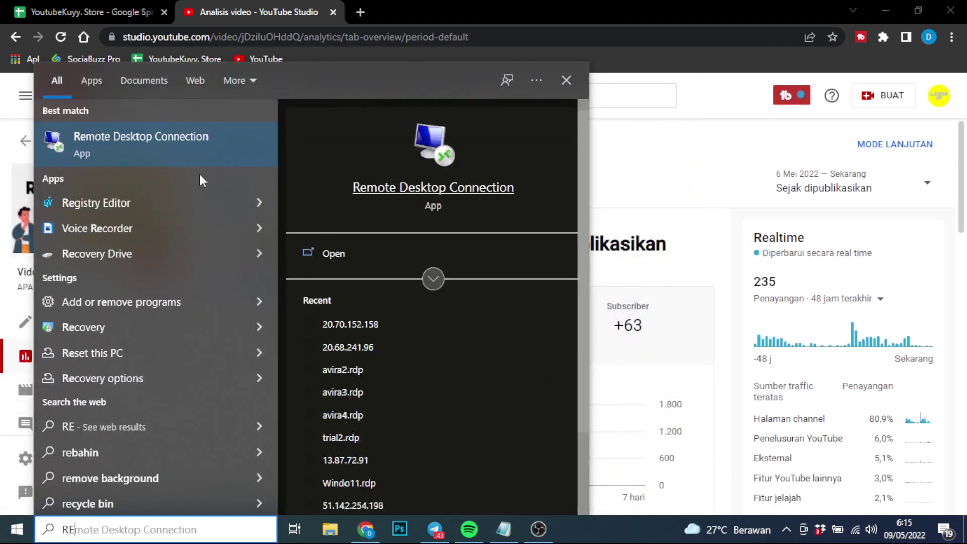
left_click(177, 151)
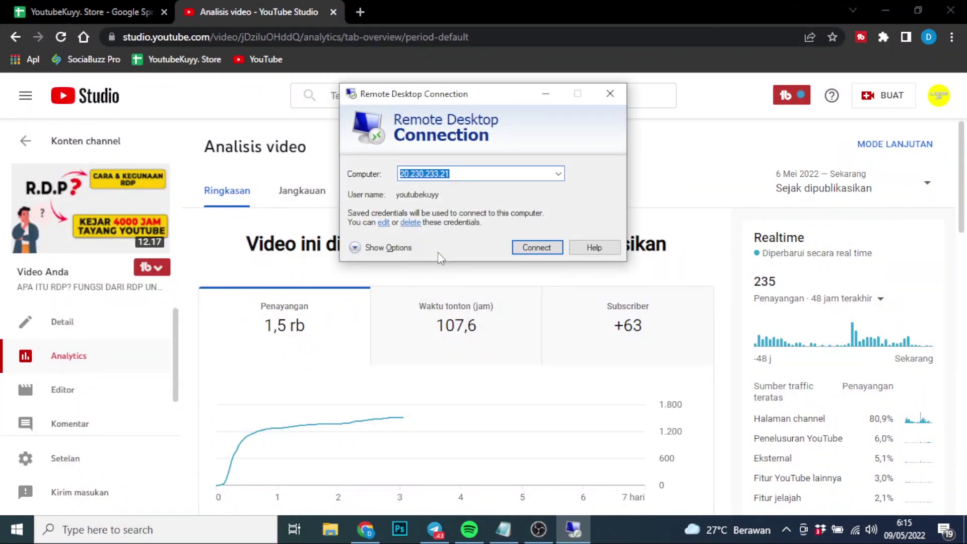
left_click(539, 246)
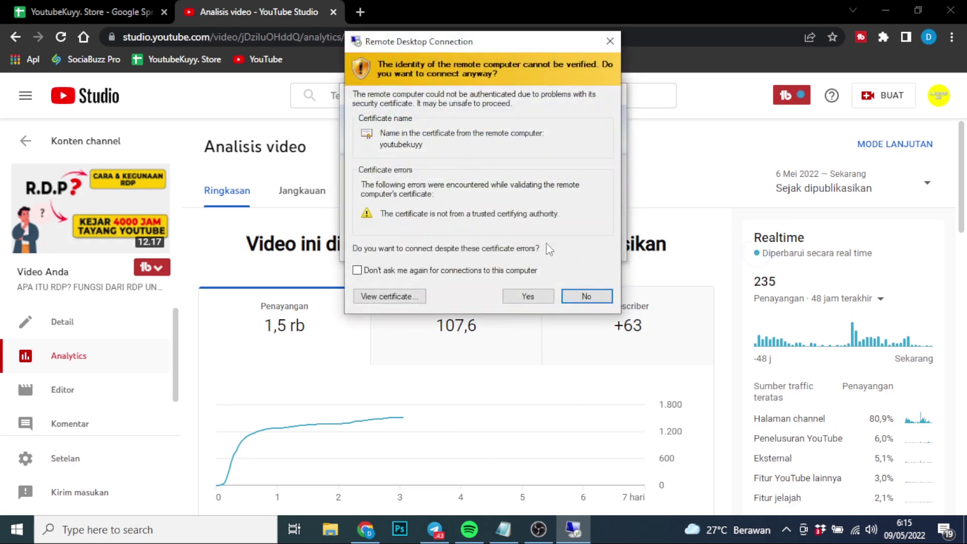
Accept the certificate warning to rejoin 20.230.233.21 and skip the tutorial ahead twice by 5 seconds
left_click(528, 296)
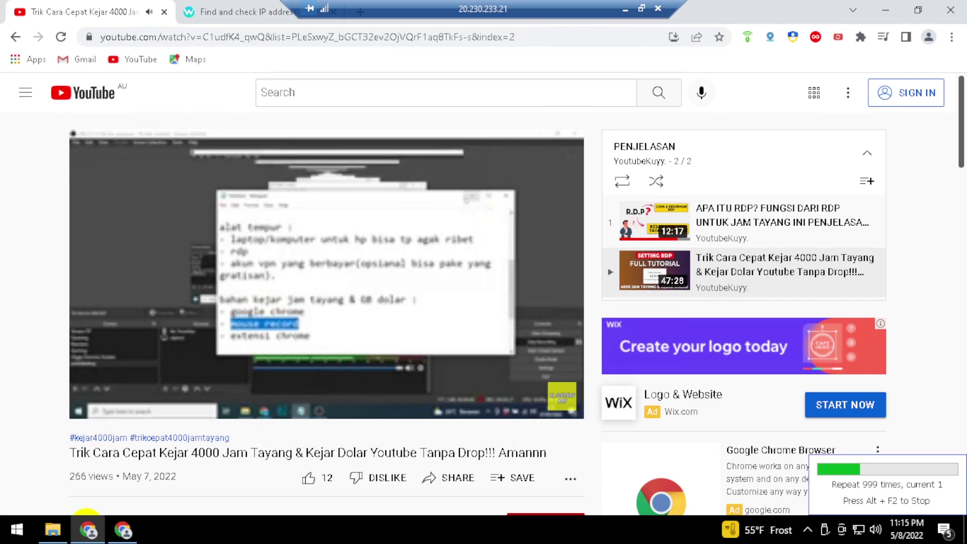
key("Right")
key("Right")
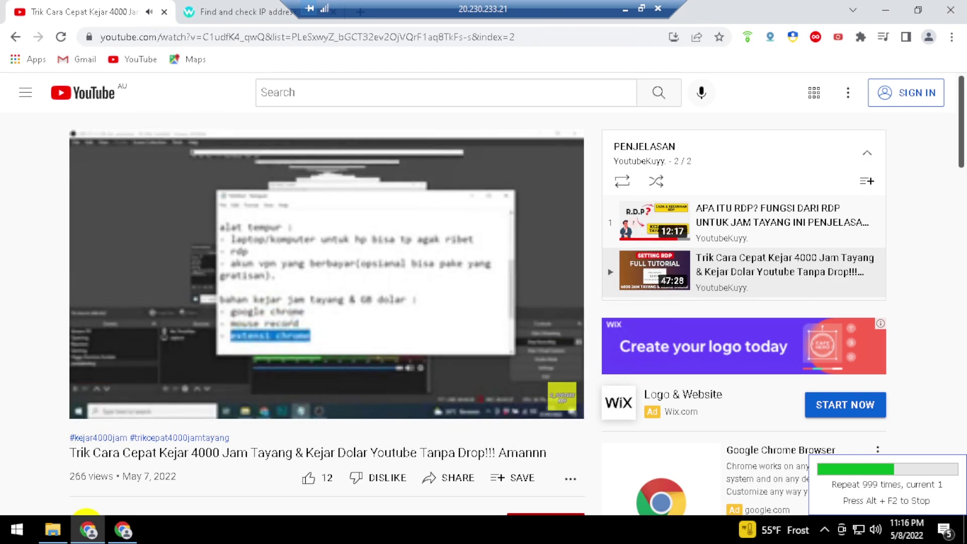
key("Right")
key("Right")
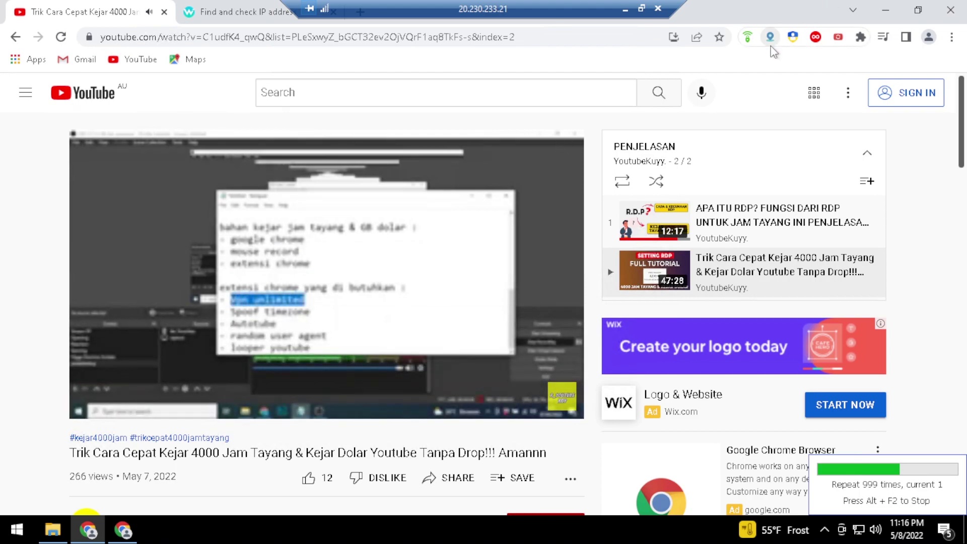
Skip 5 more seconds, stop the macro replay, minimize the recorder and show the desktop
key("Right")
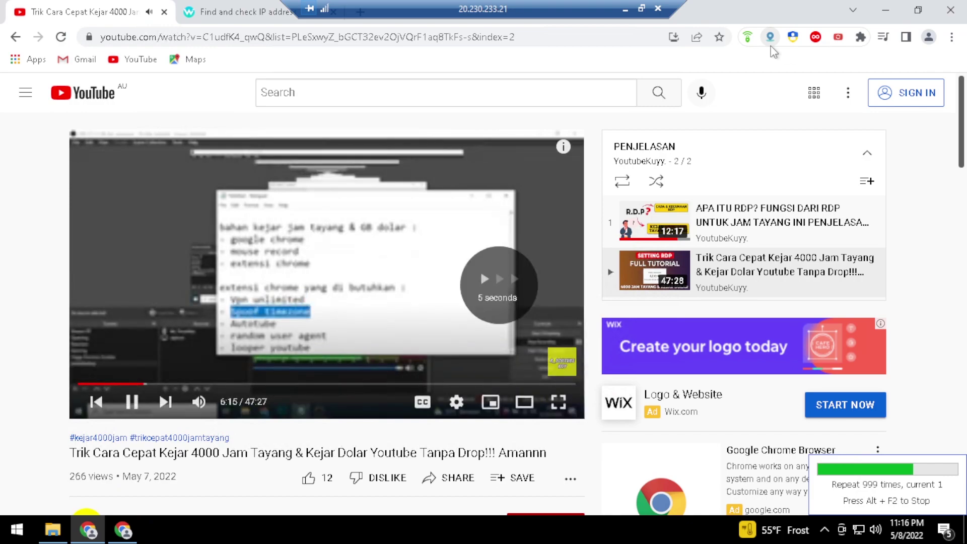
key("alt+F2")
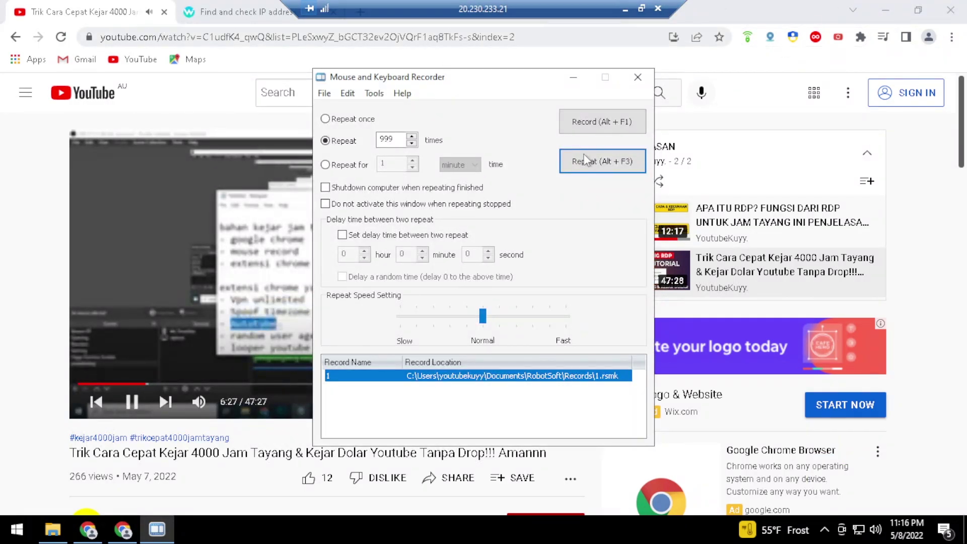
left_click(574, 80)
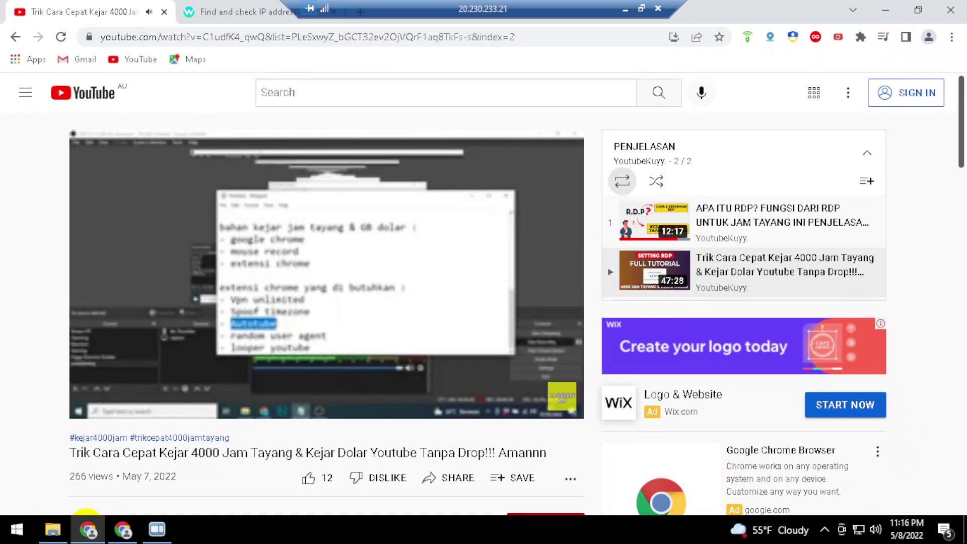
key("super+d")
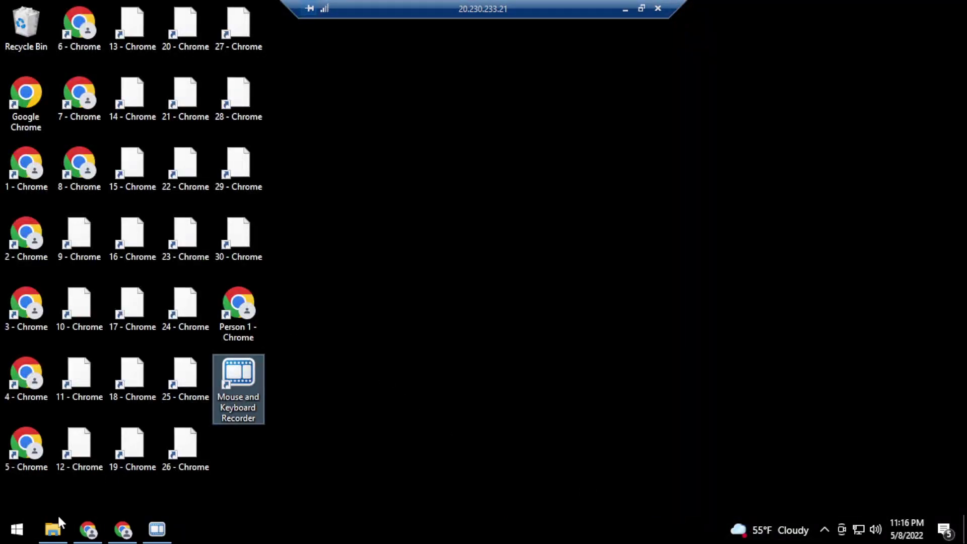
In File Explorer, open Downloads > Alat Tempur > Alat Tempur > bahan
left_click(53, 528)
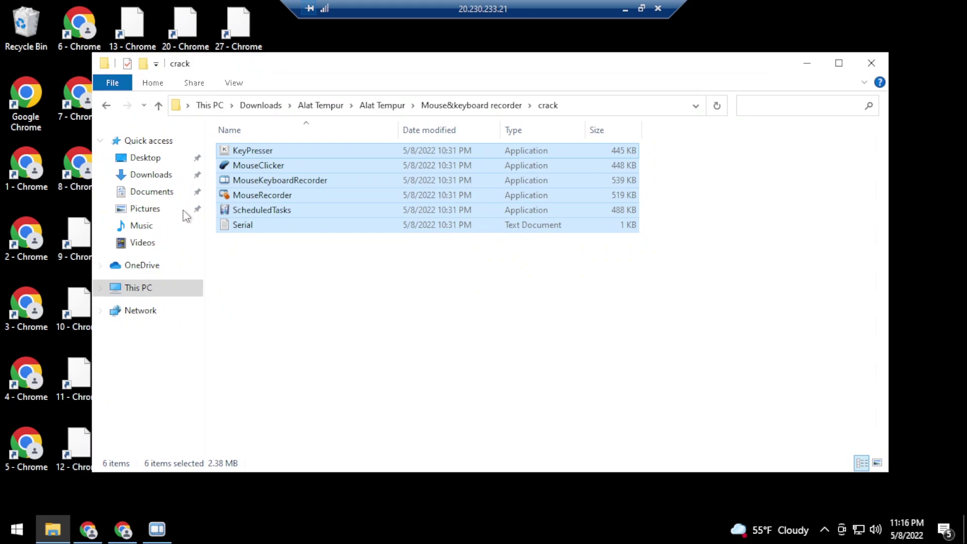
left_click(151, 174)
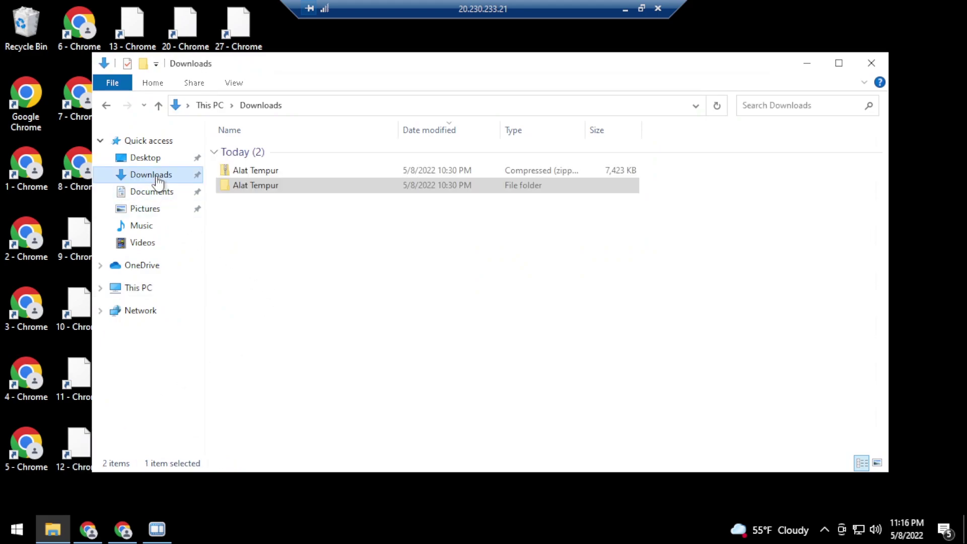
double_click(278, 185)
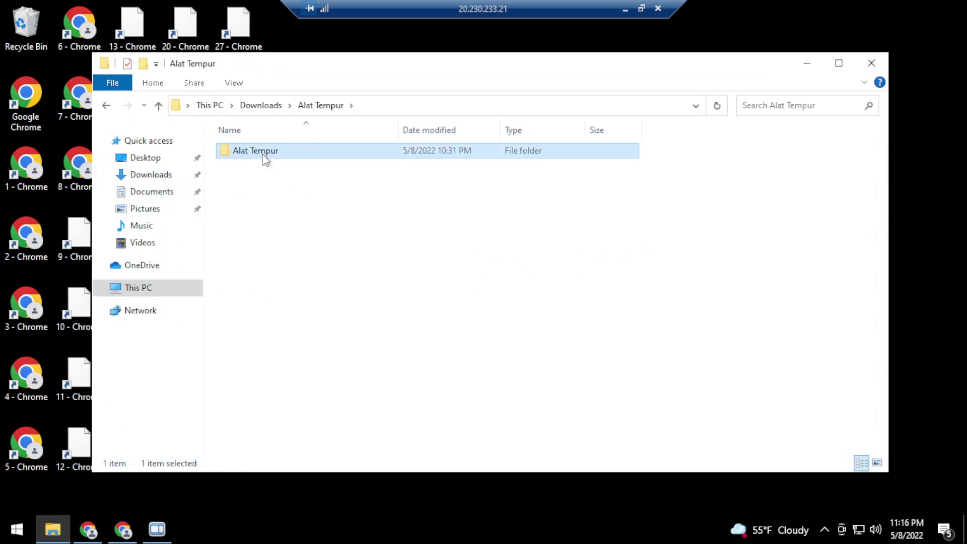
double_click(263, 155)
double_click(263, 156)
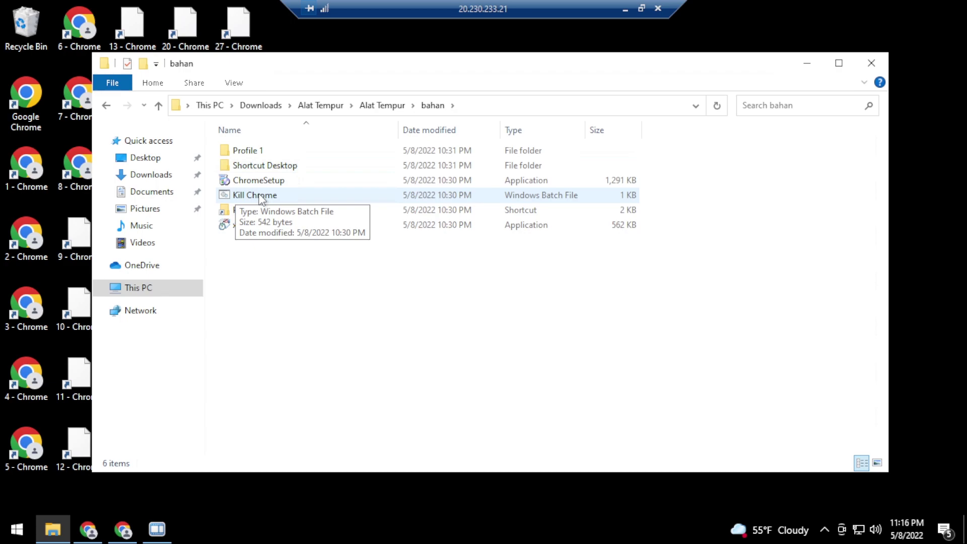
Return to the bahan folder and run the Kill Chrome batch file to close all Chrome windows
left_click(96, 529)
left_click(122, 531)
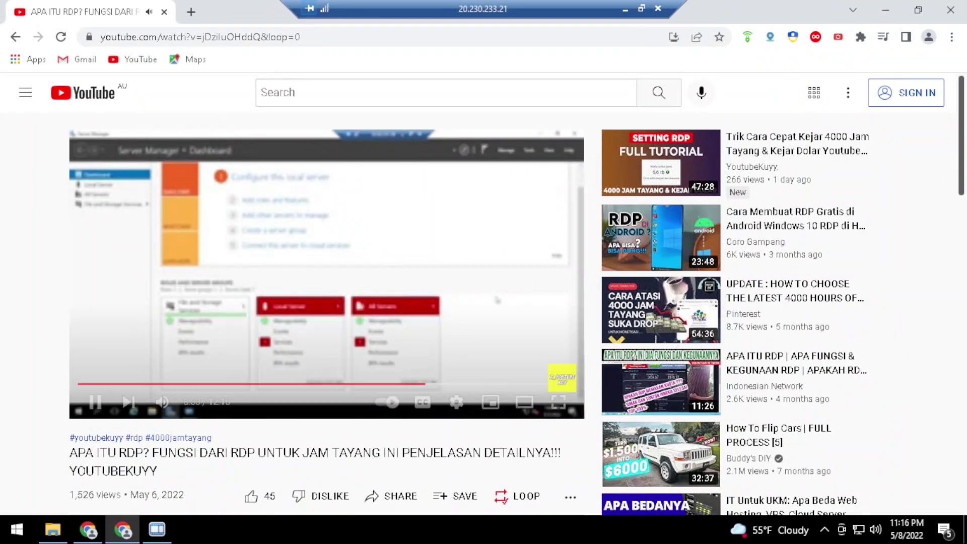
left_click(52, 529)
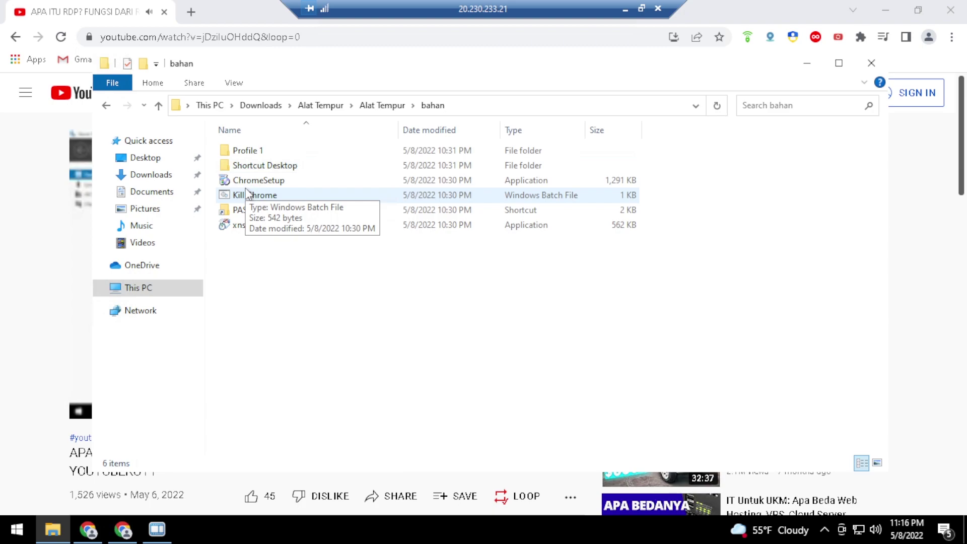
left_click(246, 194)
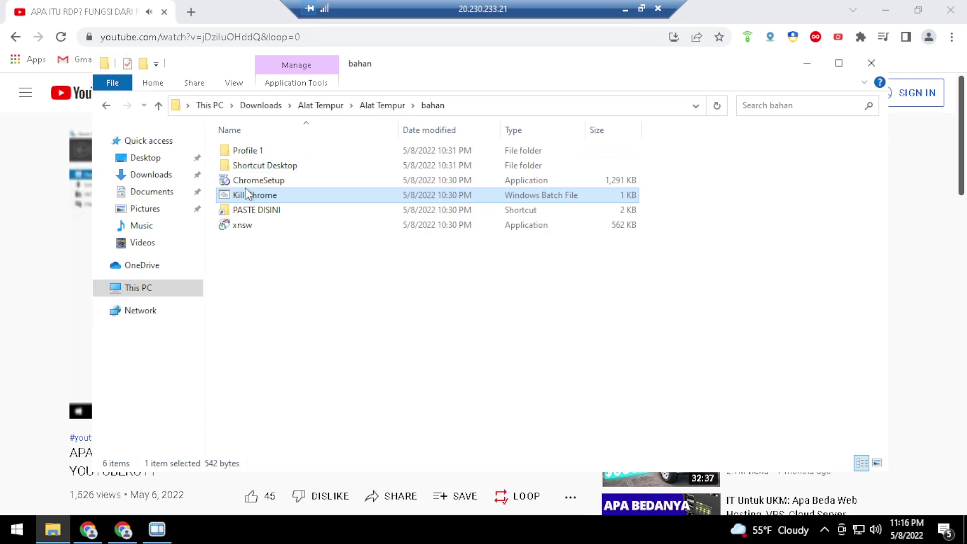
double_click(247, 194)
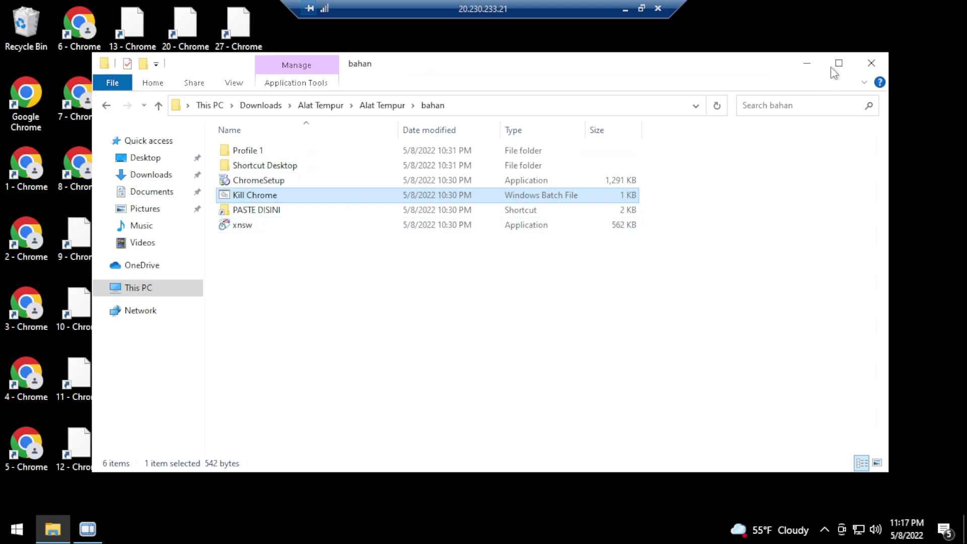
Launch the '1 - Chrome' desktop shortcut past the security warning and dismiss Restore pages
left_click(807, 66)
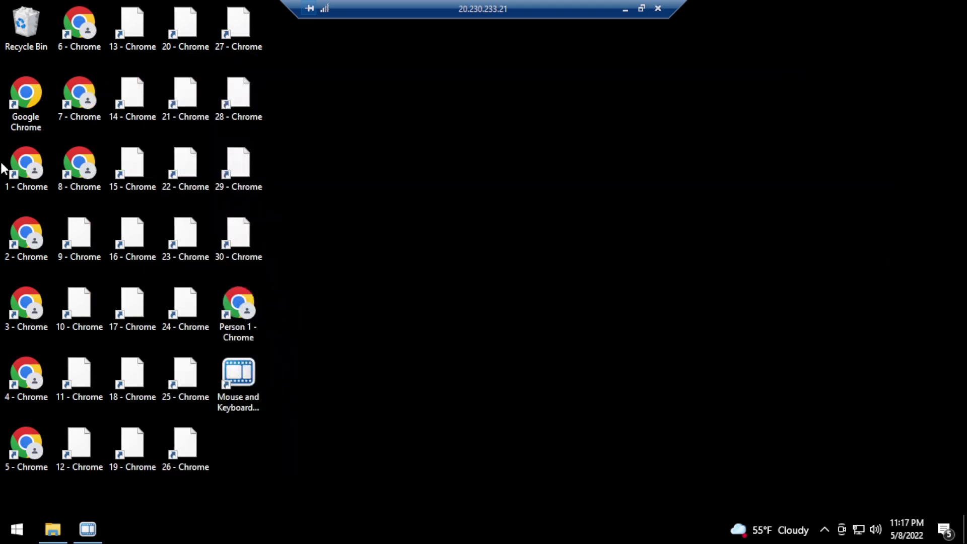
double_click(25, 171)
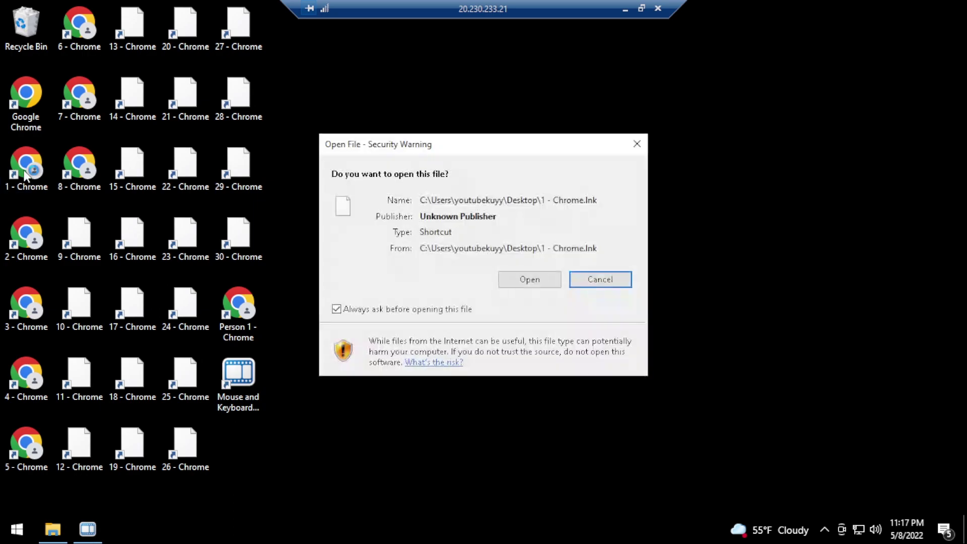
left_click(510, 280)
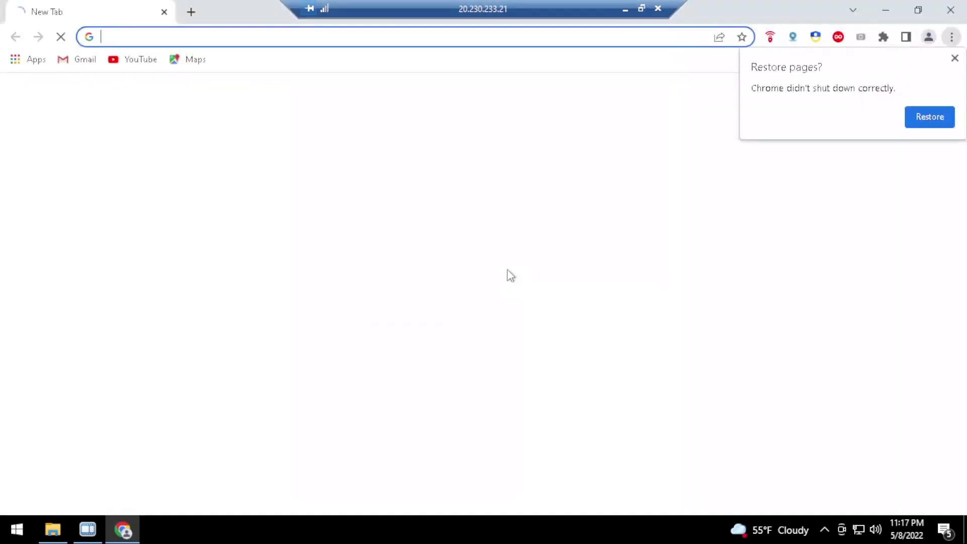
left_click(954, 59)
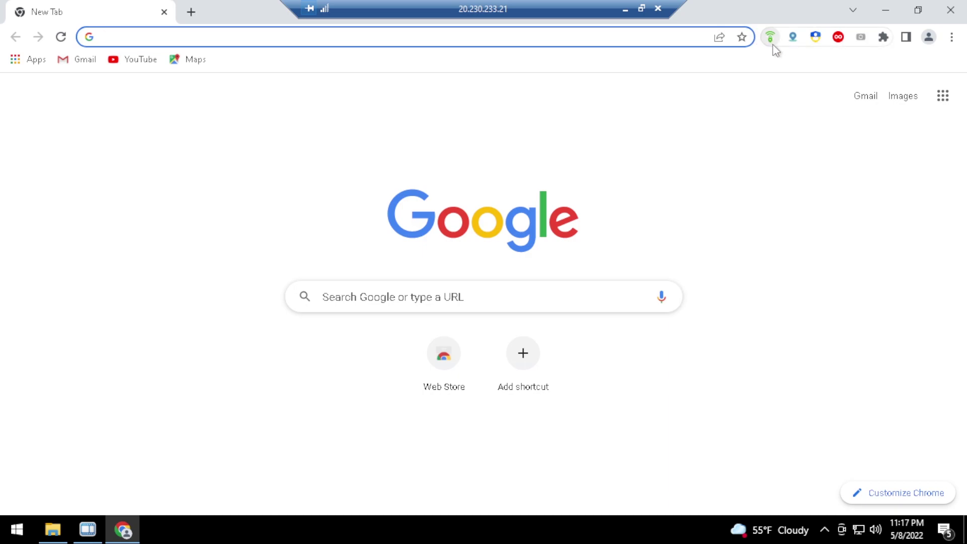
Disconnect the Avira Phantom VPN and close its panel
left_click(771, 39)
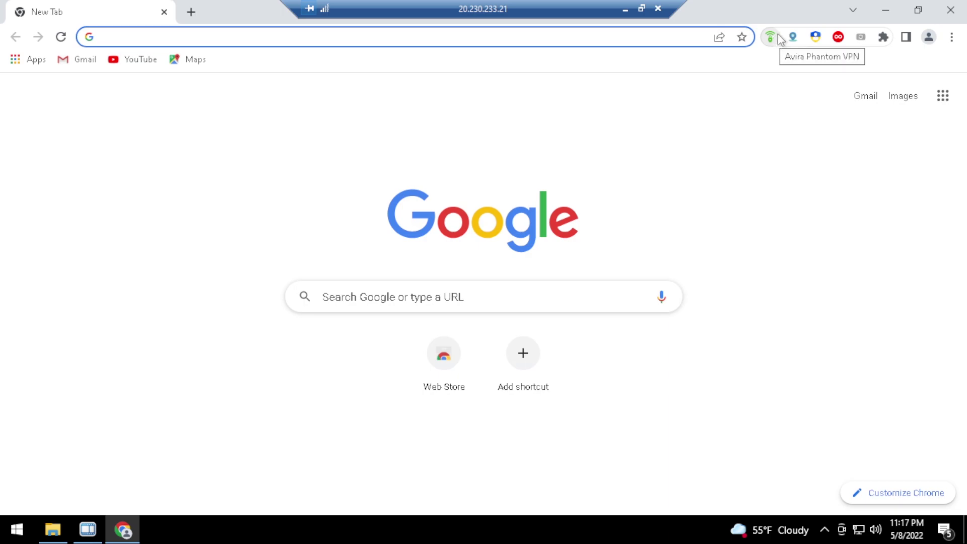
left_click(778, 34)
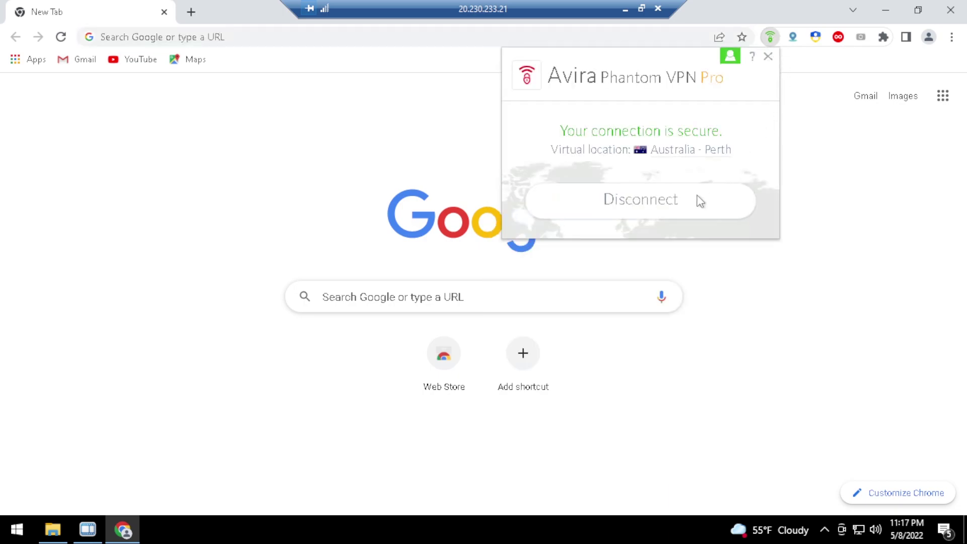
left_click(700, 202)
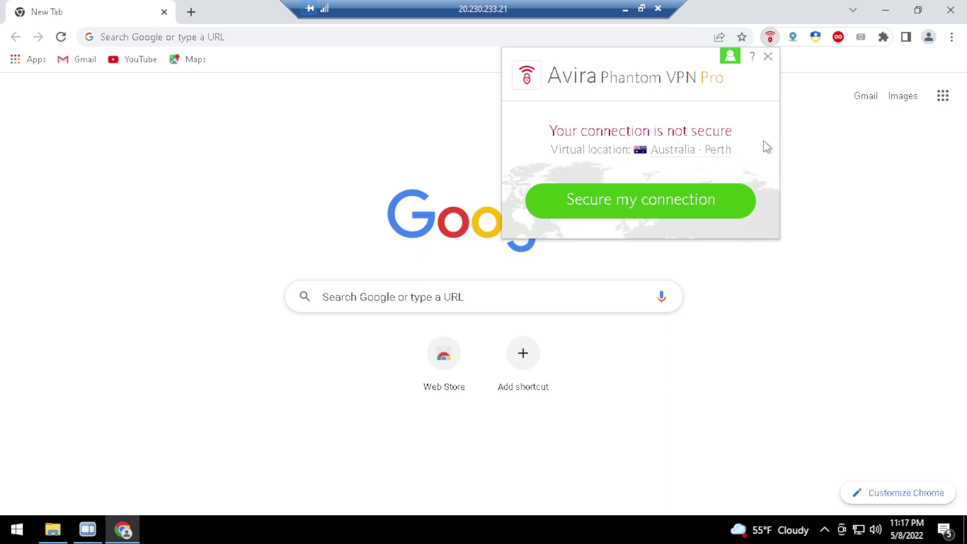
left_click(805, 123)
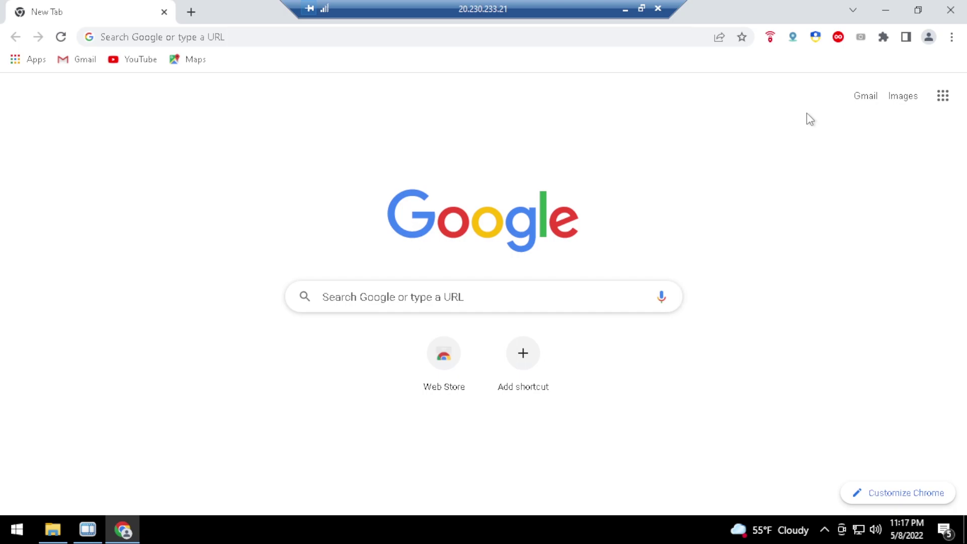
Clear all of Chrome's browsing data for all time
key("ctrl+shift+Delete")
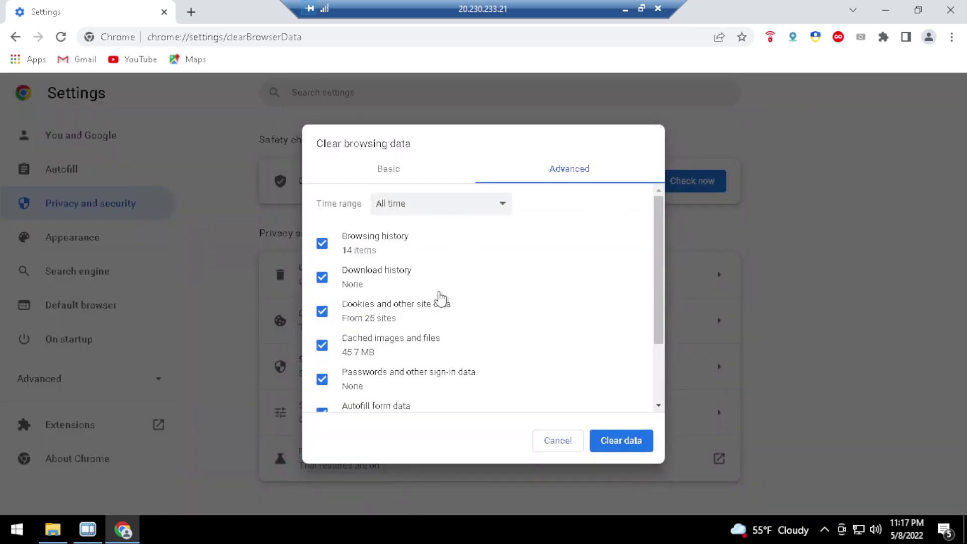
scroll(438, 313, "down", 2)
left_click(632, 443)
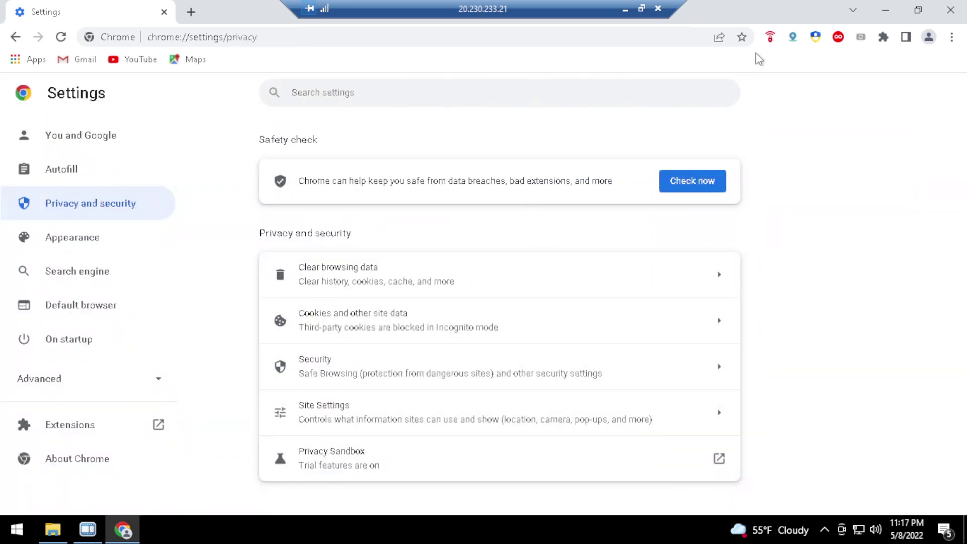
Reconnect Avira Phantom VPN through Australia - Perth
left_click(771, 38)
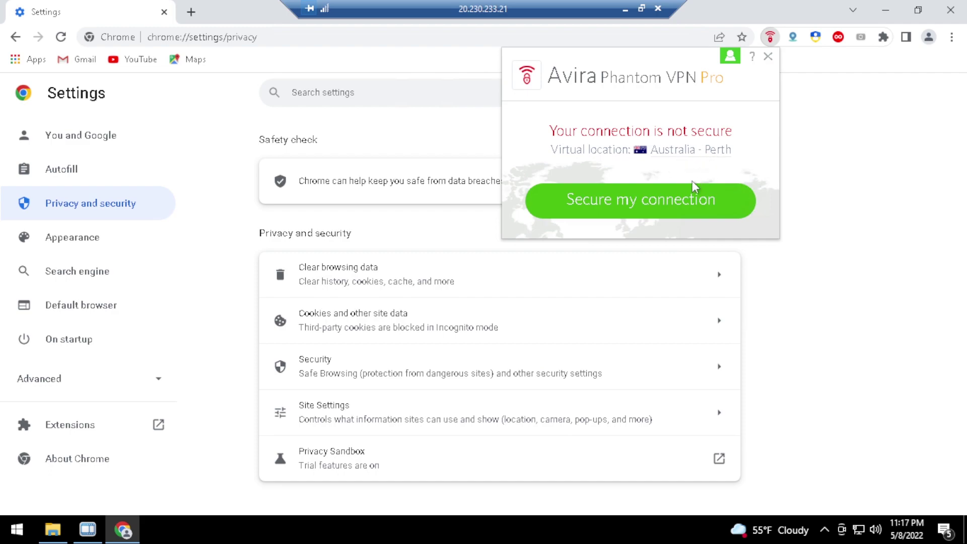
left_click(624, 204)
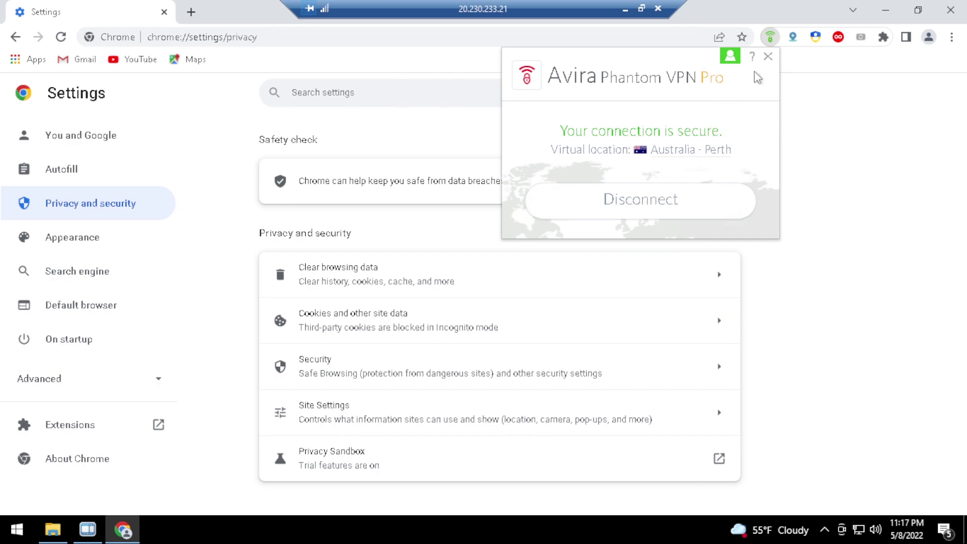
right_click(793, 37)
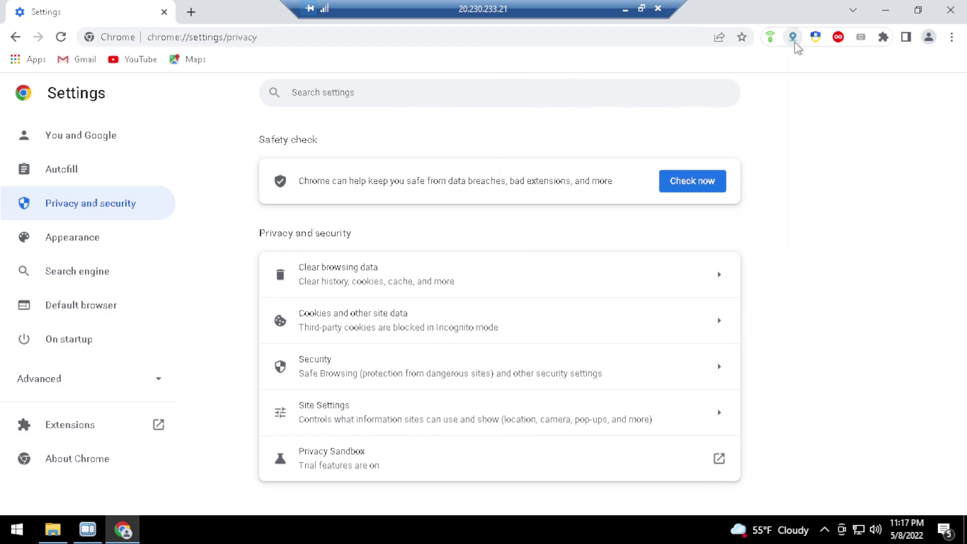
Refresh the spoofed timezone from the IP, switch to an OPR 79.0.3364.132 user agent, and restore the Recorder
left_click(824, 97)
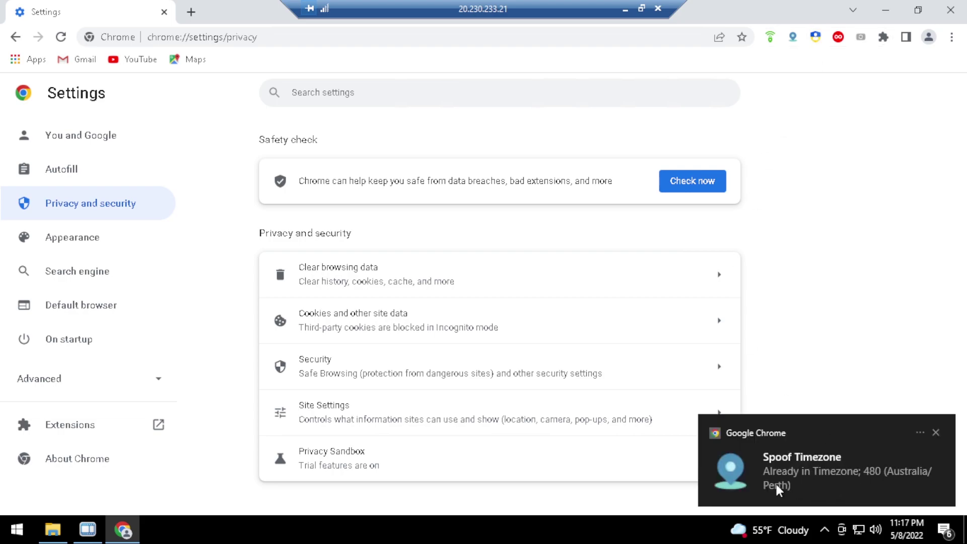
left_click(816, 37)
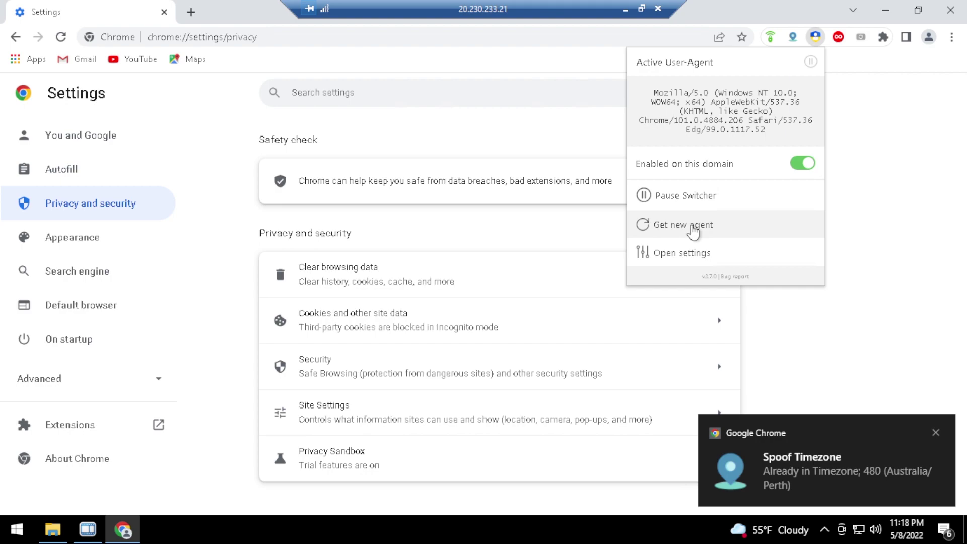
left_click(693, 230)
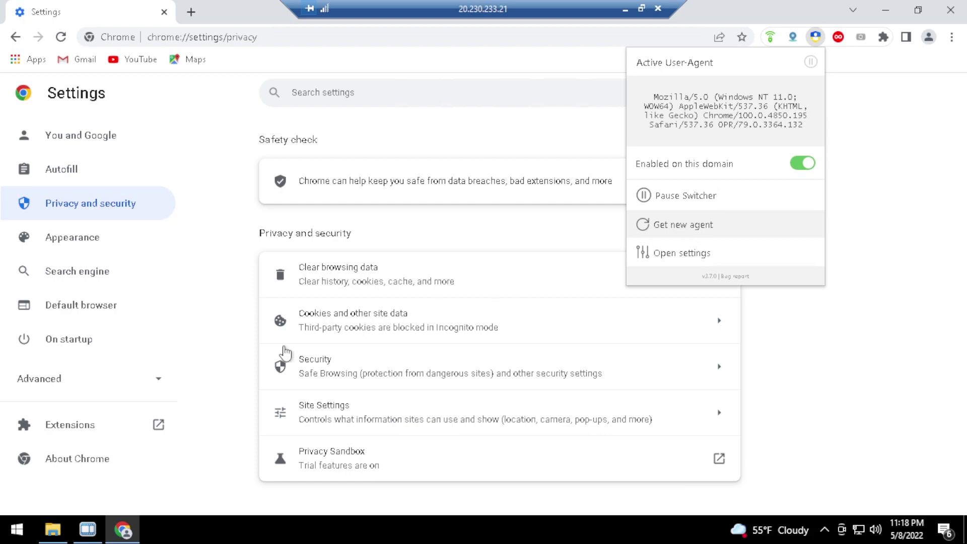
left_click(89, 528)
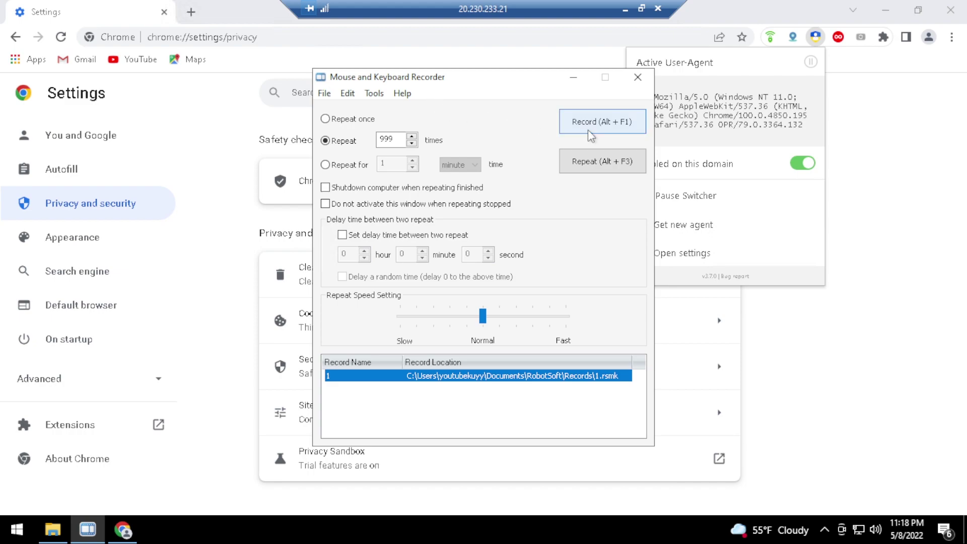
Replay record 1 on a 999-time repeat, then stop the macro with Alt+F2
left_click(450, 384)
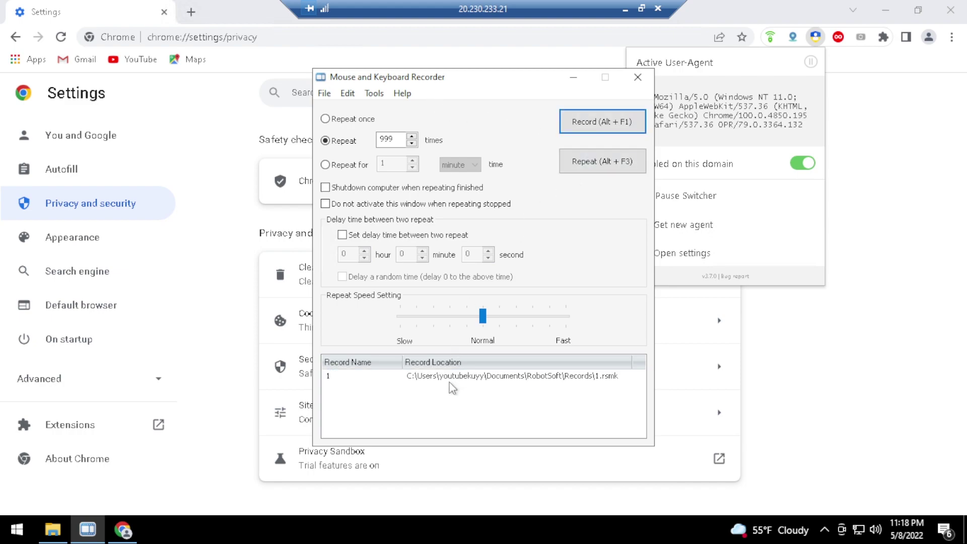
left_click(599, 166)
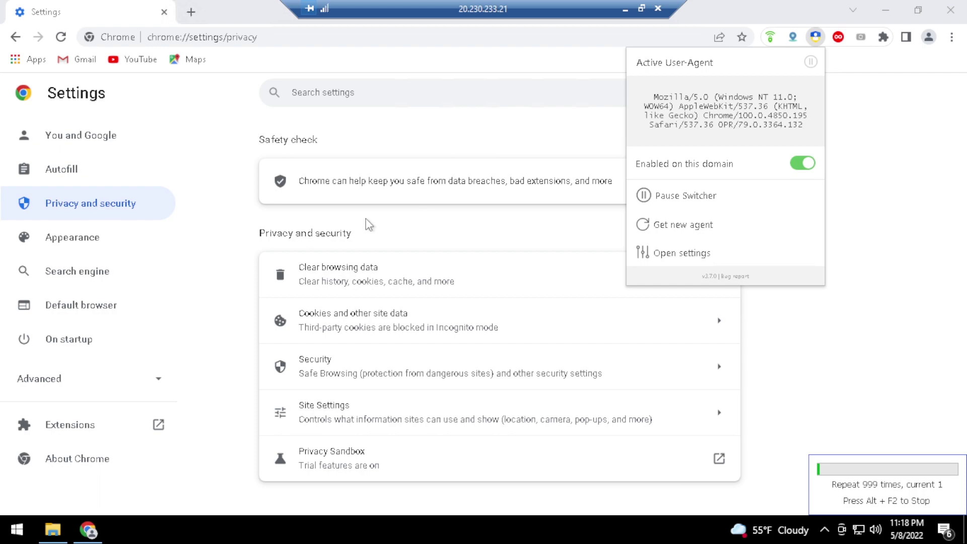
key("alt+F2")
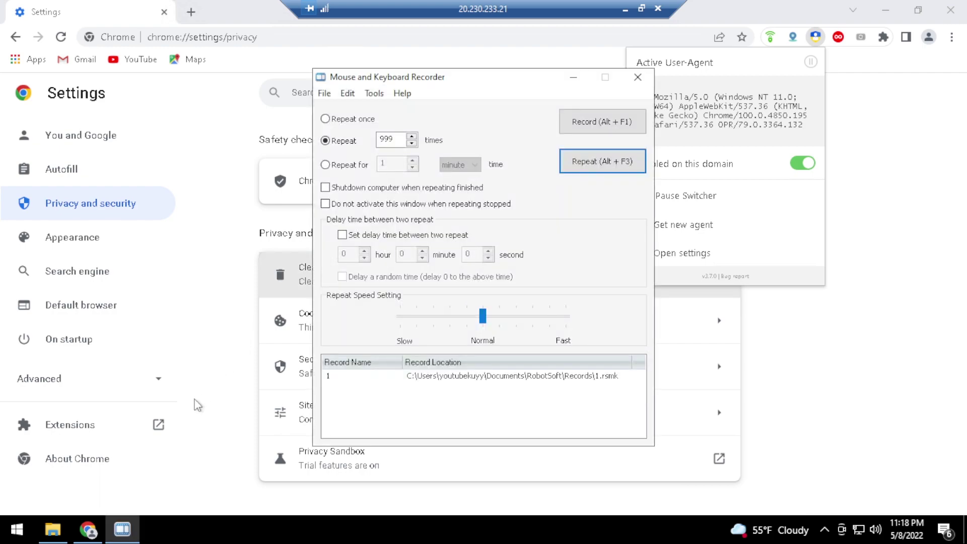
Close the Recorder and user-agent panel, minimize the remote desktop, and return to local OBS Studio
mouse_move(95, 528)
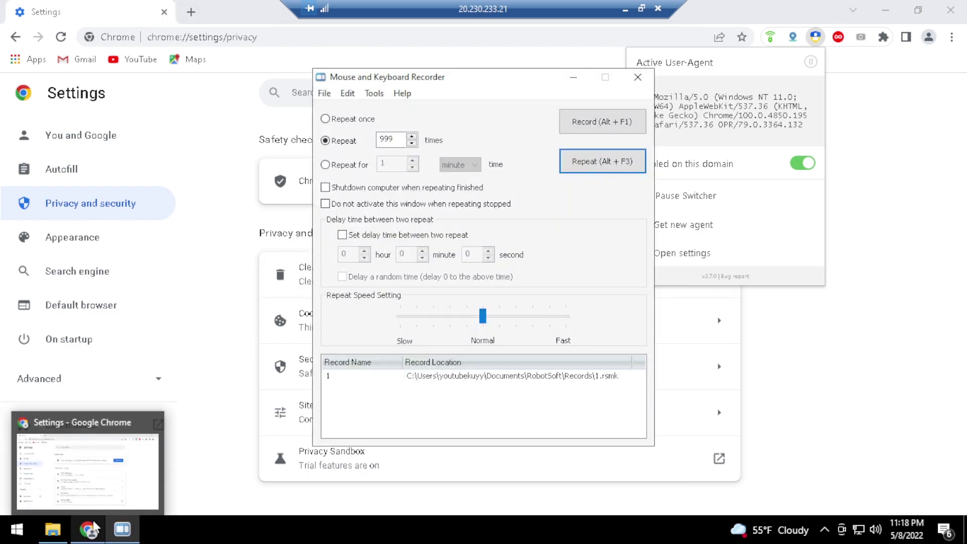
left_click(100, 511)
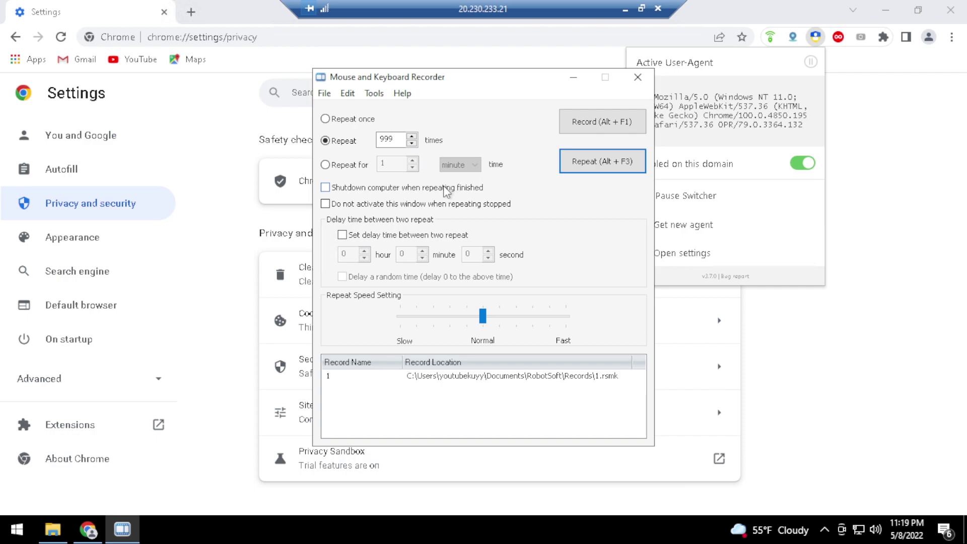
left_click(638, 77)
left_click(864, 103)
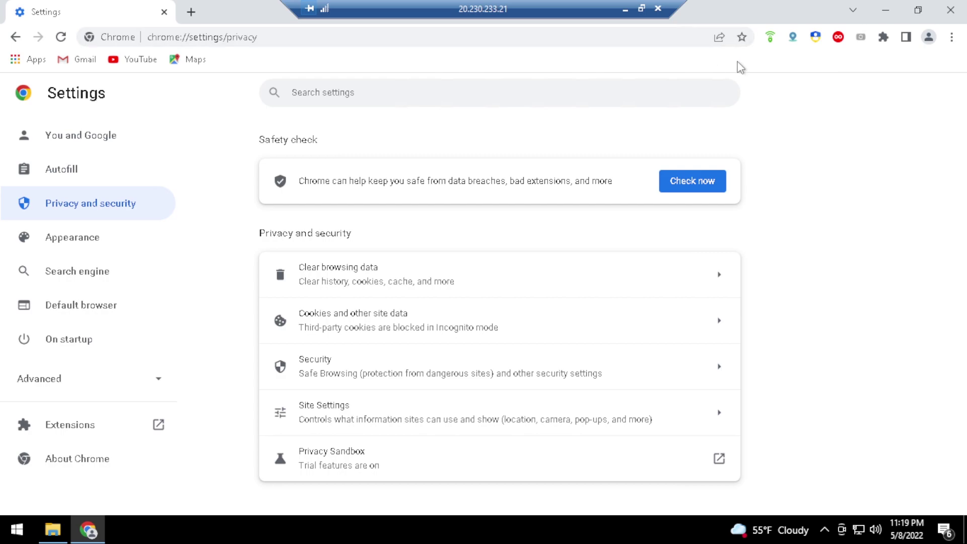
left_click(625, 8)
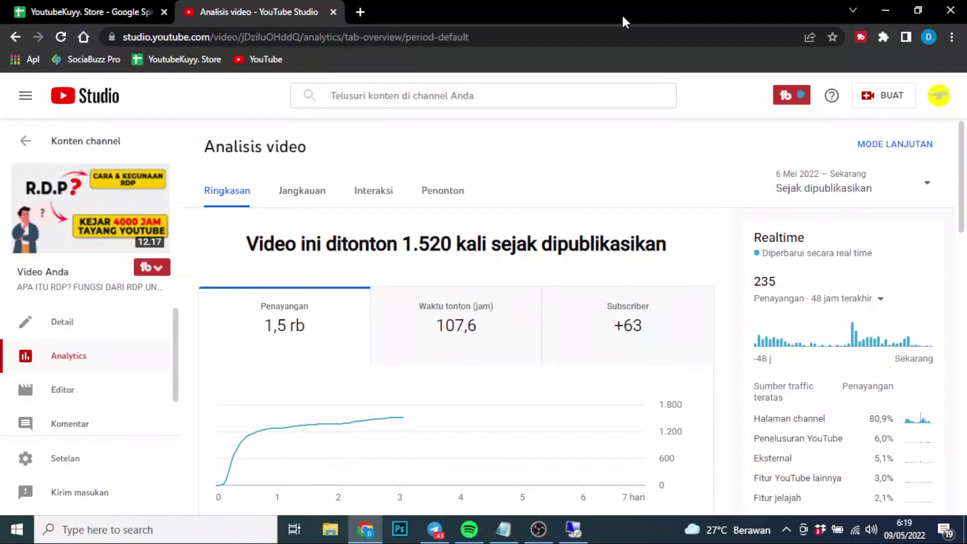
left_click(539, 528)
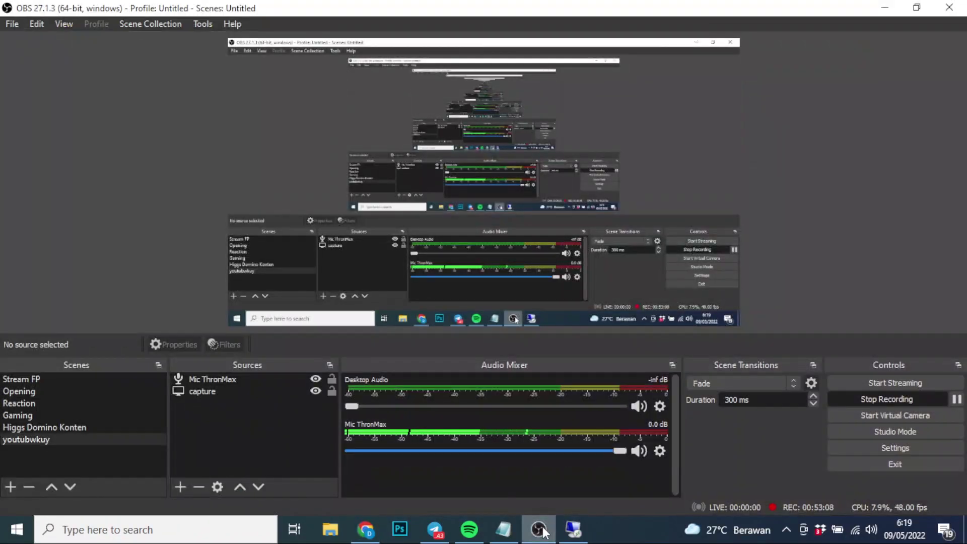